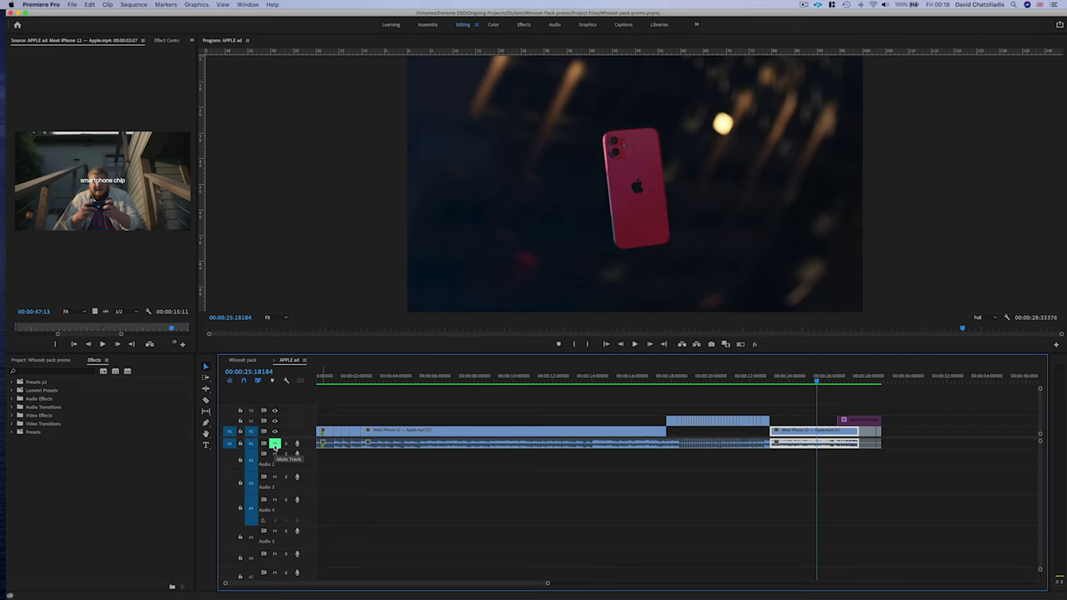
Move the music clip from Audio 2 down to Audio 13, starting at the beginning of the sequence.
key("Home")
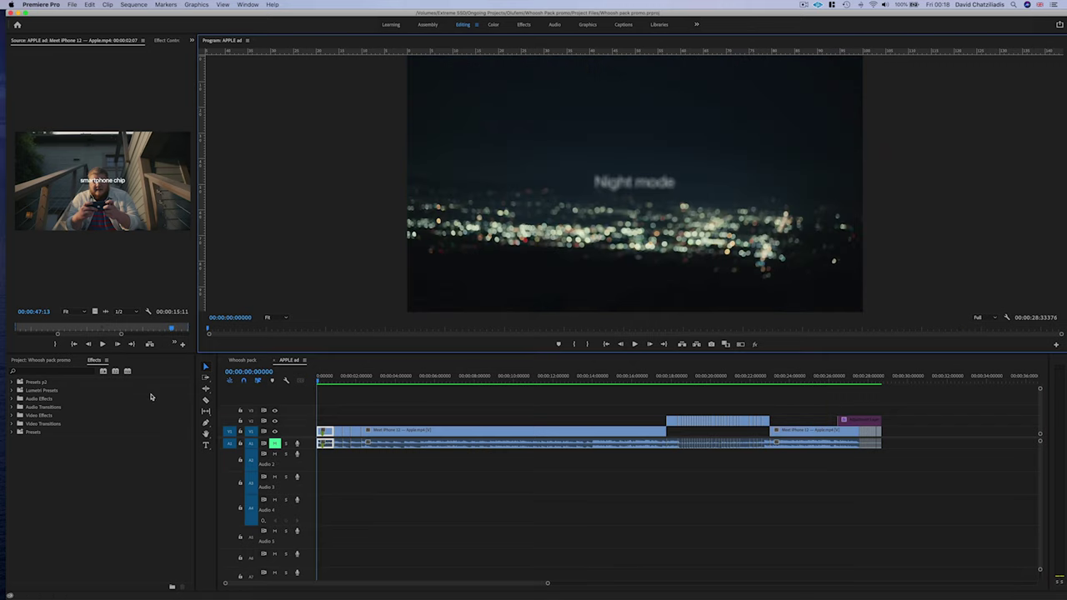
left_click(40, 361)
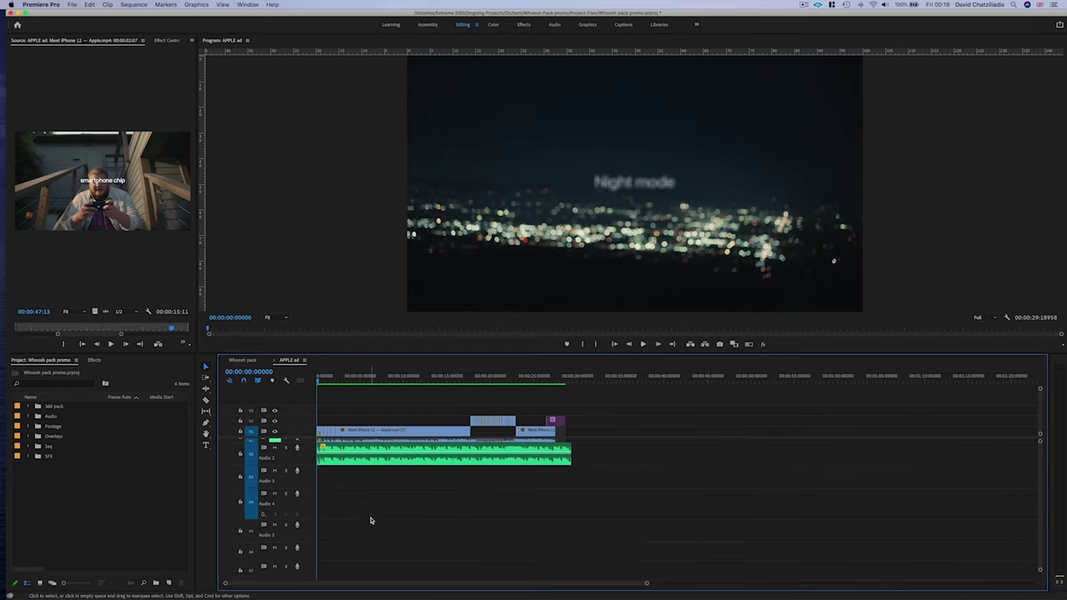
left_click(388, 467)
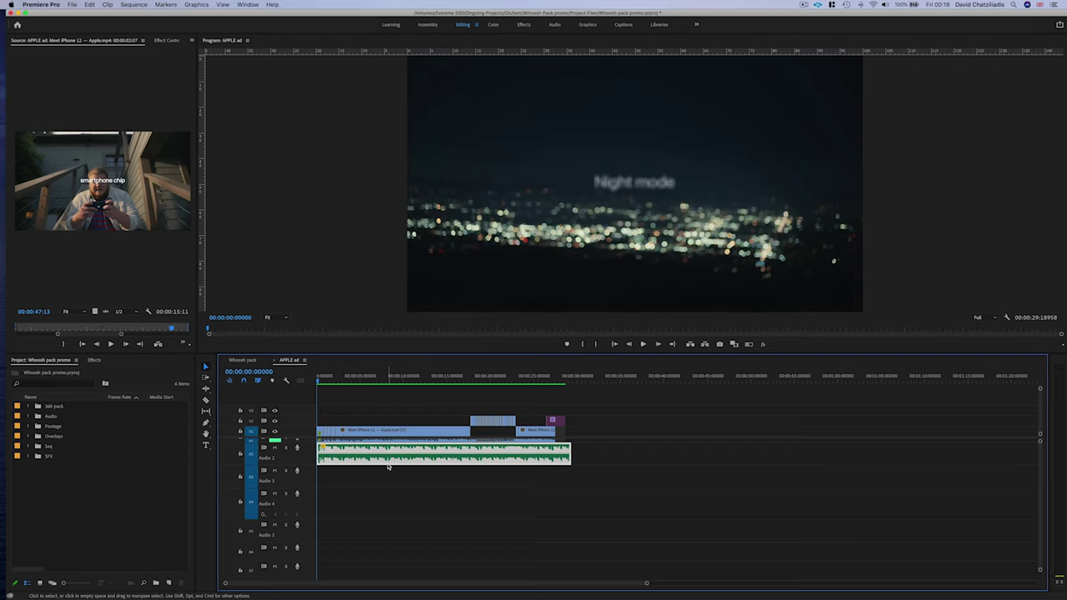
key("Delete")
scroll(388, 467, "down", 5)
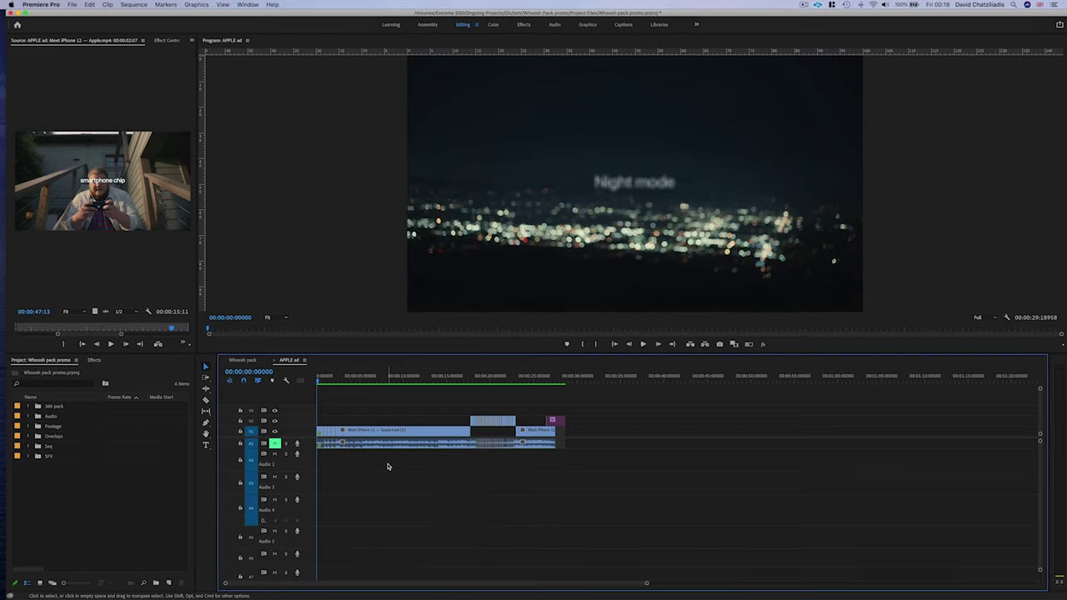
scroll(330, 506, "up", 5)
scroll(349, 496, "up", 2)
scroll(349, 496, "left", 1)
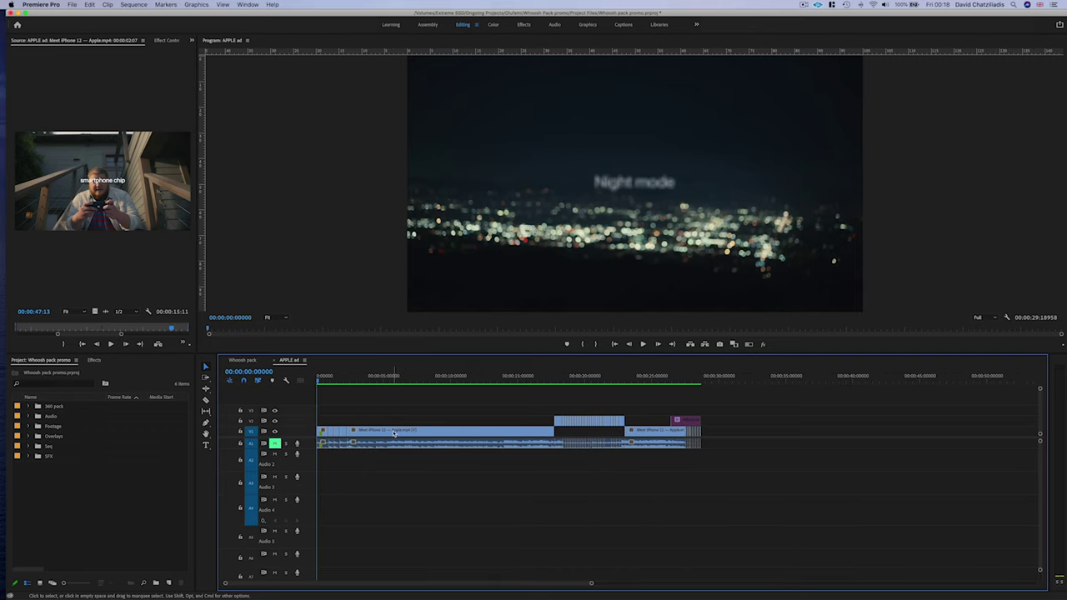
Play and scrub through the opening shots to check how the cuts sit against the music.
left_click(341, 380)
key("space")
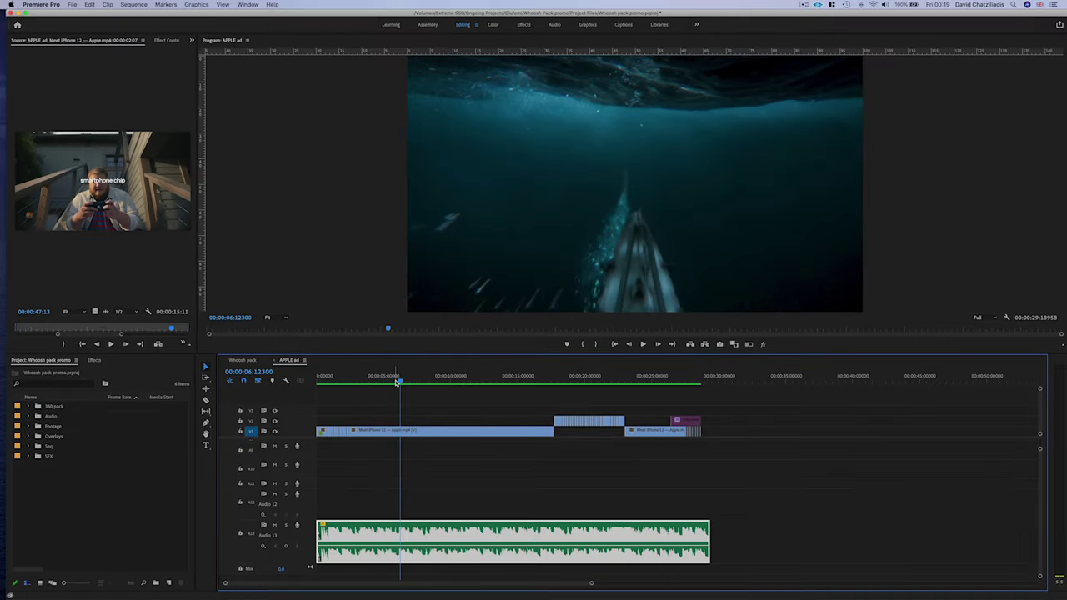
left_click(322, 383)
key("space")
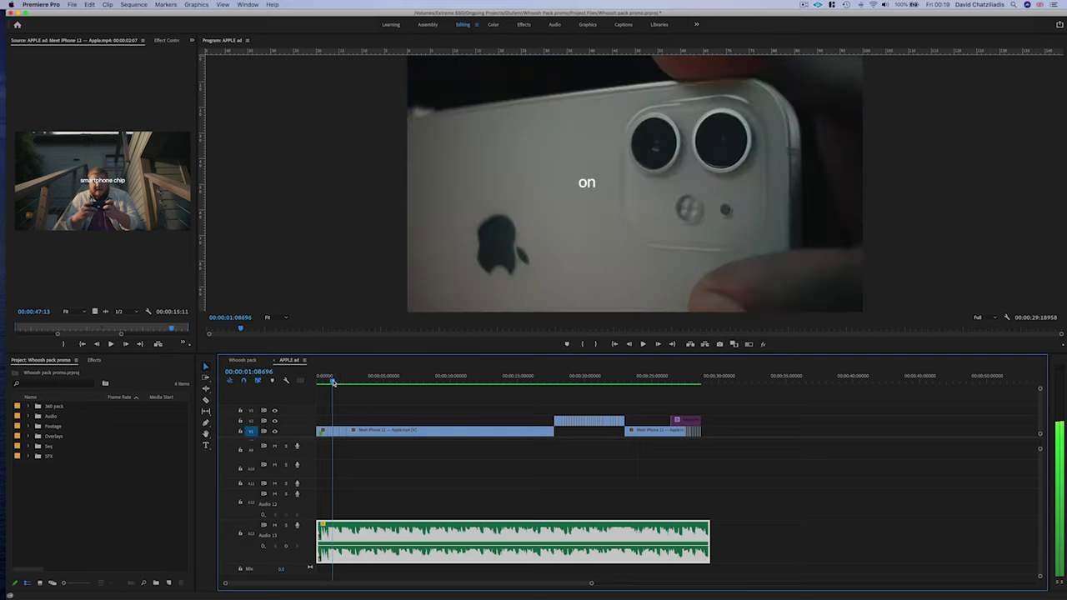
left_click(351, 383)
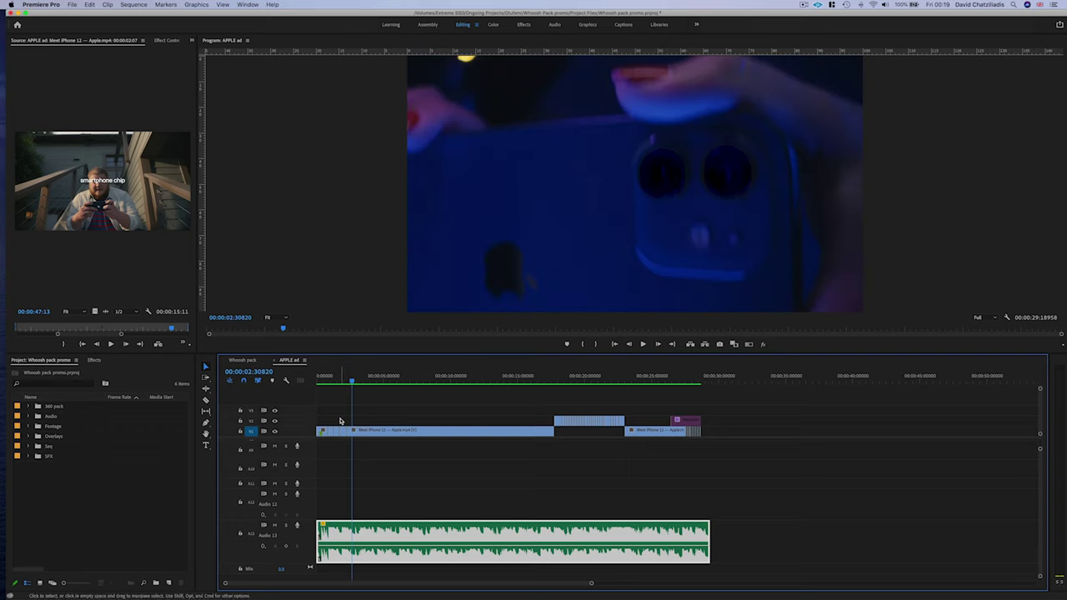
Open the 360 pack bin and expand its Misc and Camera snaps folders.
scroll(346, 446, "up", 3)
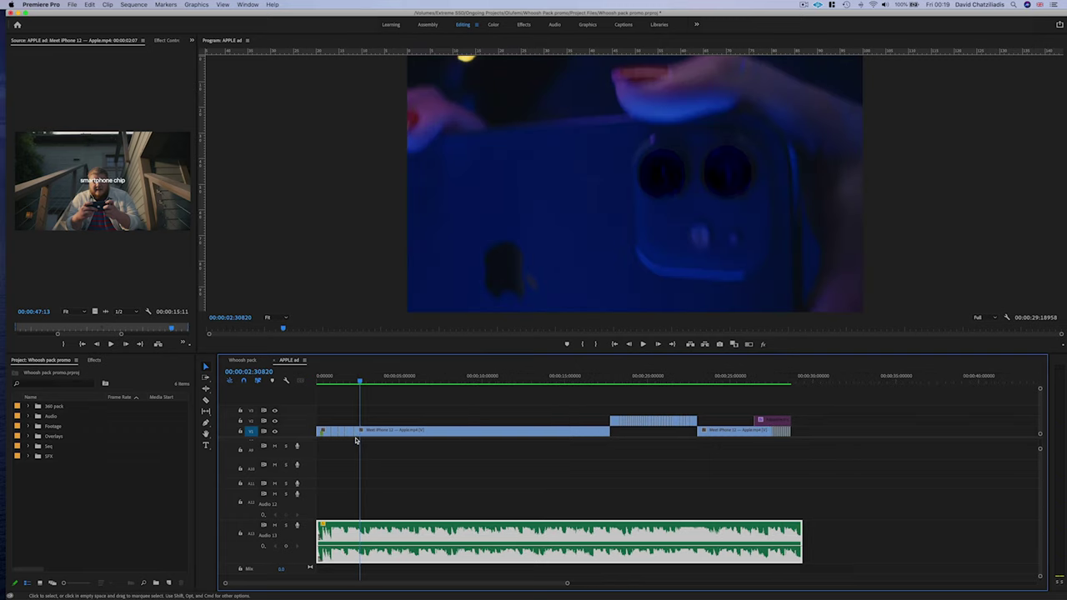
scroll(355, 438, "up", 3)
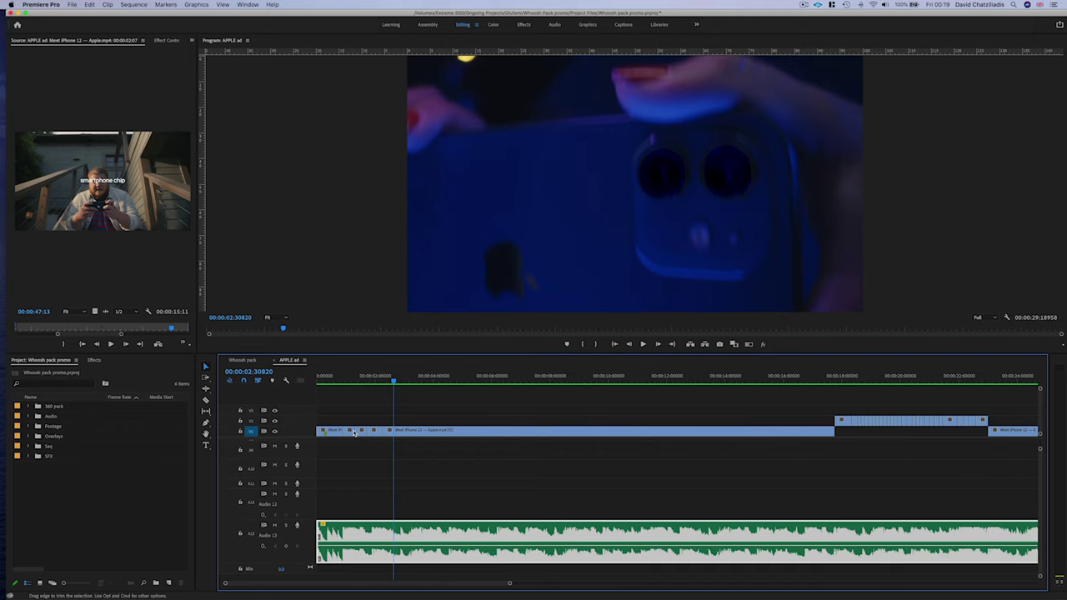
scroll(338, 441, "up", 3)
left_click(63, 515)
double_click(52, 406)
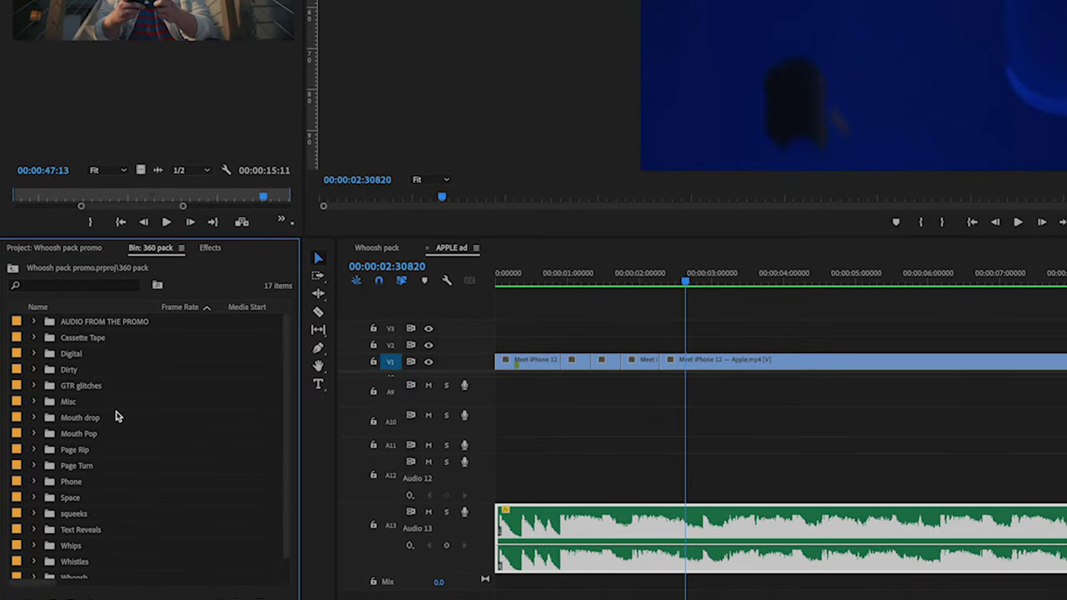
scroll(117, 416, "down", 1)
left_click(34, 385)
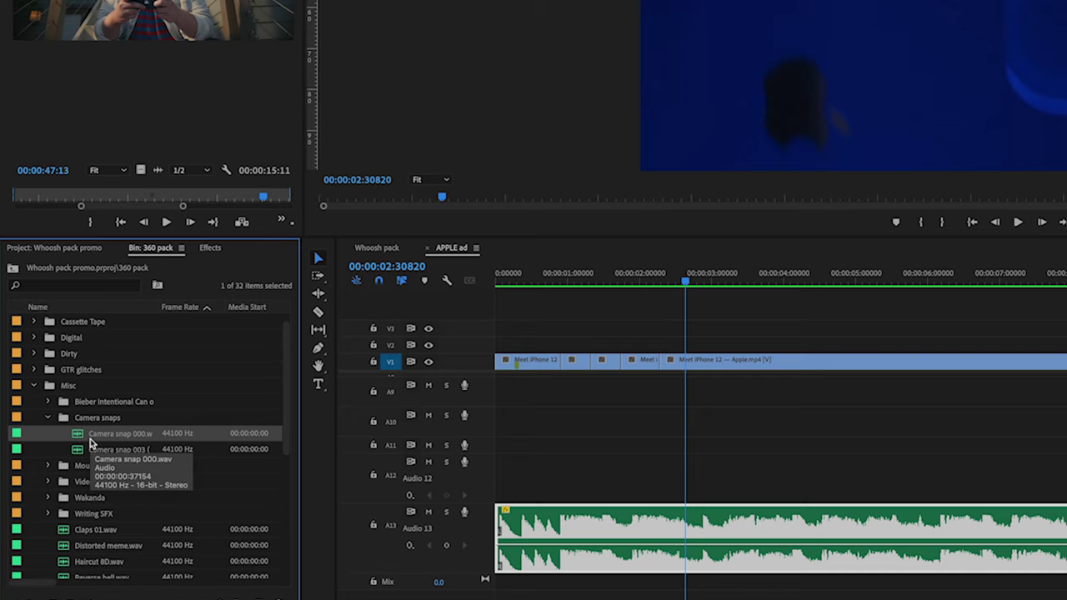
Preview Camera snap 000.wav and place it on track A9 at the start of the second video clip.
double_click(90, 442)
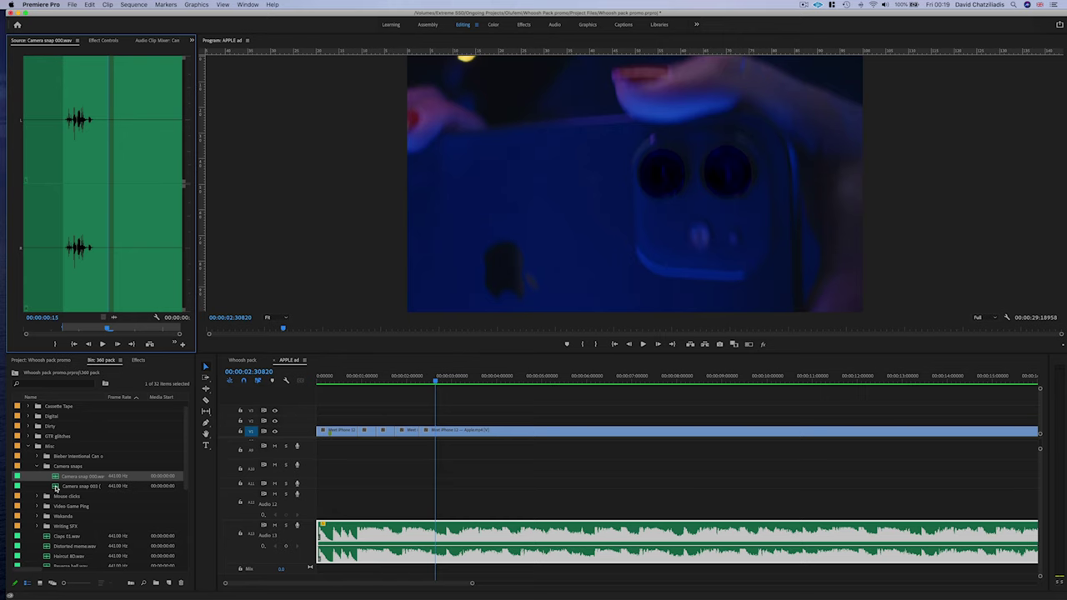
left_click_drag(126, 325, 360, 453)
scroll(359, 453, "up", 10)
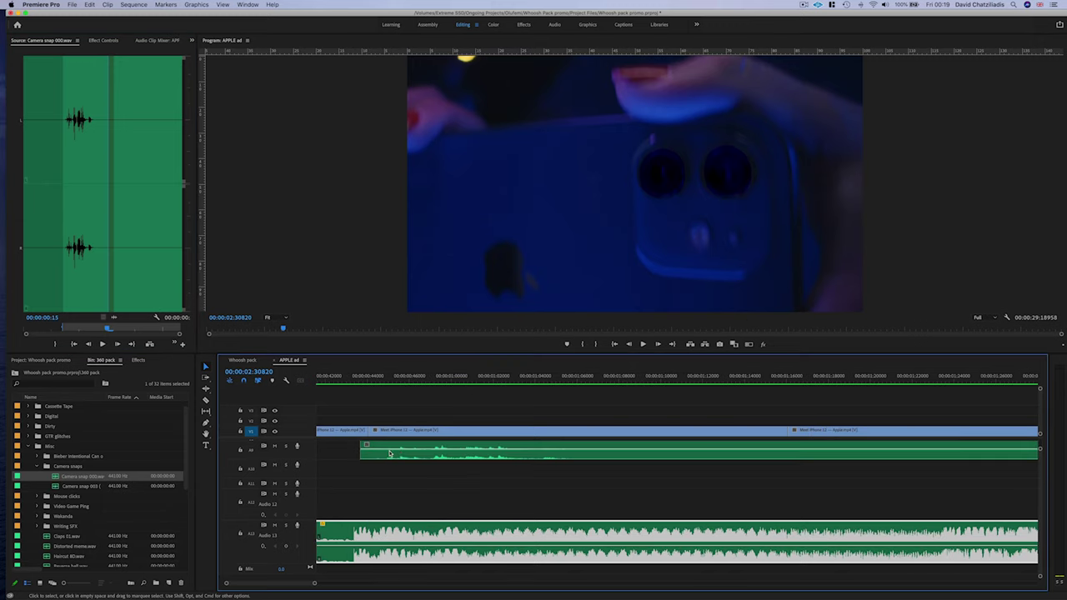
Turn the timeline ruler's audio time units off and back on.
right_click(378, 381)
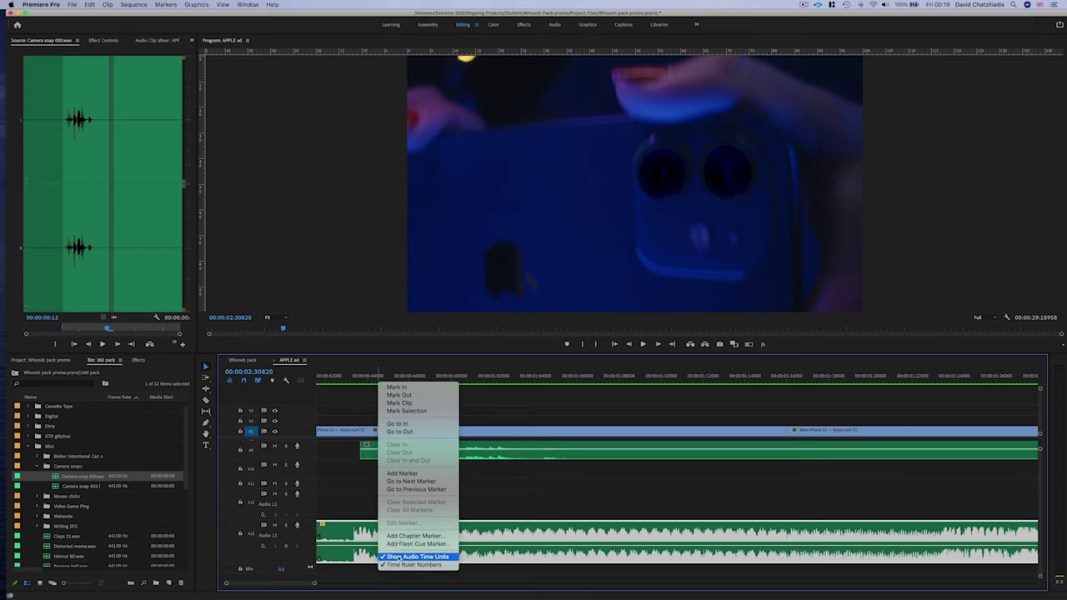
left_click(399, 556)
scroll(429, 488, "down", 4)
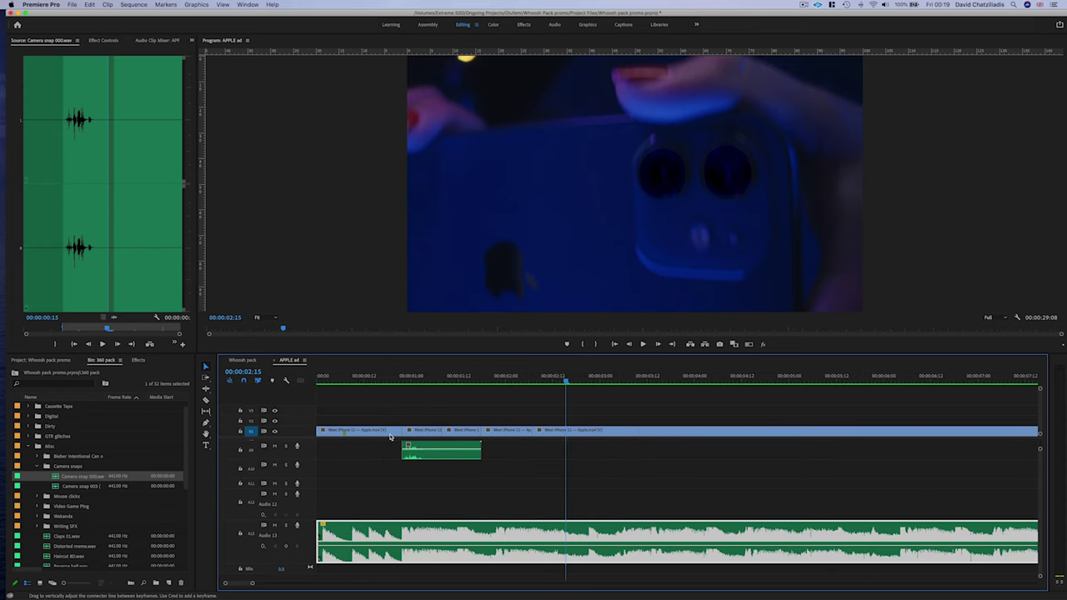
right_click(400, 381)
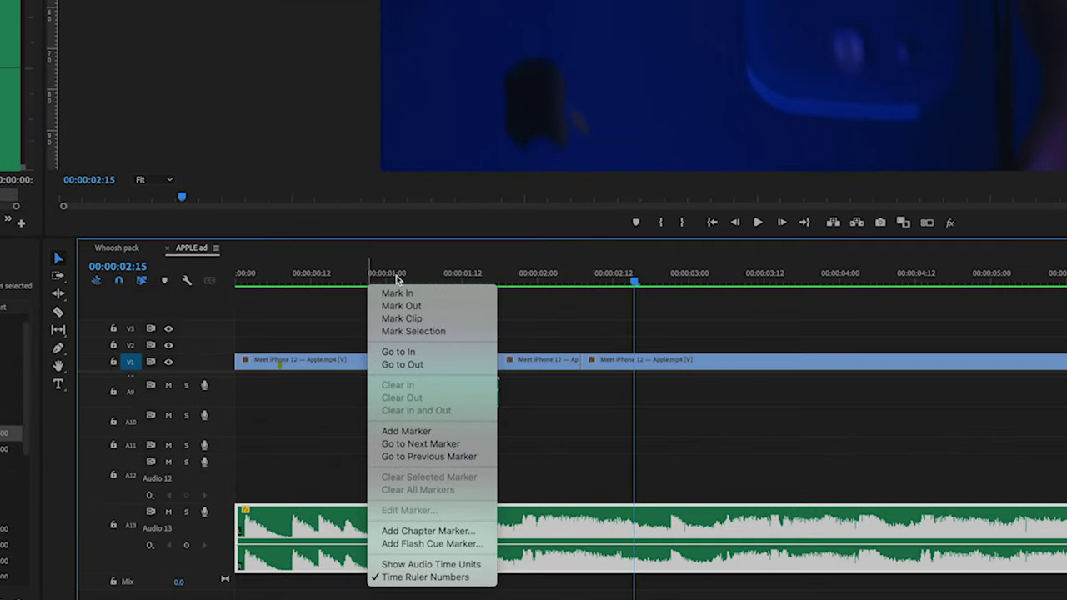
left_click(427, 564)
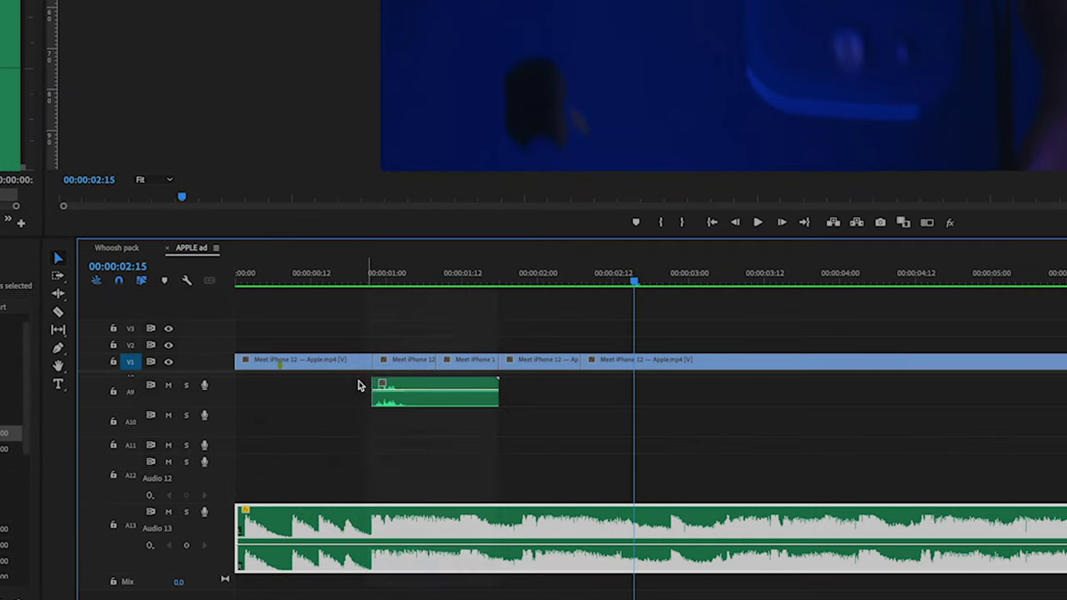
Trim the start of the camera snap clip on A9 to the cut where the second video clip begins.
mouse_move(375, 394)
left_mouse_down()
mouse_move(436, 400)
mouse_move(375, 401)
mouse_move(391, 395)
left_mouse_up()
scroll(376, 405, "up", 5)
scroll(391, 396, "down", 1)
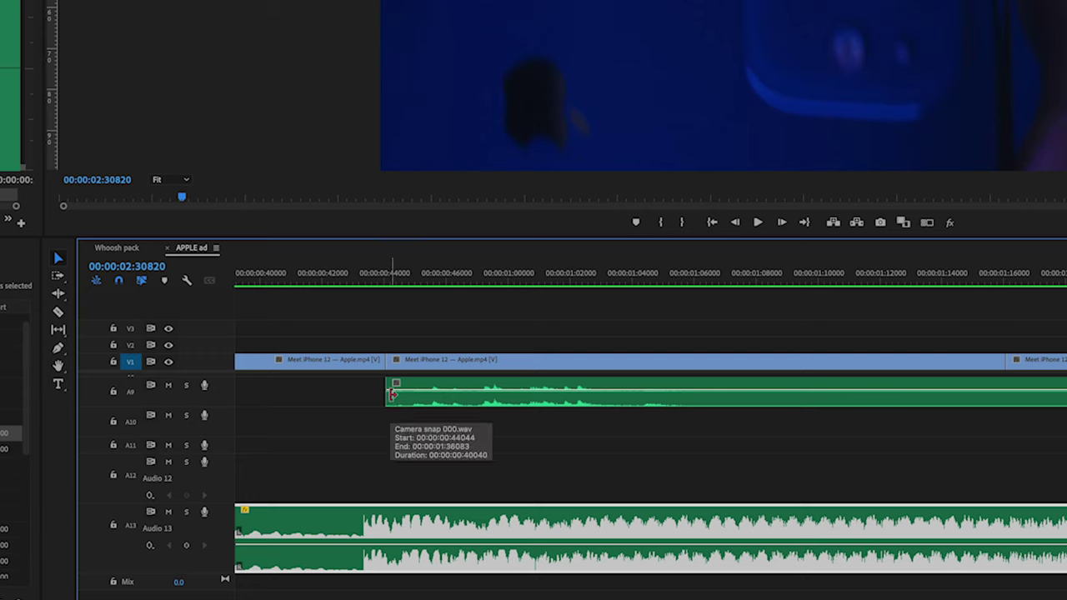
scroll(392, 397, "down", 3)
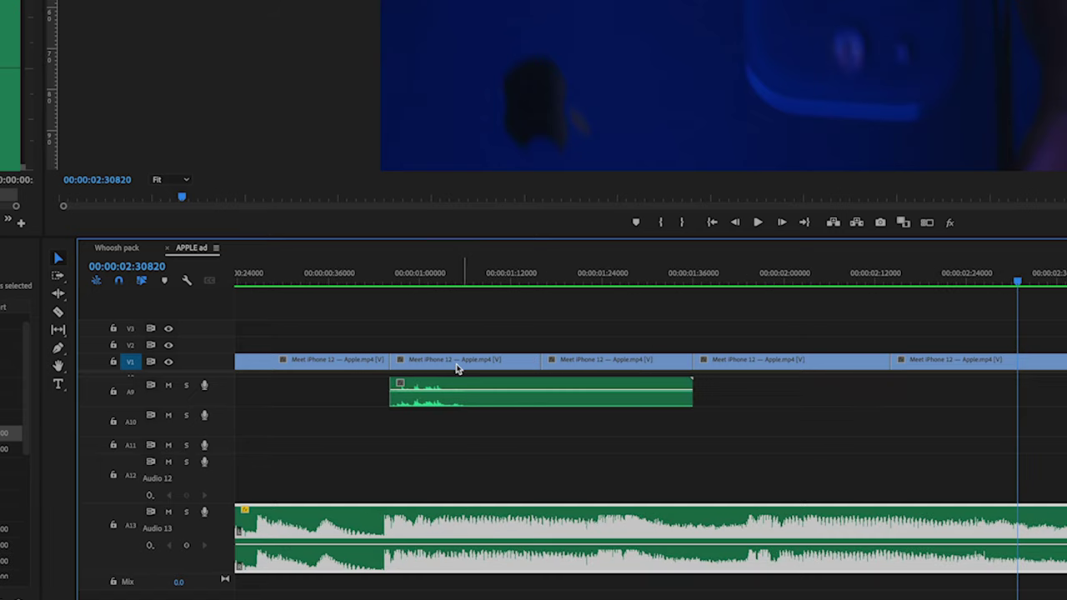
scroll(454, 378, "down", 1)
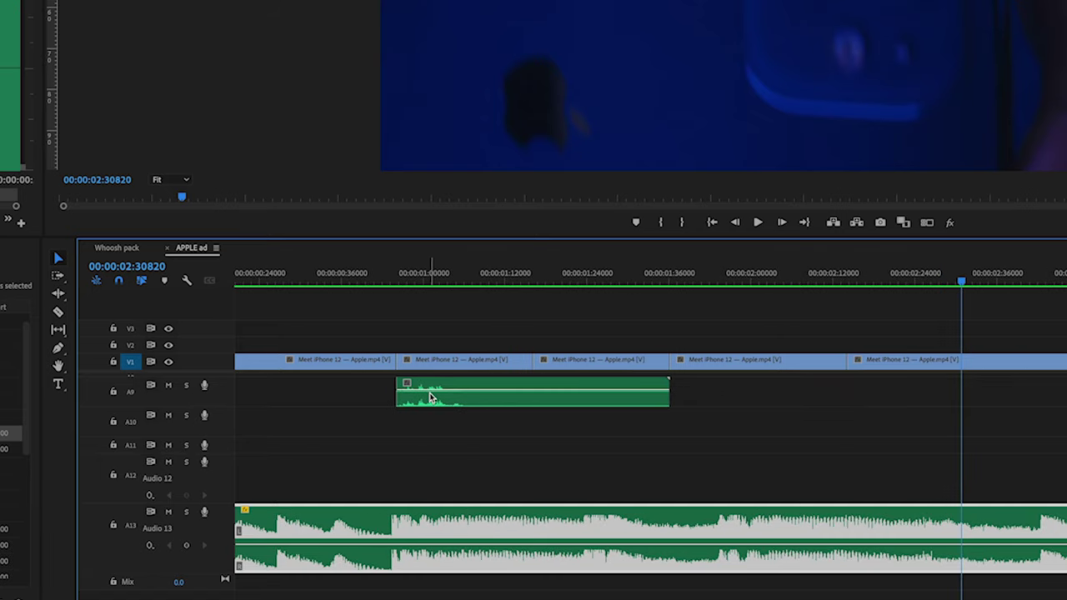
Duplicate the camera snap clip along A9 onto each following shot change, up to about 00:00:05:25717.
scroll(430, 398, "down", 3)
left_click_drag(427, 399, 591, 392)
scroll(542, 386, "down", 3)
left_click_drag(469, 392, 534, 386)
key("space")
key("space")
scroll(596, 381, "down", 4)
left_click(418, 285)
left_click_drag(418, 285, 517, 285)
scroll(426, 408, "up", 2)
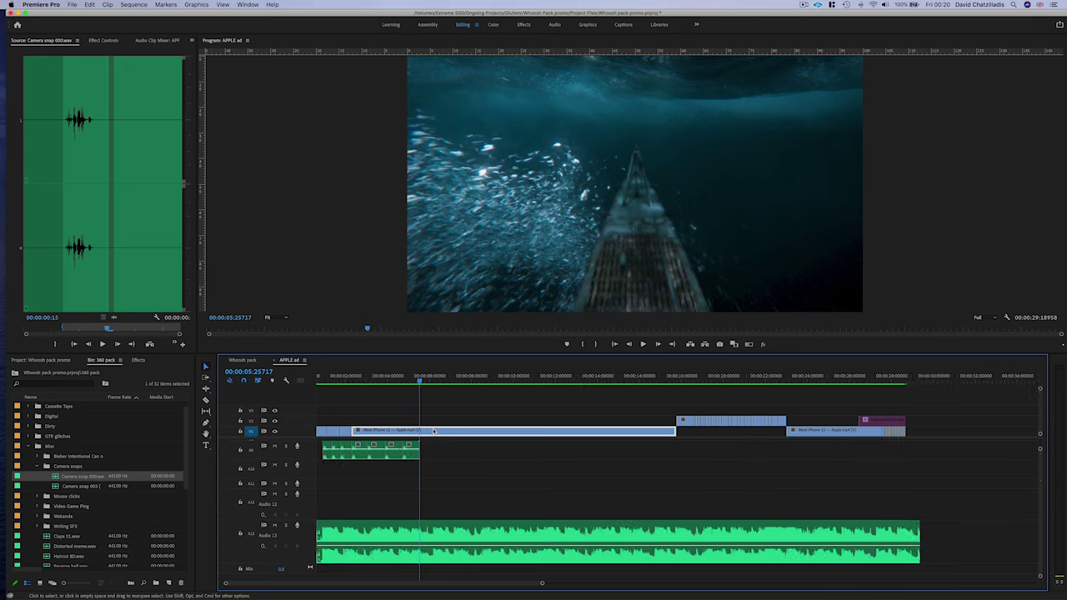
Play the sequence from the start to check the camera snaps against the picture.
key("Home")
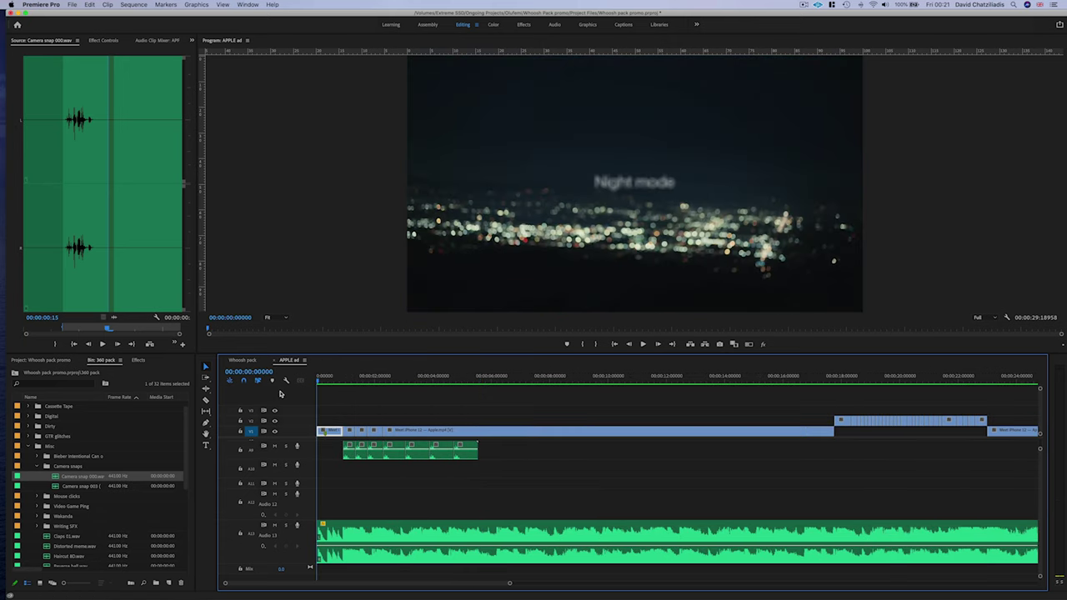
key("space")
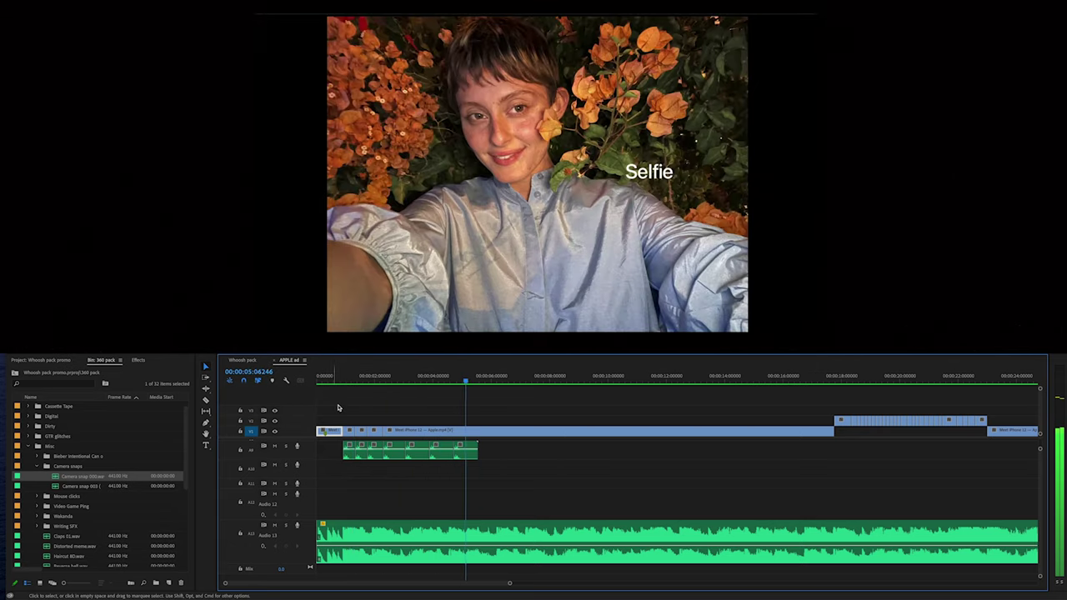
key("space")
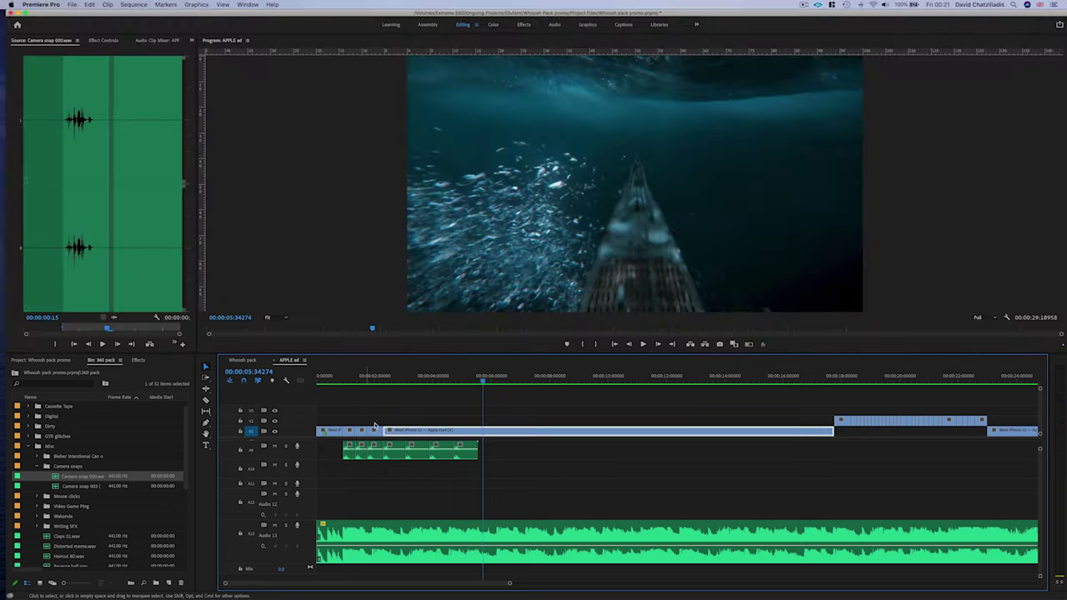
Move the playhead to 00:00:02:11519, near the end of the red phone shot with the "on every camera" text.
key("=")
key("=")
key("=")
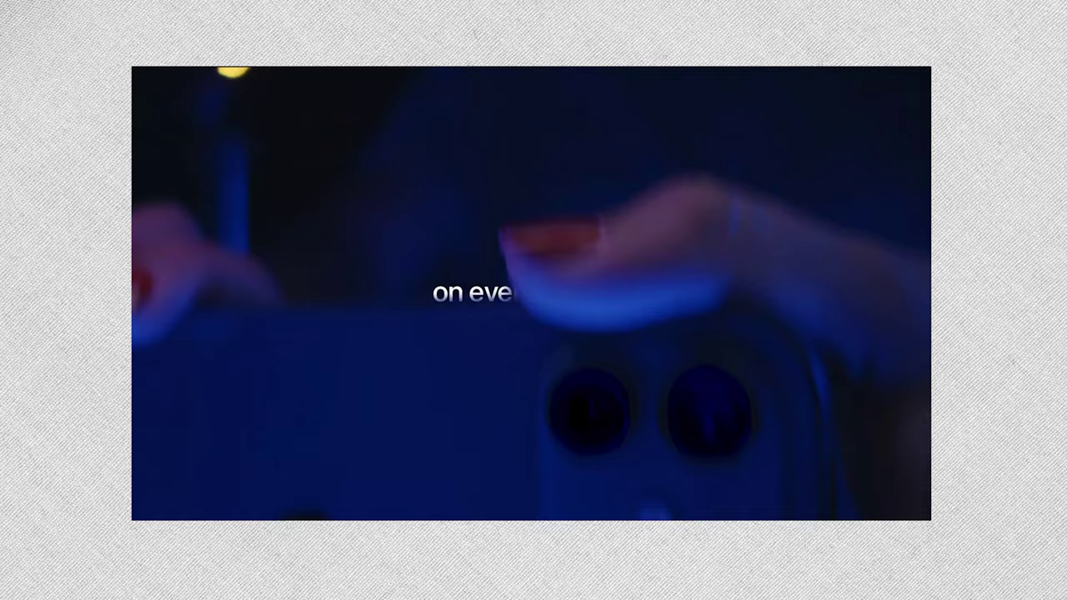
left_click(406, 376)
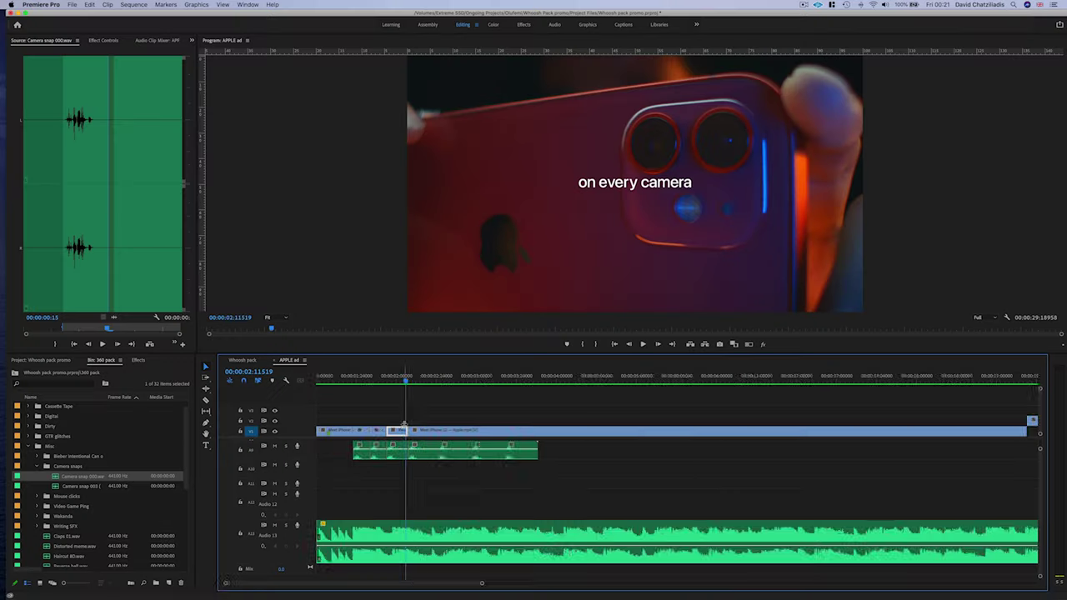
scroll(404, 426, "up", 2)
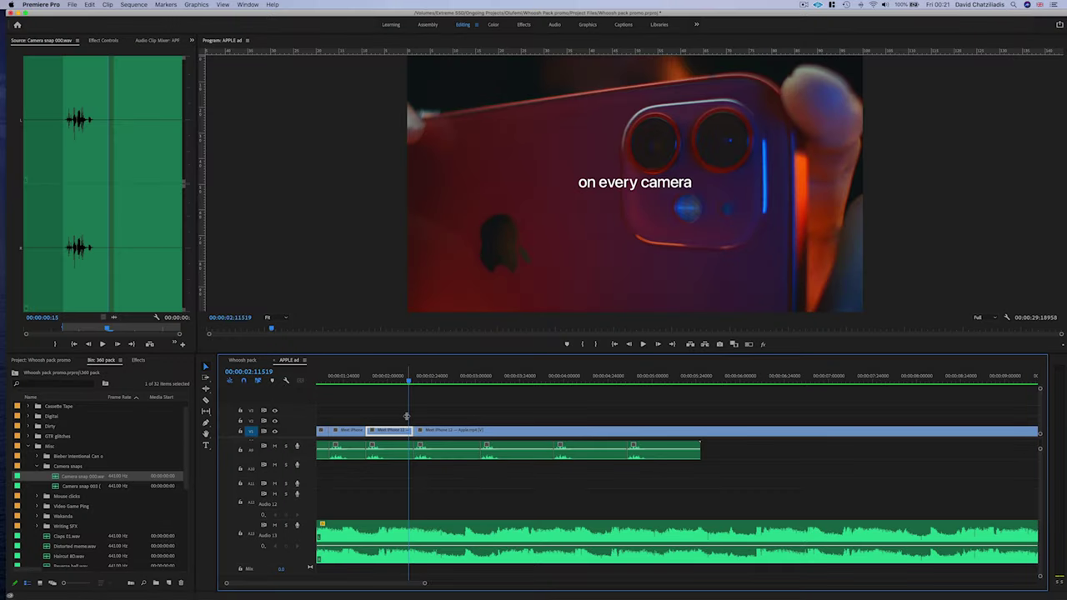
Open the Whoosh bin in the 360 pack, expand its Short folder and widen the Name column.
left_click(32, 467)
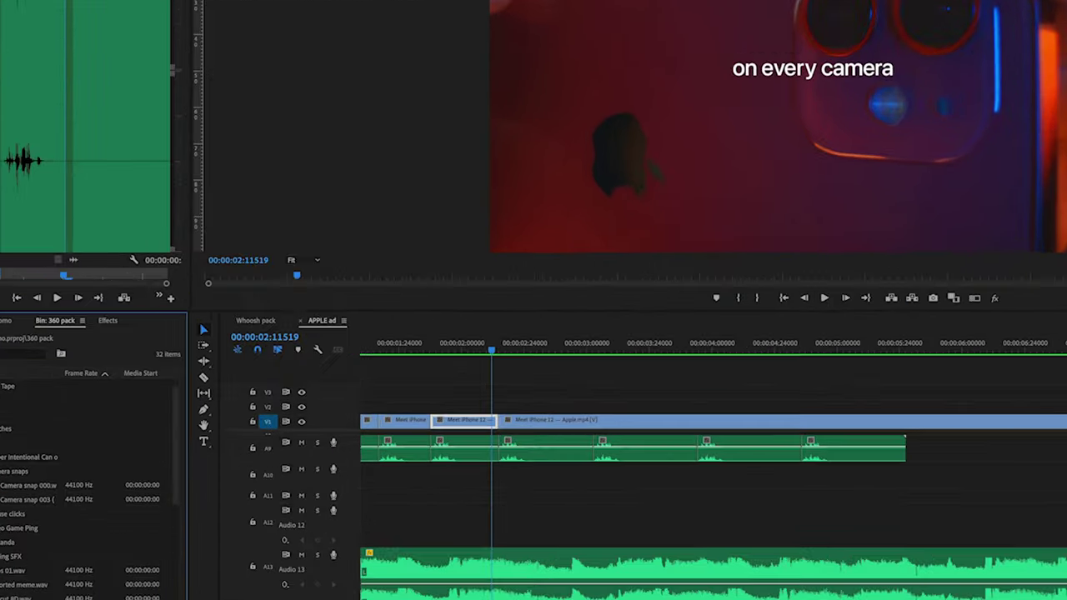
left_click(33, 386)
double_click(70, 561)
left_click(33, 354)
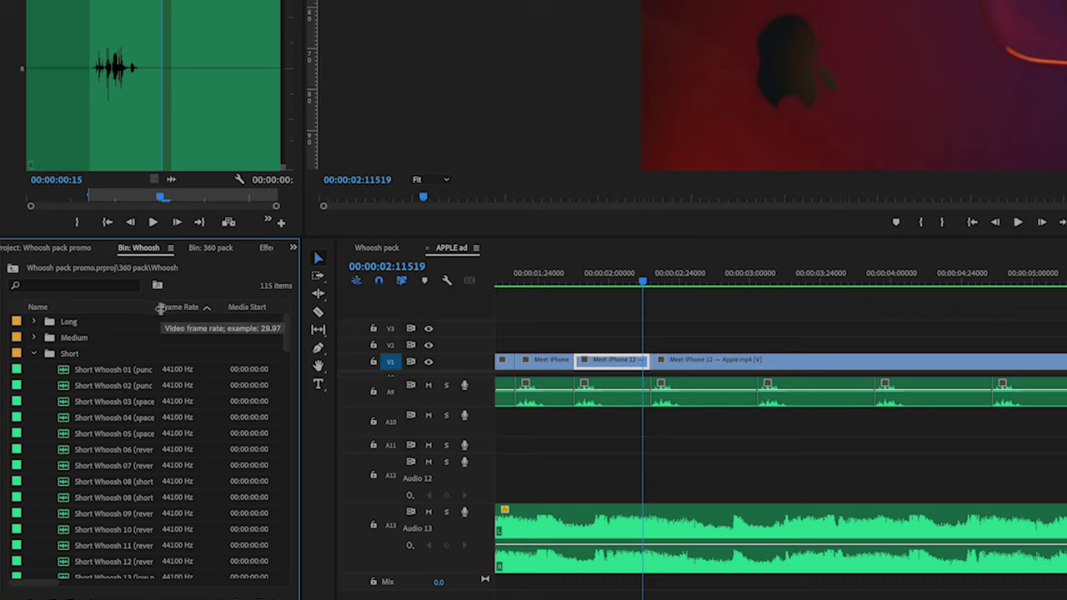
left_click_drag(160, 305, 203, 311)
scroll(591, 450, "up", 1)
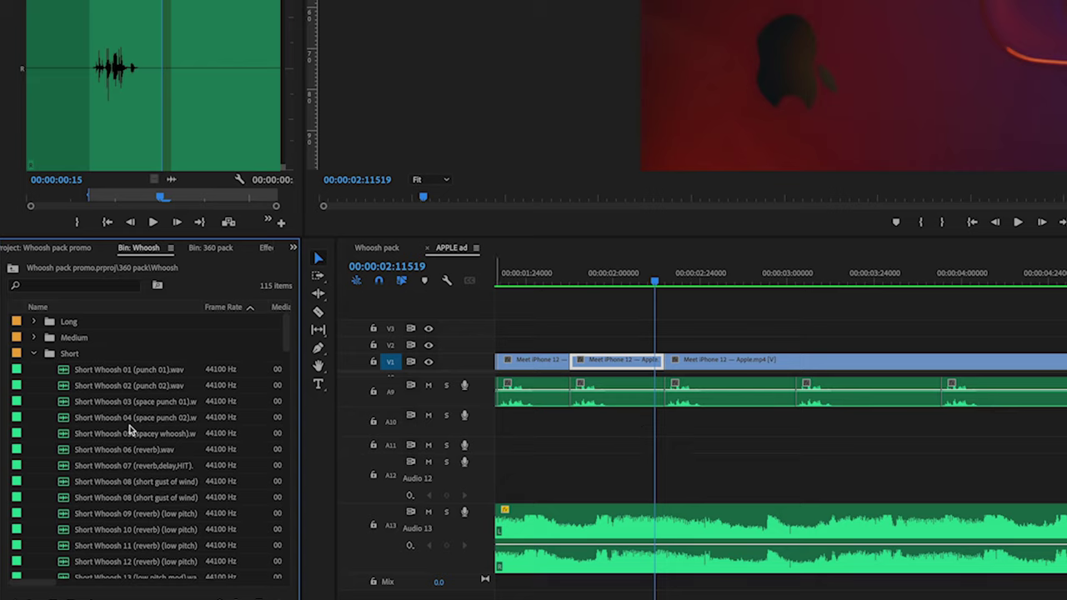
Preview Short Whoosh 08 (short gust of wind) and place it on A10 beneath the cut to the blue phone shot.
double_click(152, 451)
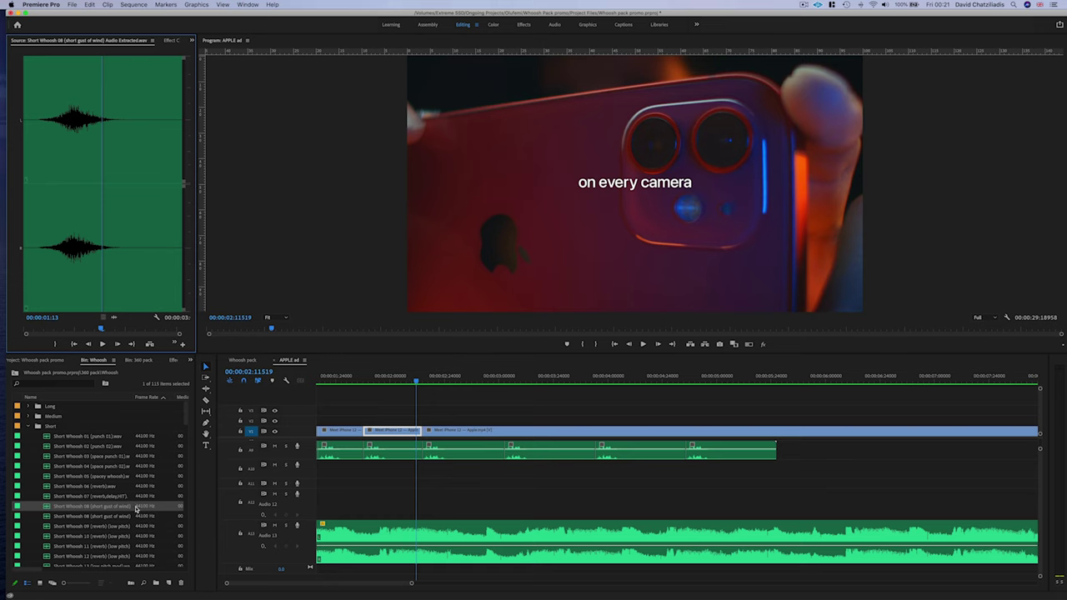
scroll(137, 509, "down", 3)
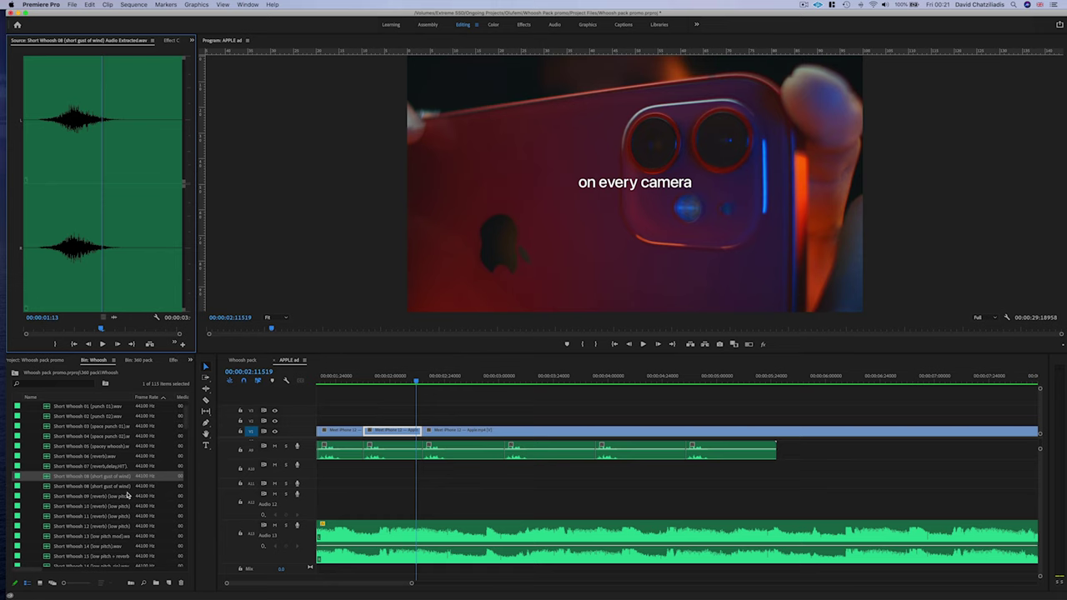
left_click_drag(486, 384, 296, 415)
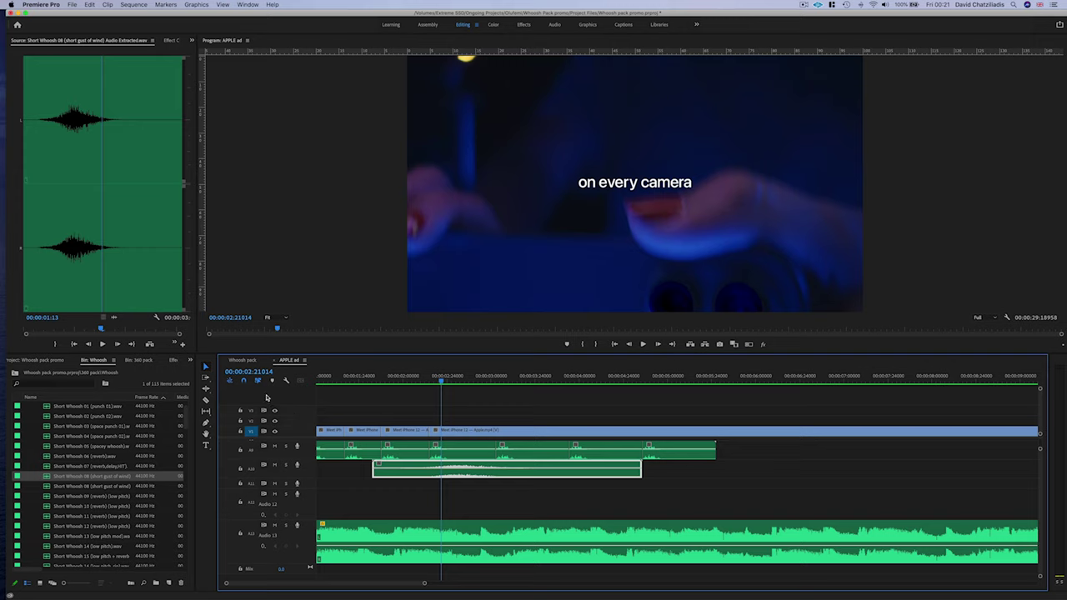
Find the Lowpass audio effect and apply it to the Short Whoosh 08 clip on A10, showing its effect controls.
left_click(172, 360)
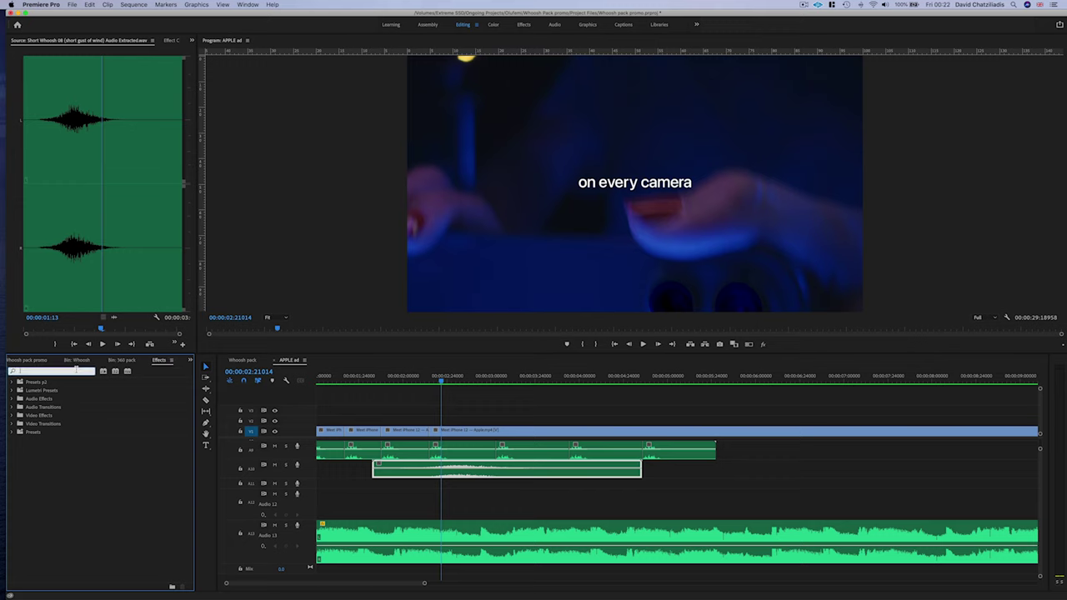
type("low")
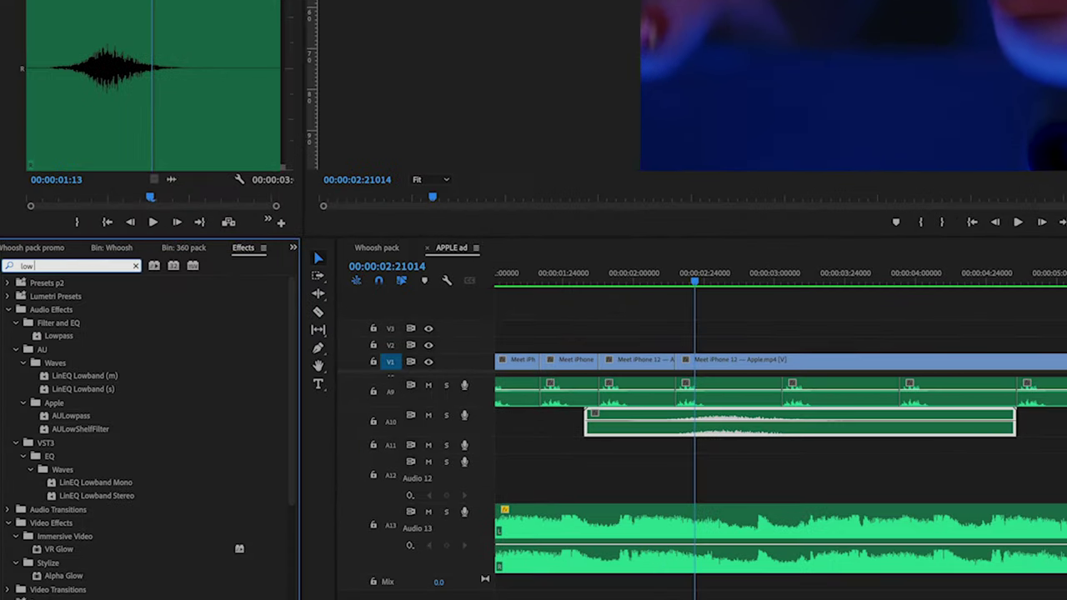
type("pass")
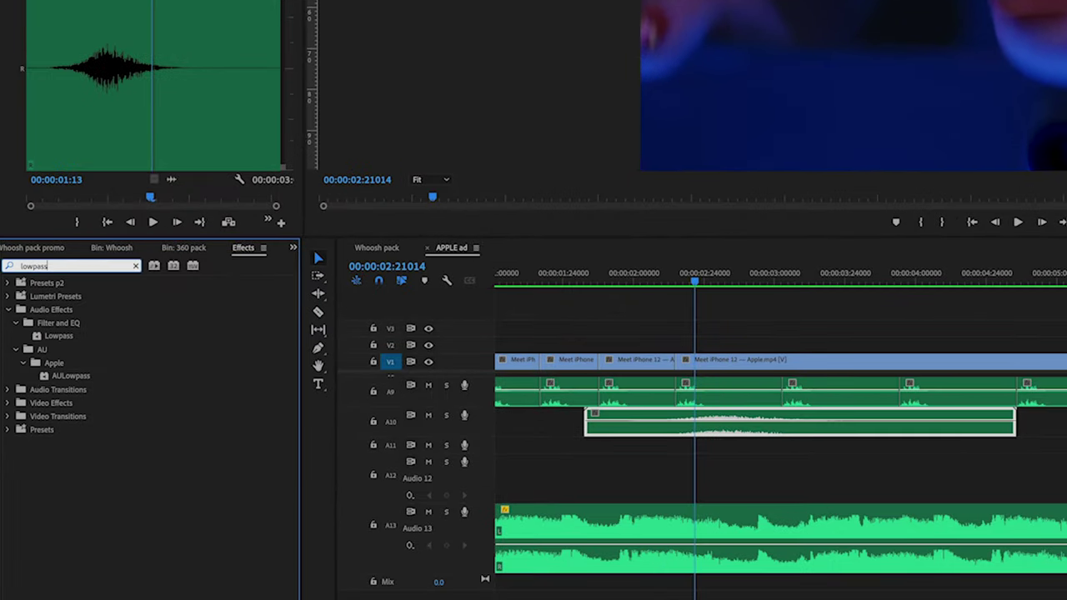
left_click_drag(77, 337, 764, 436)
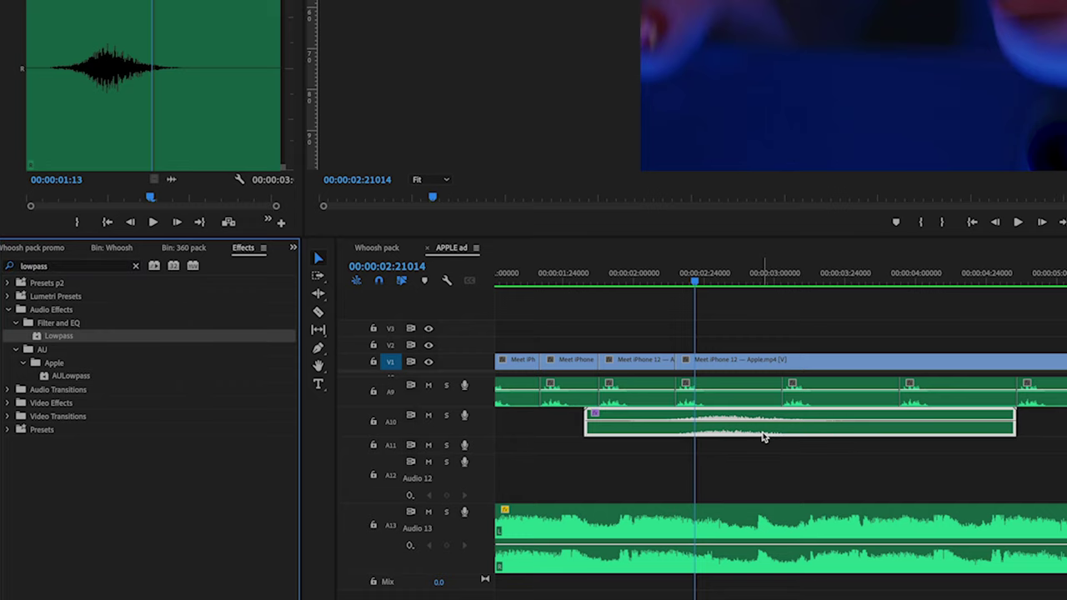
key("shift+5")
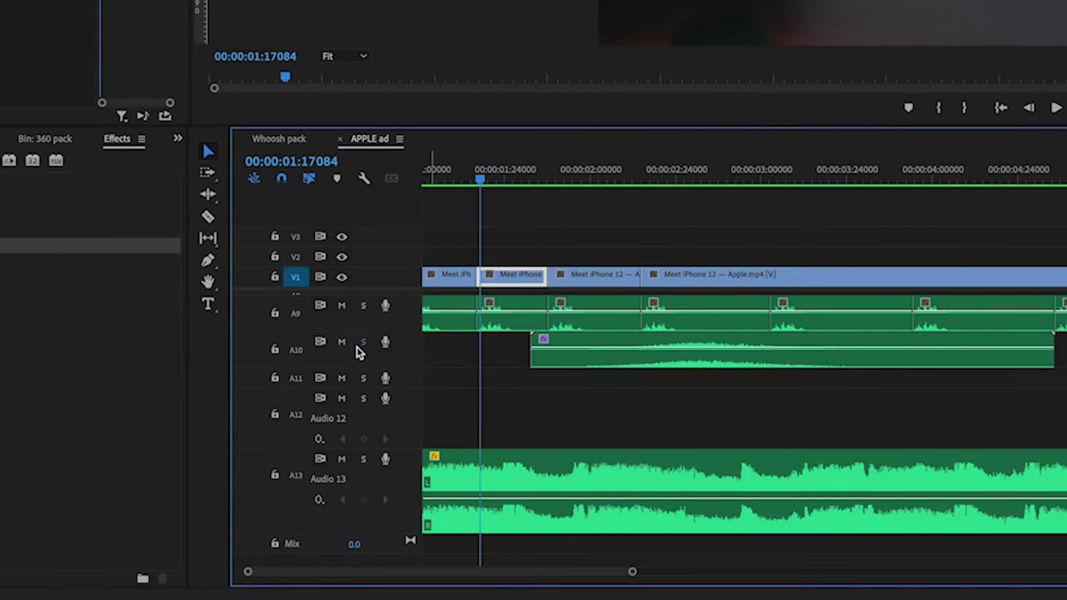
Solo A10 and play the filtered whoosh across the cut from the red phone shot to the blue one.
left_click(364, 342)
left_click(488, 174)
key("space")
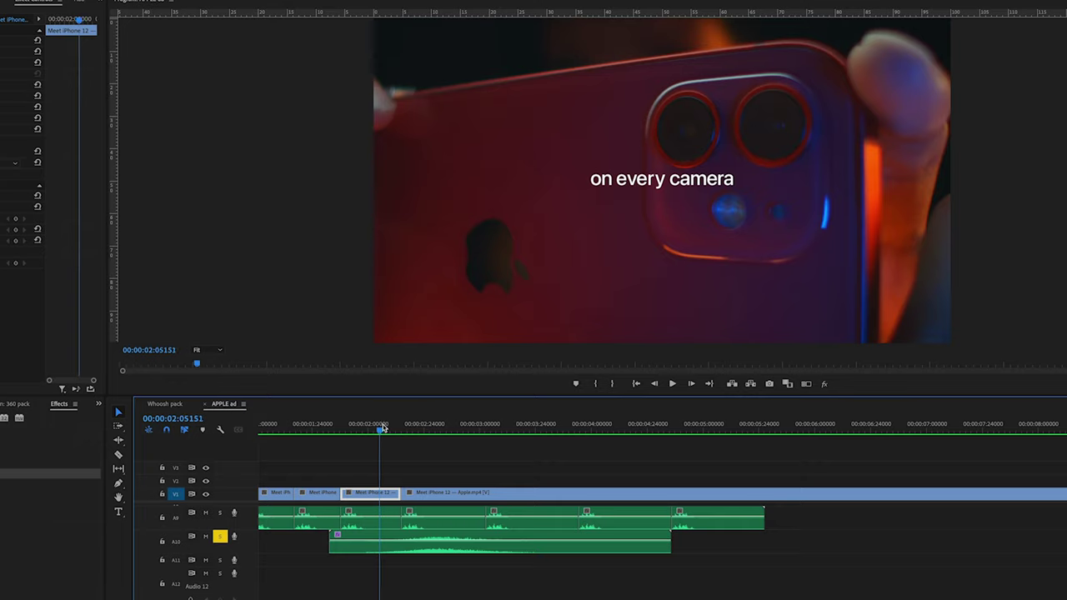
left_click_drag(383, 428, 411, 429)
Nudge the Short Whoosh 08 clip on A10 slightly later against the cut to the blue phone shot.
left_click(435, 550)
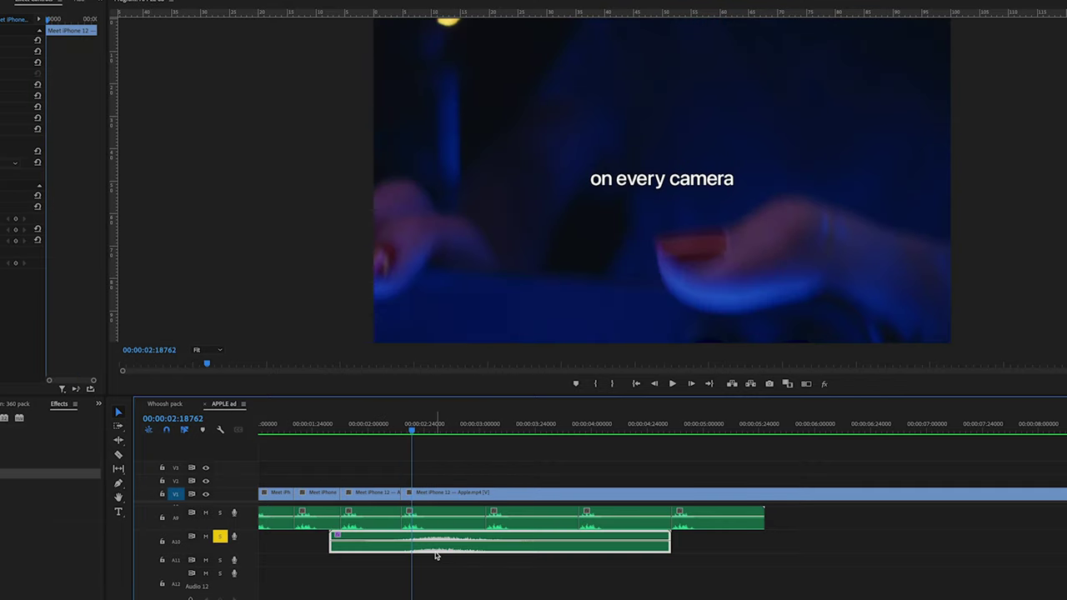
scroll(440, 550, "up", 4)
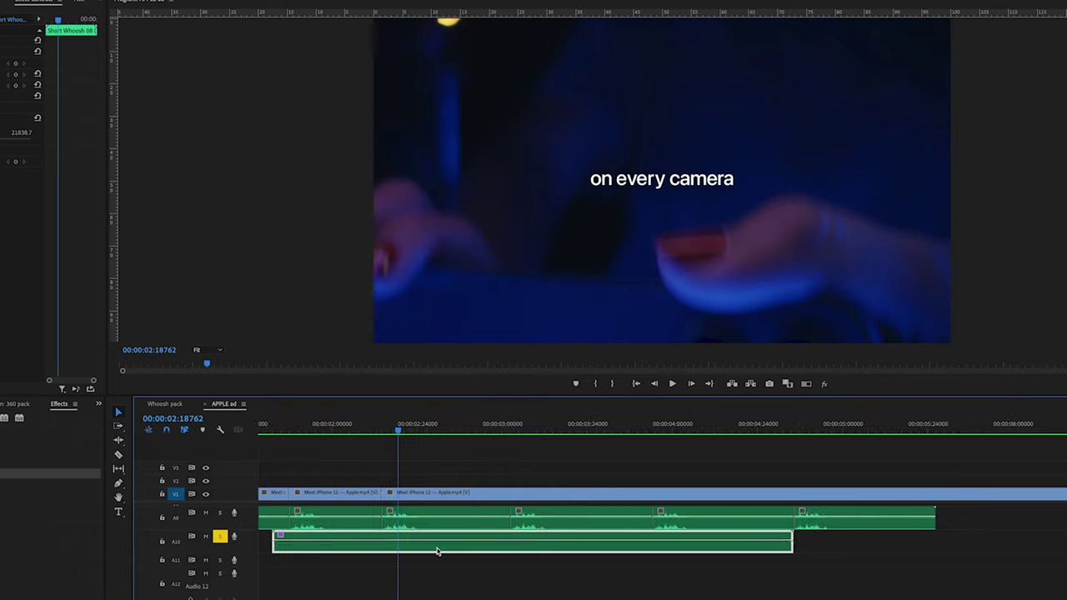
left_click_drag(414, 550, 418, 549)
Play the sequence through to the "Super Retina" bath shot and return the playhead to the underwater shot at 00:00:05:36185.
scroll(417, 548, "down", 8)
scroll(300, 543, "up", 12)
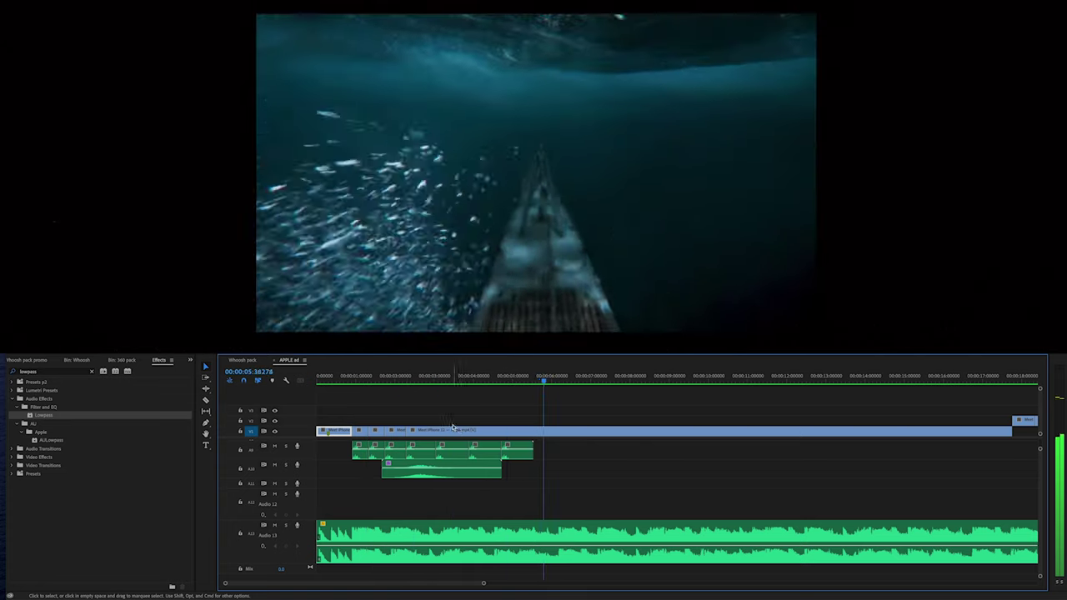
key("space")
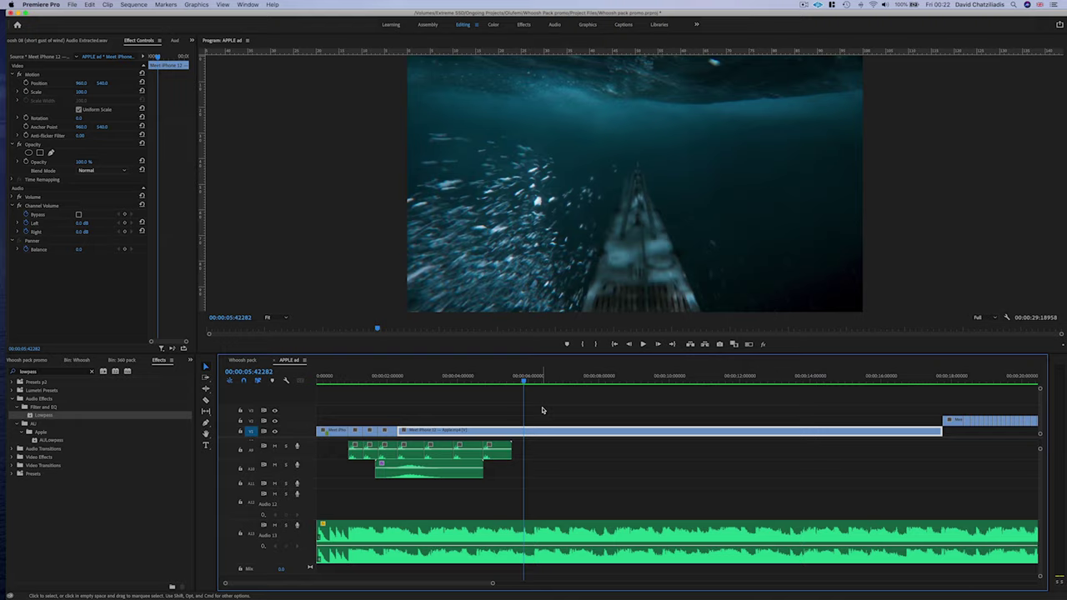
scroll(543, 411, "down", 2)
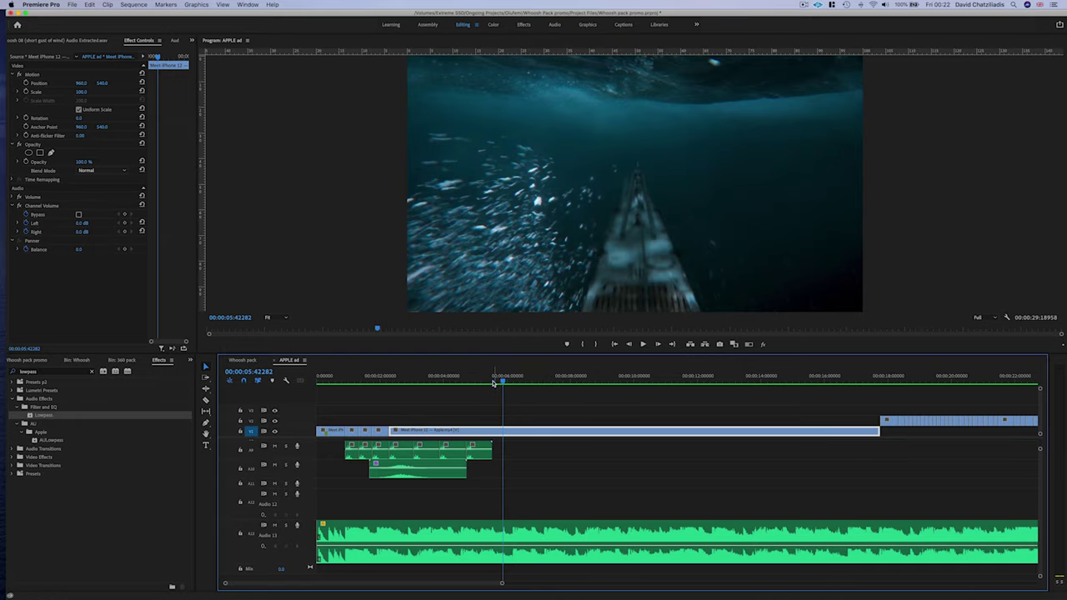
key("space")
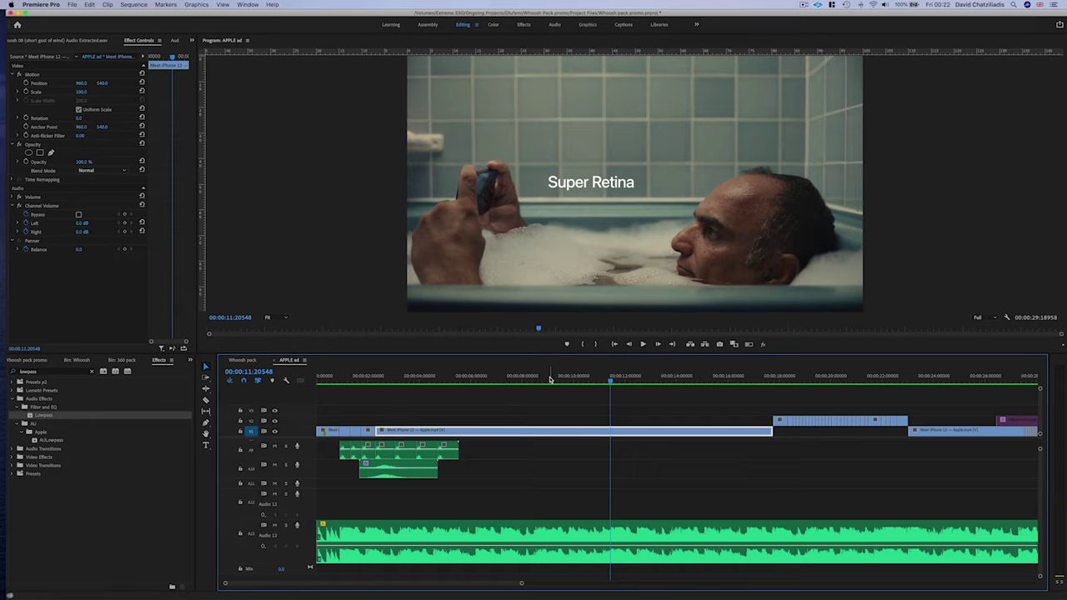
left_click_drag(499, 381, 465, 392)
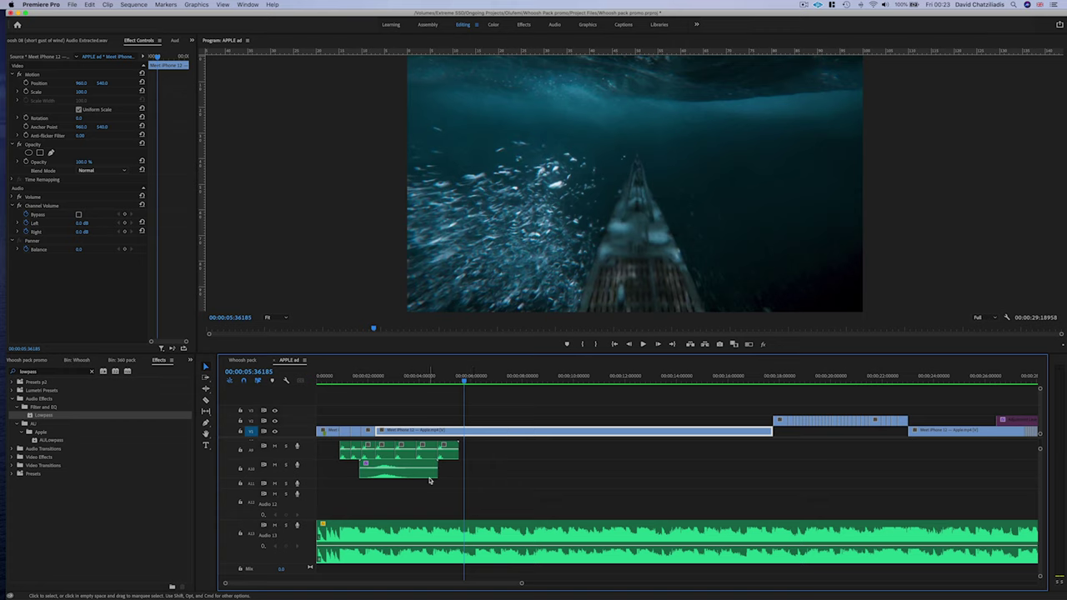
Expand the Whoosh bin's Long folder in the 360 pack and place Long Whoosh 08 (Long storm wind) on A12 beneath the underwater shot.
left_click(122, 361)
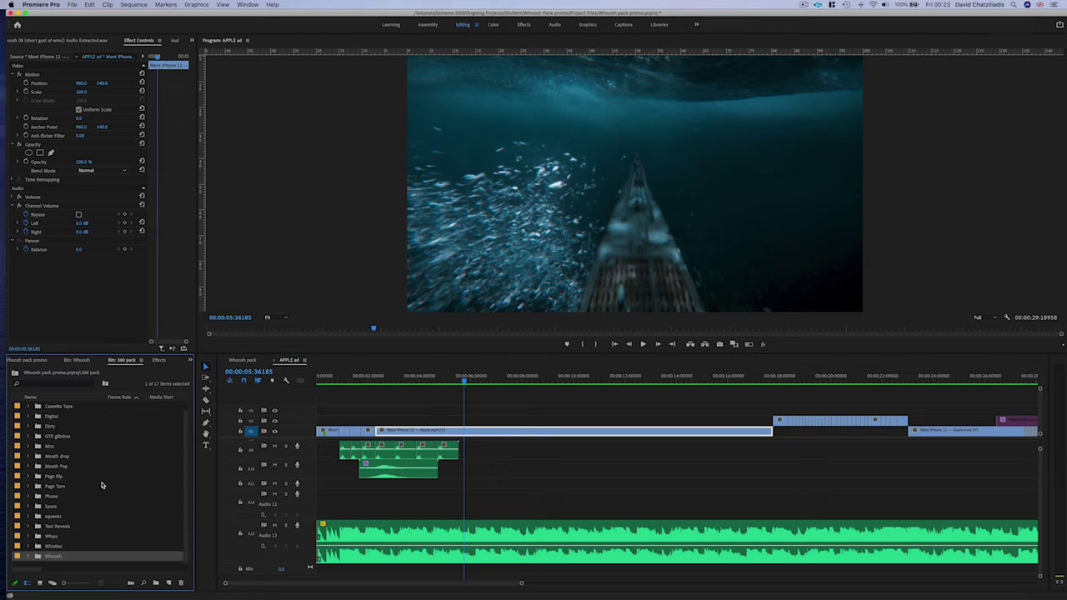
left_click(24, 558)
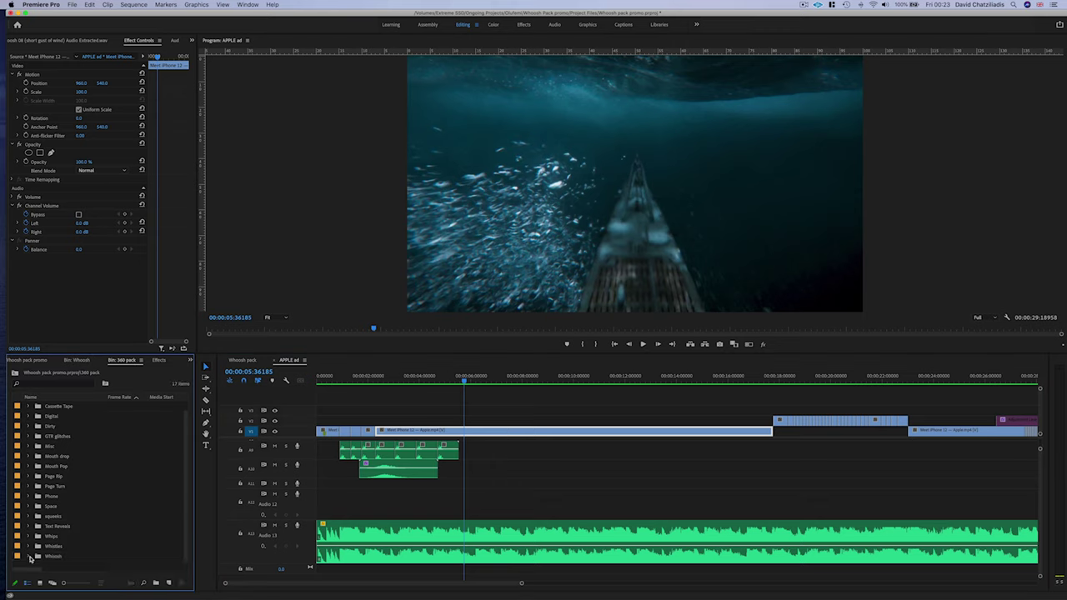
scroll(80, 526, "down", 2)
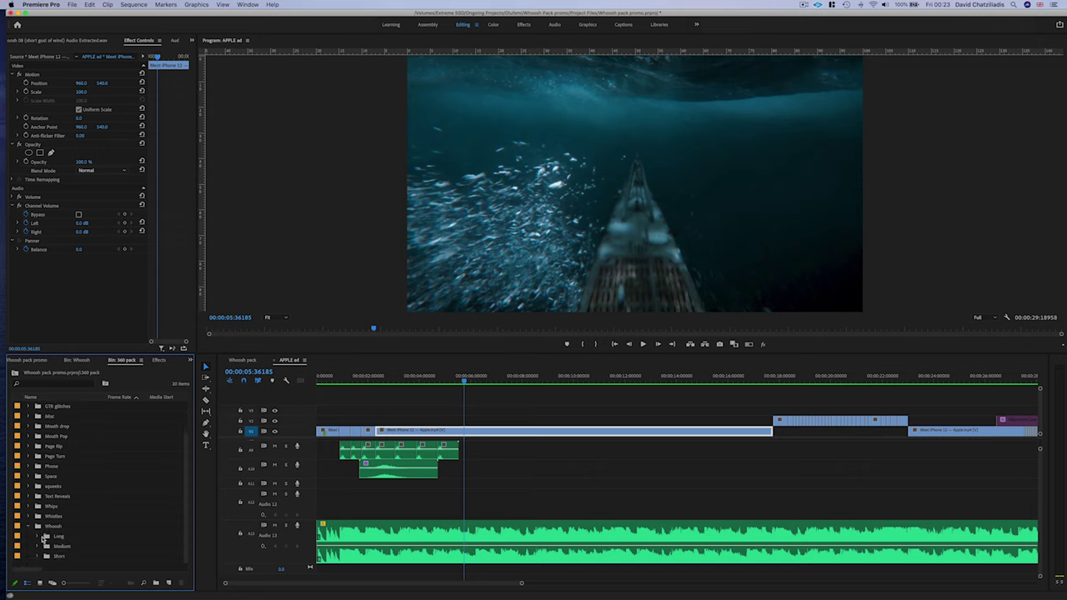
left_click(40, 537)
scroll(89, 518, "down", 6)
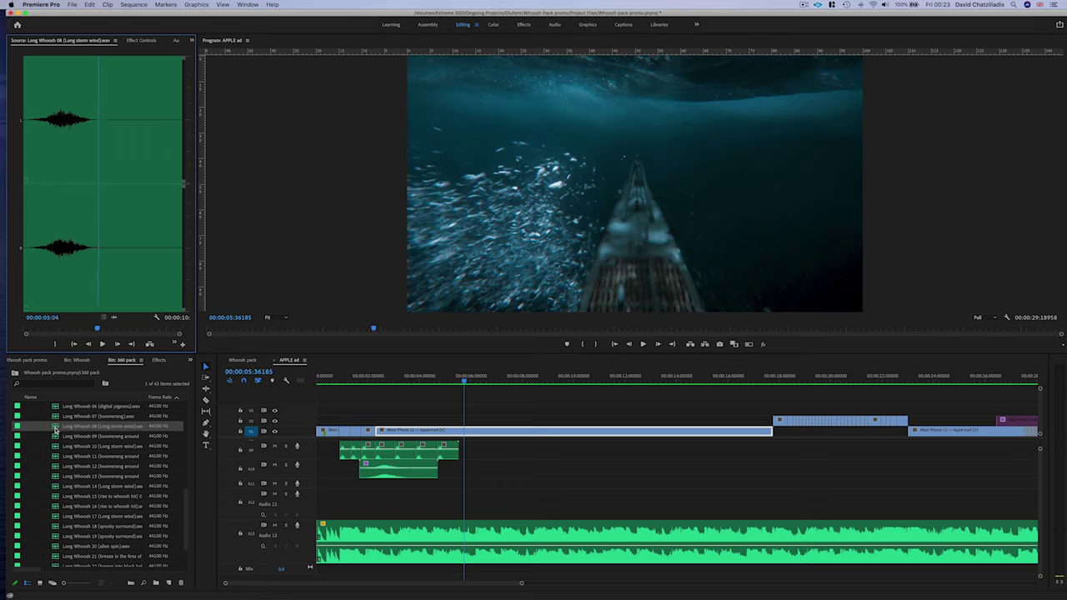
left_click_drag(56, 429, 413, 505)
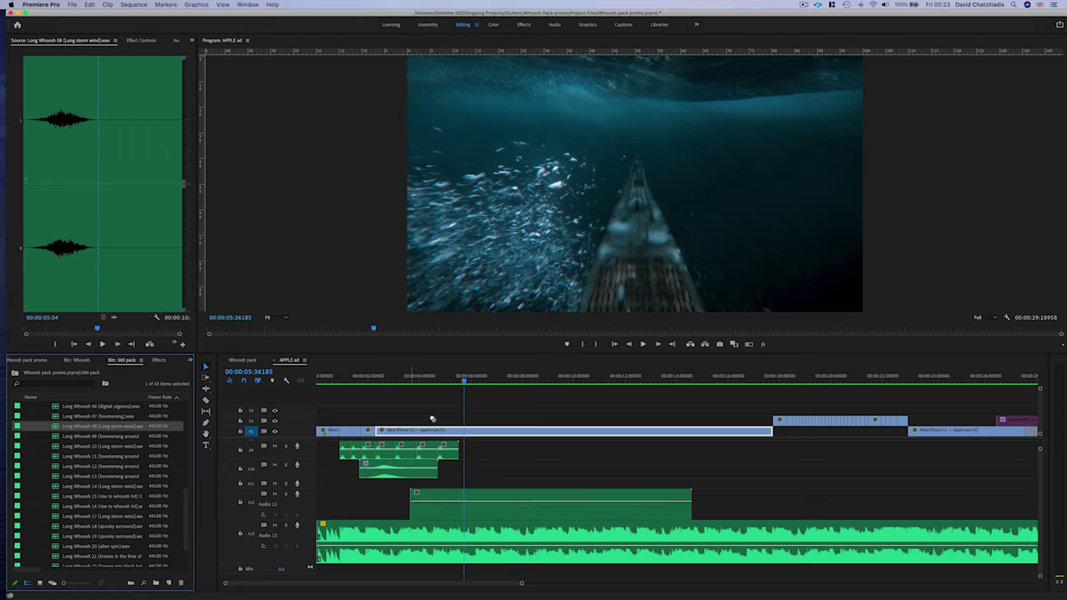
Solo A12 and play the long whoosh across the underwater and bath shots.
left_click_drag(374, 381, 459, 381)
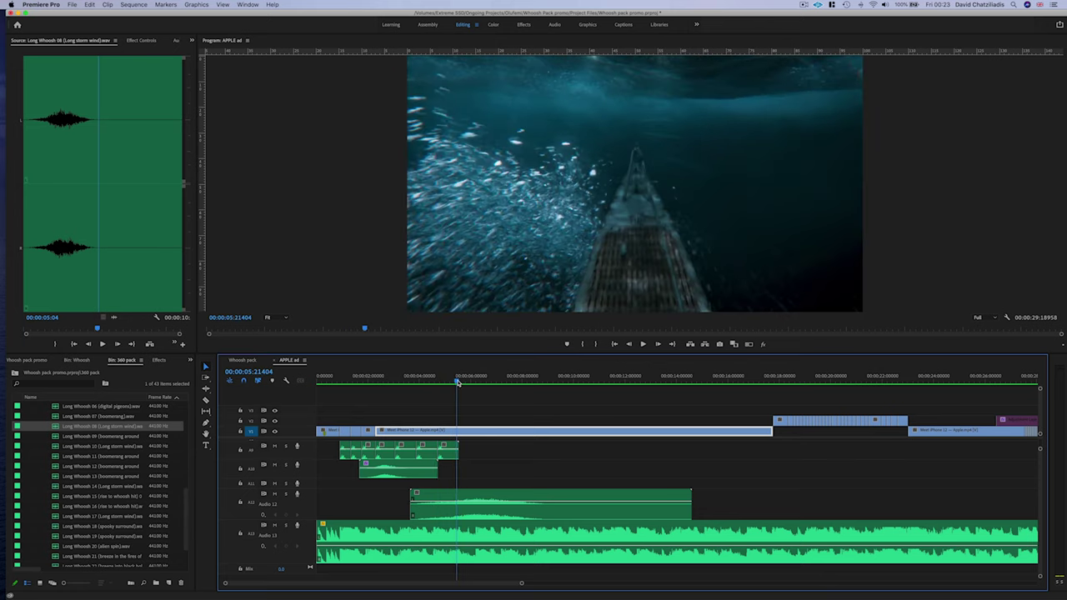
left_click(483, 511)
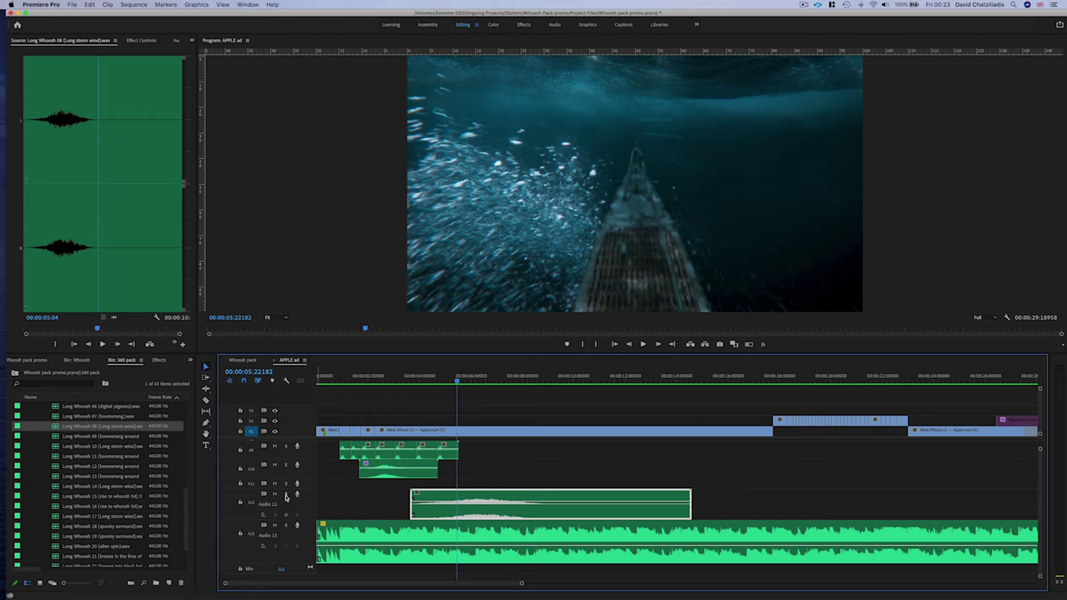
left_click(397, 375)
key("space")
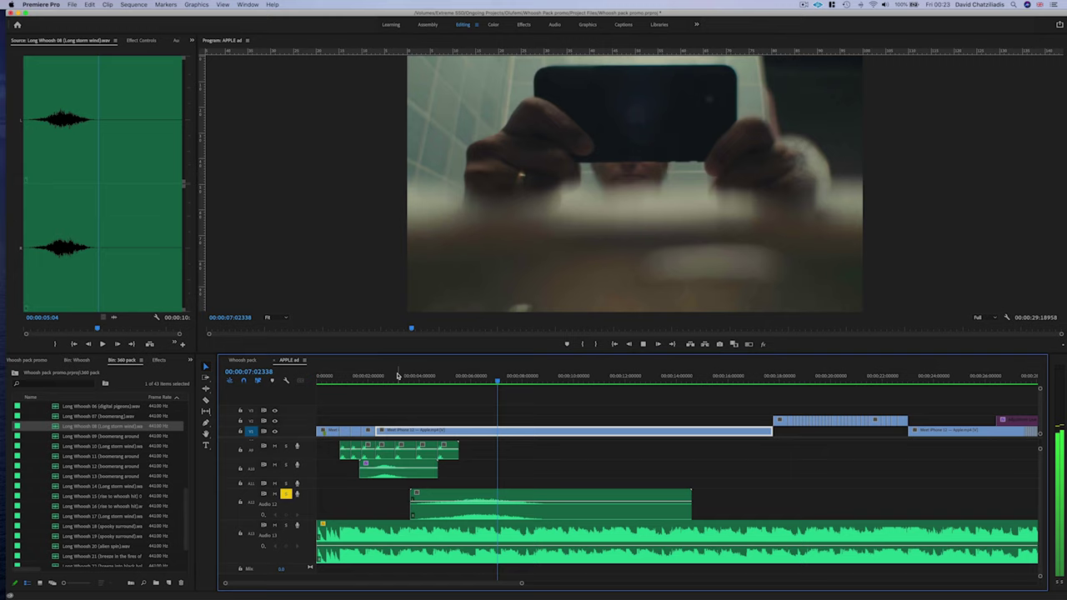
key("space")
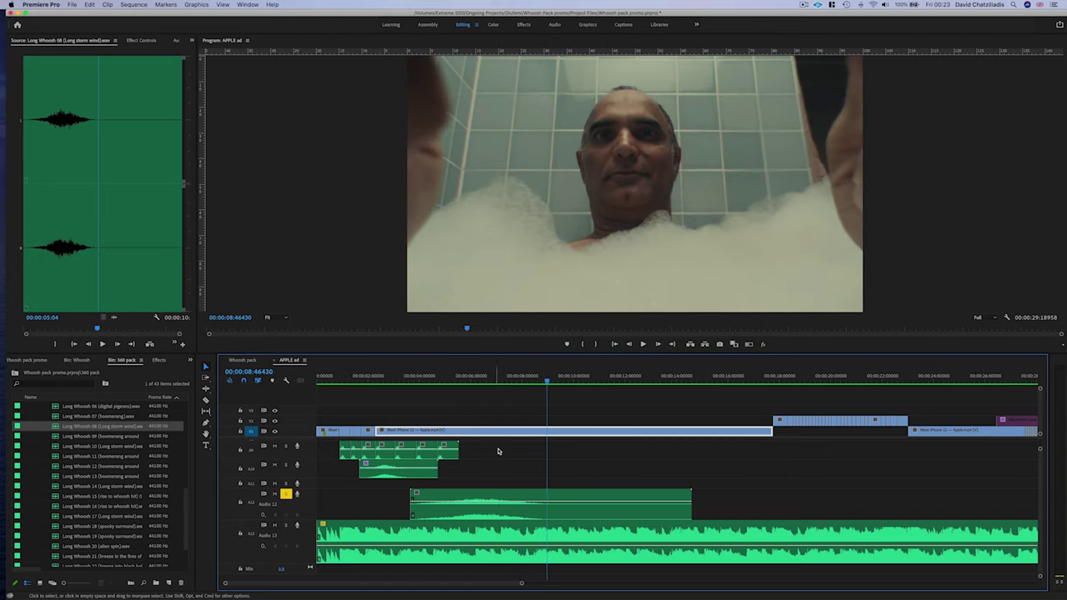
Apply the Lowpass effect to the Long Whoosh 08 clip on A12 and open its effect controls.
left_click(480, 500)
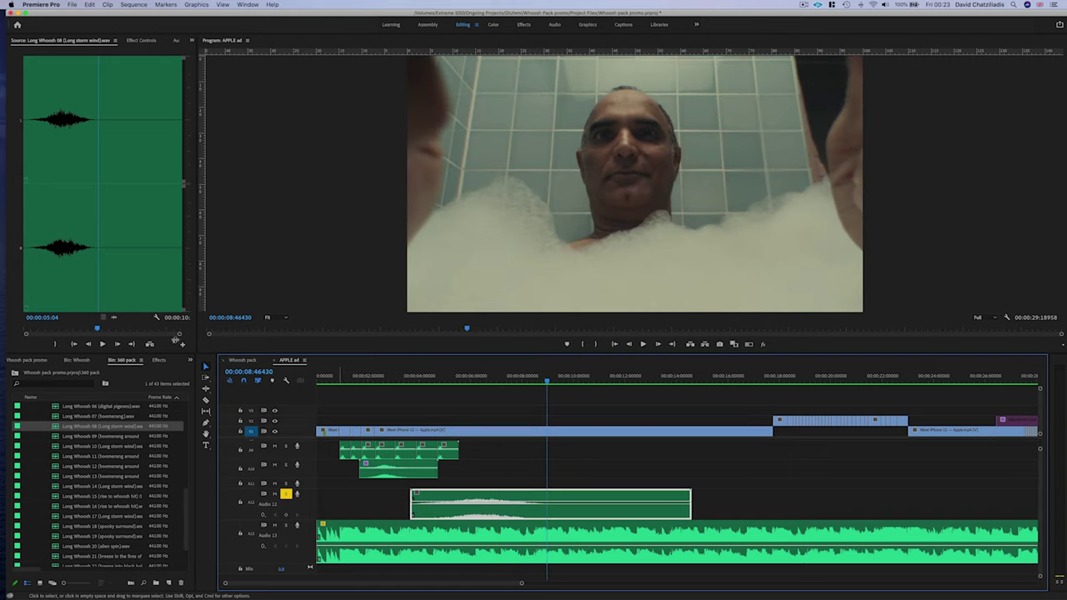
left_click(160, 361)
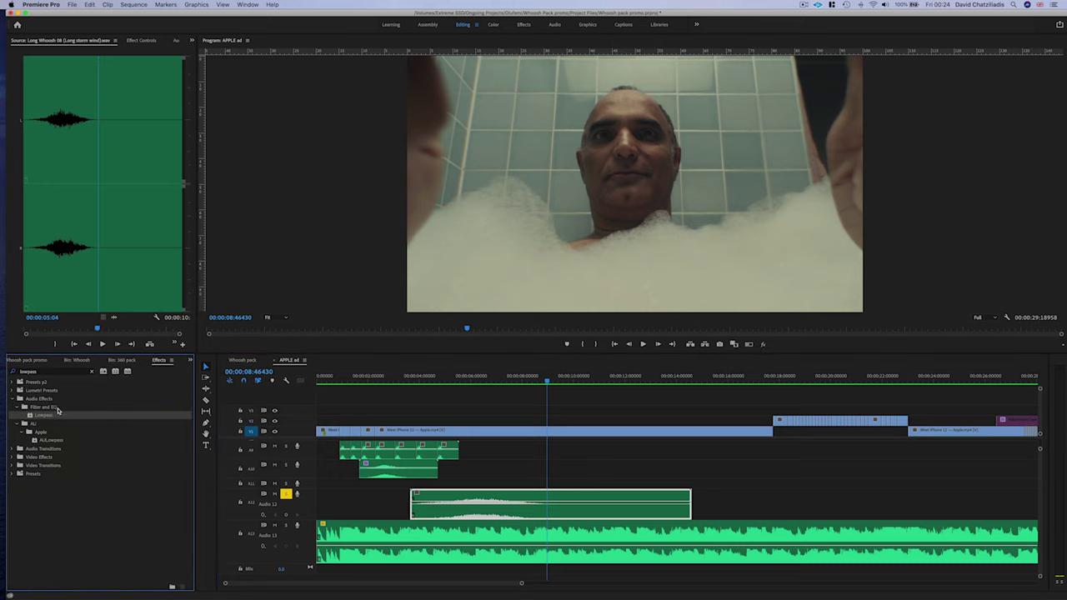
left_click_drag(49, 416, 453, 498)
left_click(140, 40)
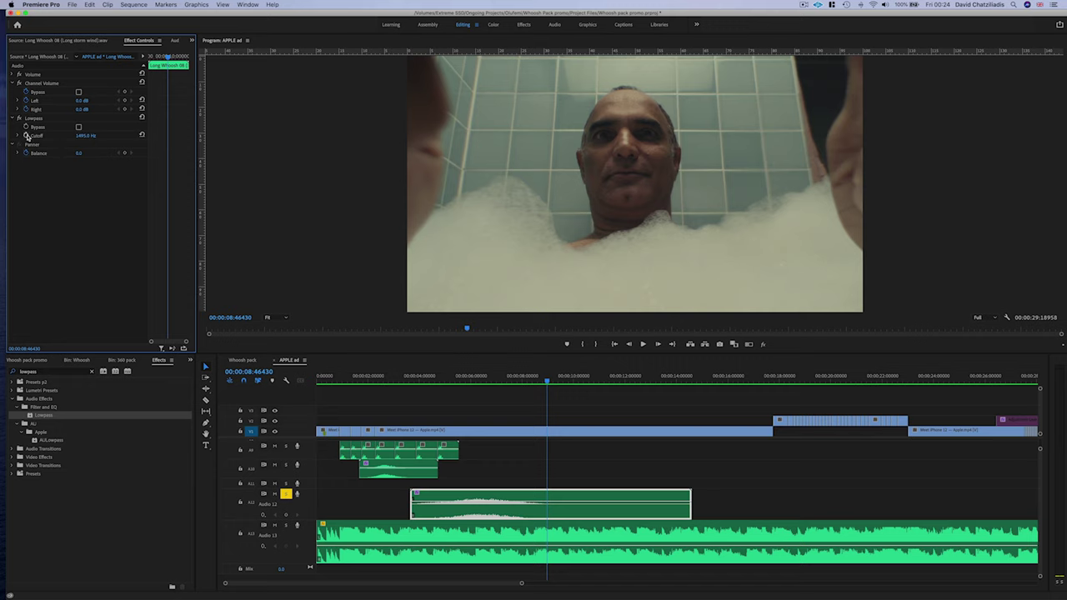
key("minus")
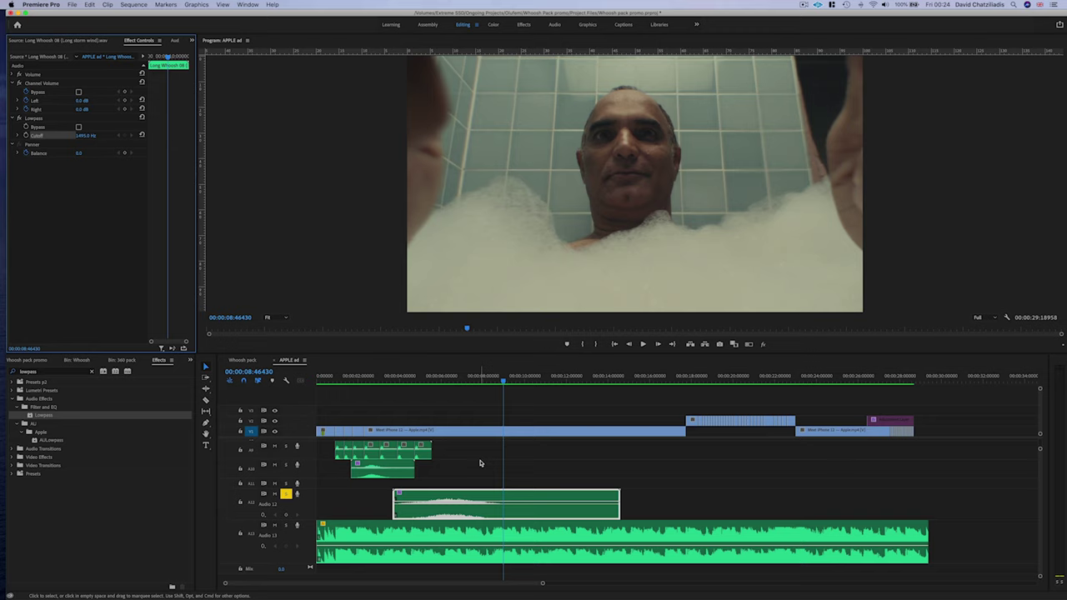
Audition the A12 whoosh around the underwater shot and set its Lowpass cutoff to about 16727.4 Hz.
left_click_drag(392, 378, 422, 379)
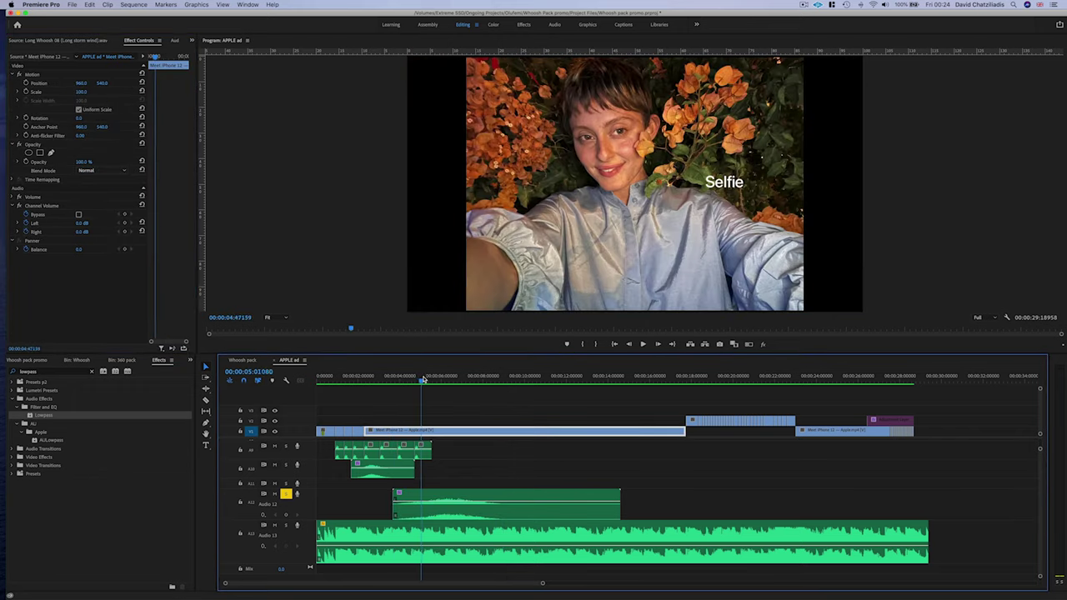
key("space")
left_click(455, 501)
left_click_drag(378, 376, 432, 399)
left_click(456, 502)
left_click_drag(76, 150, 106, 150)
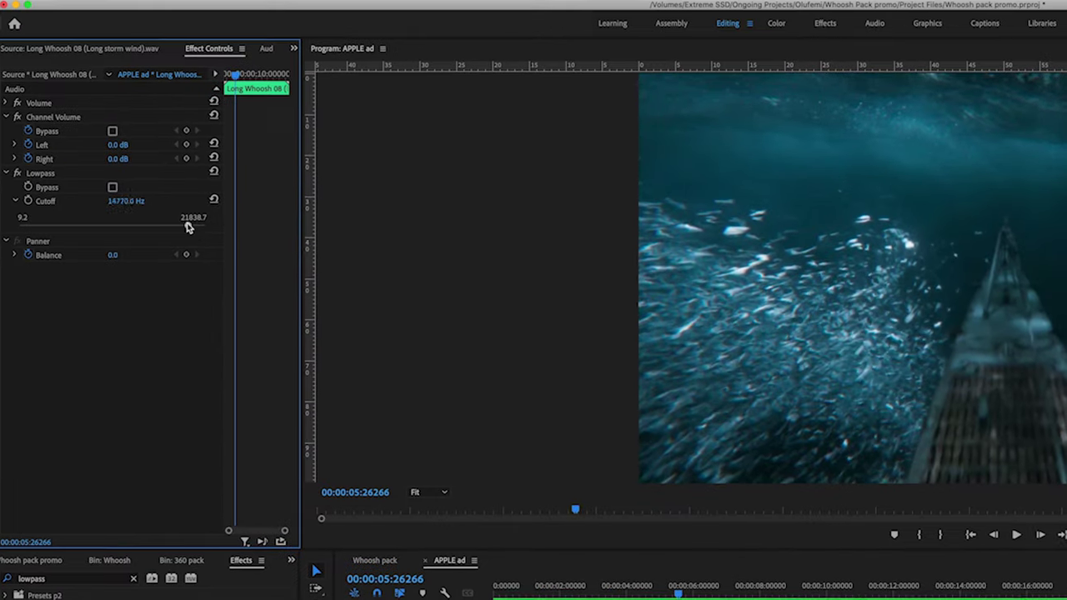
key("space")
Enable keyframing for the long whoosh's Lowpass cutoff at 00:00:07:06891 in the bath shot, and play the clip from near its start.
left_click_drag(430, 430, 506, 430)
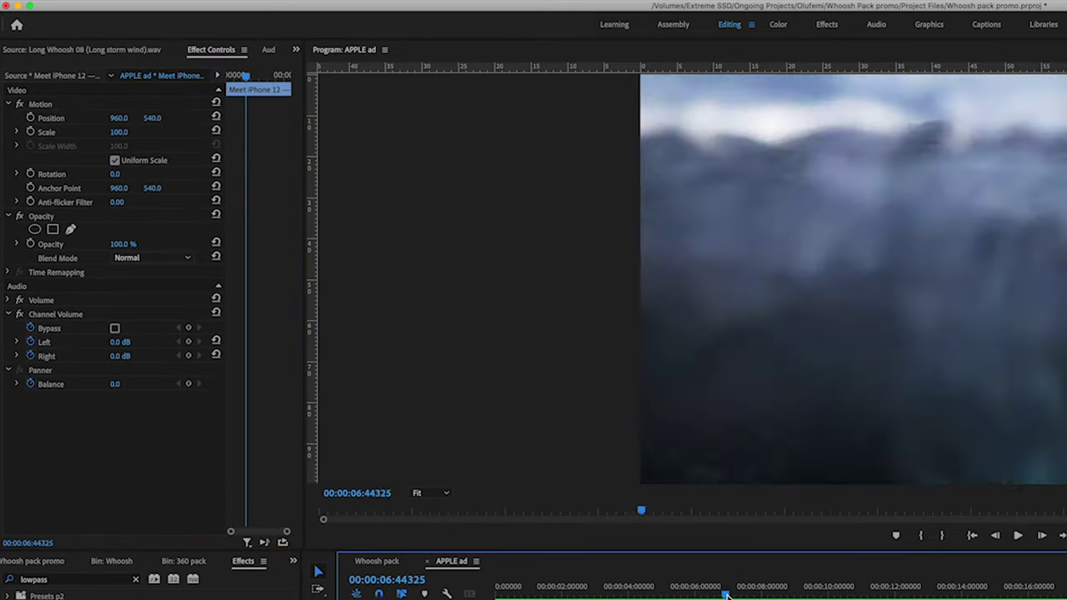
left_click_drag(727, 595, 733, 595)
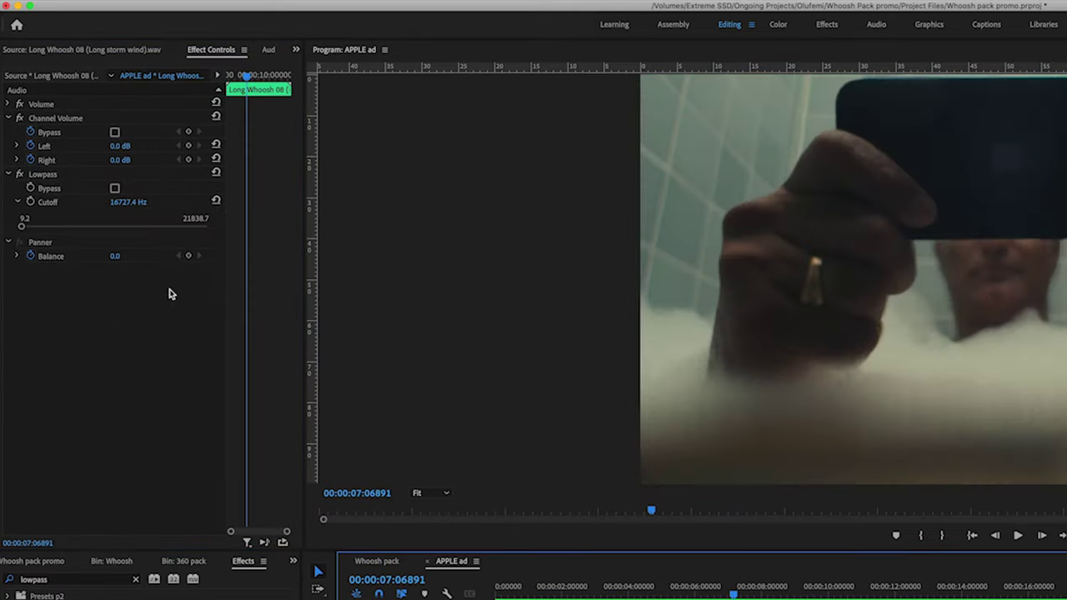
left_click(31, 201)
left_click_drag(246, 76, 226, 80)
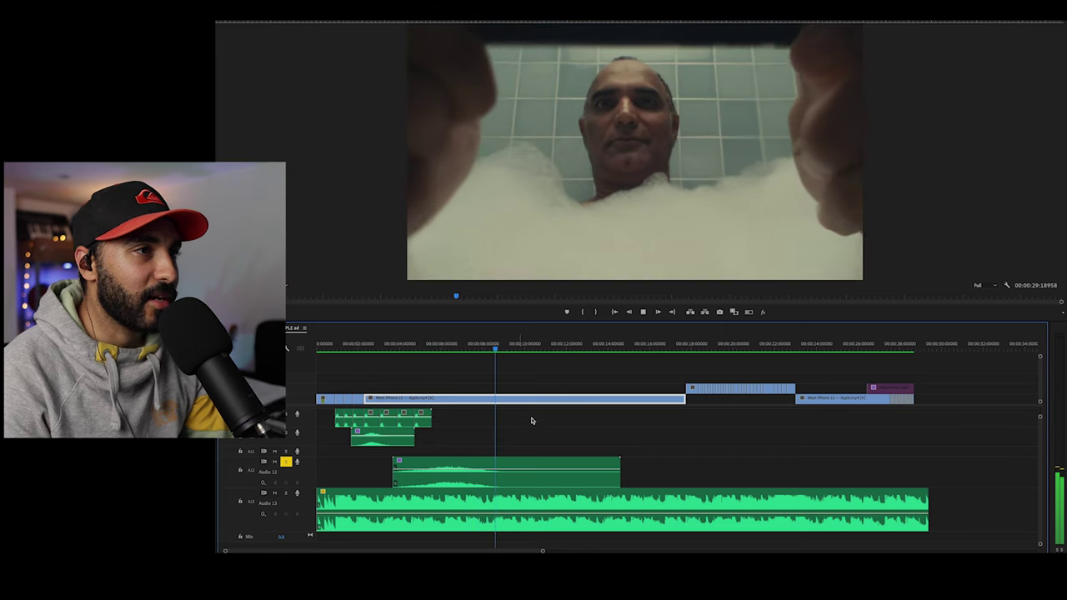
key("space")
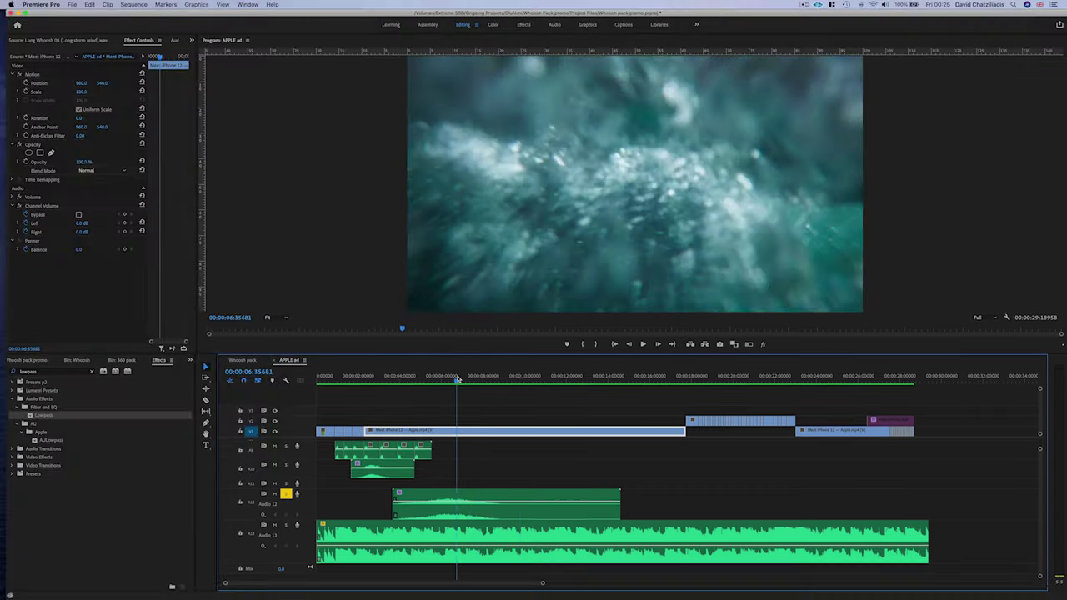
Add Mouth drop 2.0 (multiple bubble appearances) 03.wav from the 360 pack's Mouth drop folder to A11 under the underwater shot.
left_click_drag(457, 379, 433, 380)
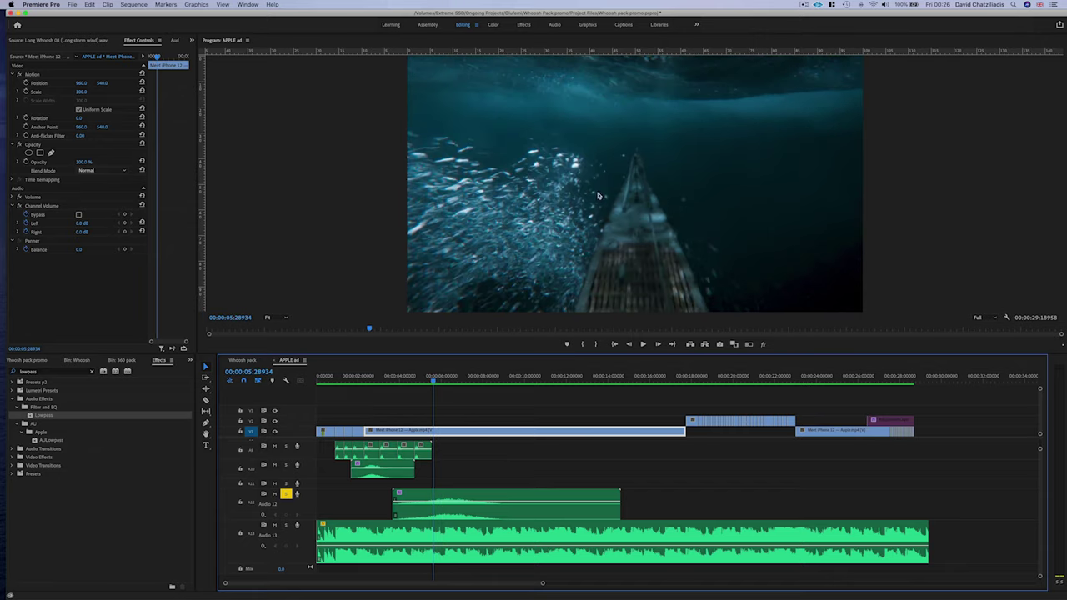
left_click(125, 360)
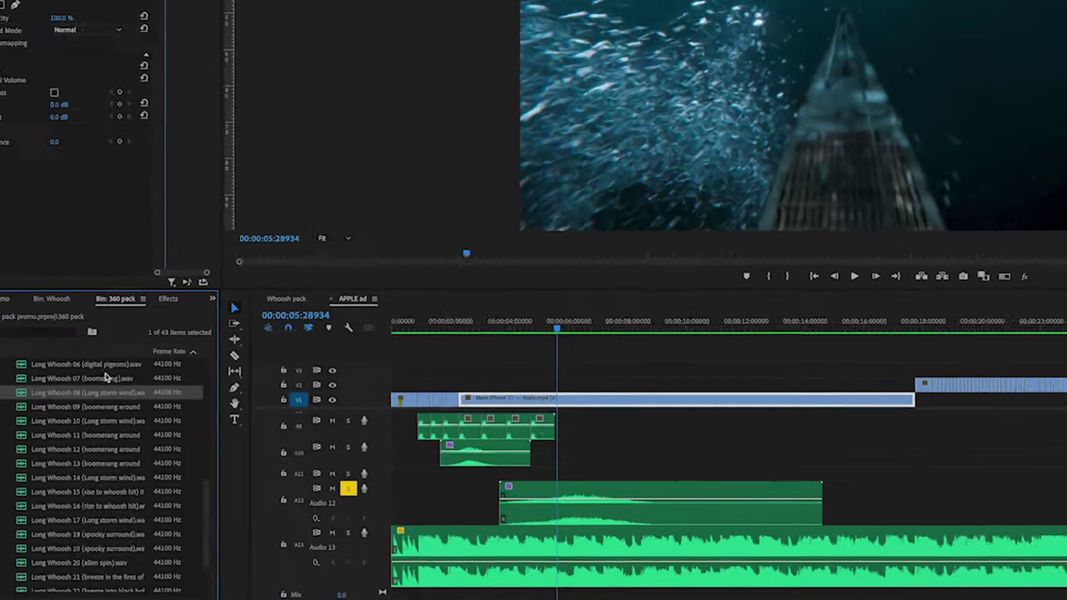
scroll(67, 461, "up", 4)
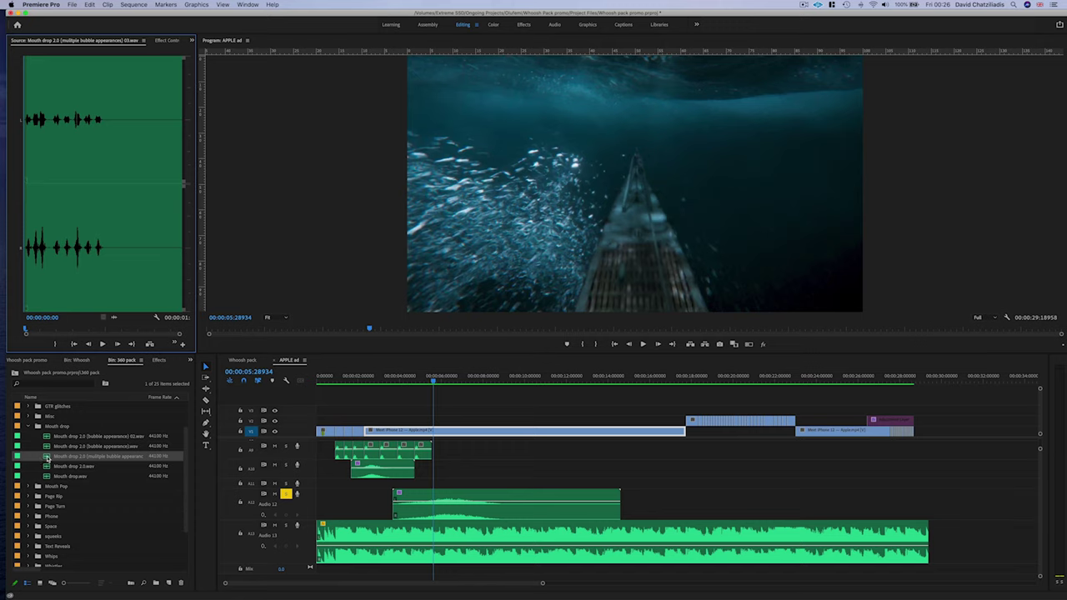
left_click_drag(47, 458, 422, 485)
key("=")
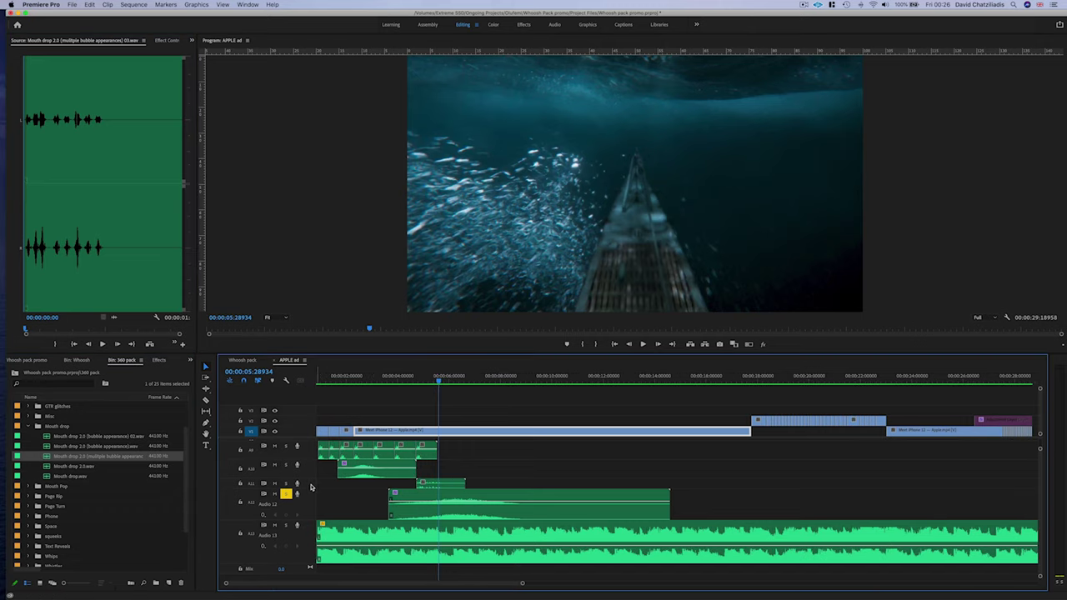
scroll(311, 488, "up", 3)
Switch the solo from A12 to A11 and play the bubble clip across the underwater shot.
left_click(288, 514)
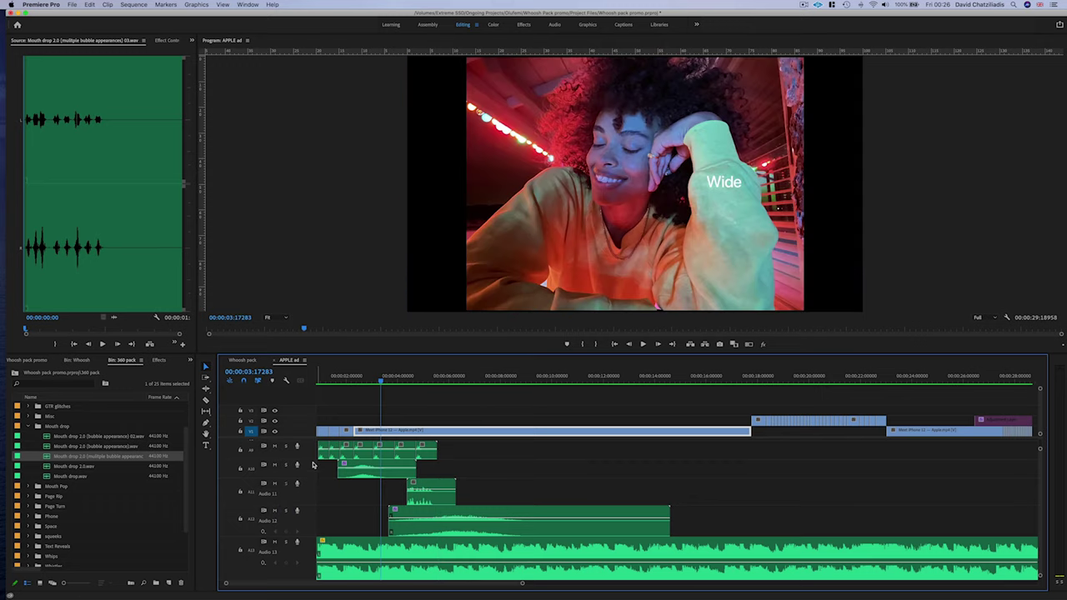
left_click(286, 484)
left_click(370, 380)
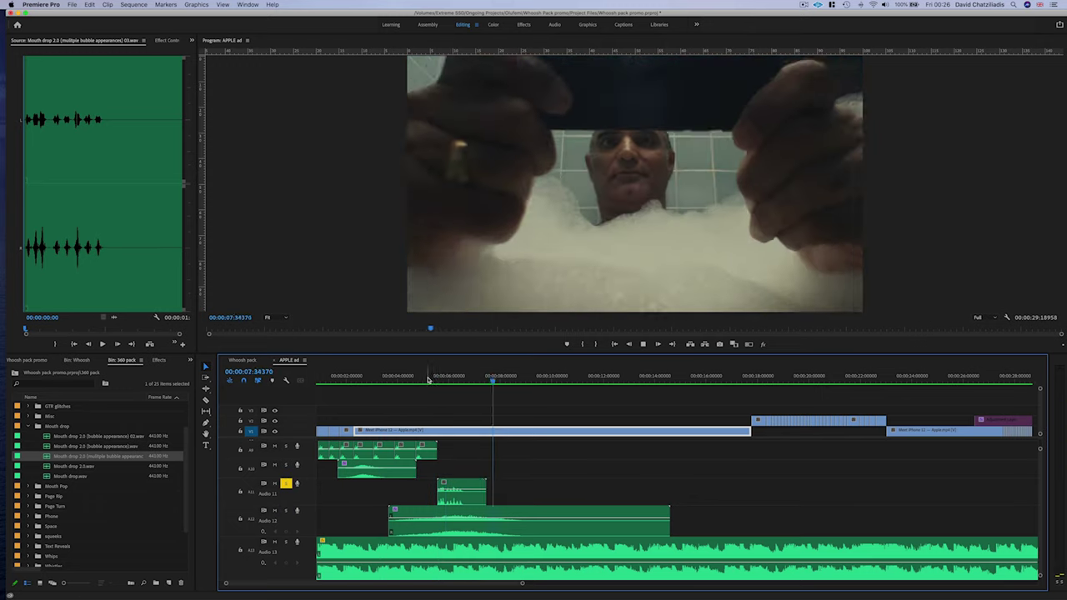
key("space")
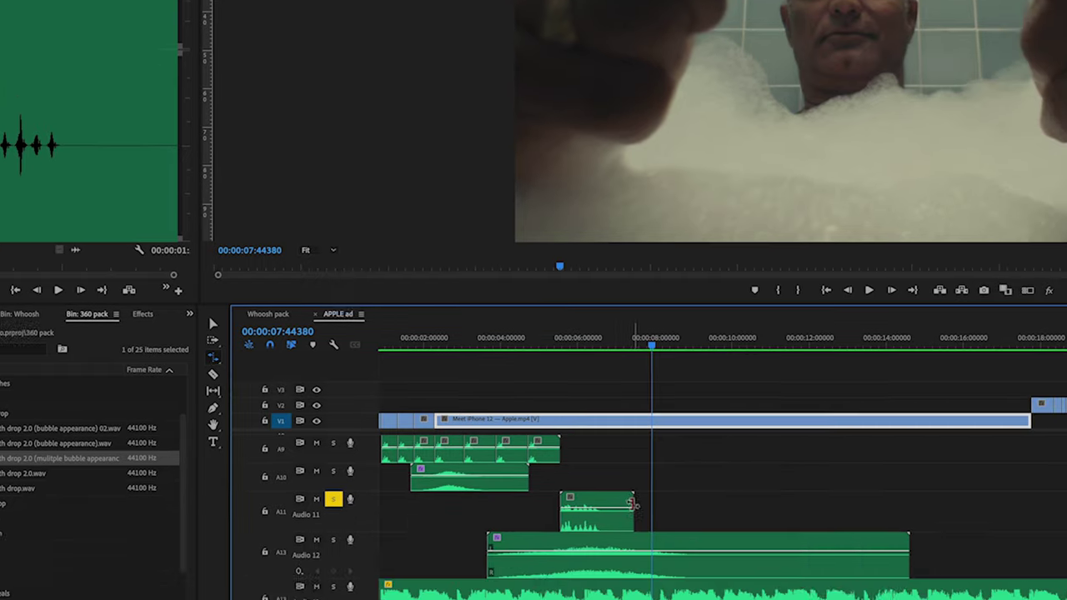
Rate-stretch the end of the A11 bubble clip into the bath shot to about 8.5 seconds on the timeline.
left_click_drag(713, 578, 721, 578)
left_click_drag(613, 467, 644, 467)
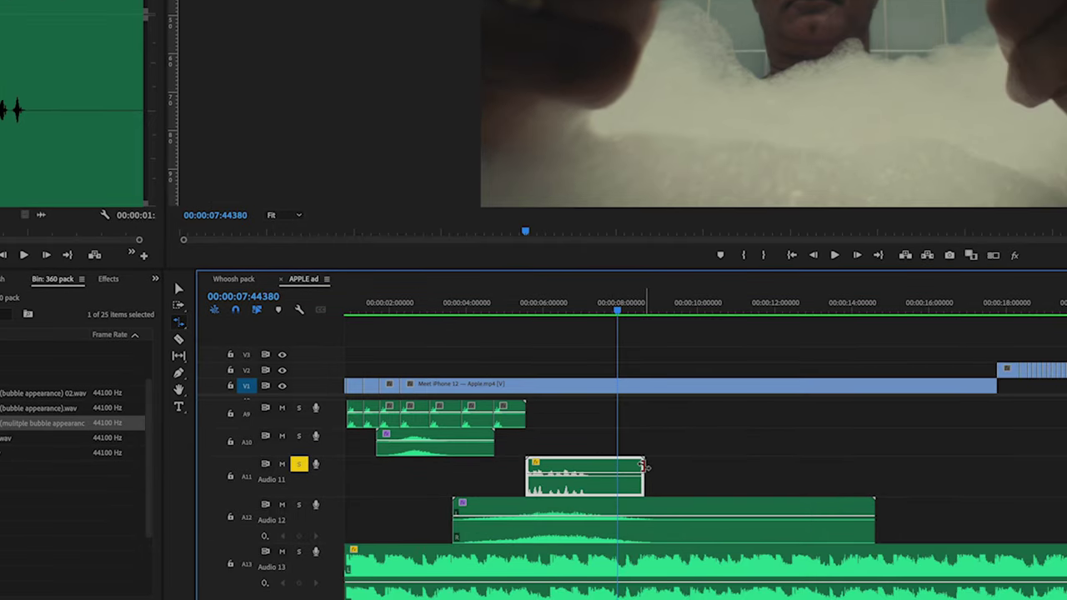
left_click(517, 307)
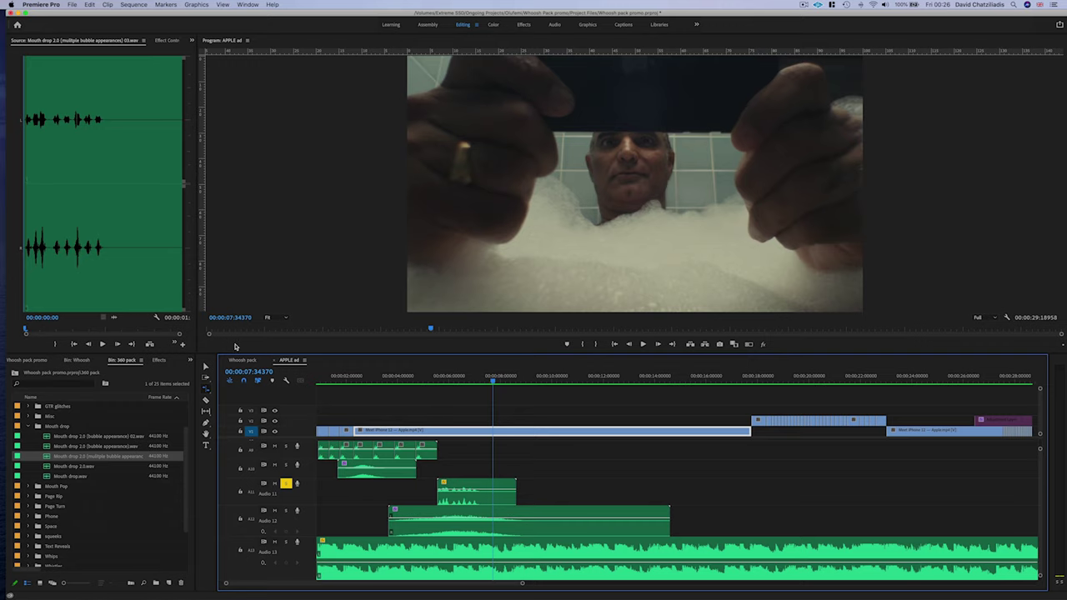
Find the Valhalla effects with "valha" and apply the AU ValhallaSupermassive to the bubble clip on A11.
left_click(159, 360)
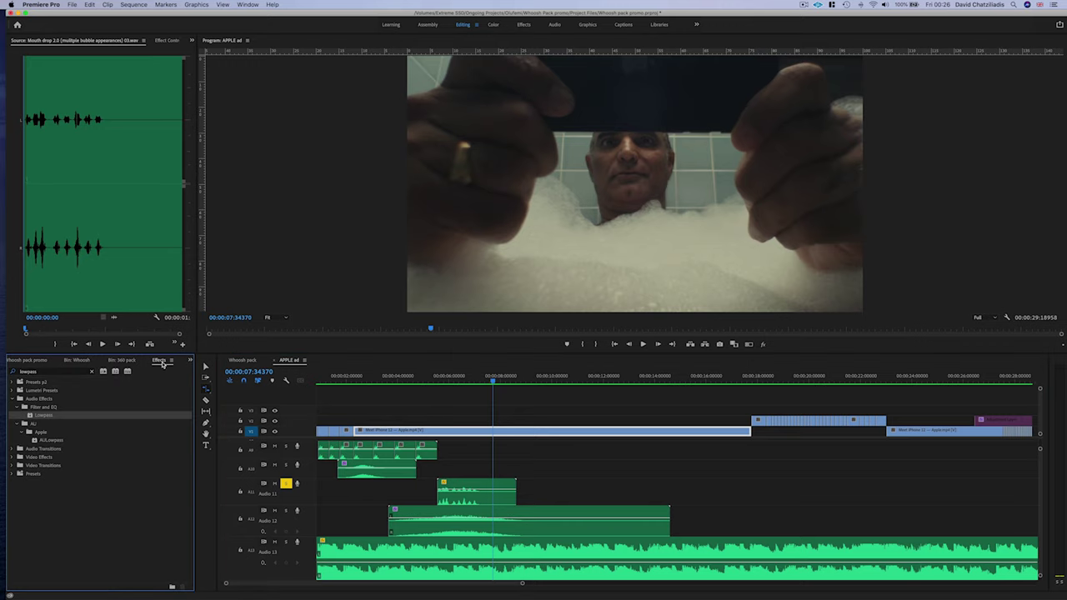
double_click(66, 373)
type("valha")
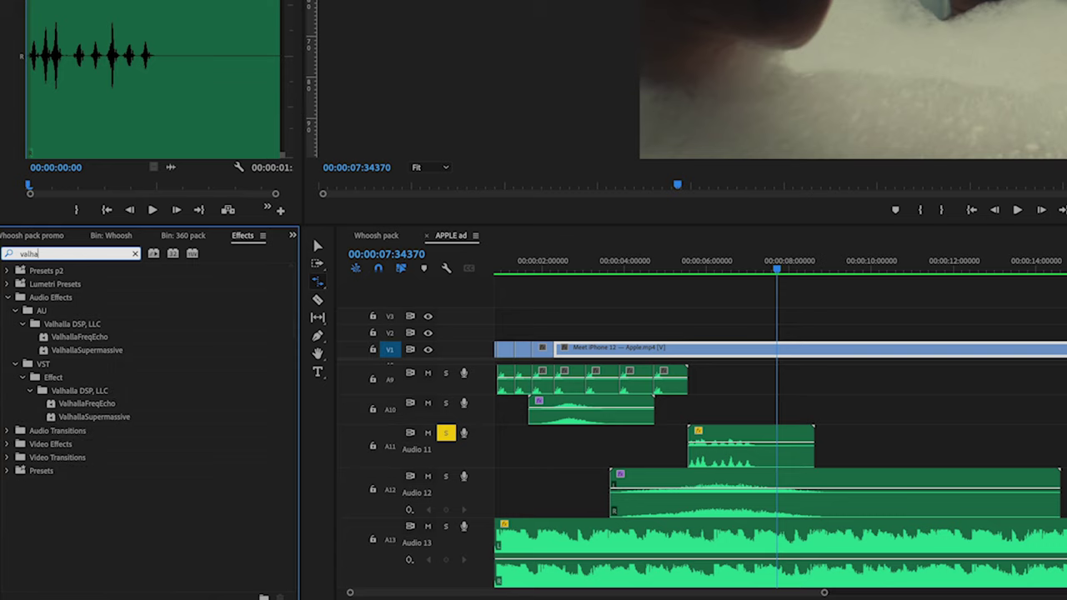
left_click(94, 351)
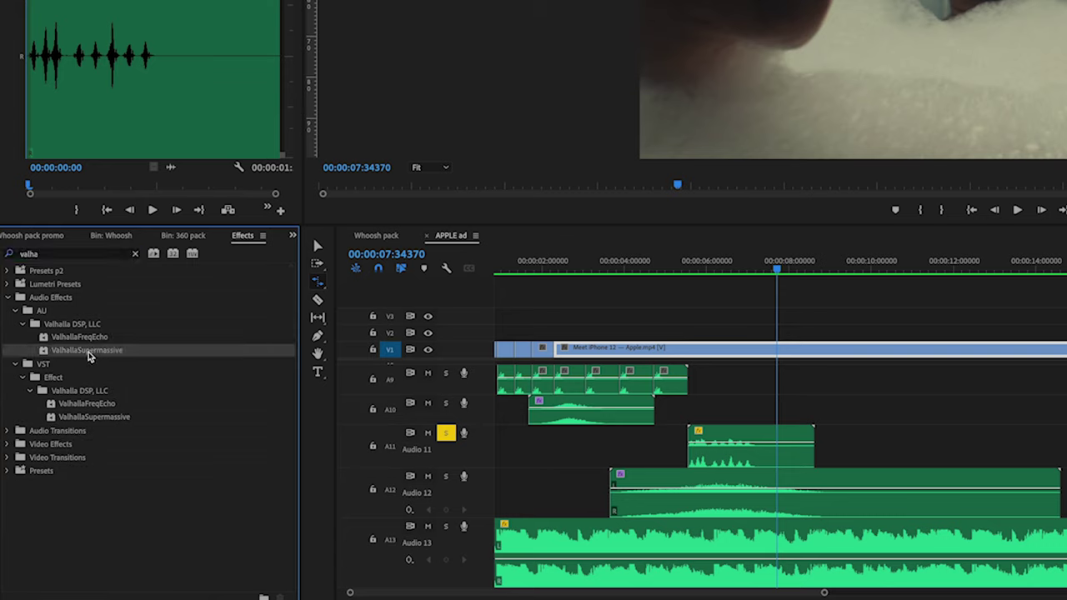
left_click(753, 435)
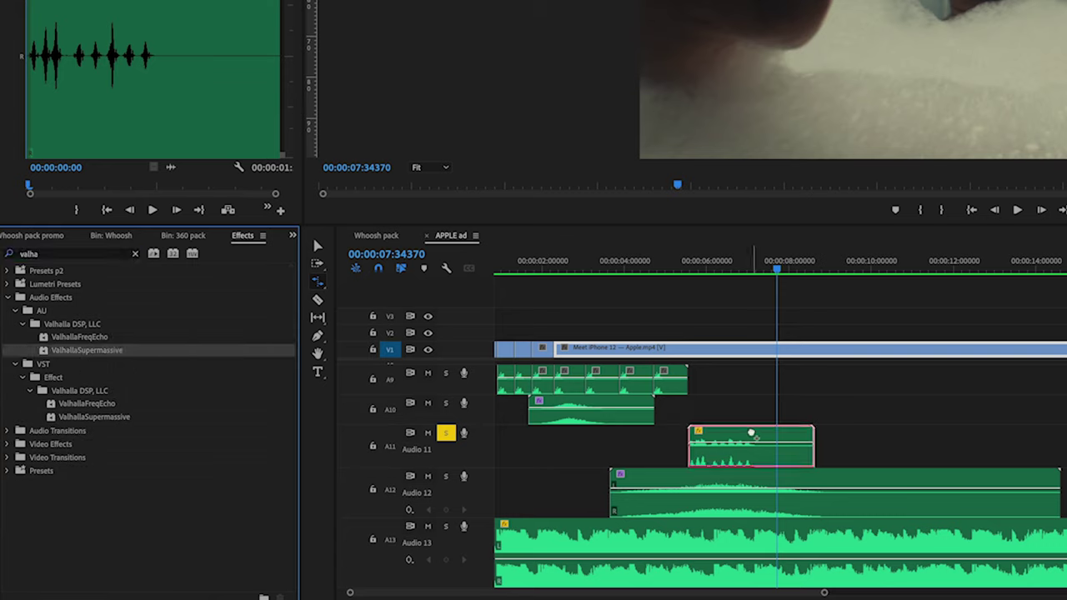
Play the soloed bubble clip from just before the underwater shot to hear the ValhallaSupermassive reverb.
left_click(689, 269)
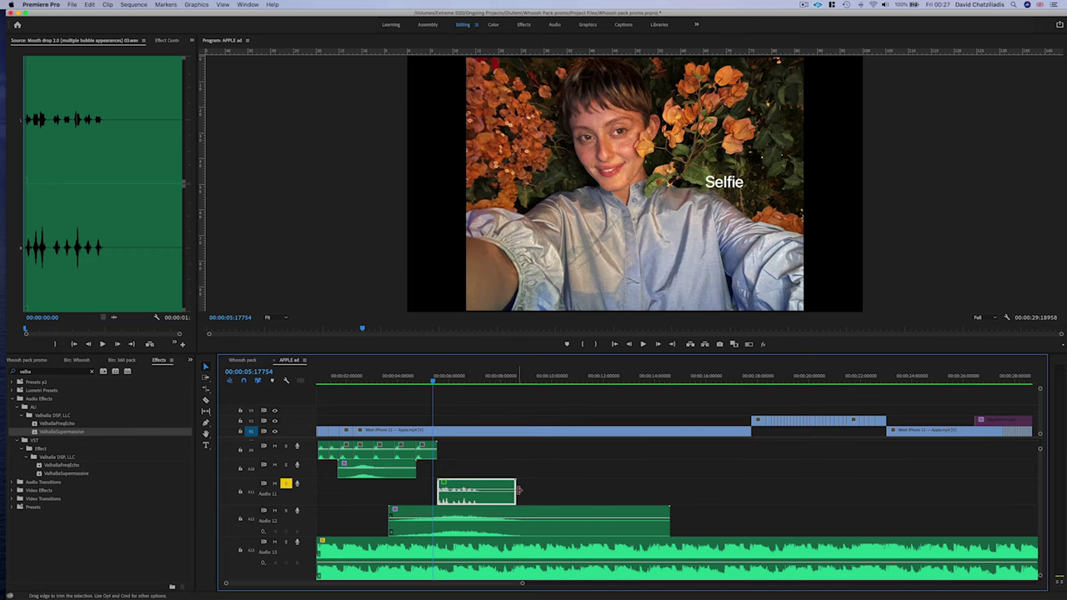
left_click_drag(435, 381, 436, 381)
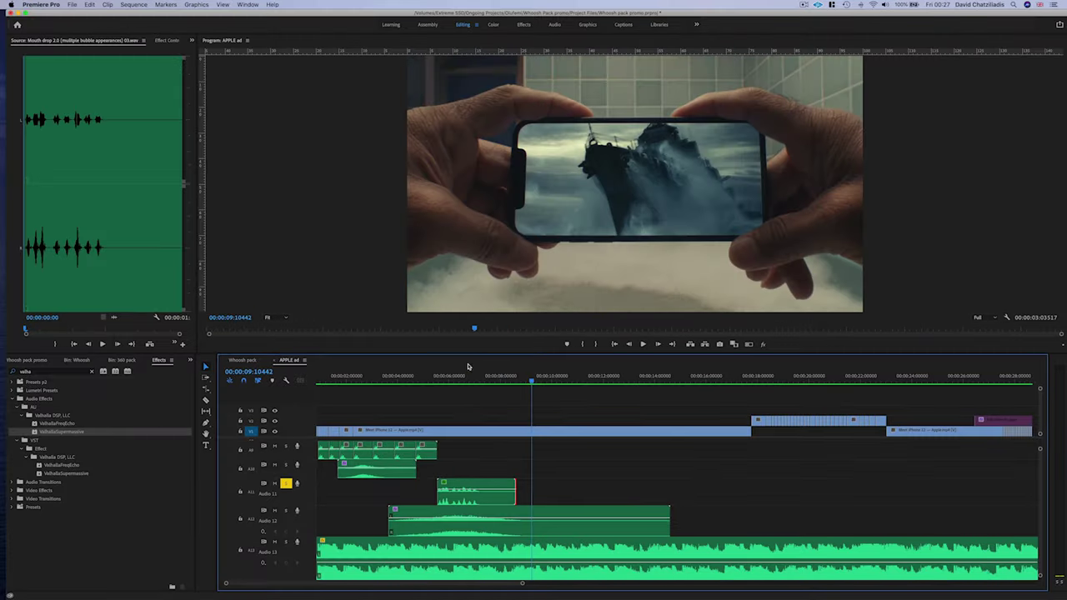
left_click(454, 376)
Open the bubble clip's ValhallaSupermassive editor, set Feedback to 41.5 %, and move the editor clear of the timeline.
left_click(454, 430)
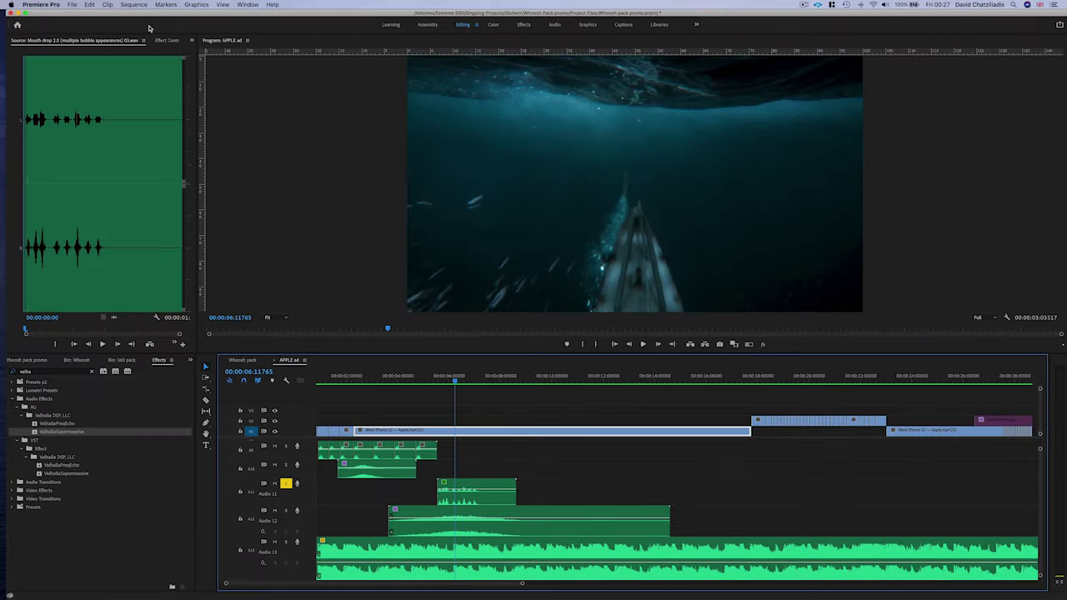
left_click(167, 40)
left_click(638, 597)
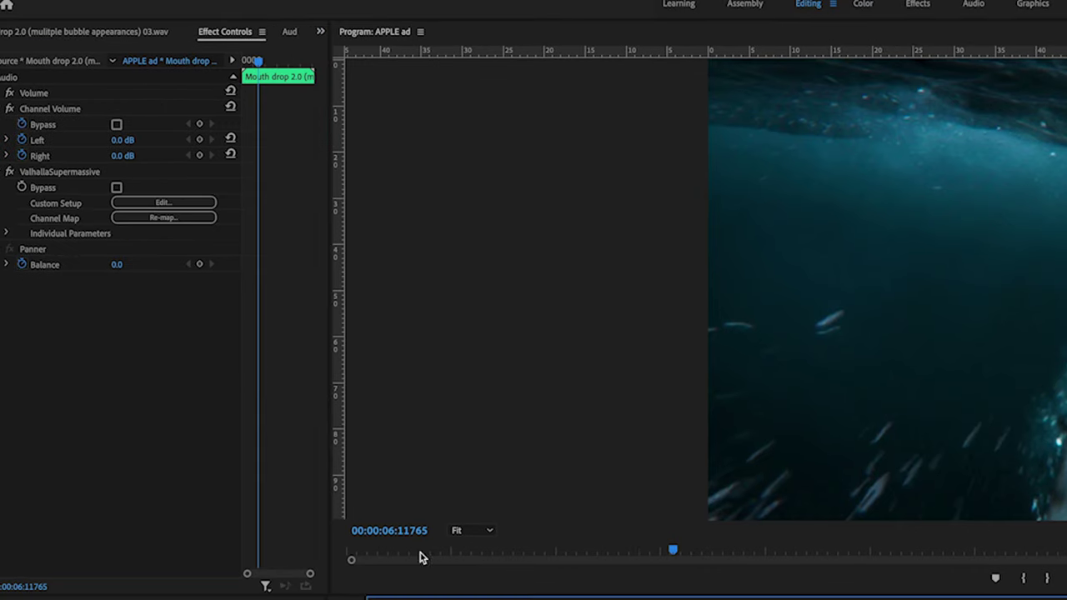
left_click(167, 204)
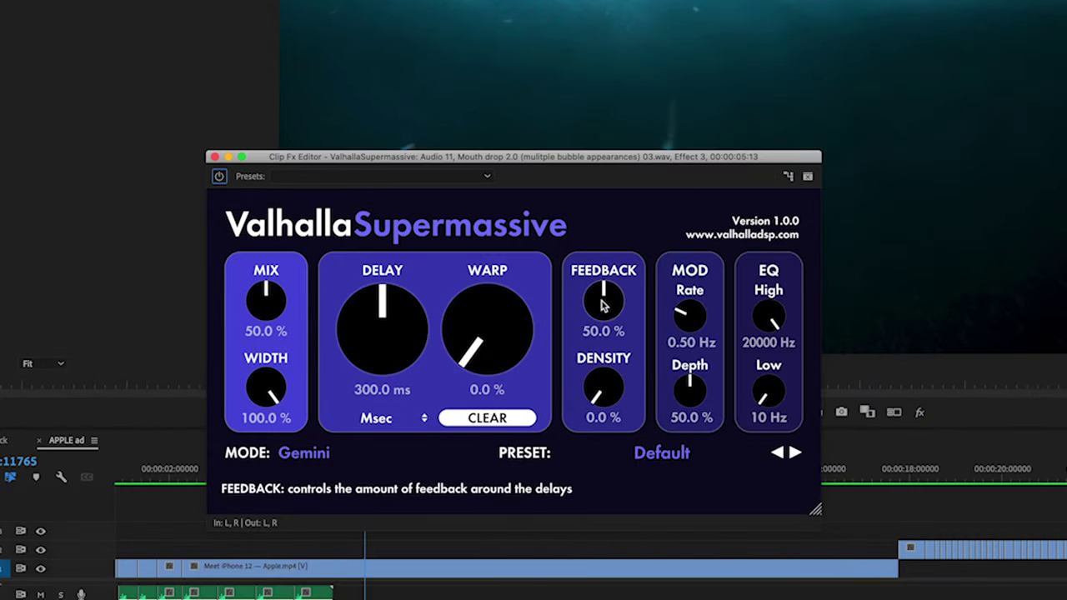
left_click_drag(600, 326, 601, 322)
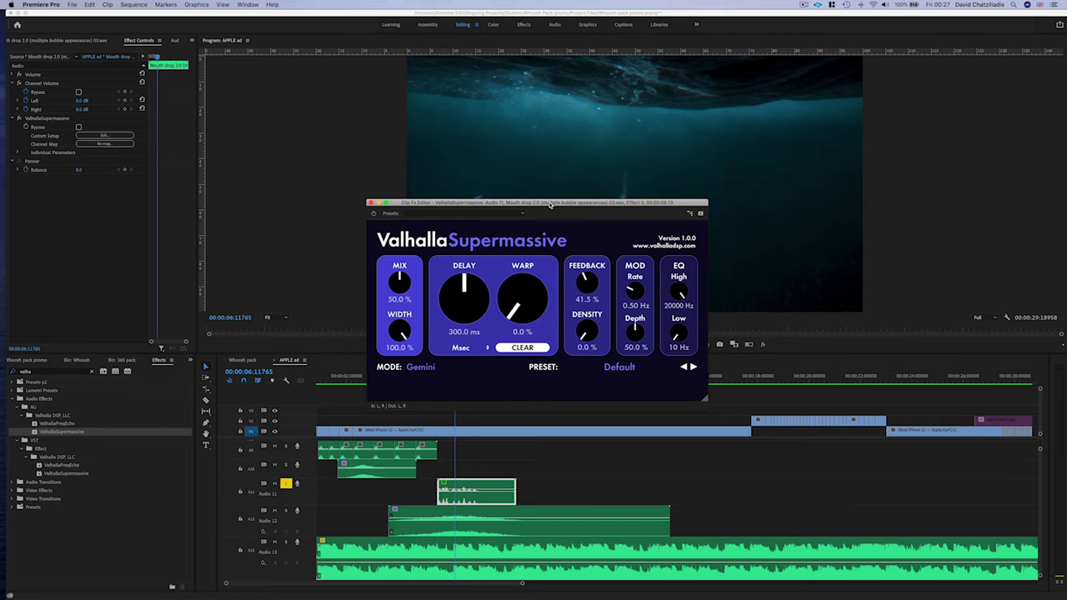
left_click_drag(538, 156, 433, 74)
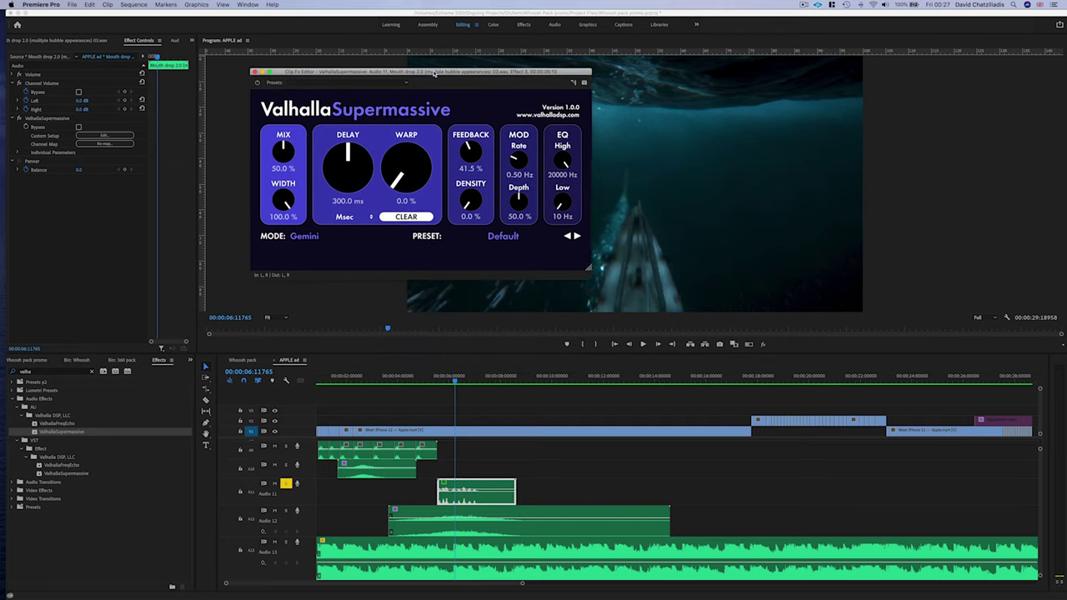
Audition the A11 bubble clip with the adjusted reverb feedback from the underwater shot into the bath shot.
left_click(466, 427)
key("Up")
key("space")
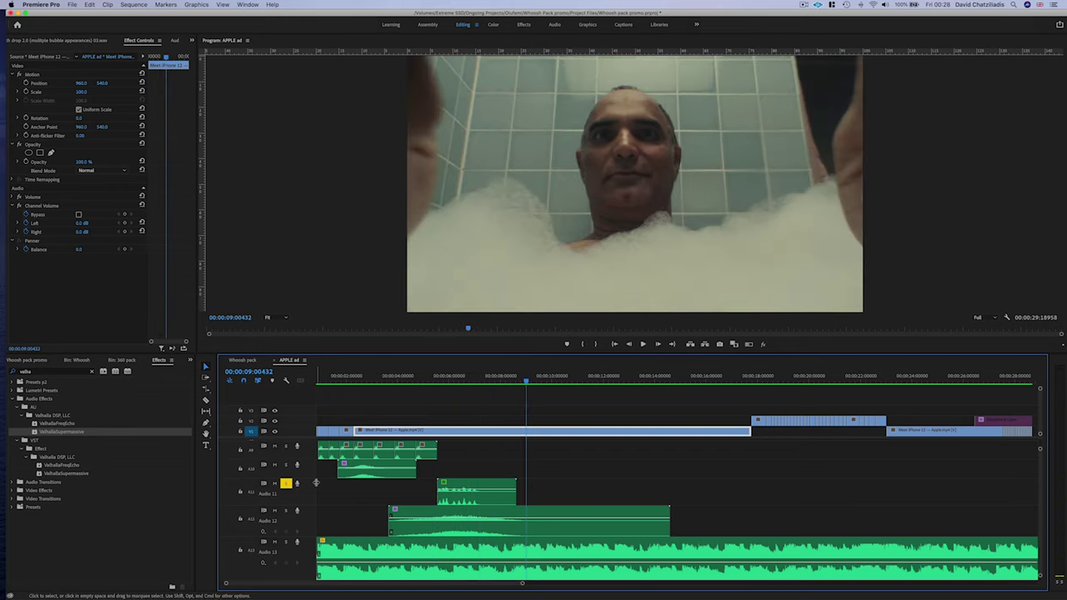
Take A11 off solo and play the full mix from the camera snaps through the bath shot.
scroll(435, 492, "down", 5)
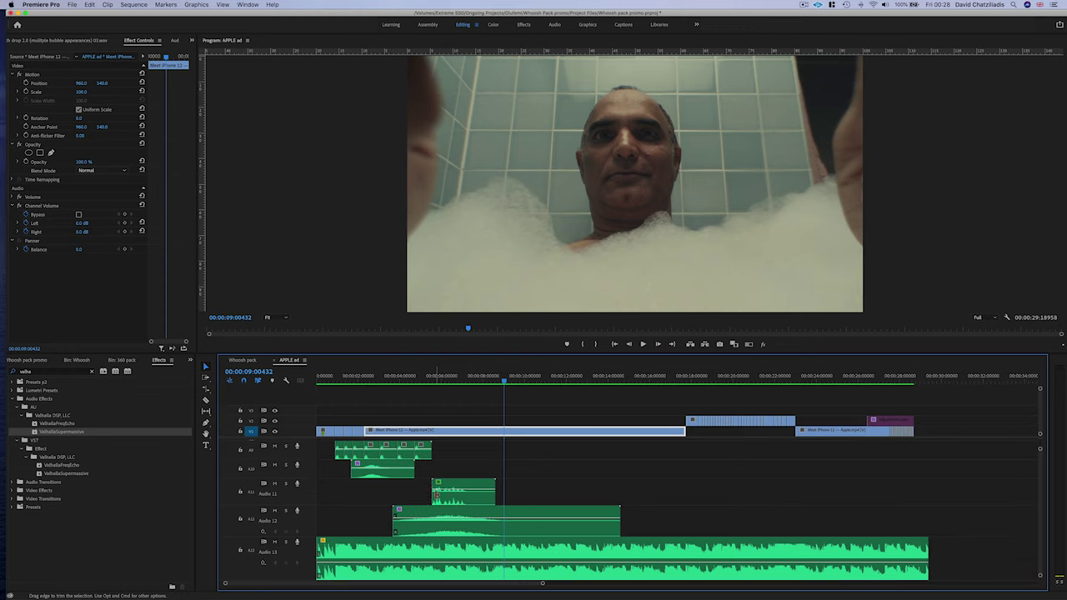
left_click(346, 383)
key("space")
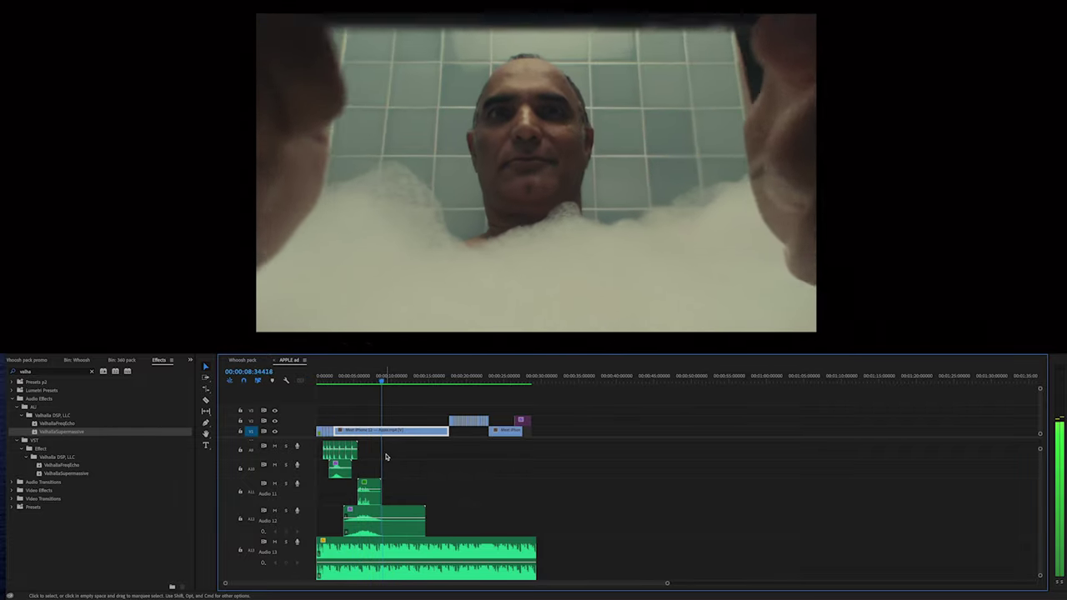
key("space")
Move the music clip from A13 down to A15 to free A13 for another sound effect.
scroll(377, 475, "up", 3)
scroll(396, 466, "left", 2)
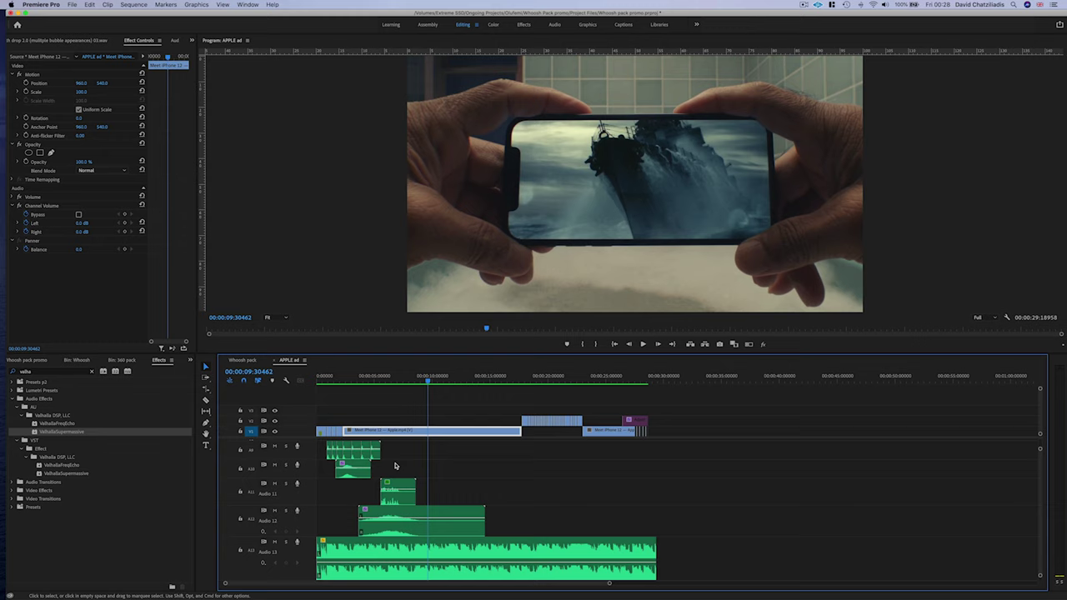
scroll(417, 495, "up", 2)
scroll(415, 484, "left", 1)
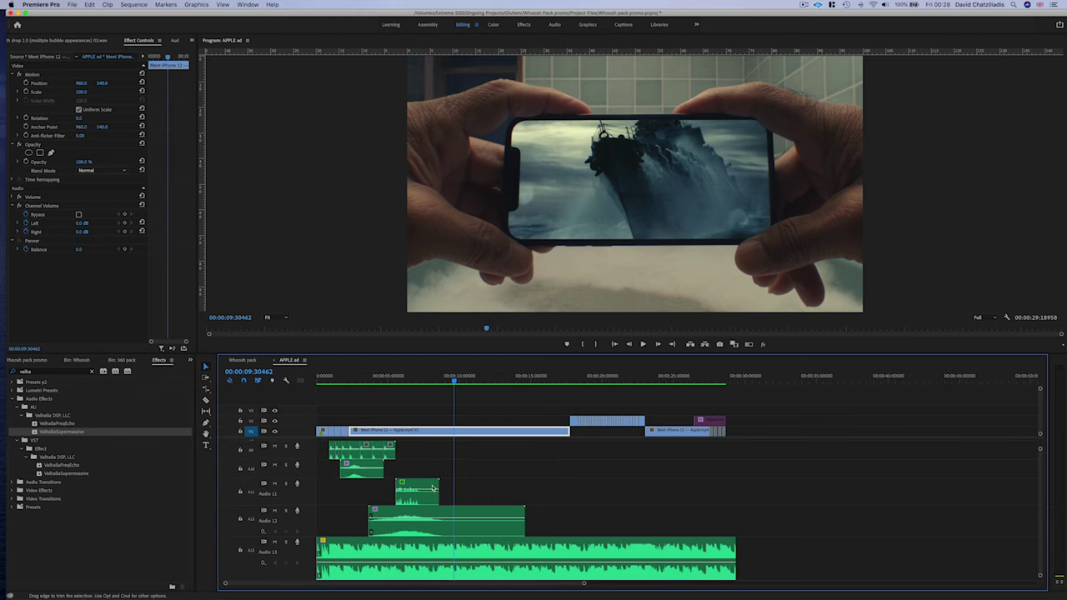
scroll(401, 520, "down", 1)
left_click(416, 538)
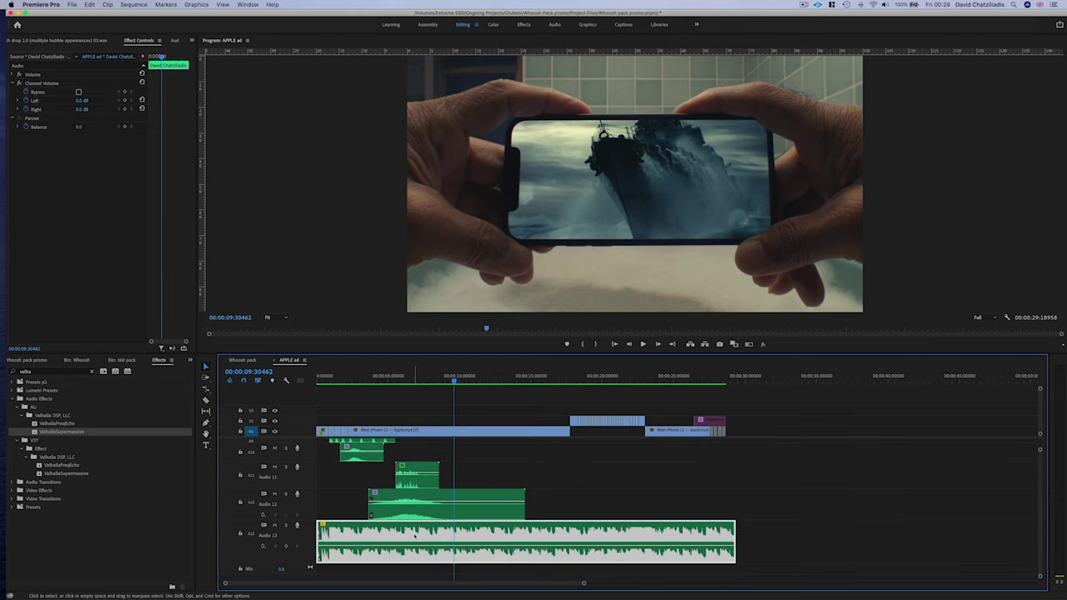
Browse the 360 pack's Dirty folder and preview Dirt 16 (firey Mordor).wav in the Source monitor.
scroll(414, 536, "up", 5)
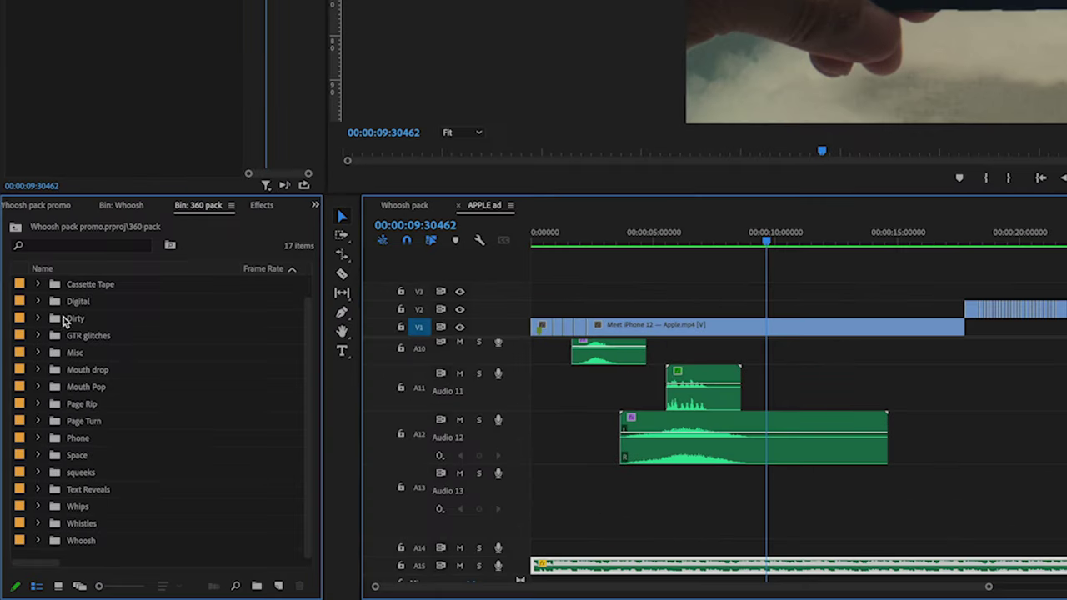
left_click(31, 424)
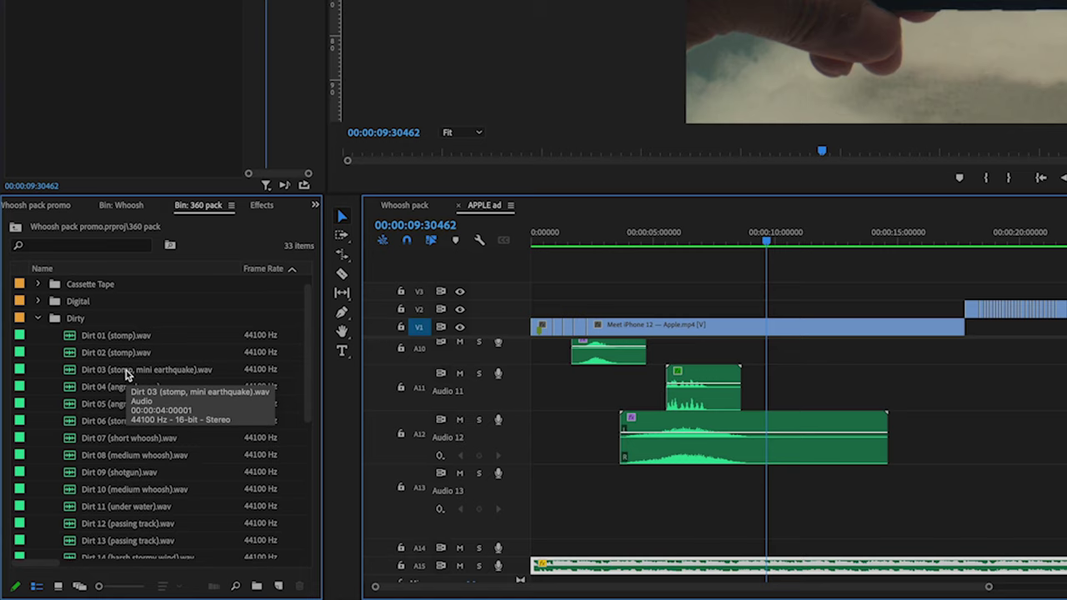
scroll(150, 439, "down", 1)
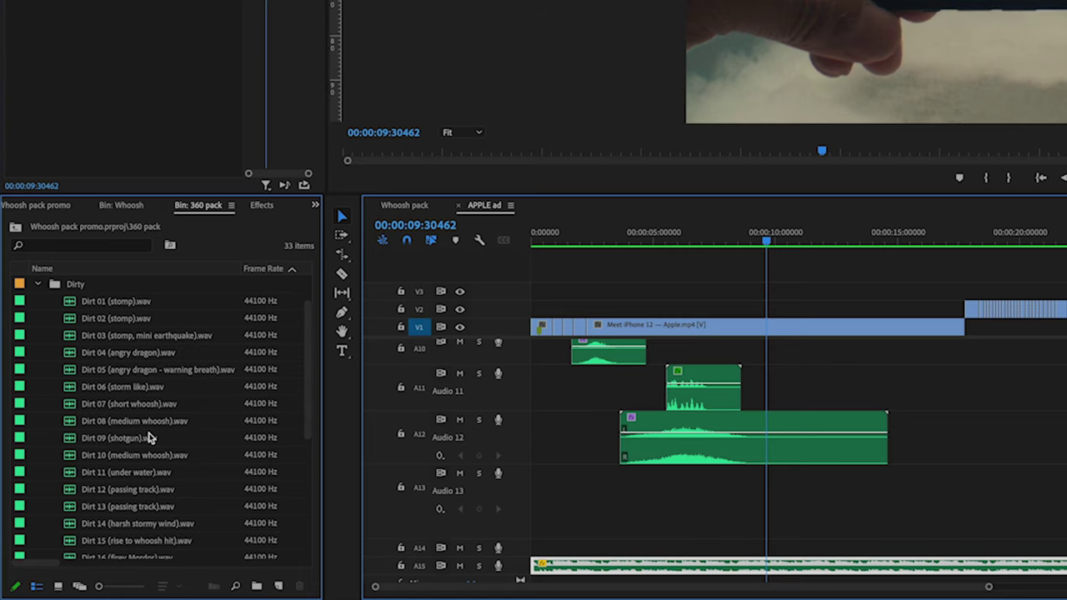
scroll(151, 449, "down", 1)
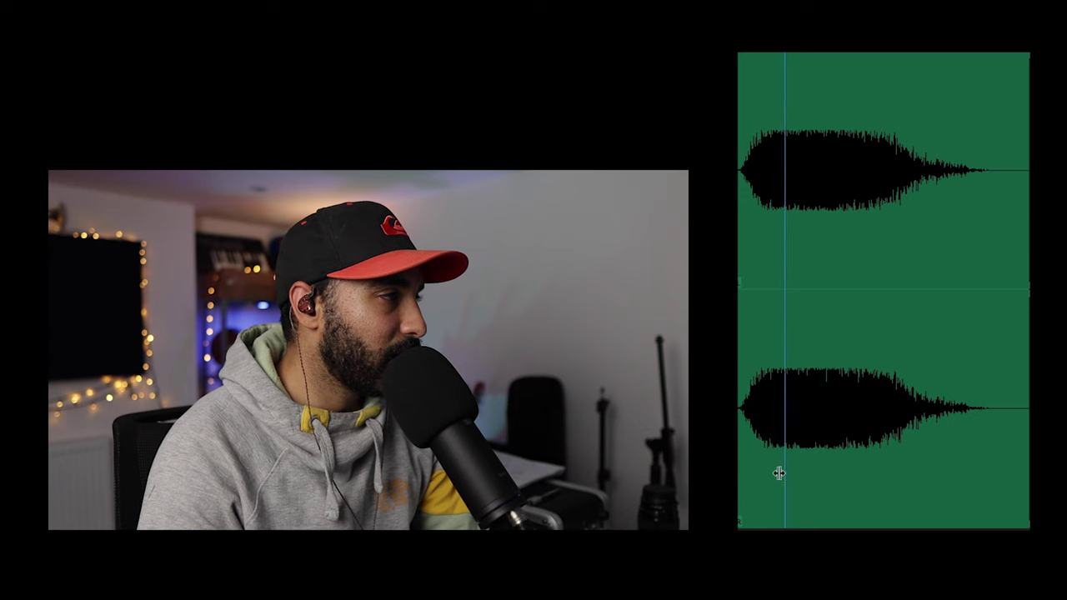
left_click_drag(778, 473, 758, 437)
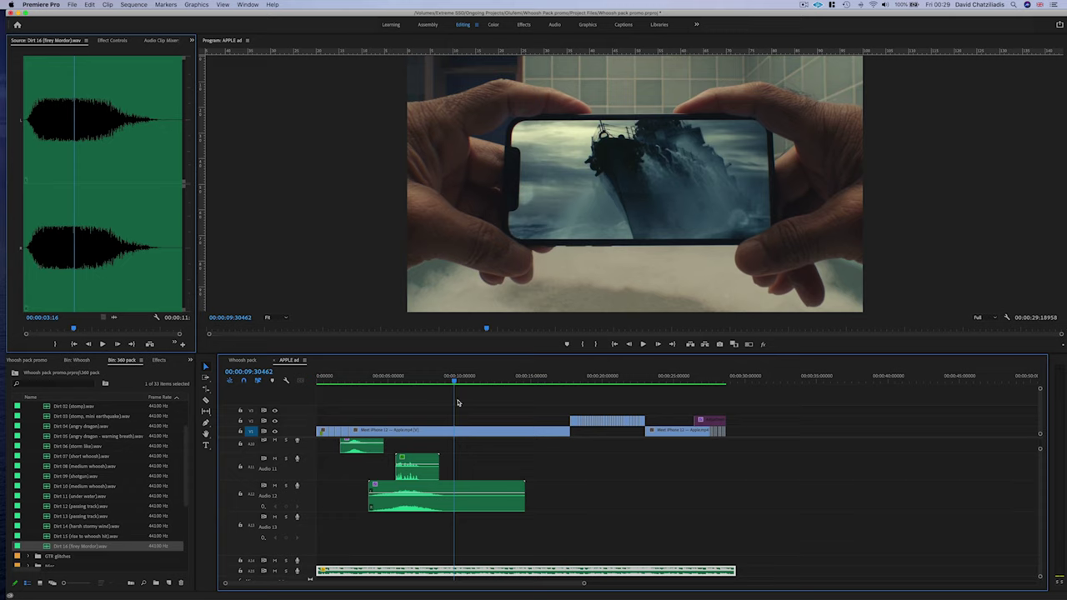
Add Dirt 16 (firey Mordor).wav to A13 from about 7 seconds under the phone-and-ship shot, and play the sequence through it.
mouse_move(455, 375)
left_mouse_down()
mouse_move(407, 381)
mouse_move(447, 381)
left_mouse_up()
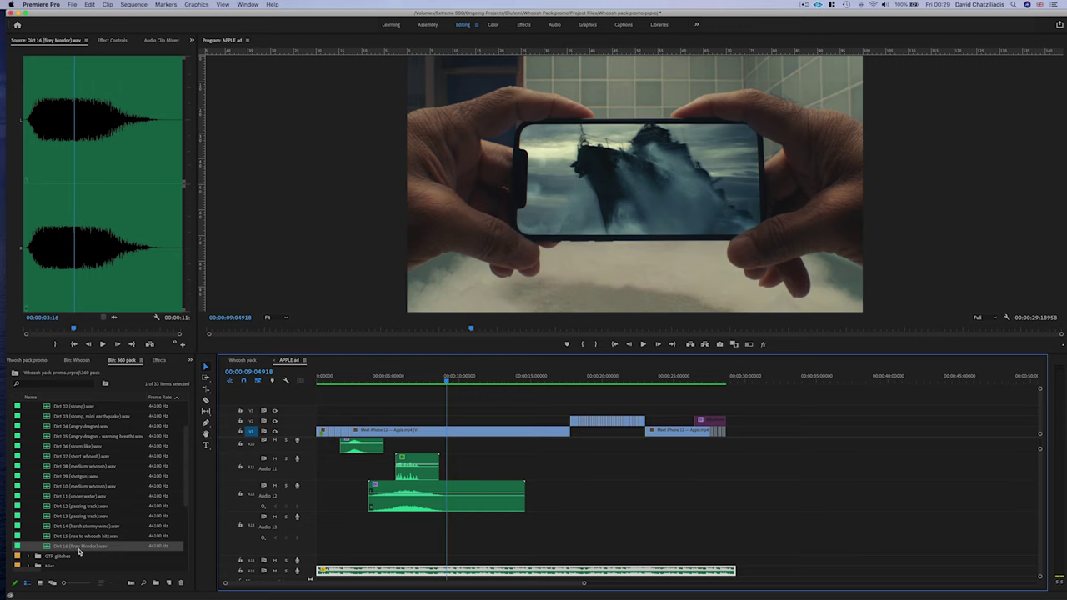
left_click_drag(44, 553, 428, 527)
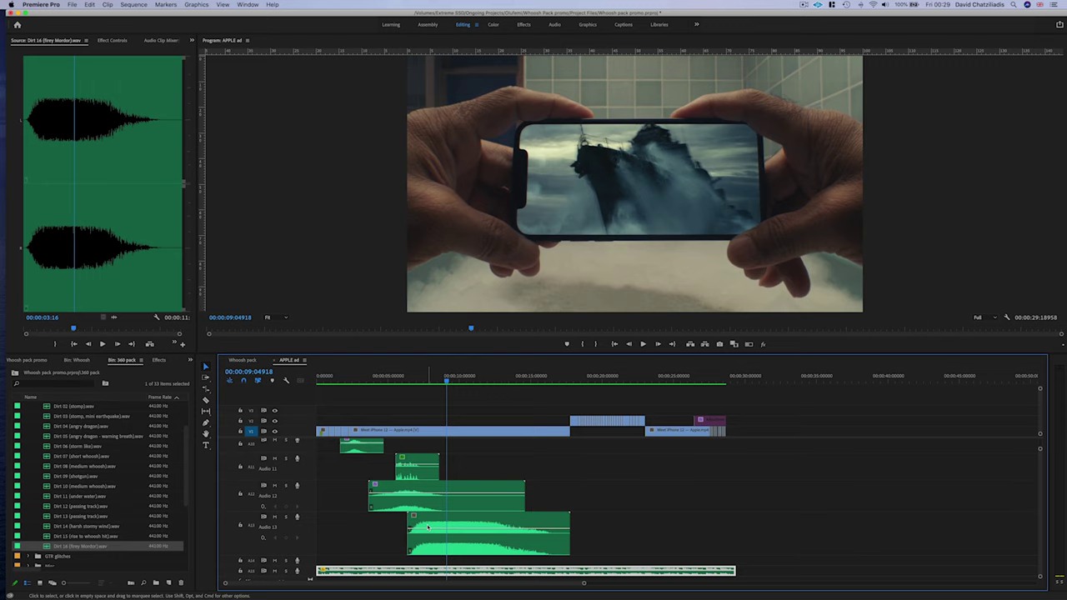
left_click_drag(428, 527, 436, 526)
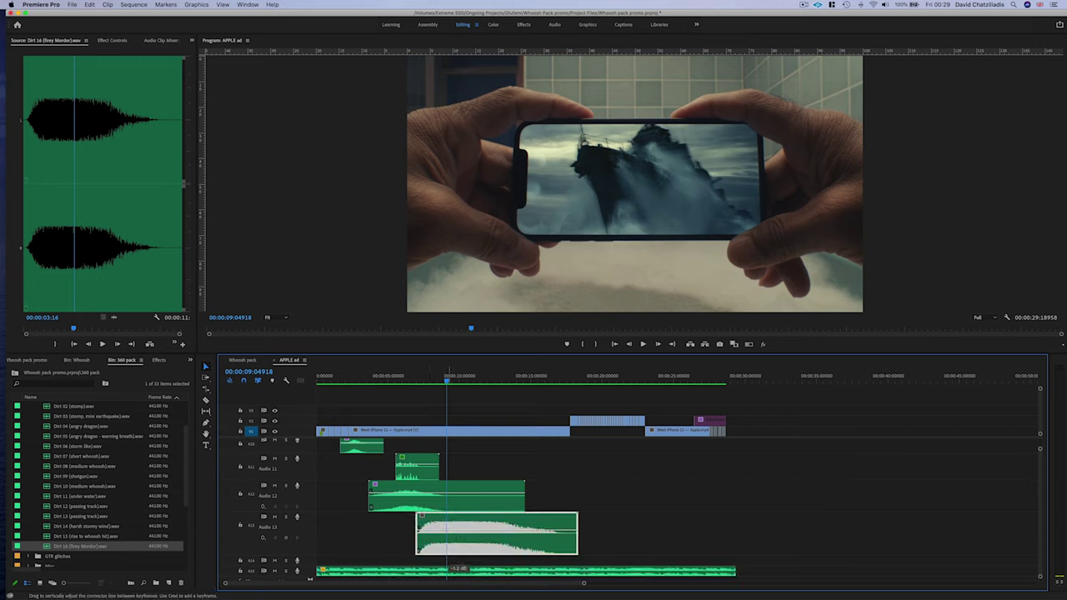
left_click_drag(431, 382, 365, 383)
key("space")
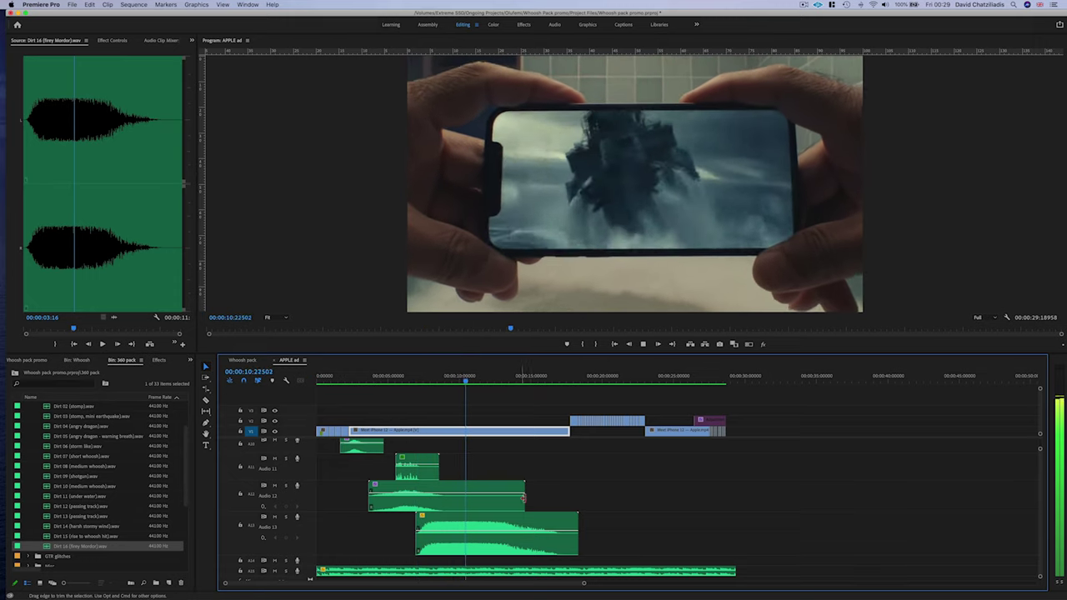
Fade out the Dirt 16 clip on A13 with volume keyframes from about 11 seconds down to silence at about 16 seconds.
left_click(436, 380)
left_click_drag(457, 381, 476, 385)
left_click(476, 533, "super")
left_click_drag(497, 532, 506, 548)
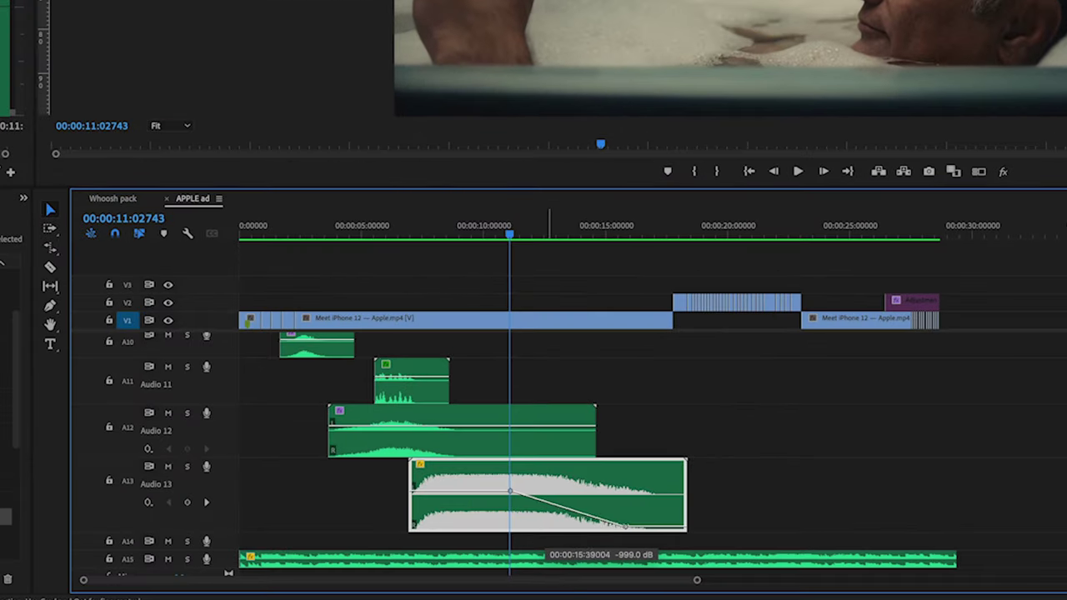
left_click_drag(625, 527, 634, 527)
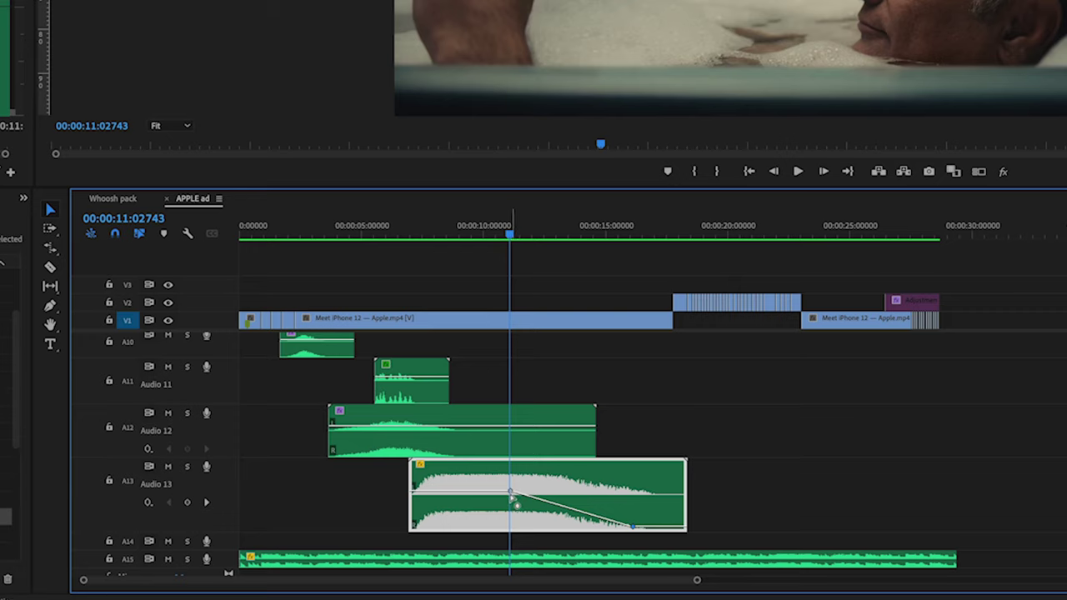
mouse_move(633, 530)
left_mouse_down()
mouse_move(632, 540)
mouse_move(631, 528)
left_mouse_up()
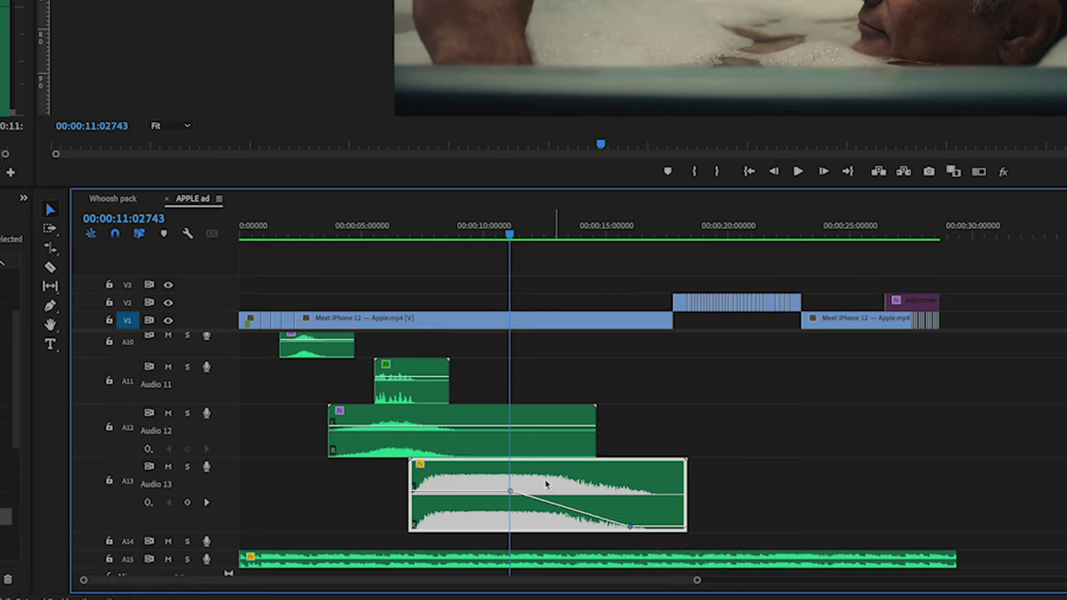
Play the sequence from about 10 seconds through the bath shot to hear the Dirt 16 fade-out.
left_click(489, 236)
key("space")
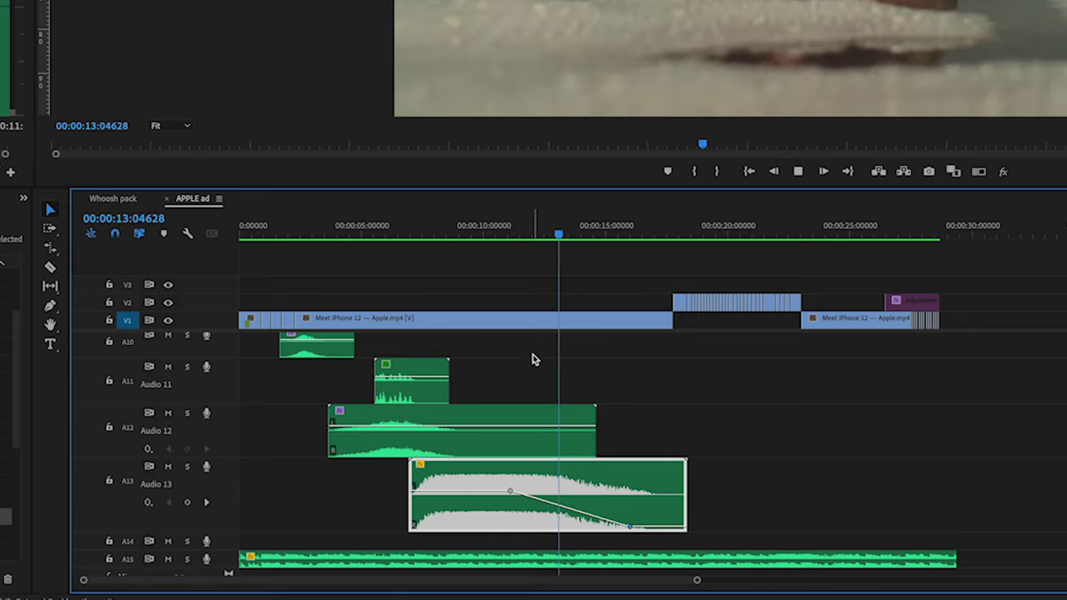
key("space")
left_click_drag(574, 232, 486, 235)
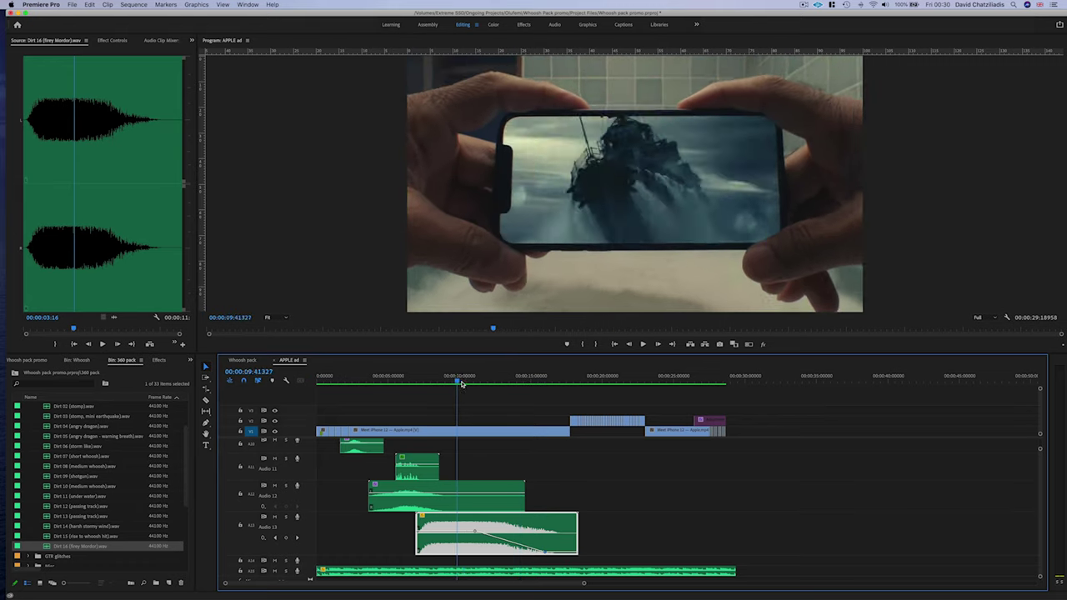
Split the music clip on A15 at about 11 seconds, where the wide bath shot starts, and at about 13 seconds.
mouse_move(461, 383)
left_mouse_down()
mouse_move(500, 385)
mouse_move(482, 383)
left_mouse_up()
scroll(478, 475, "down", 1)
scroll(310, 559, "up", 3)
scroll(503, 541, "down", 1)
scroll(435, 554, "up", 1)
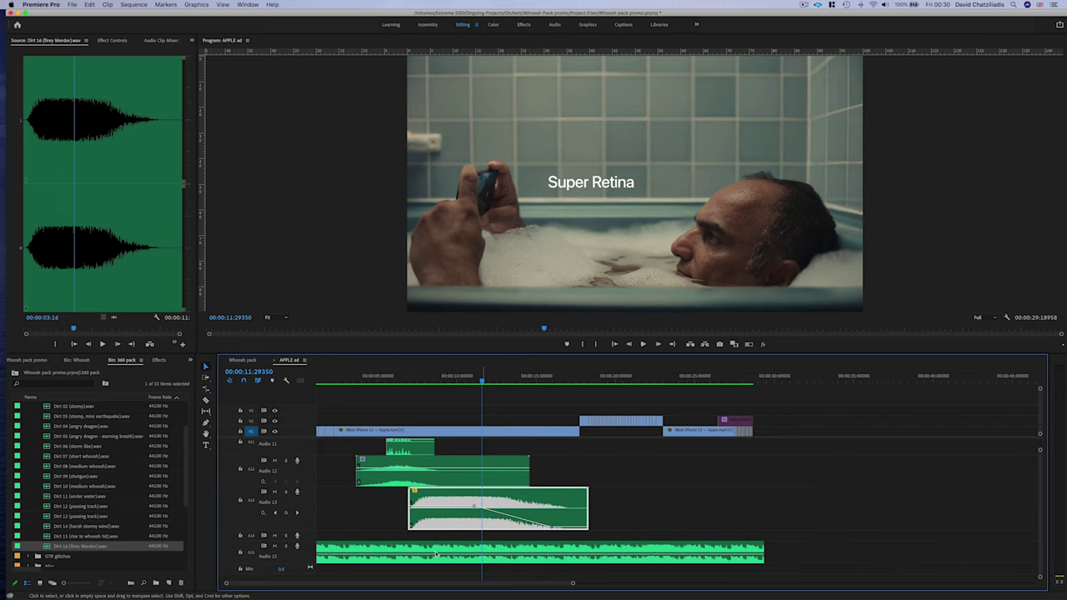
scroll(306, 552, "up", 1)
scroll(431, 530, "down", 1)
left_click_drag(471, 379, 476, 382)
left_click(488, 546)
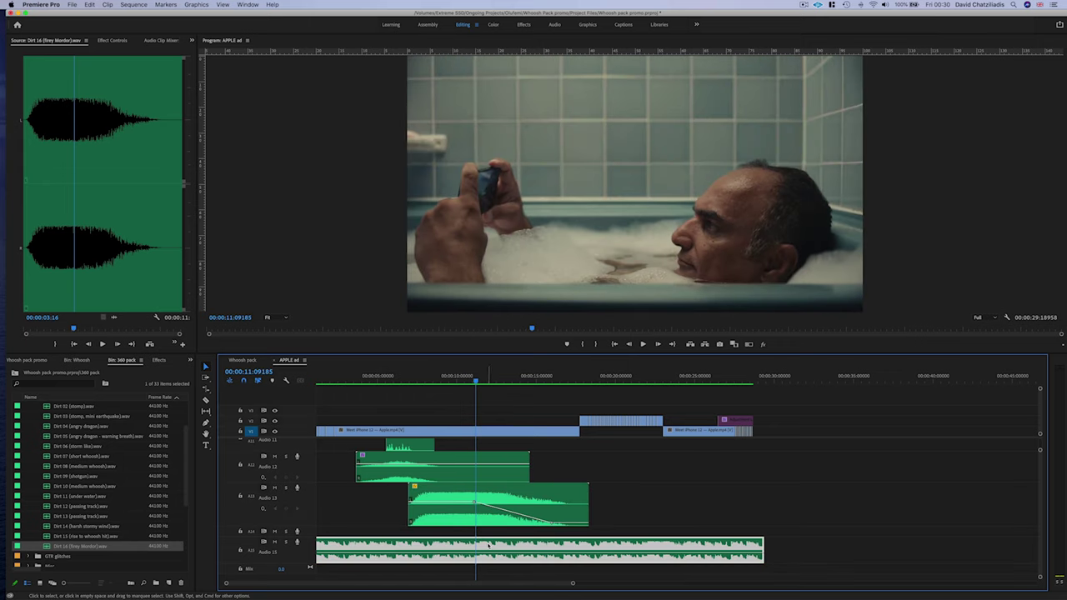
key("super+k")
left_click_drag(476, 381, 506, 383)
Find the Lowpass audio effect and apply it to the short music section on A15 between the two cuts.
left_click(491, 553)
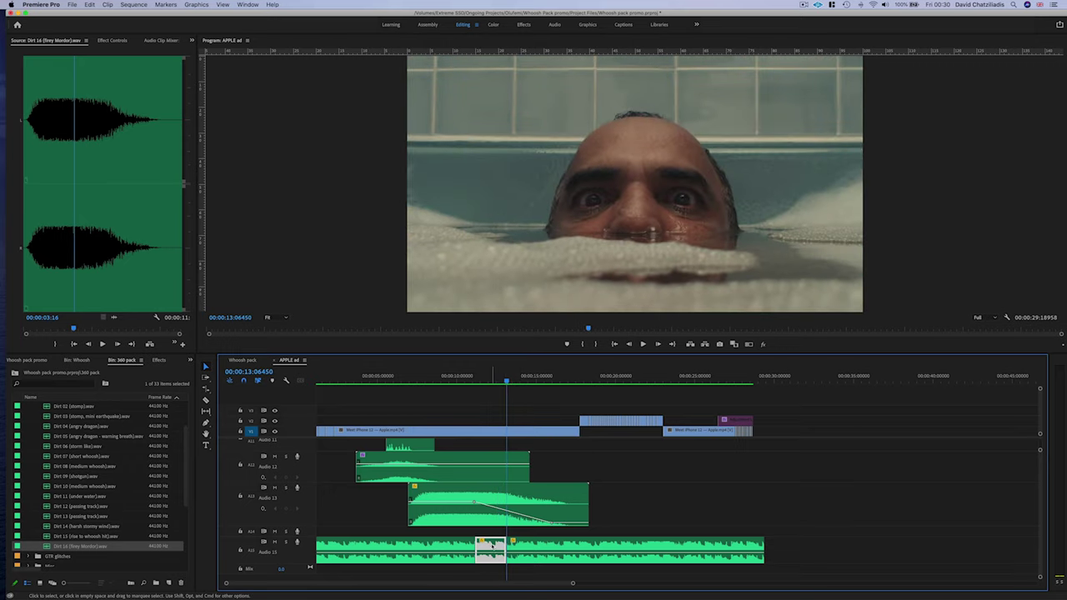
left_click(489, 377)
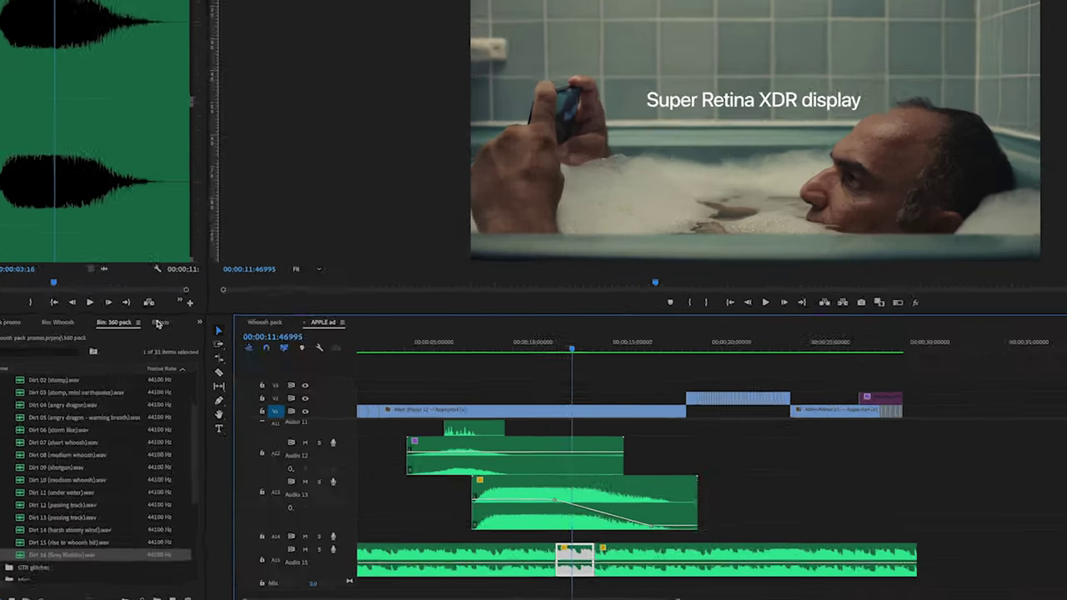
left_click(159, 360)
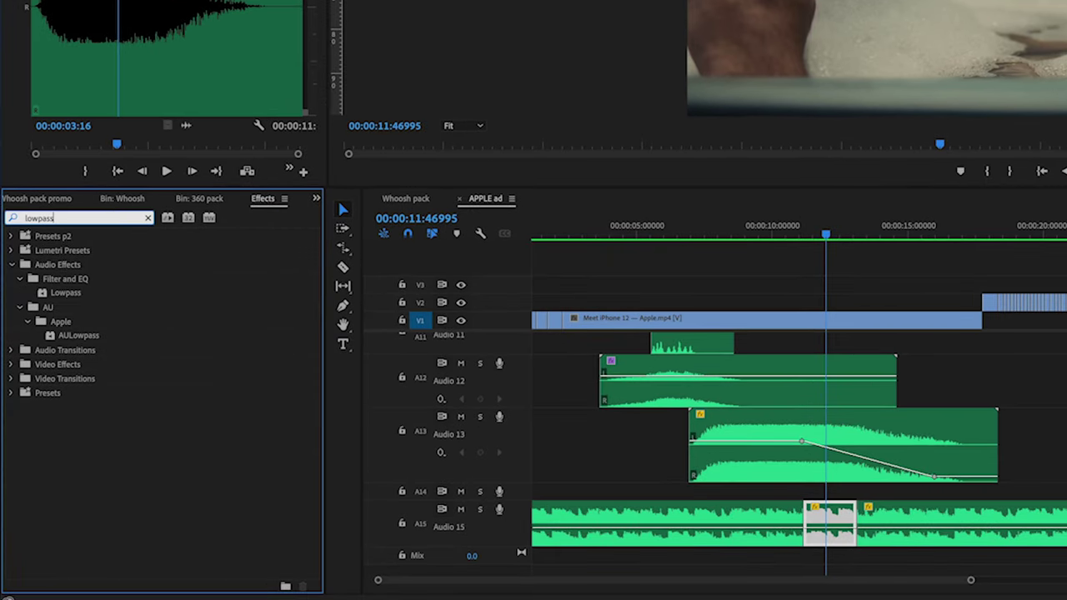
left_click_drag(65, 293, 838, 519)
Add Constant Gain crossfades at both cuts around the low-passed music section on A15.
left_click(860, 517)
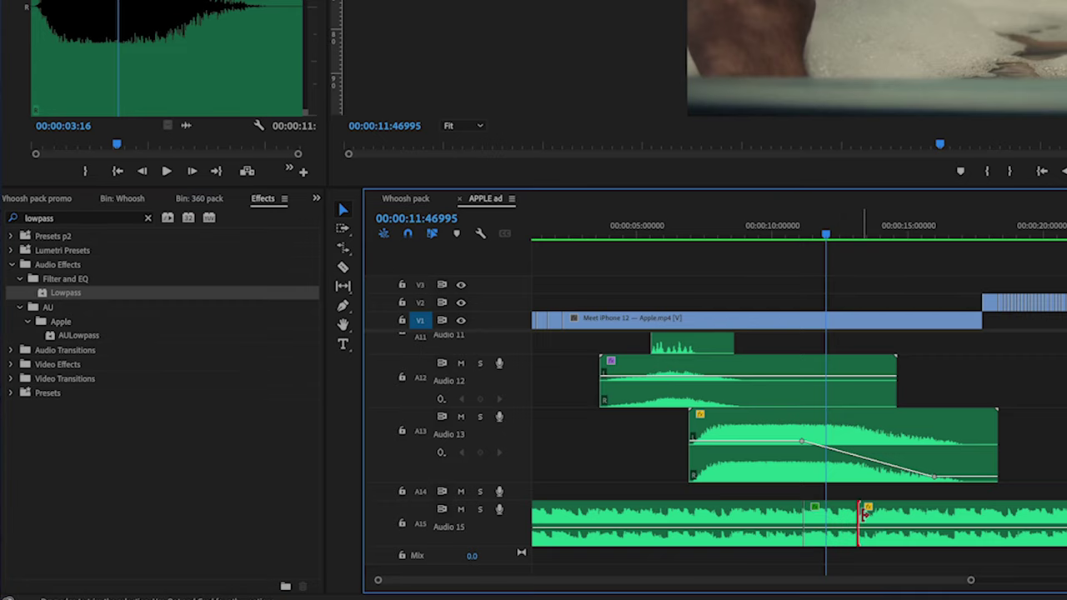
scroll(807, 527, "up", 4)
scroll(410, 517, "up", 5)
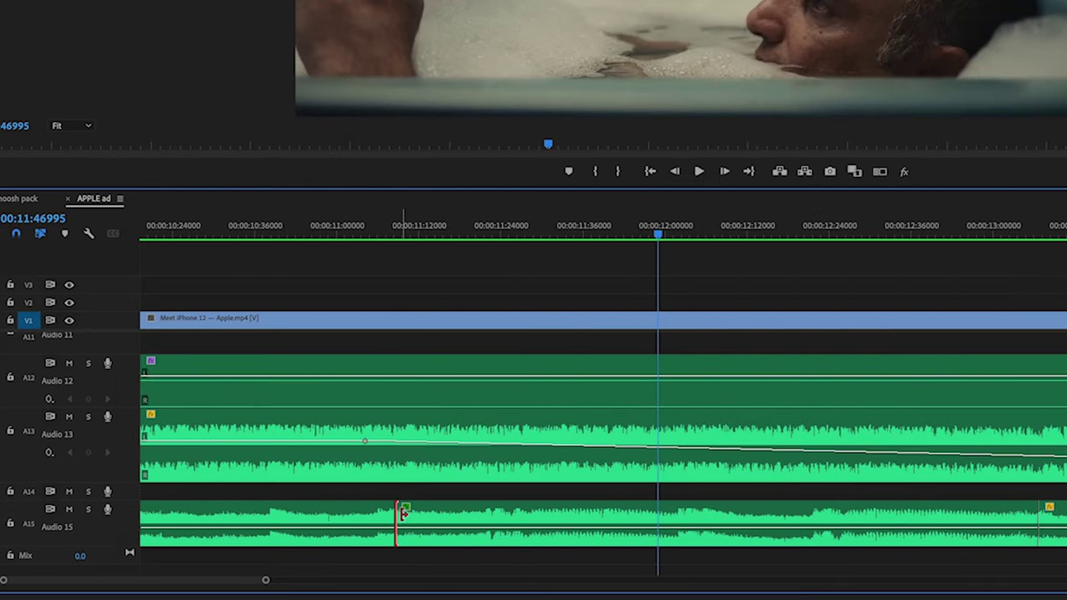
key("ctrl+shift+d")
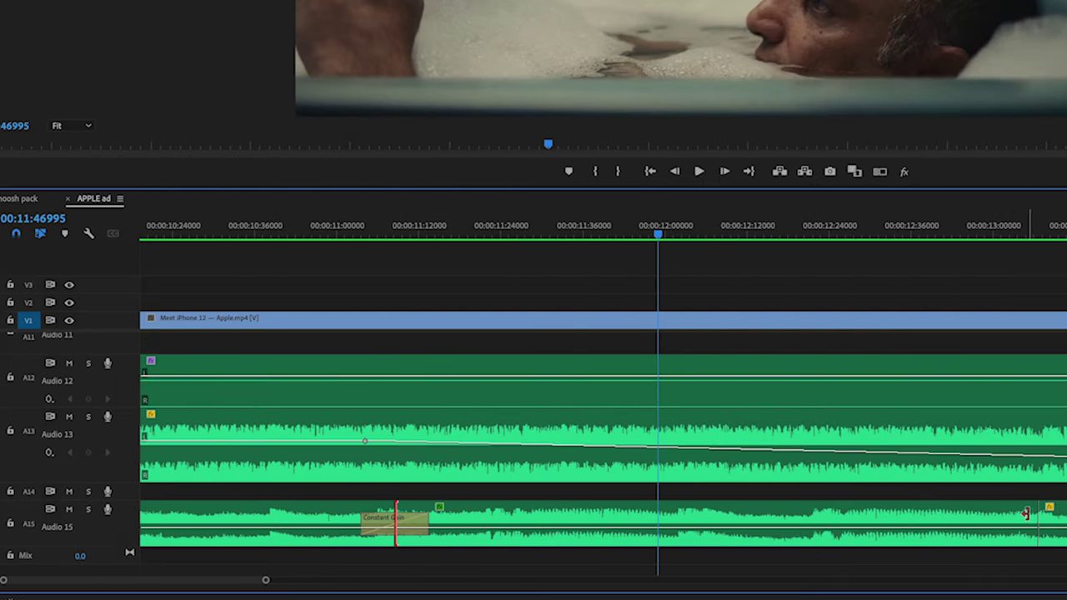
key("ctrl+shift+d")
scroll(584, 534, "down", 2)
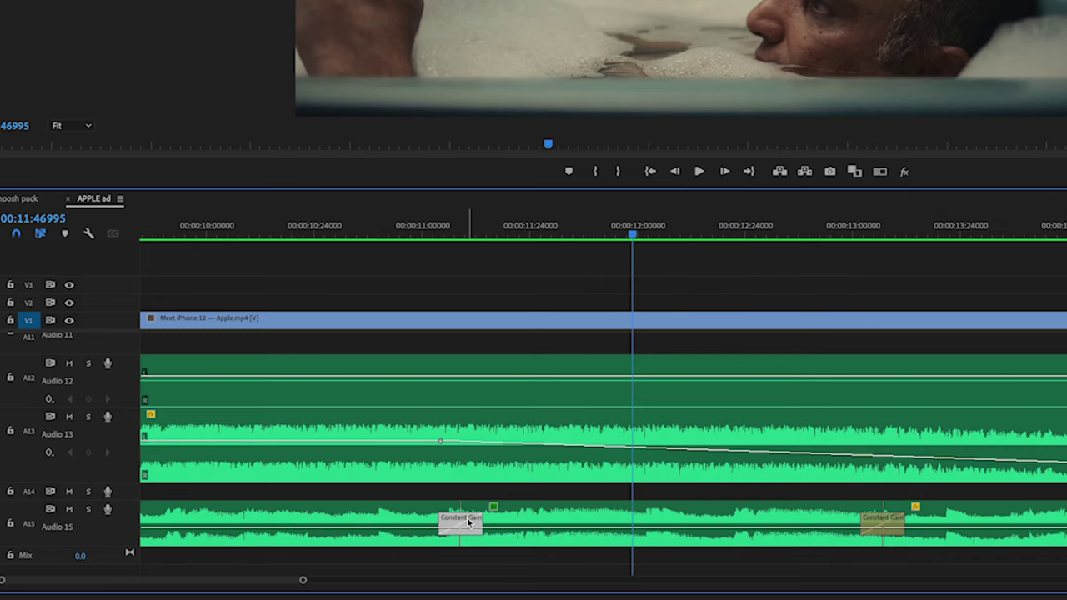
key("shift+d")
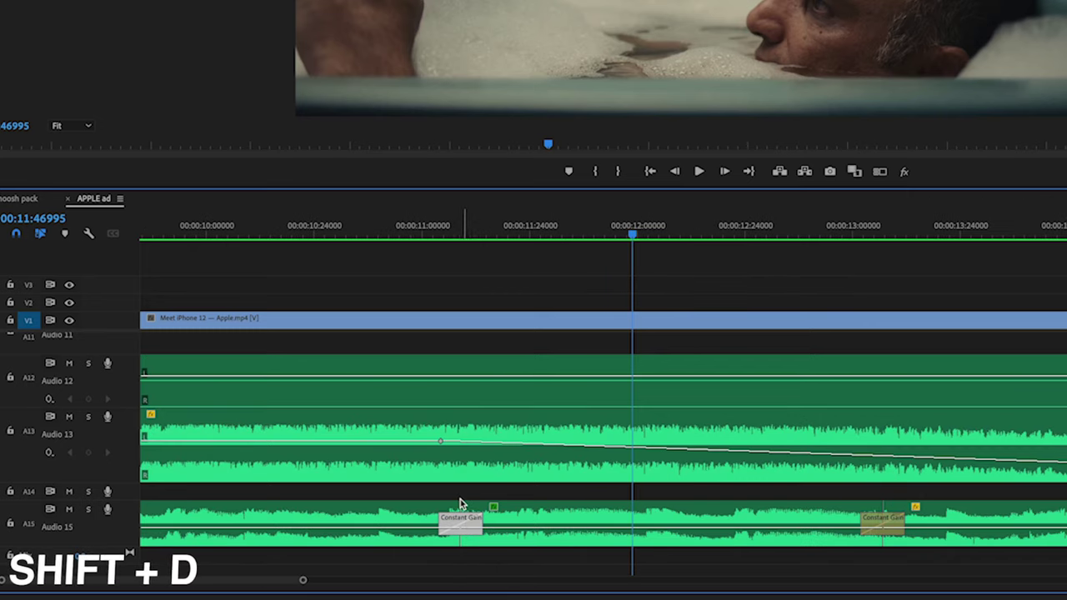
left_click(461, 511)
scroll(477, 514, "down", 2)
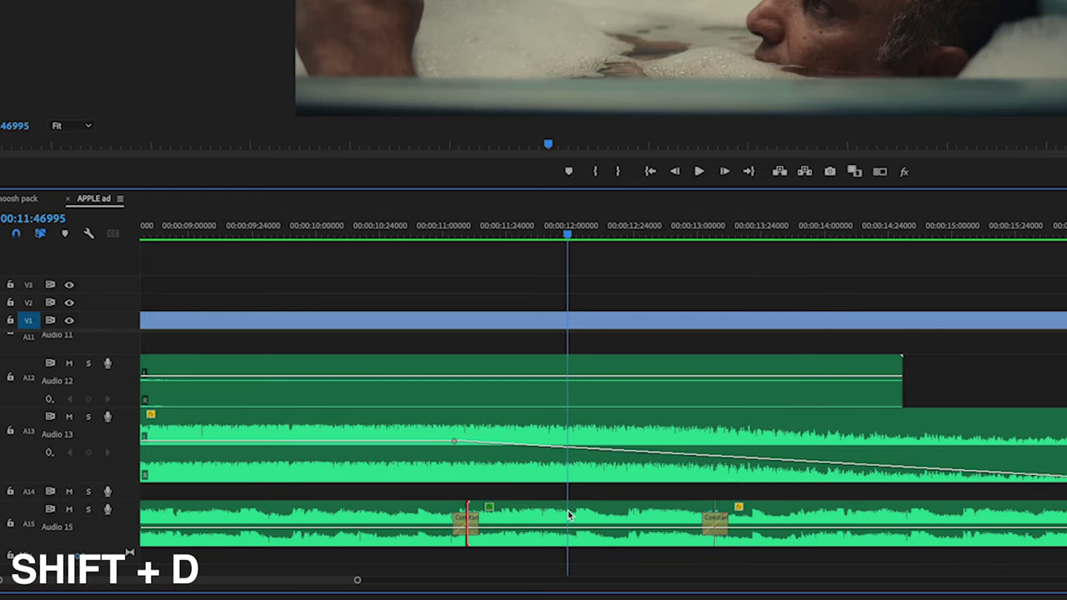
Play the sequence from about 10 seconds to 14 seconds to check the low-passed music under the bath shot.
scroll(569, 513, "down", 2)
scroll(570, 510, "right", 3)
scroll(570, 510, "down", 2)
left_click(445, 522)
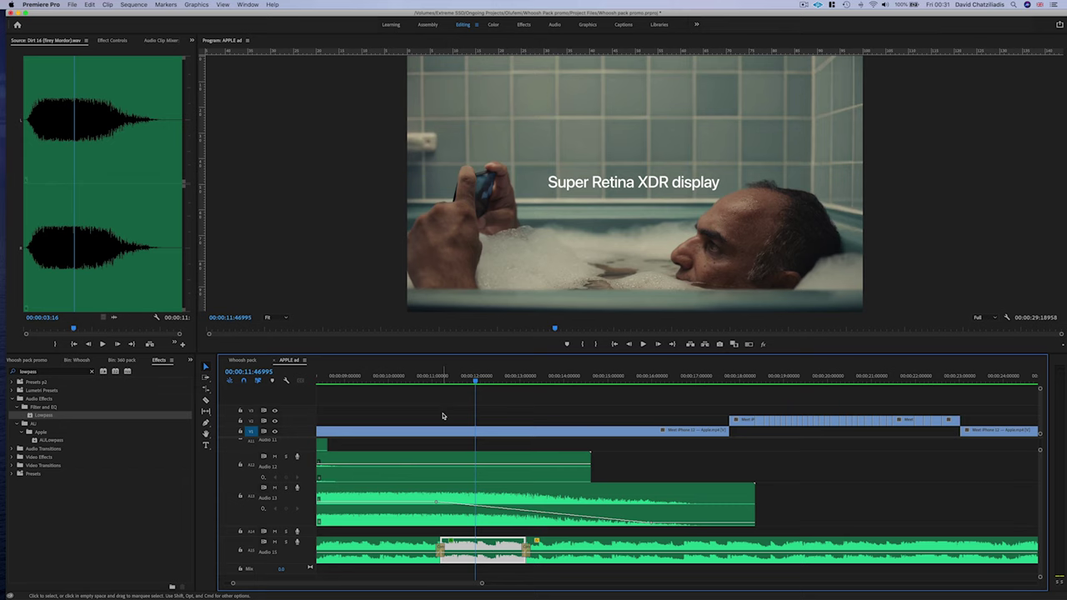
left_click(403, 377)
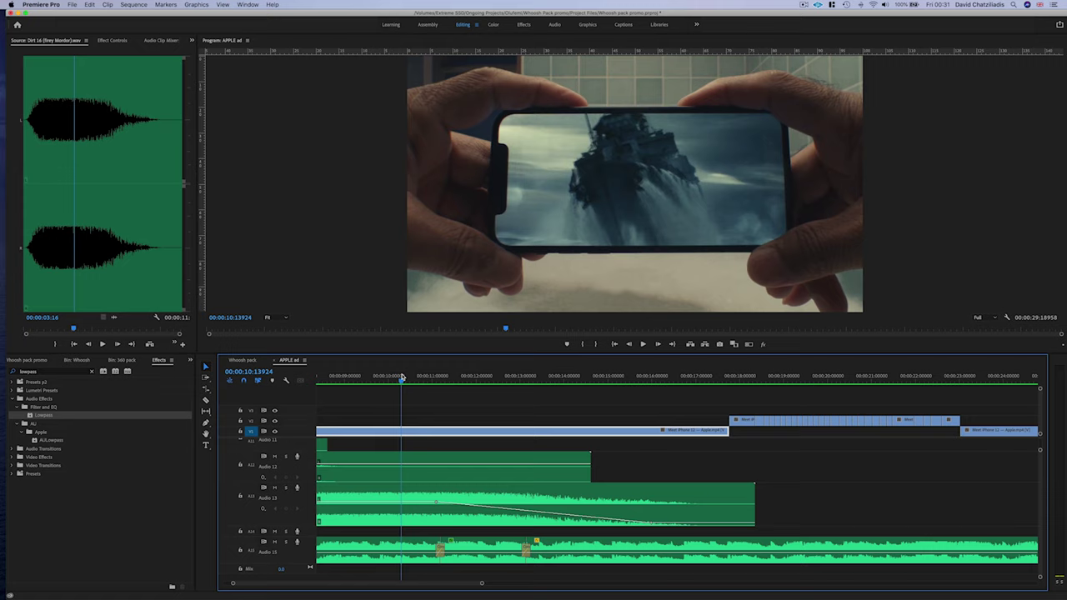
key("space")
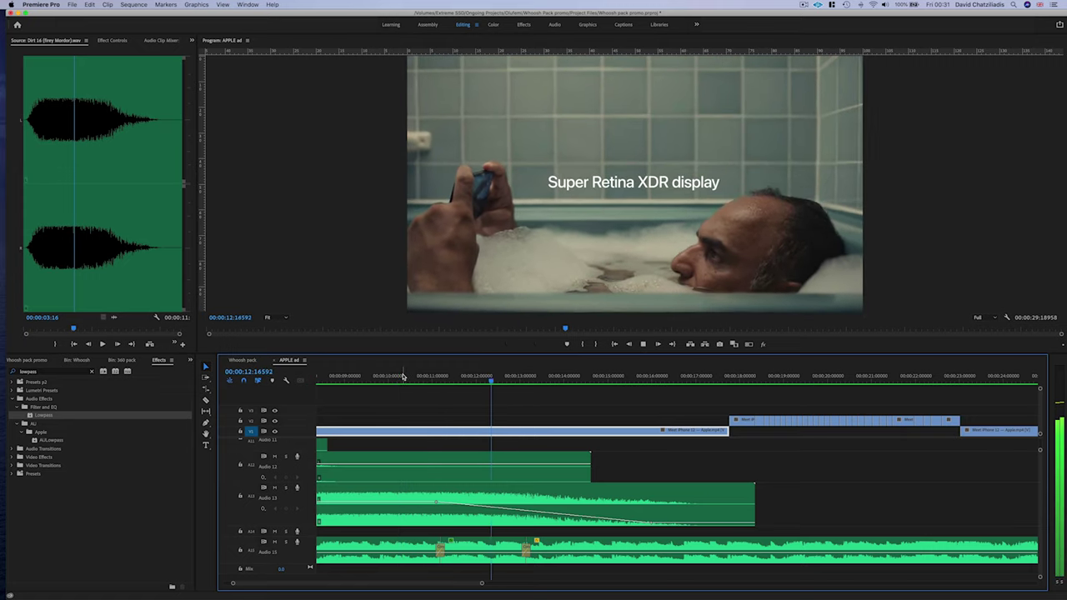
key("space")
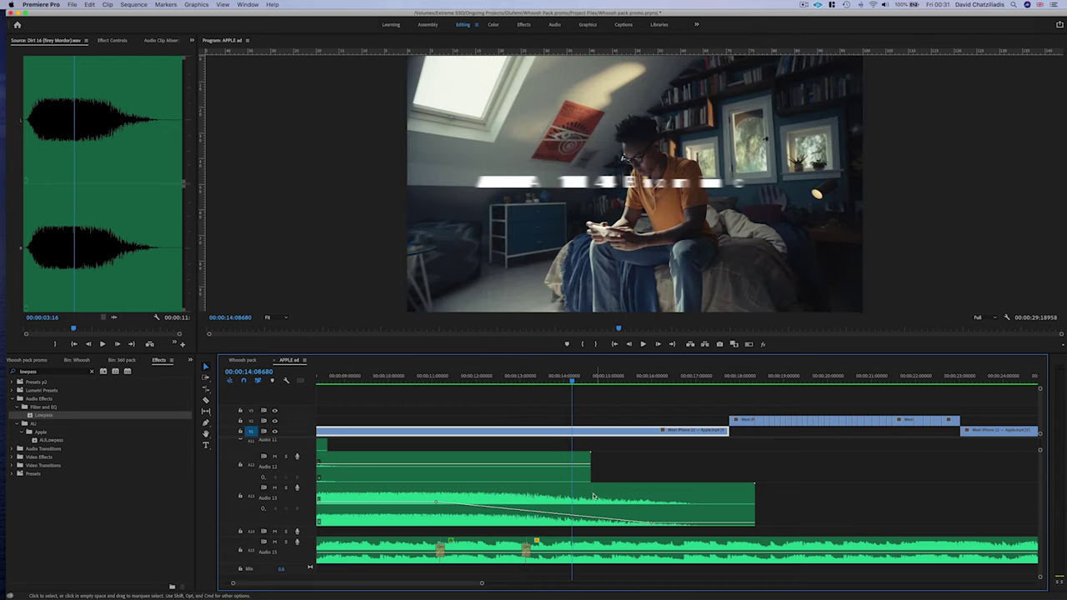
Extend the end of the low-passed music section on A15 to about 13.6 seconds, together with its crossfade.
scroll(562, 532, "up", 1)
left_click(513, 378)
left_click_drag(517, 377, 546, 383)
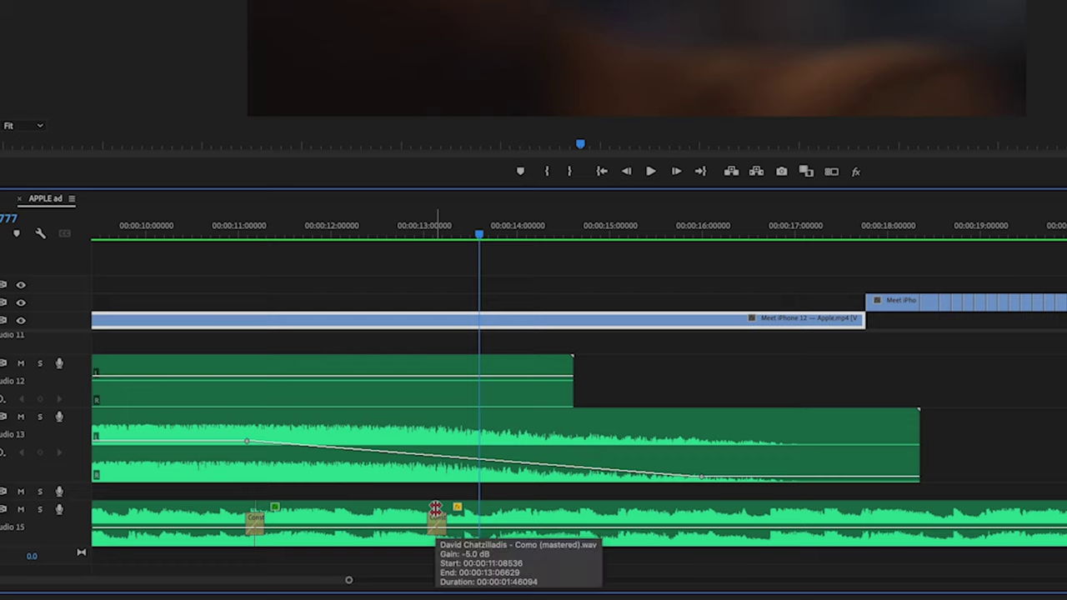
left_click(436, 508)
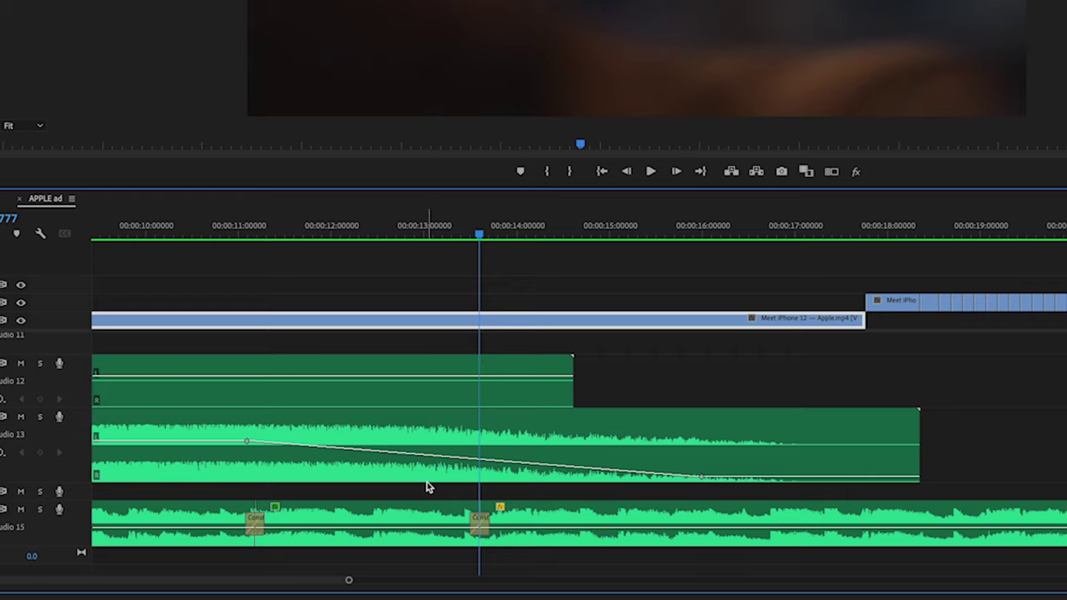
Play the mix from about 6 seconds through the bath shot into the bedroom shot, and save the project.
scroll(381, 517, "down", 4)
scroll(445, 515, "left", 5)
scroll(248, 537, "down", 8)
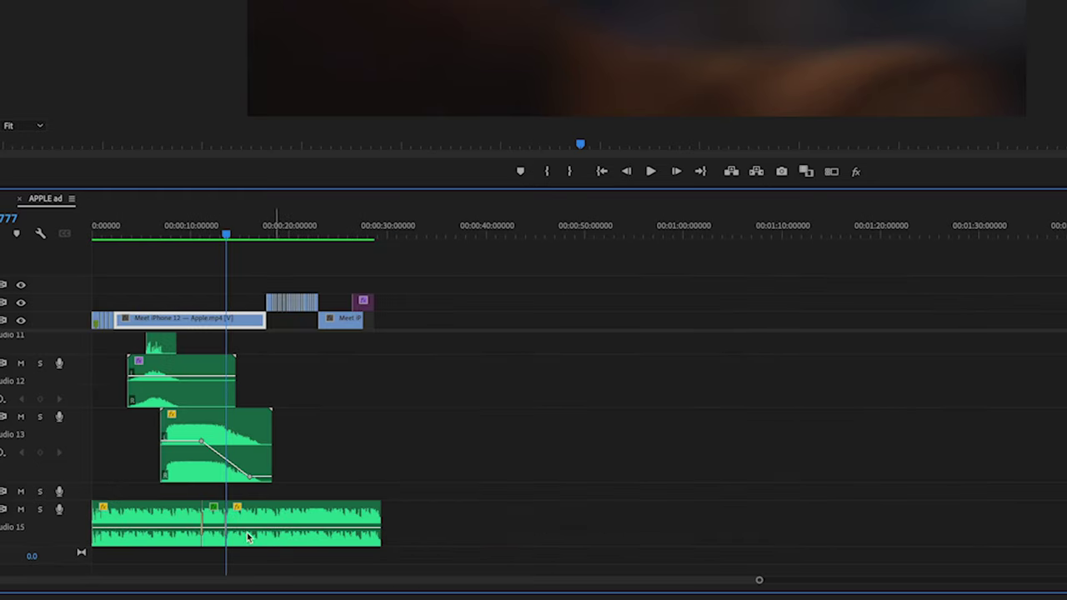
key("equal")
key("equal")
key("equal")
key("equal")
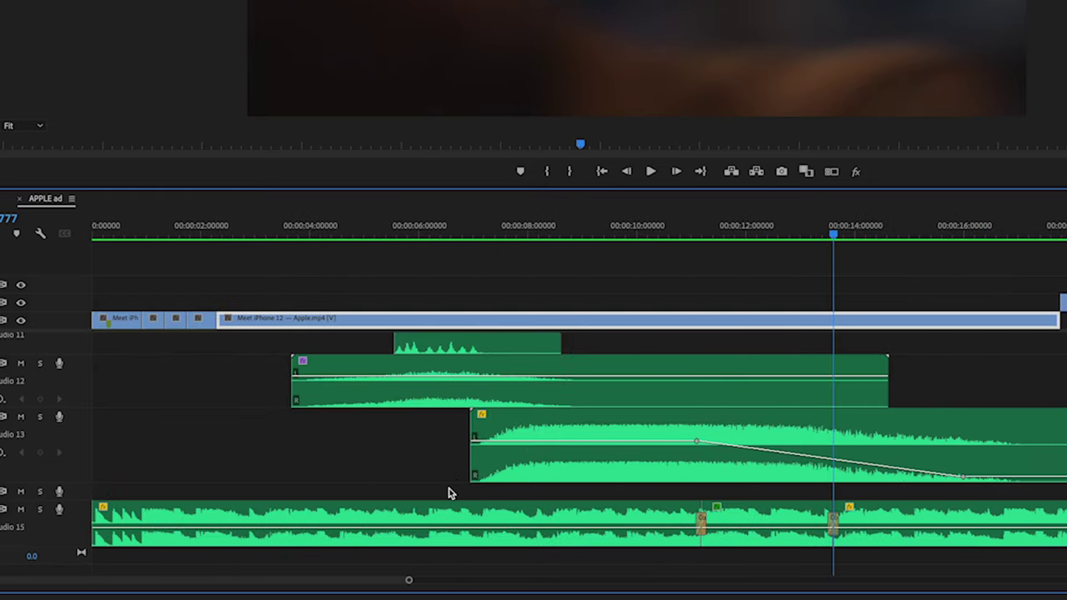
scroll(451, 493, "right", 4)
left_click(222, 238)
key("space")
scroll(353, 299, "down", 2)
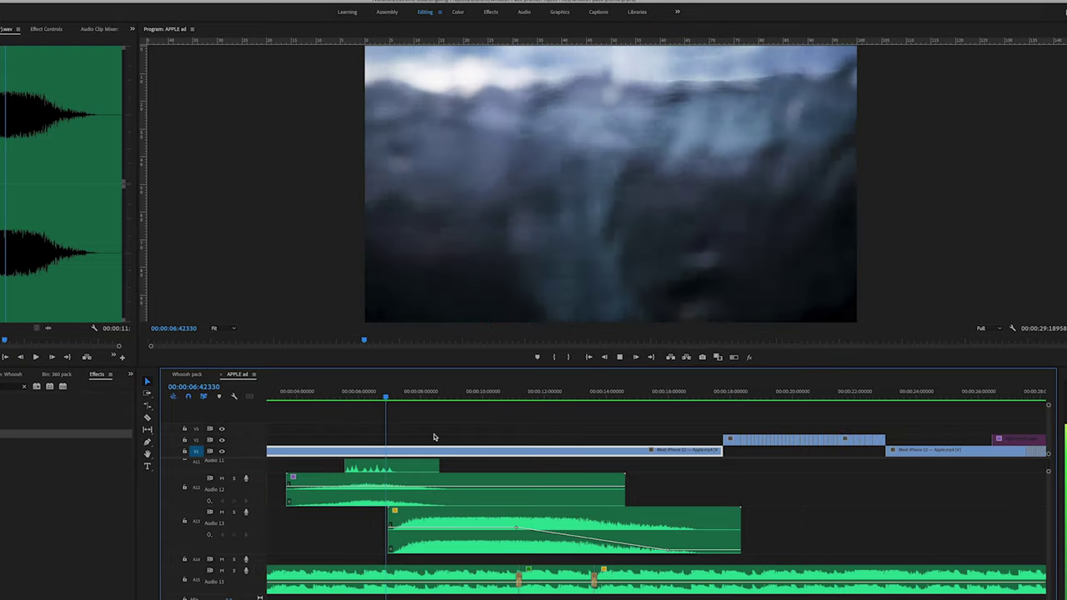
key("minus")
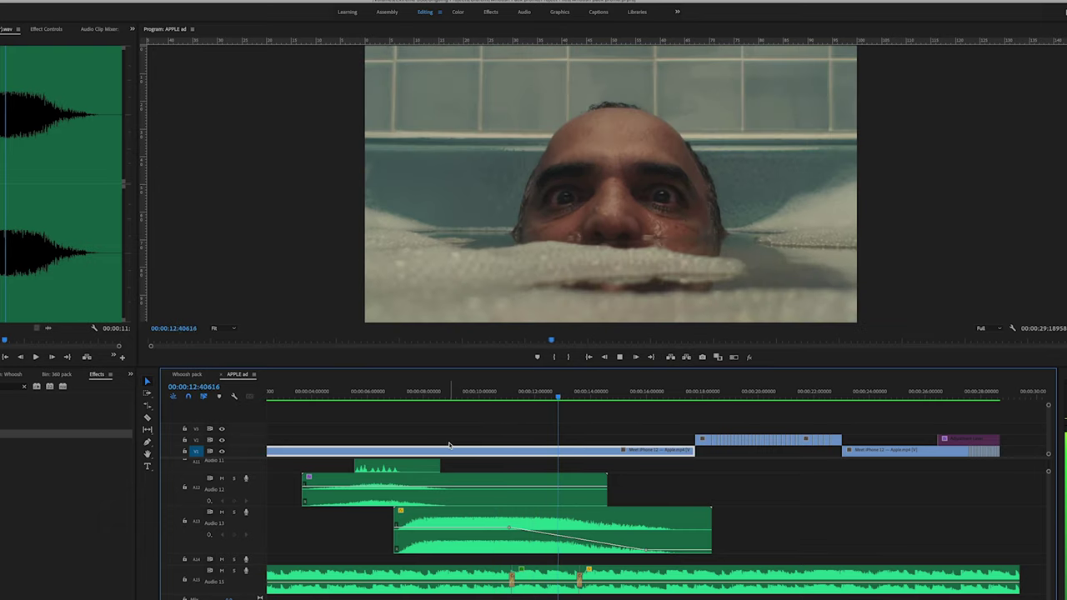
key("super+s")
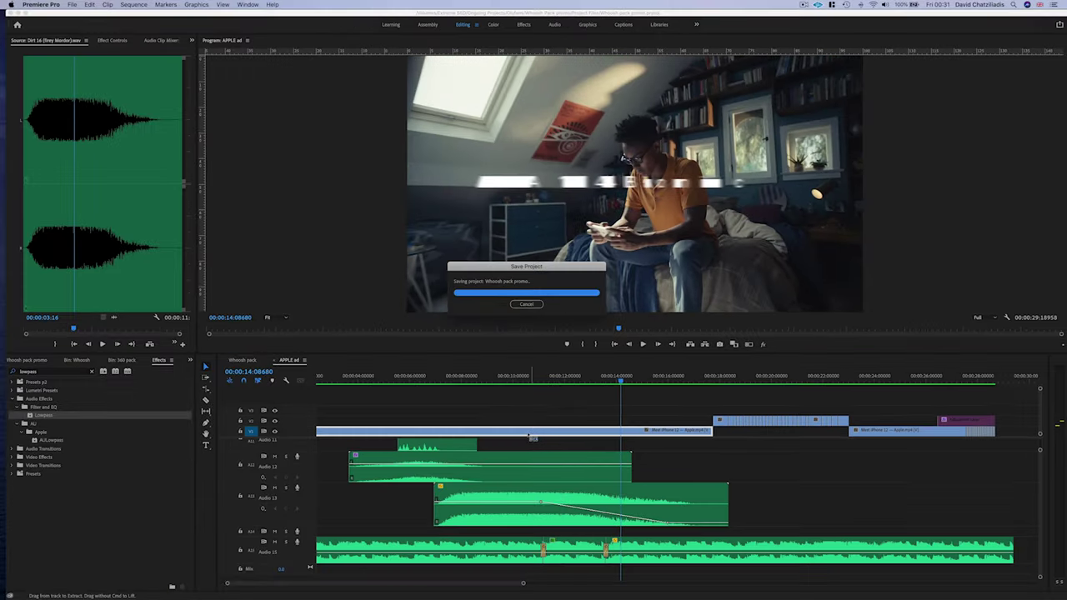
Search the effects for "guitar" and apply GuitarSuite to the Dirt 16 clip on A13.
left_click(502, 382)
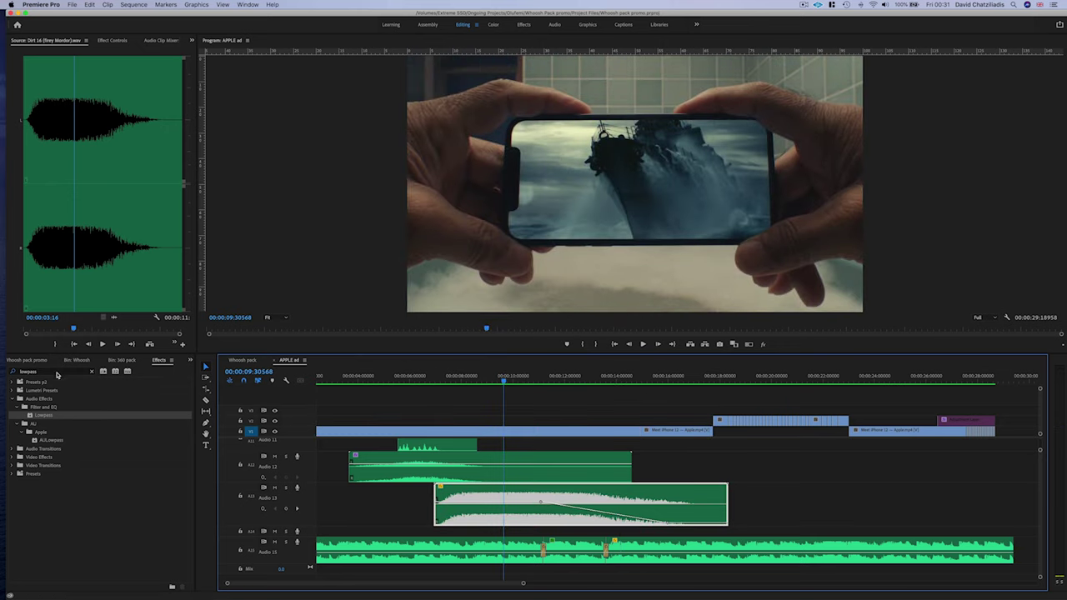
left_click(56, 373)
type("r")
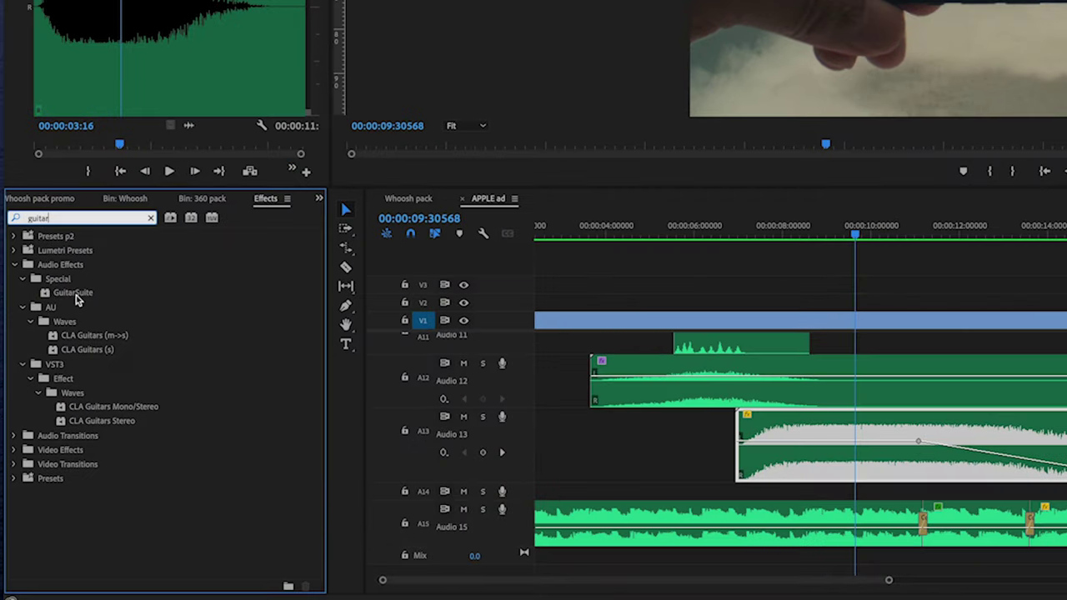
left_click_drag(75, 300, 803, 432)
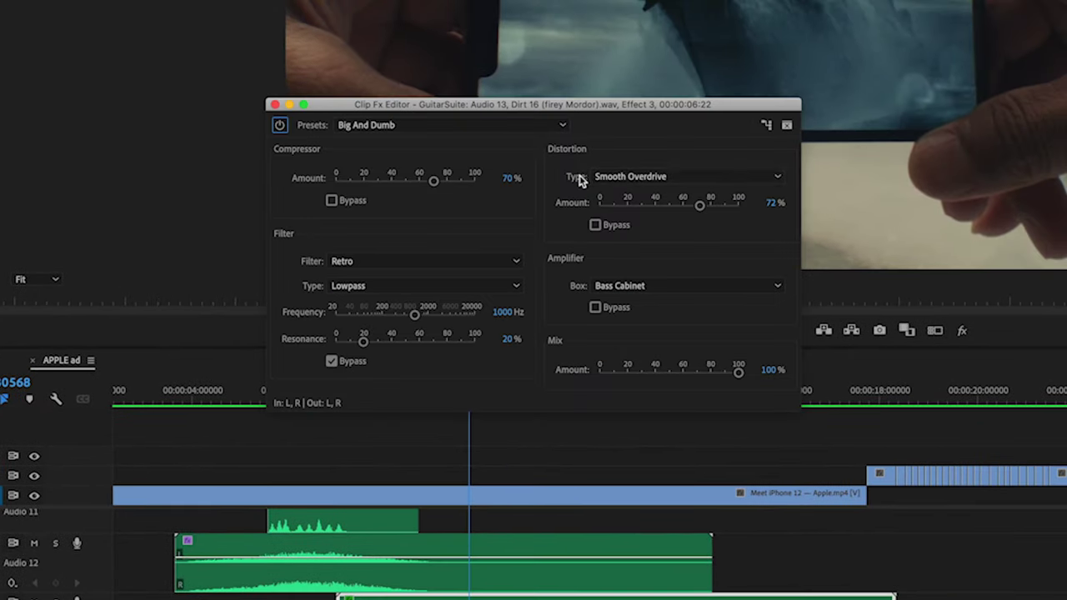
Review the distortion types in the GuitarSuite editor, keep Smooth Overdrive, and move the editor clear of the timeline.
left_click(640, 178)
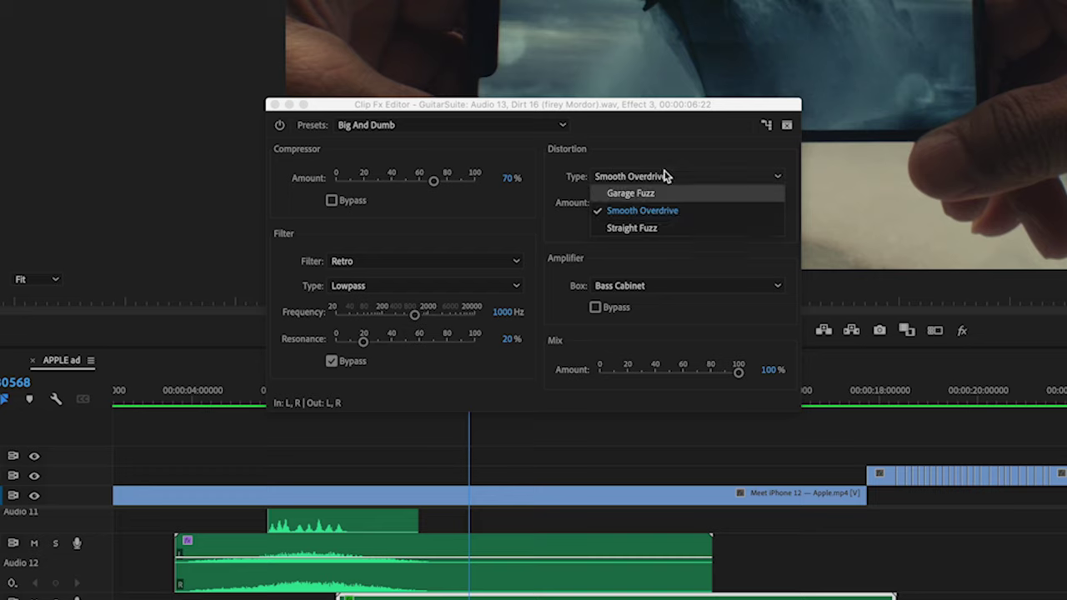
left_click(657, 152)
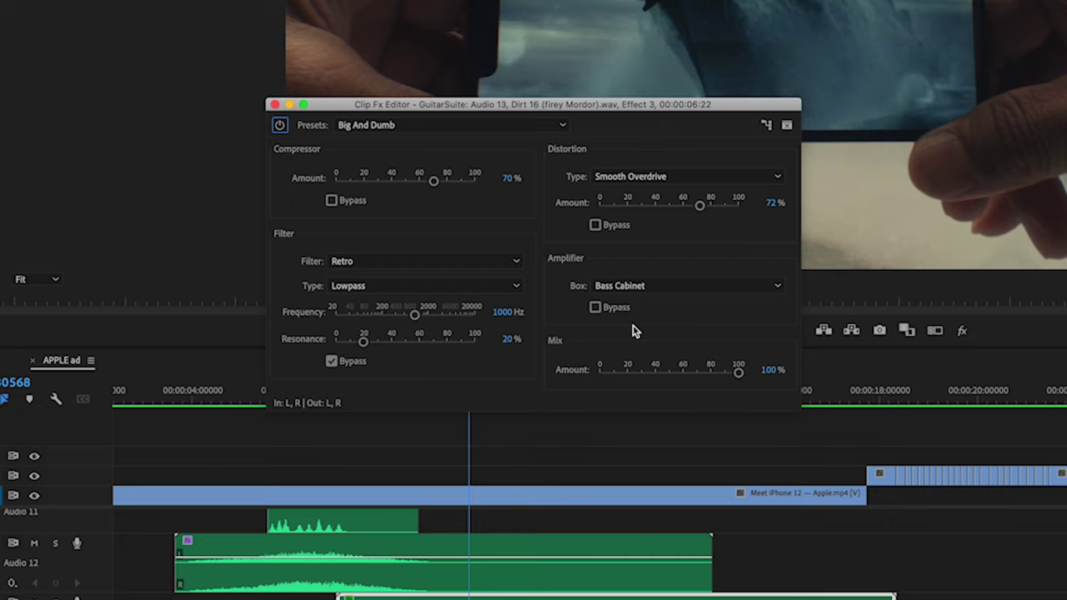
left_click_drag(403, 107, 362, 0)
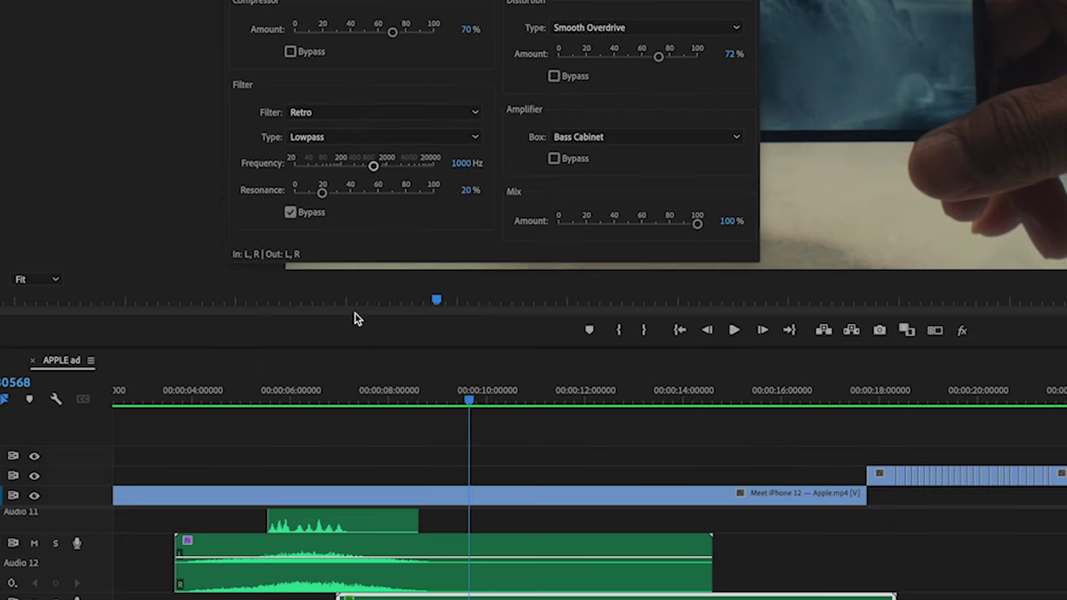
Play A13 soloed from about 6.5 seconds to hear the Dirt 16 clip with GuitarSuite distortion.
left_click(320, 404)
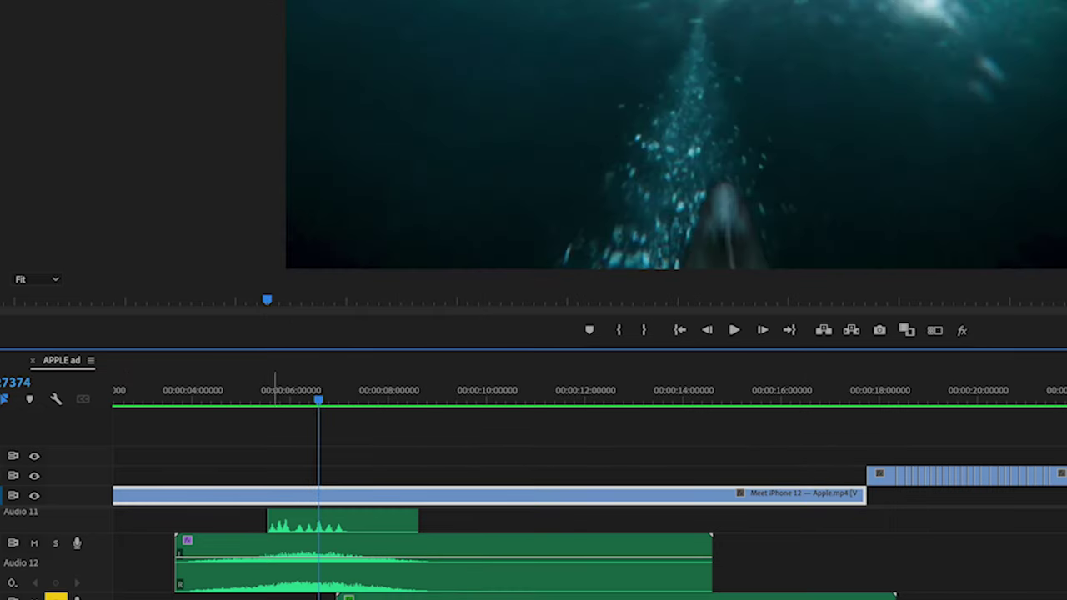
key("space")
key("space")
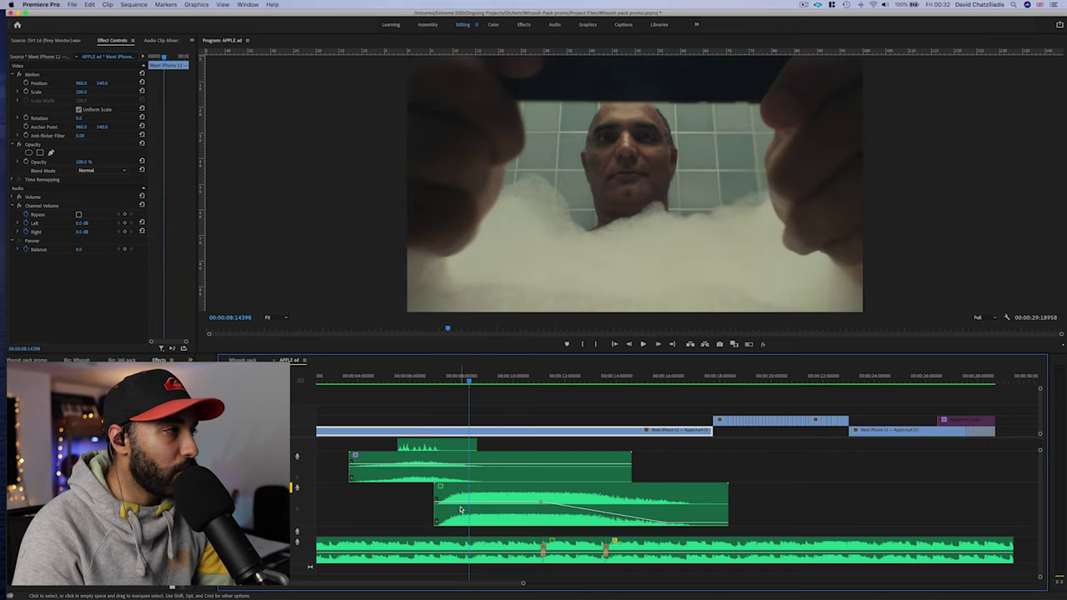
In GuitarSuite on the Dirt 16 clip, set the distortion amount to 61% and the compressor to 44%, then play the soloed clip.
left_click(460, 510)
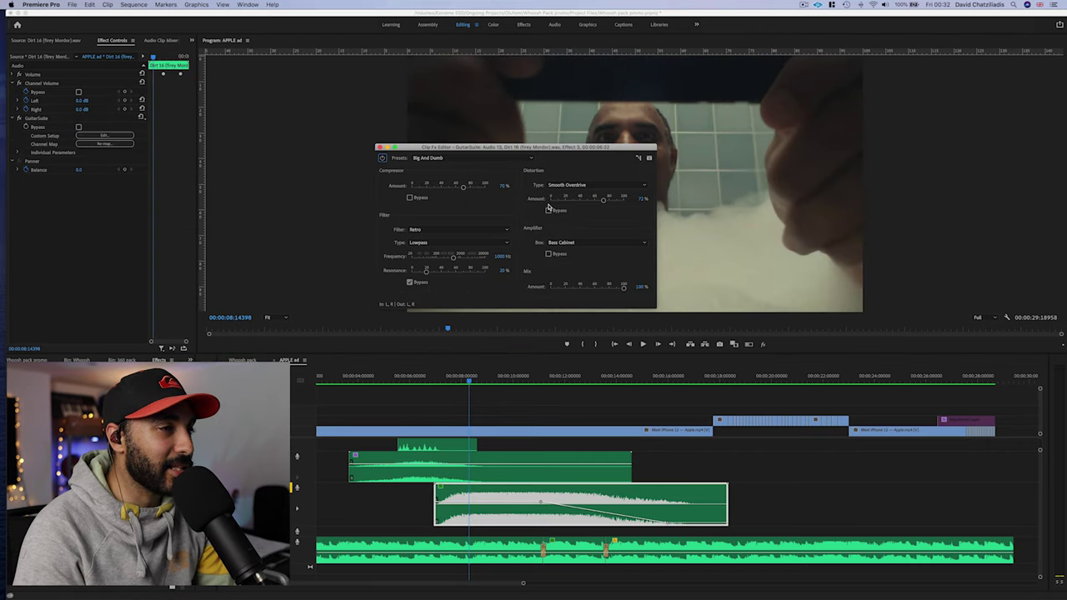
left_click_drag(603, 201, 595, 201)
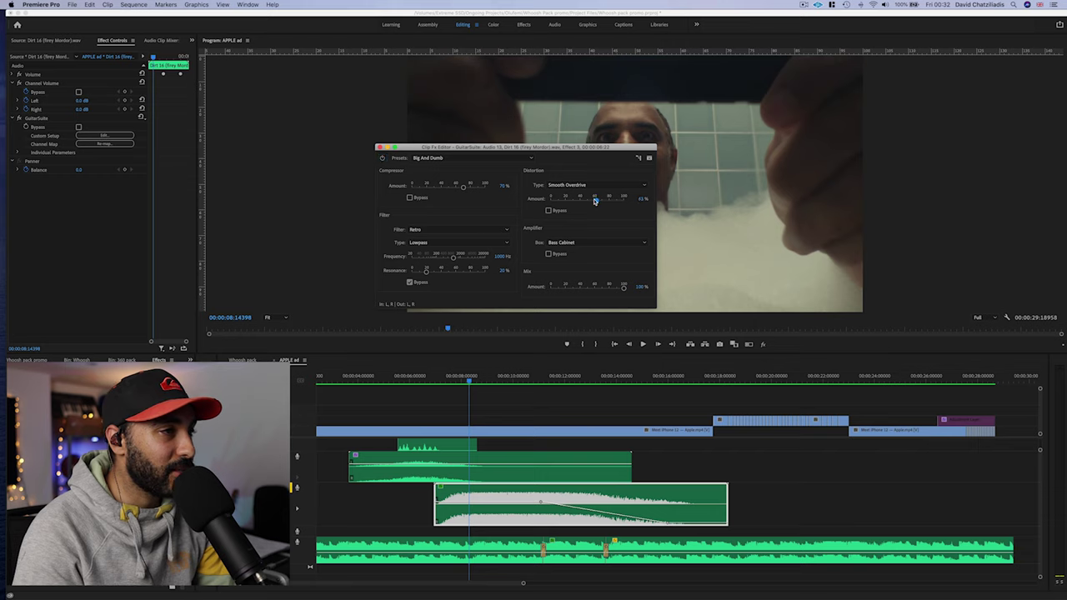
left_click_drag(456, 188, 443, 189)
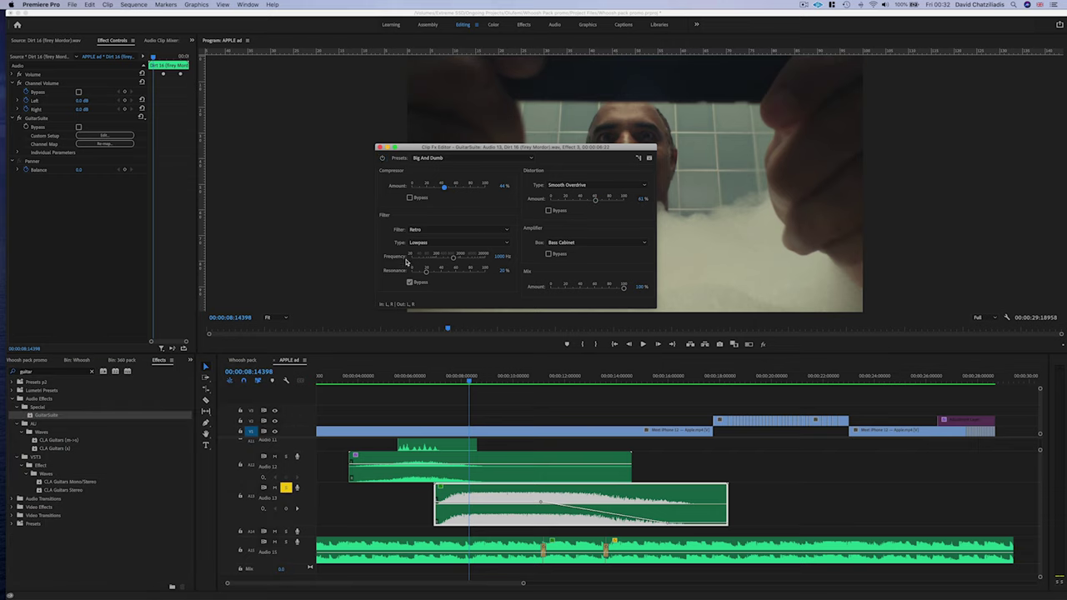
left_click(431, 379)
key("space")
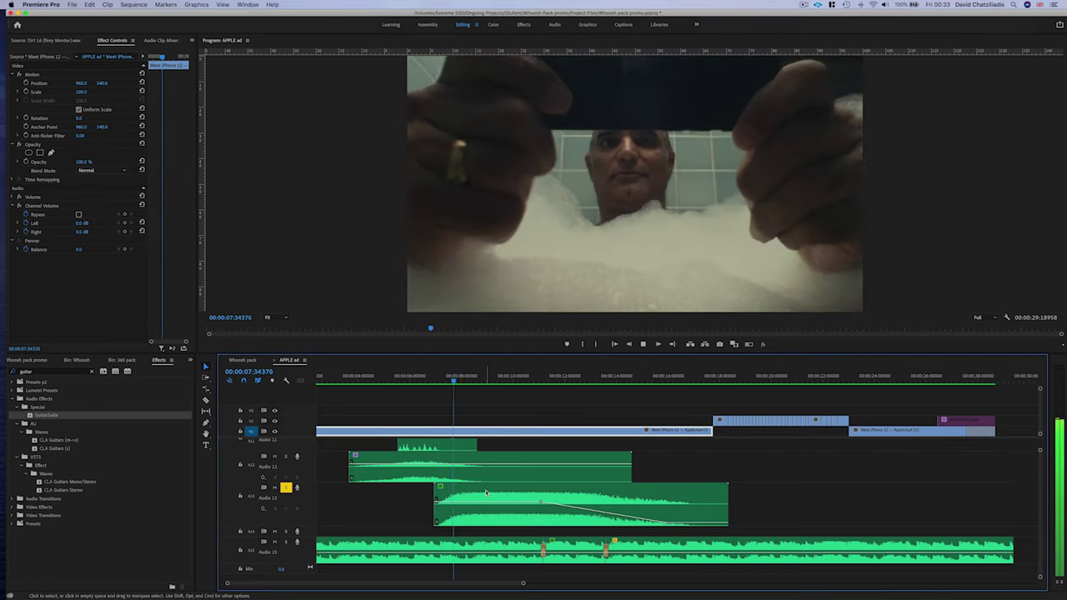
Refine GuitarSuite on the Dirt 16 clip to 51% distortion, an enabled 204 Hz lowpass filter and 23% mix, and close its editor.
left_click(486, 493)
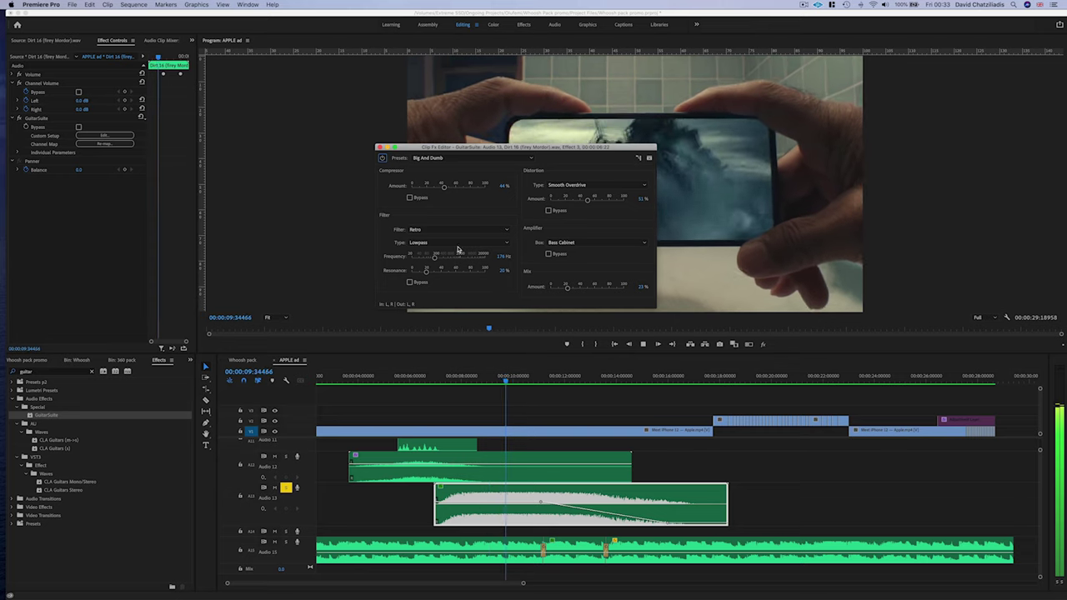
left_click_drag(435, 257, 436, 258)
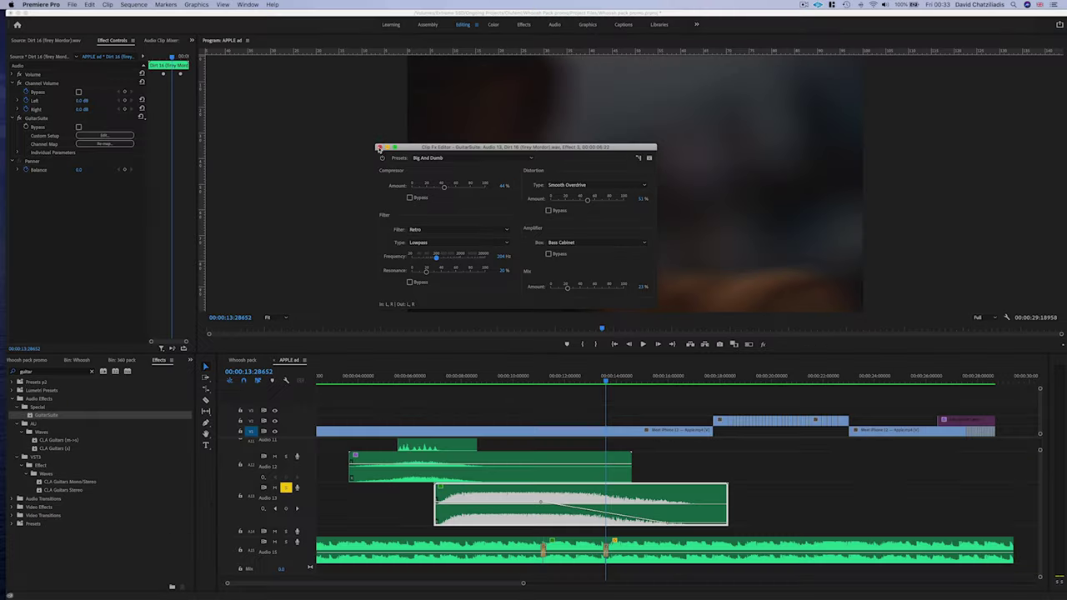
left_click(279, 112)
Mark the bath shot on V1 at each frame where a word of the "Super Retina XDR display" title appears.
left_click_drag(442, 379, 526, 381)
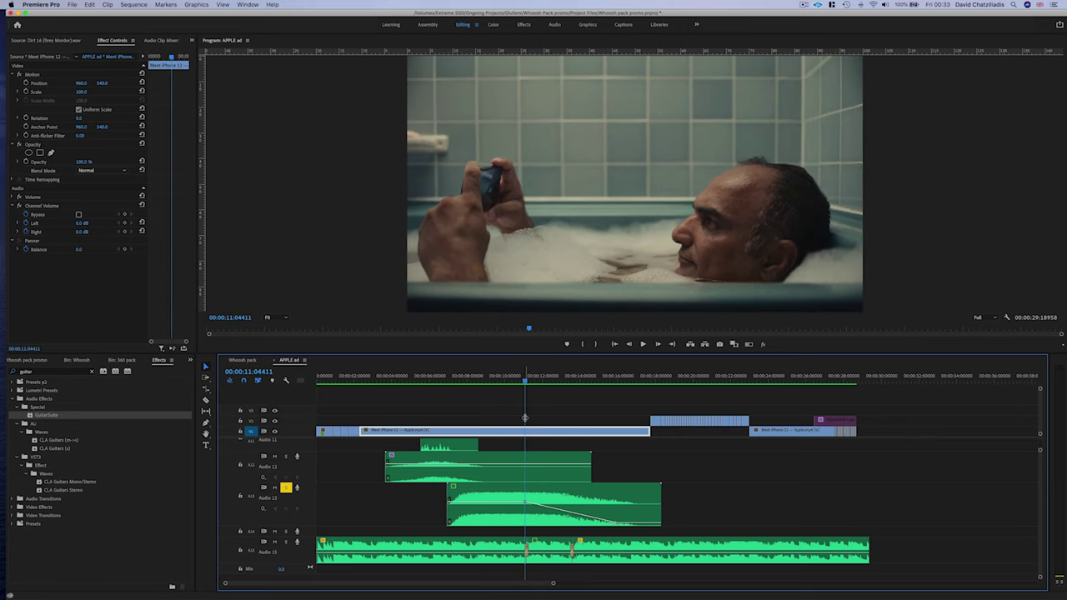
scroll(525, 417, "up", 5)
scroll(543, 414, "down", 3)
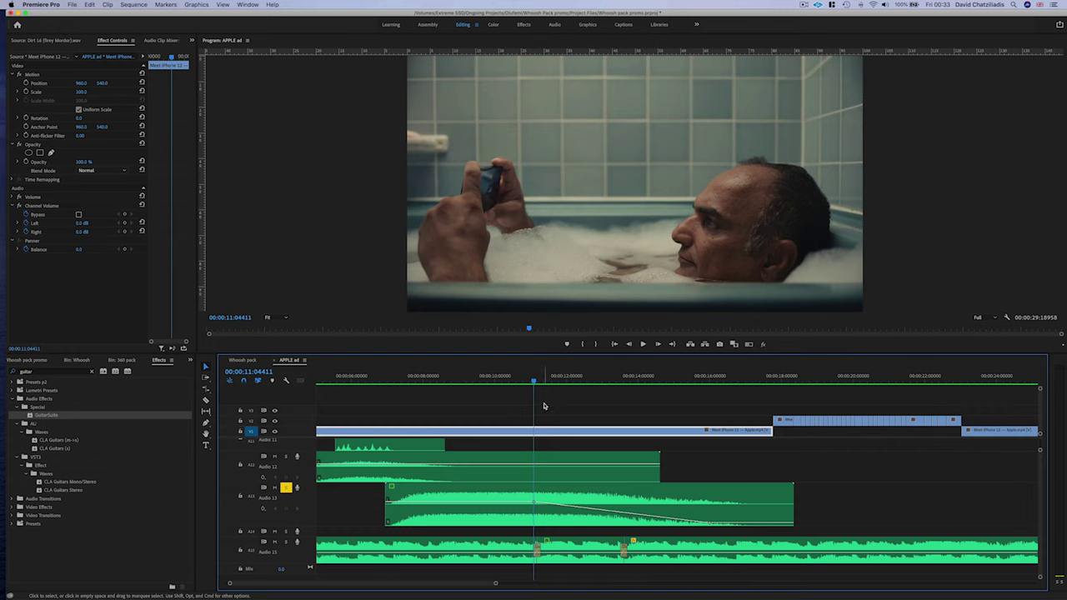
left_click_drag(533, 381, 560, 382)
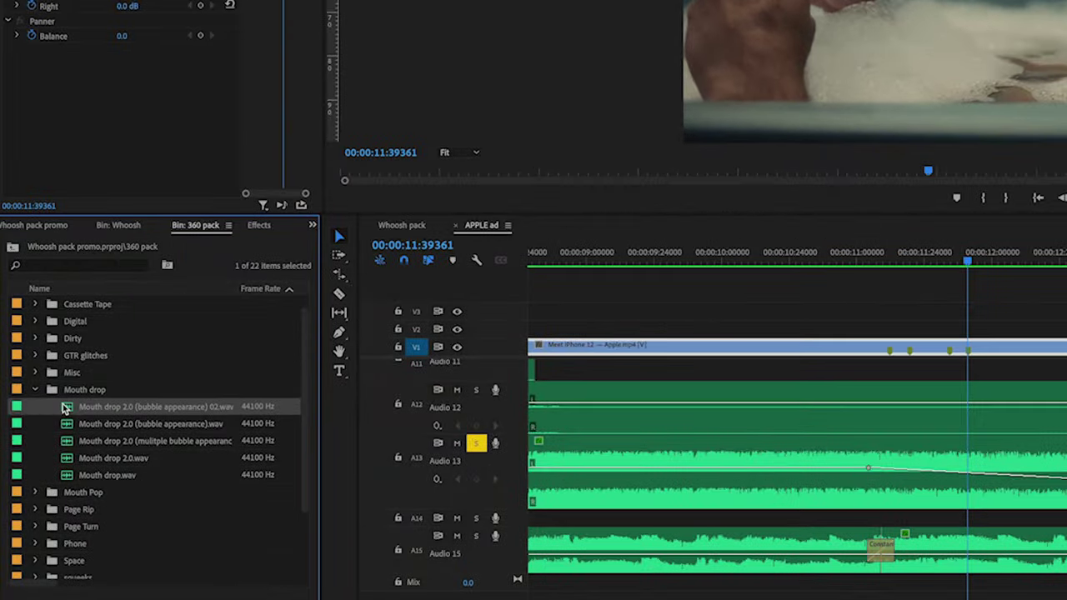
Preview Mouth drop 2.0 (bubble appearance) 02.wav, set its in point before the second bubble, and place it on A11 at the first title marker.
double_click(87, 471)
key("space")
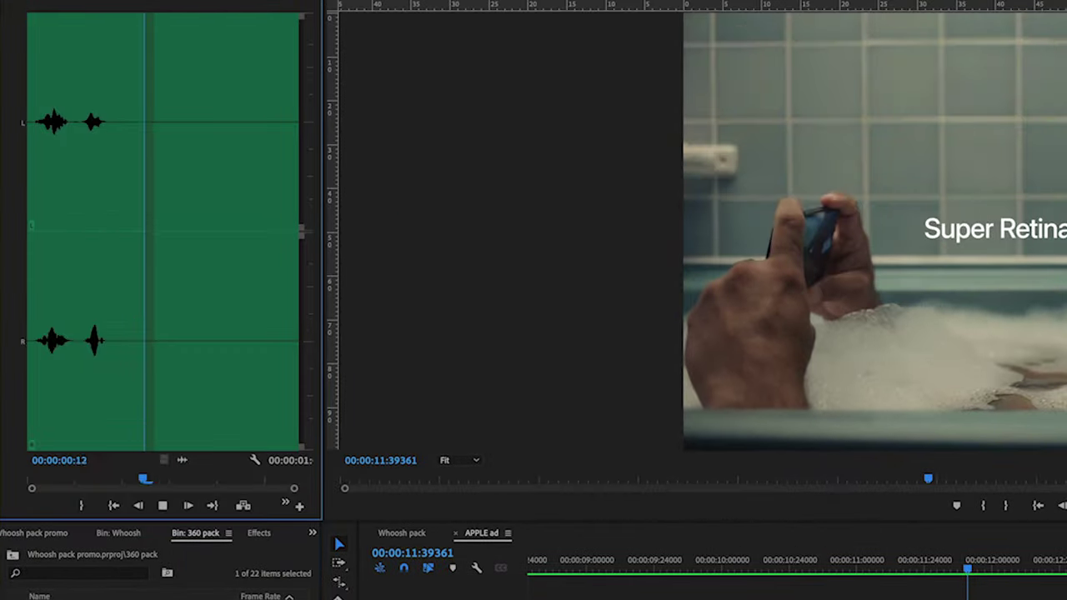
key("space")
left_click_drag(84, 364, 149, 363)
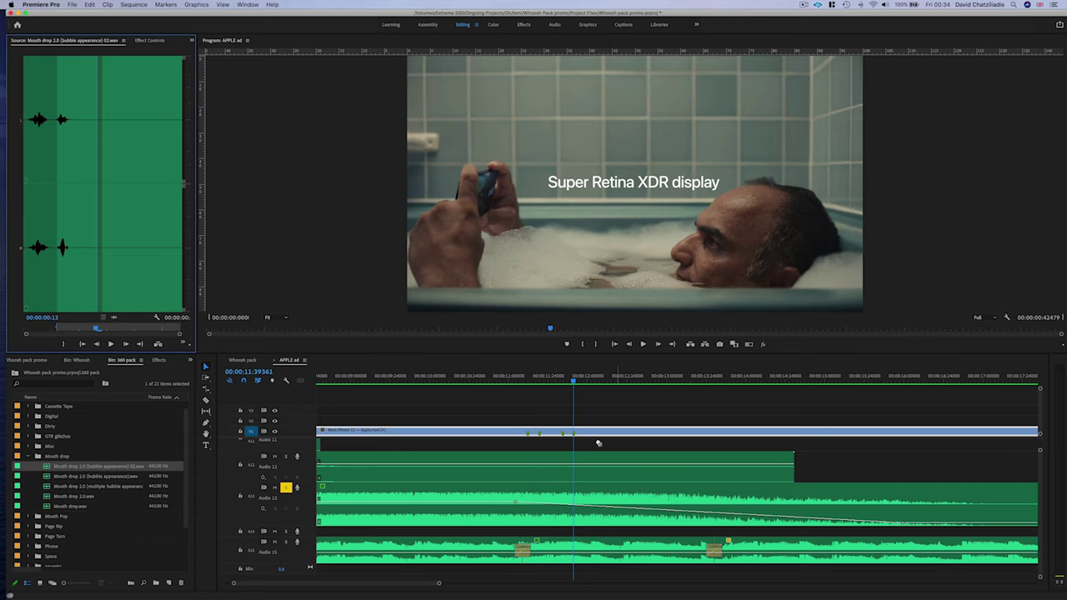
left_click_drag(526, 444, 528, 445)
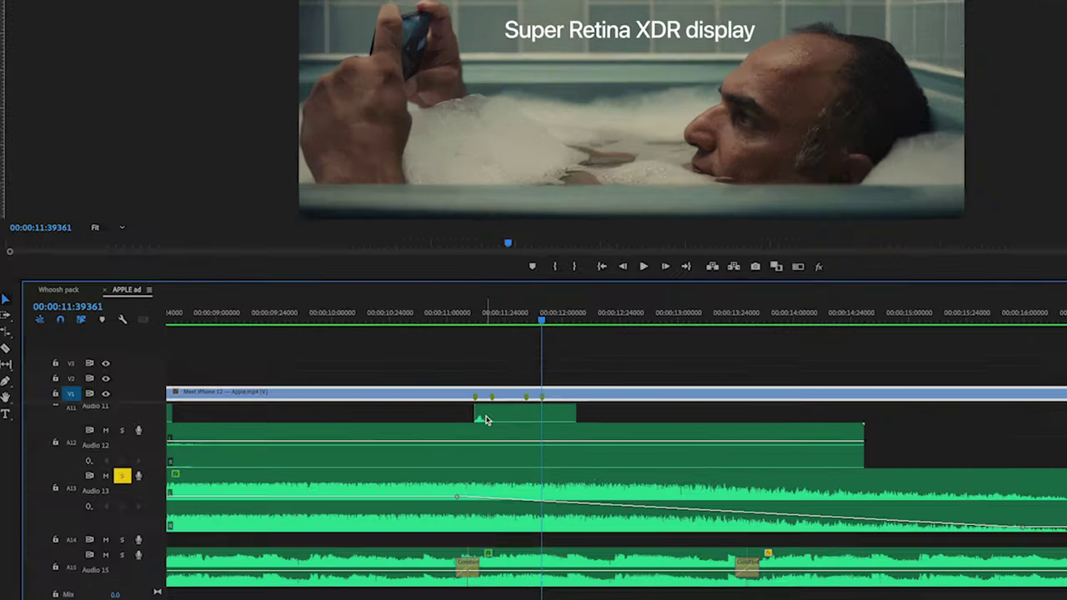
Place copies of the bubble sound at the three remaining title markers, using A10 and A9.
scroll(534, 447, "up", 5)
mouse_move(348, 365)
left_mouse_down()
mouse_move(305, 366)
mouse_move(481, 402)
mouse_move(603, 374)
mouse_move(639, 419)
mouse_move(656, 422)
mouse_move(607, 407)
left_mouse_up()
scroll(357, 371, "down", 3)
scroll(405, 376, "down", 2)
scroll(506, 395, "down", 3)
scroll(459, 386, "down", 2)
Play the title section with the four bubbles, first in the mix and again with A9, A10 and A11 soloed.
left_click(354, 255)
key("space")
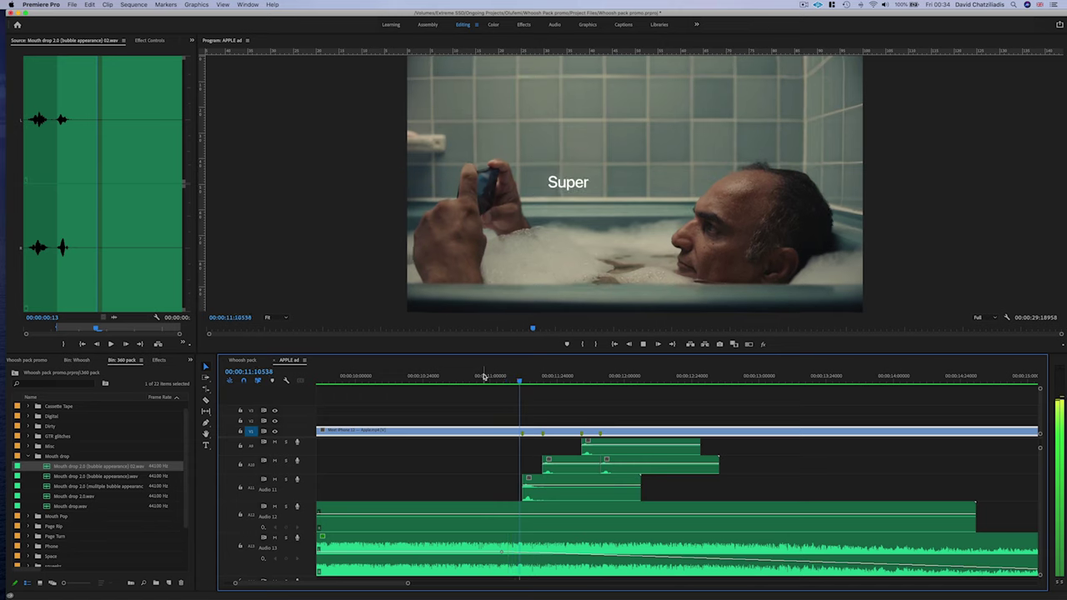
key("space")
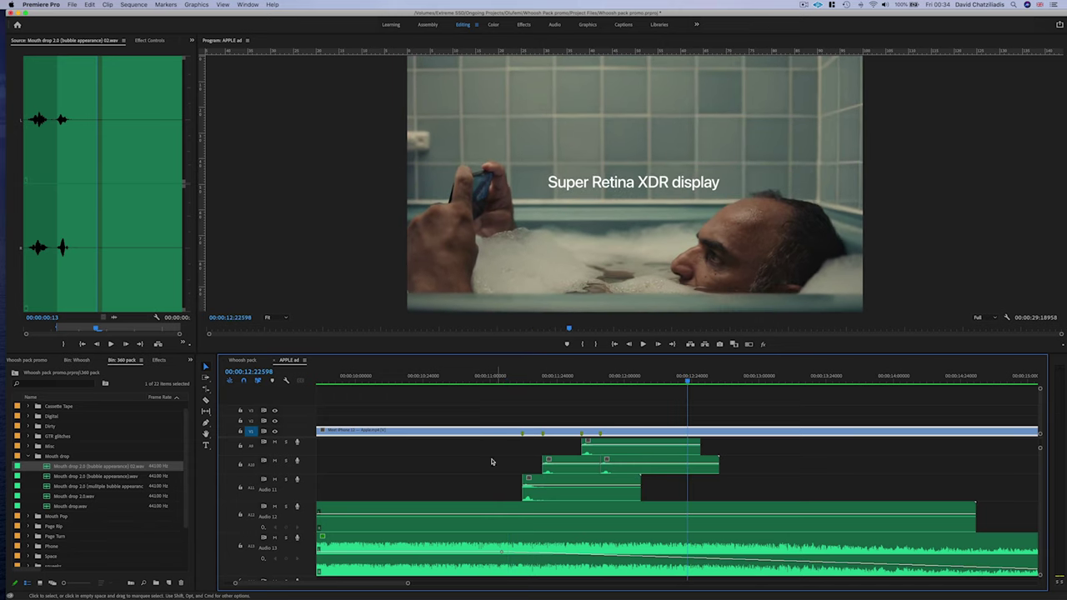
left_click(286, 481)
key("space")
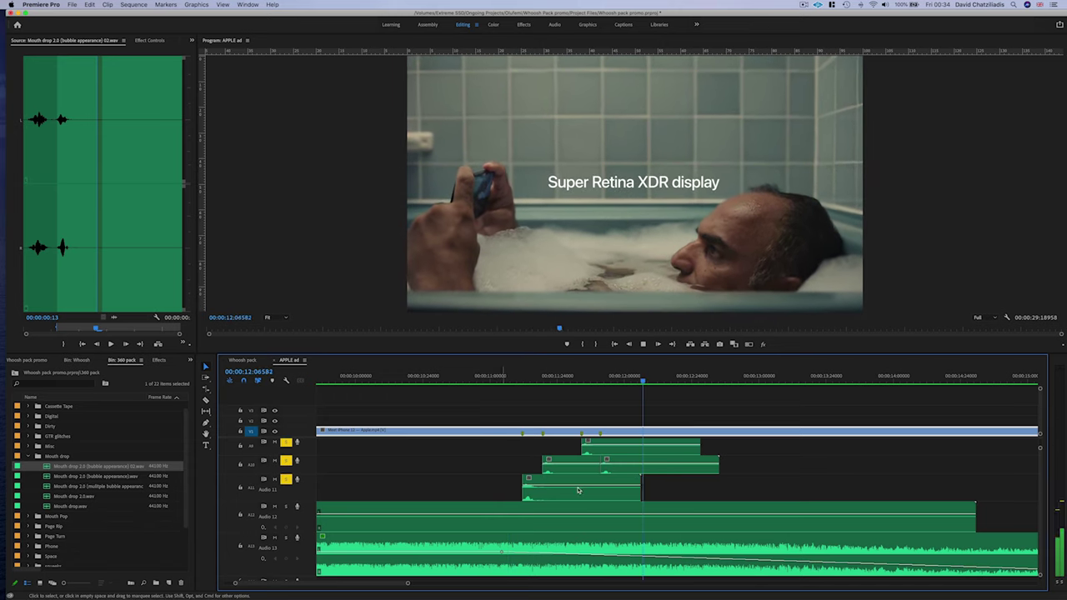
scroll(540, 491, "up", 2)
scroll(546, 484, "right", 3)
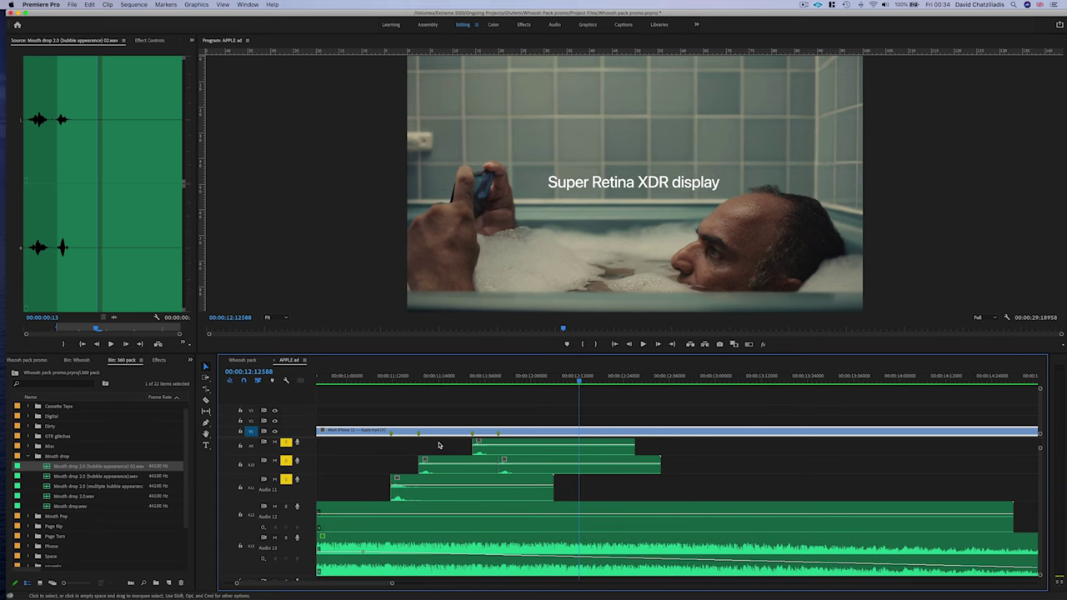
Add very short fade-in transitions to the start of the bubble clips on A11, A10 and A9.
left_click(381, 379)
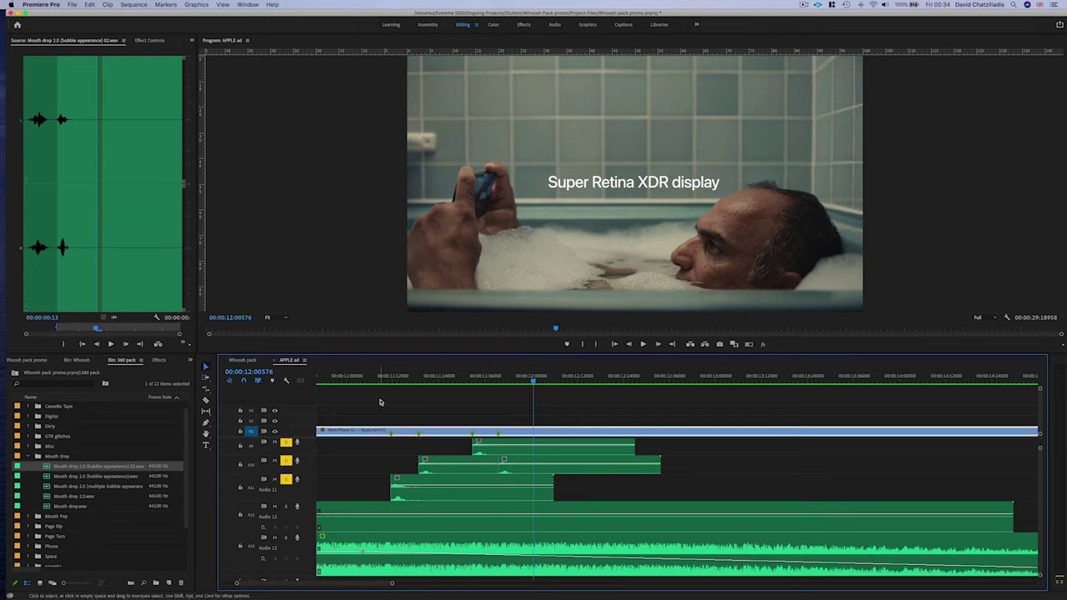
left_click(393, 490)
left_click_drag(393, 490, 392, 489)
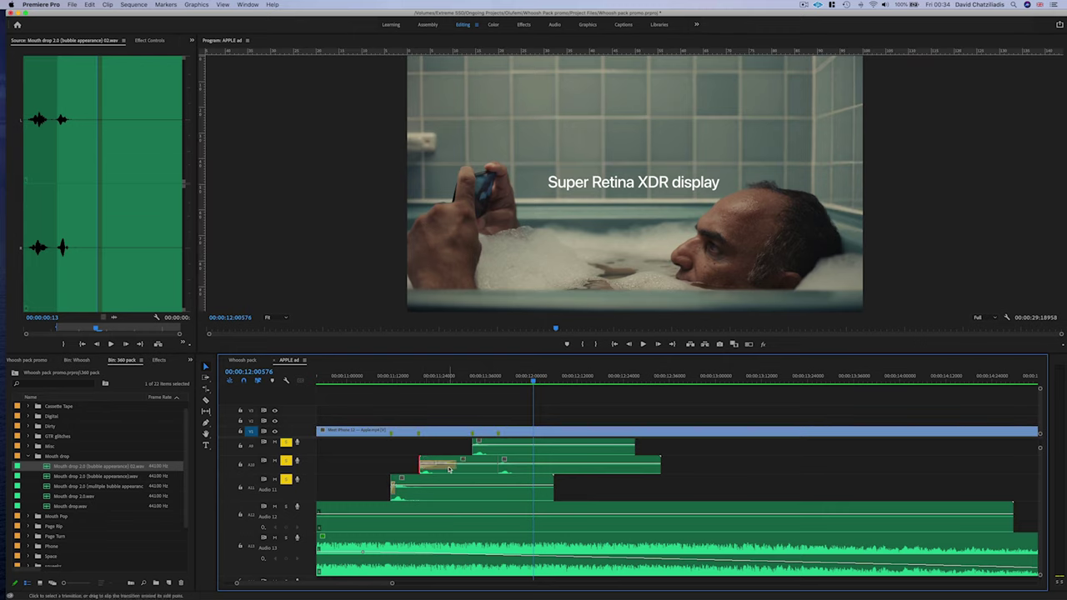
left_click_drag(455, 467, 423, 467)
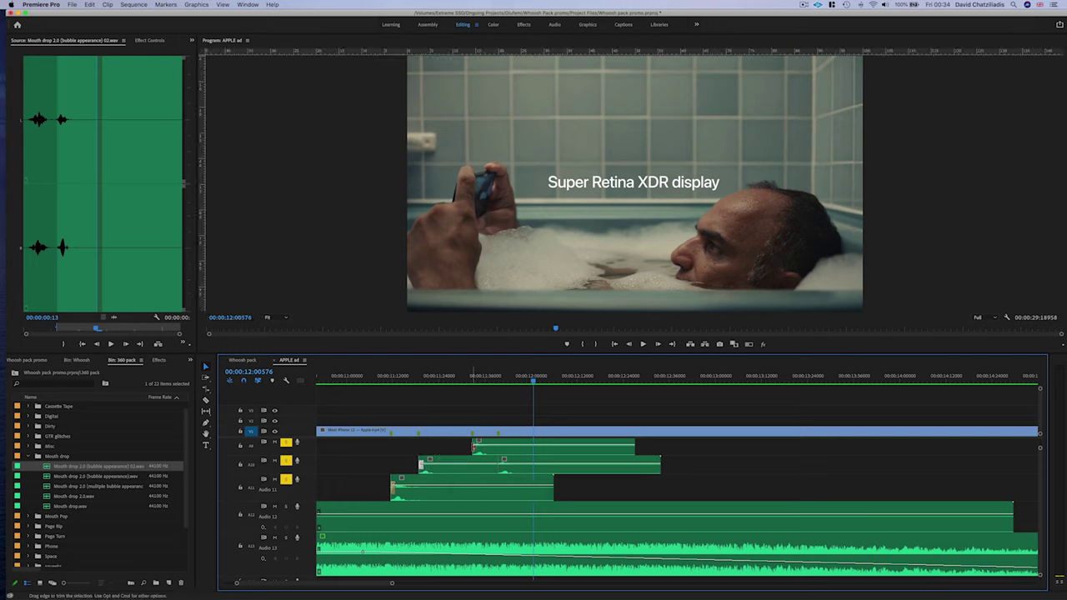
left_click_drag(509, 451, 479, 451)
Play the four faded bubbles under the title and turn off solo on A9, A10 and A11.
left_click(373, 382)
key("space")
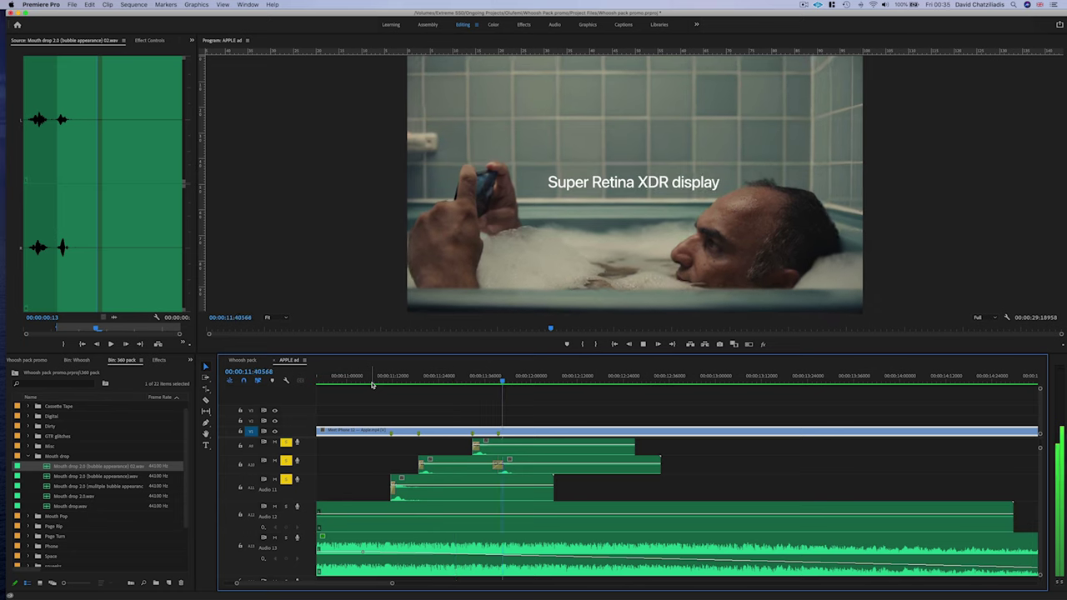
scroll(422, 472, "down", 3)
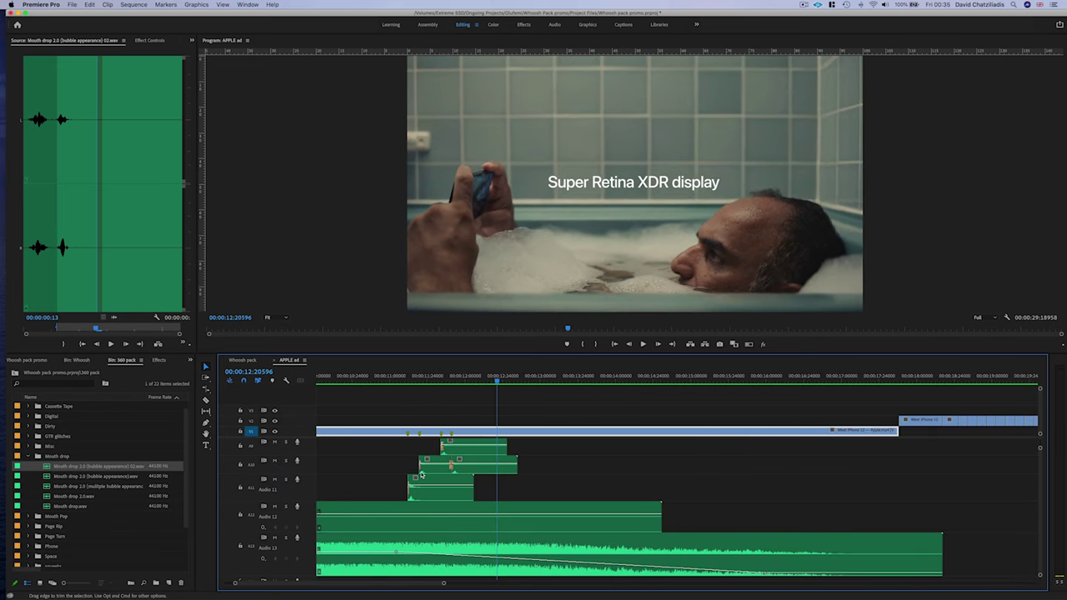
scroll(422, 472, "up", 1)
scroll(422, 472, "down", 4)
scroll(411, 479, "left", 5)
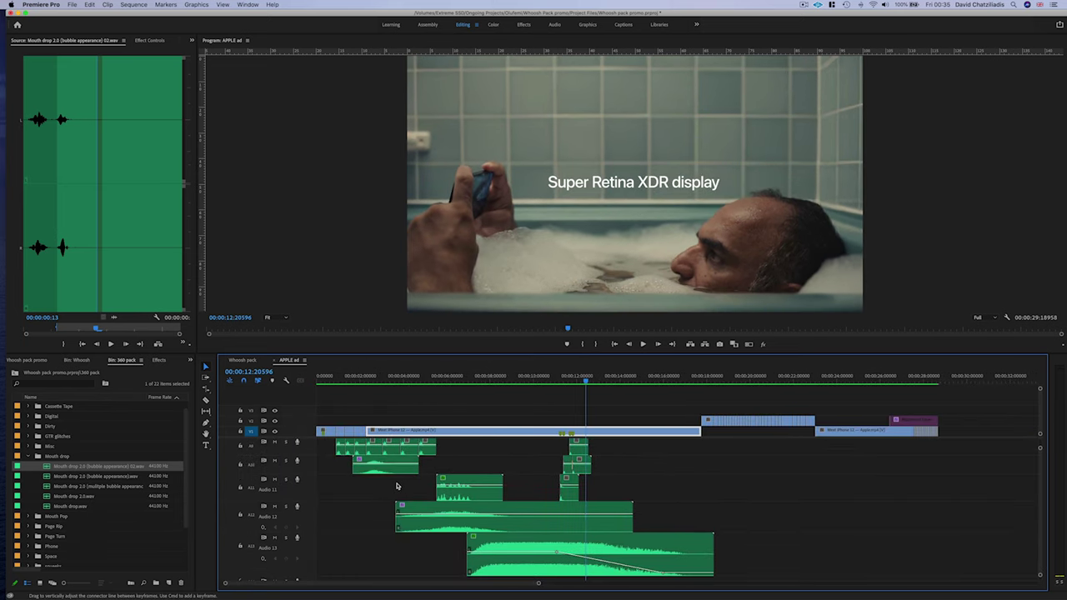
scroll(397, 486, "down", 2)
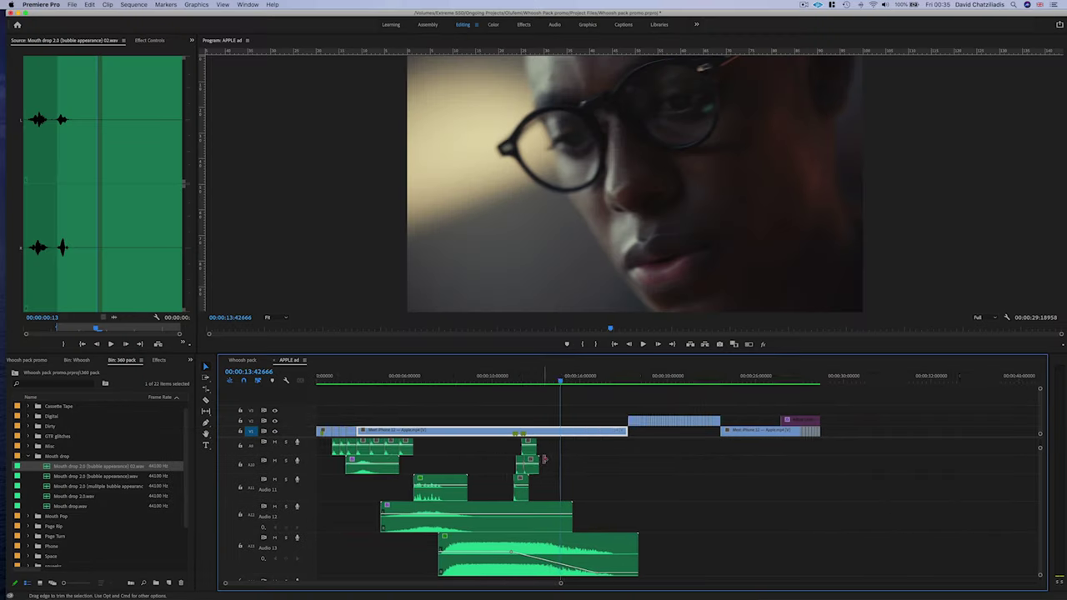
At the half-submerged face shot around 13:04, load Mouth drop 2.0 (multiple bubble appearances) 03.wav and set its in point at 00:00:00:15.
scroll(544, 459, "up", 3)
left_click(515, 378)
scroll(563, 427, "up", 3)
left_click_drag(516, 380, 543, 386)
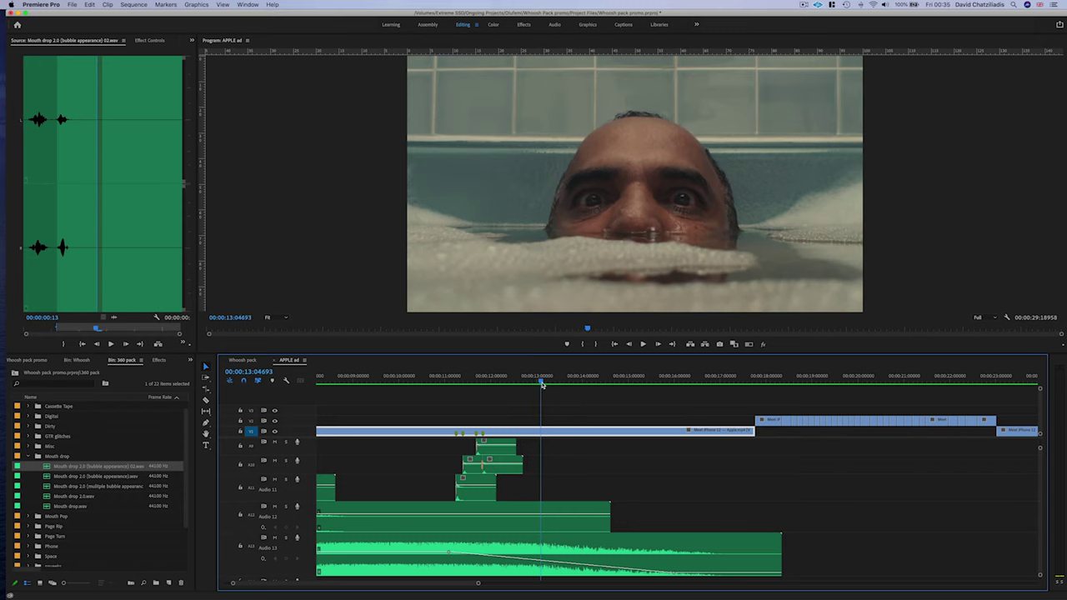
scroll(550, 475, "up", 5)
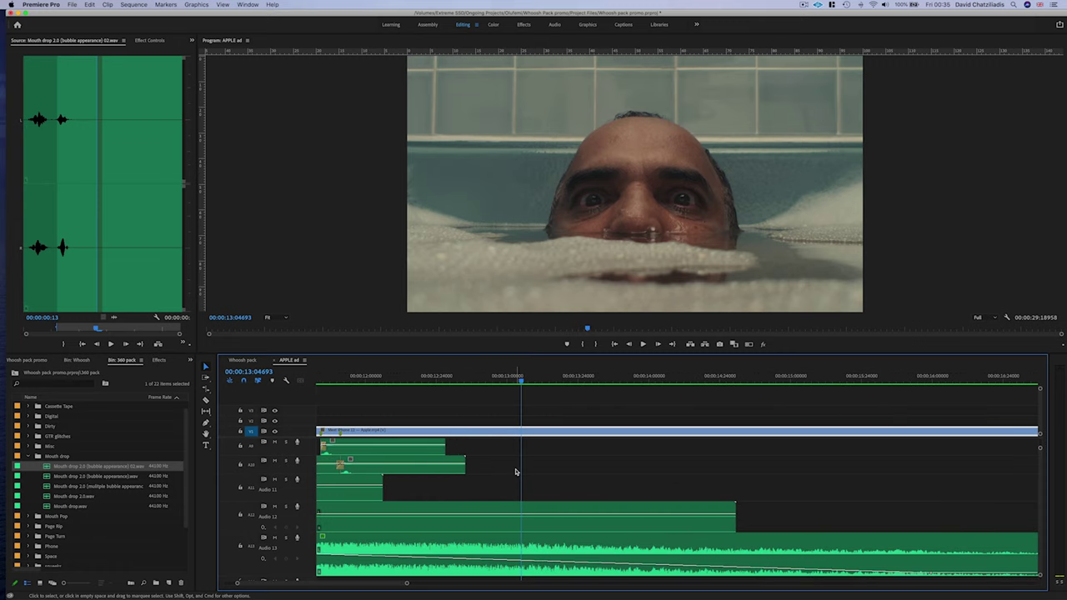
scroll(517, 472, "down", 8)
double_click(112, 477)
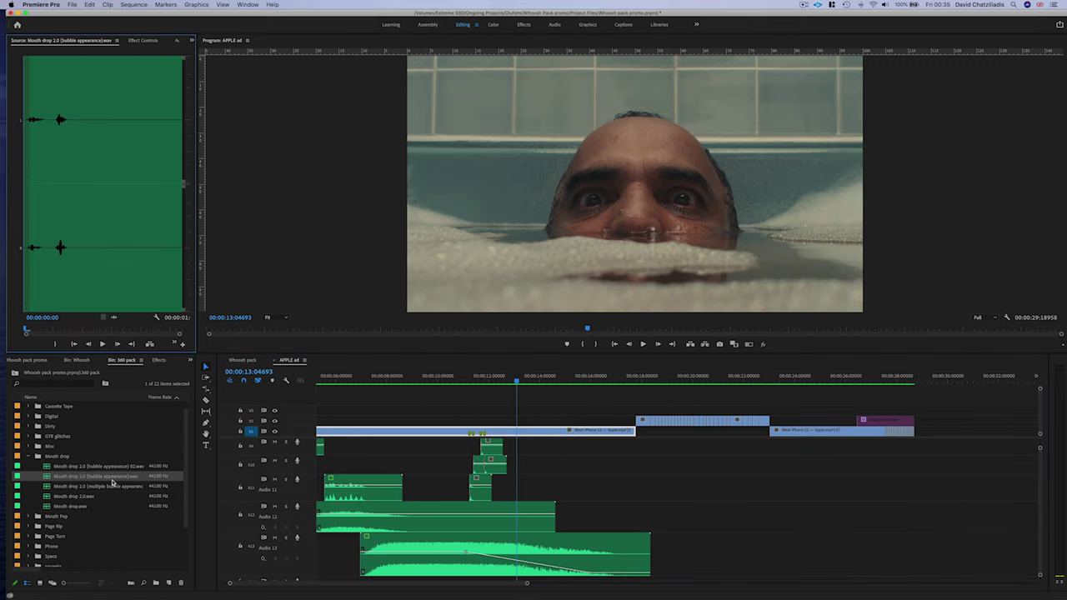
double_click(98, 486)
left_click(73, 265)
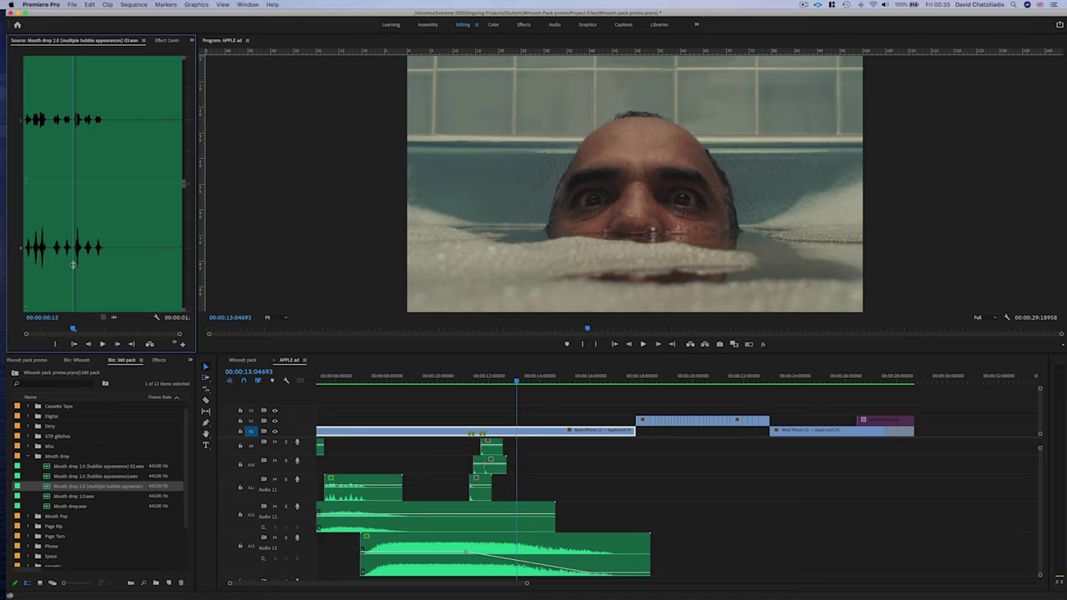
left_click_drag(73, 265, 95, 267)
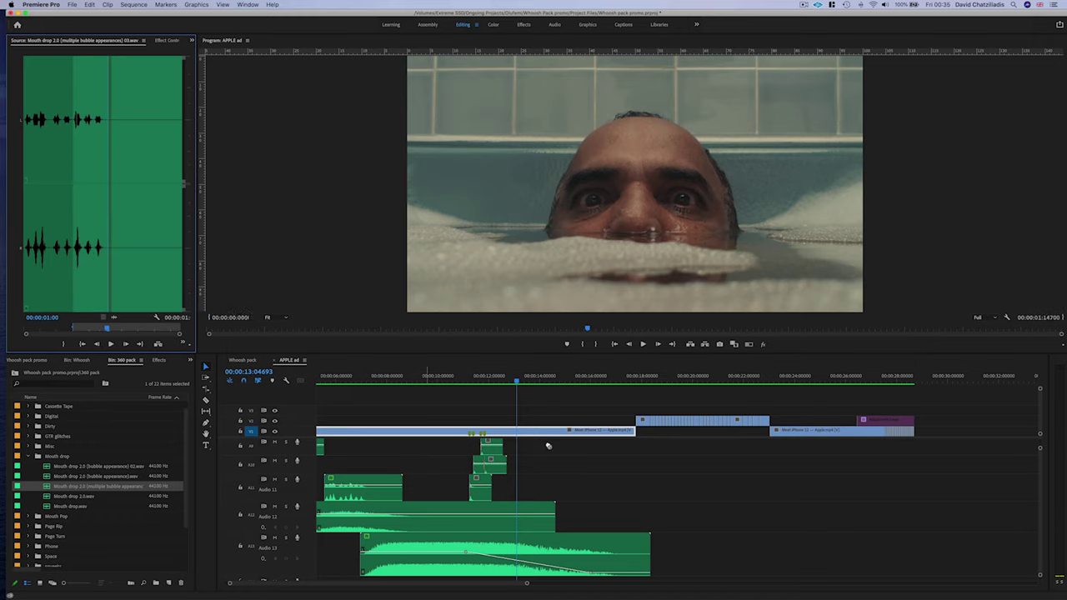
Place the bubble on A11 at the half-submerged face shot, trimmed short with a brief fade-in, and play it back.
left_click_drag(522, 484, 521, 483)
scroll(519, 452, "up", 5)
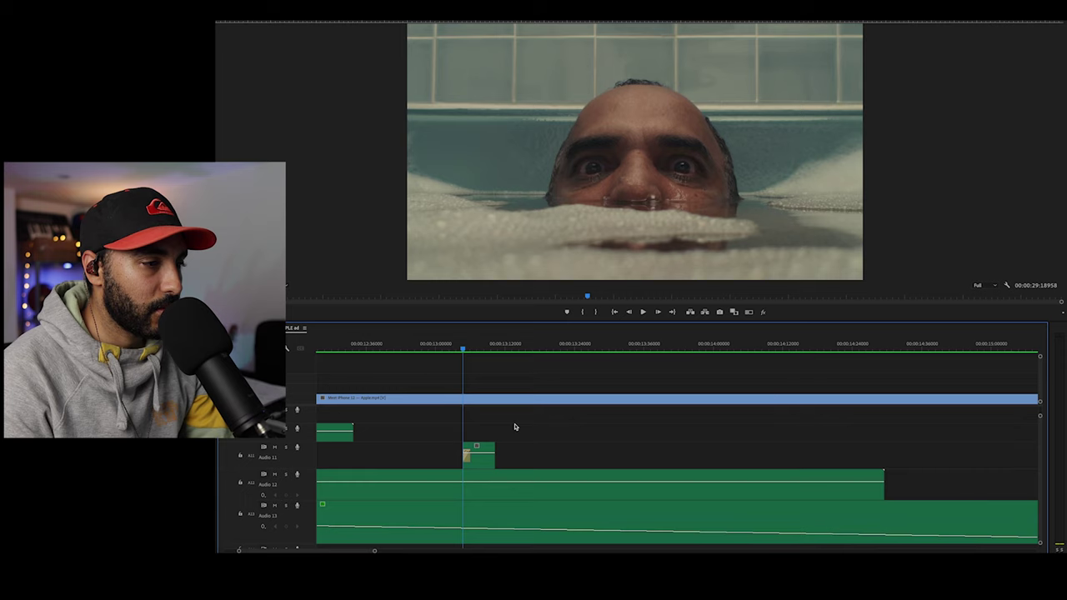
scroll(517, 426, "down", 1)
left_click(429, 350)
key("space")
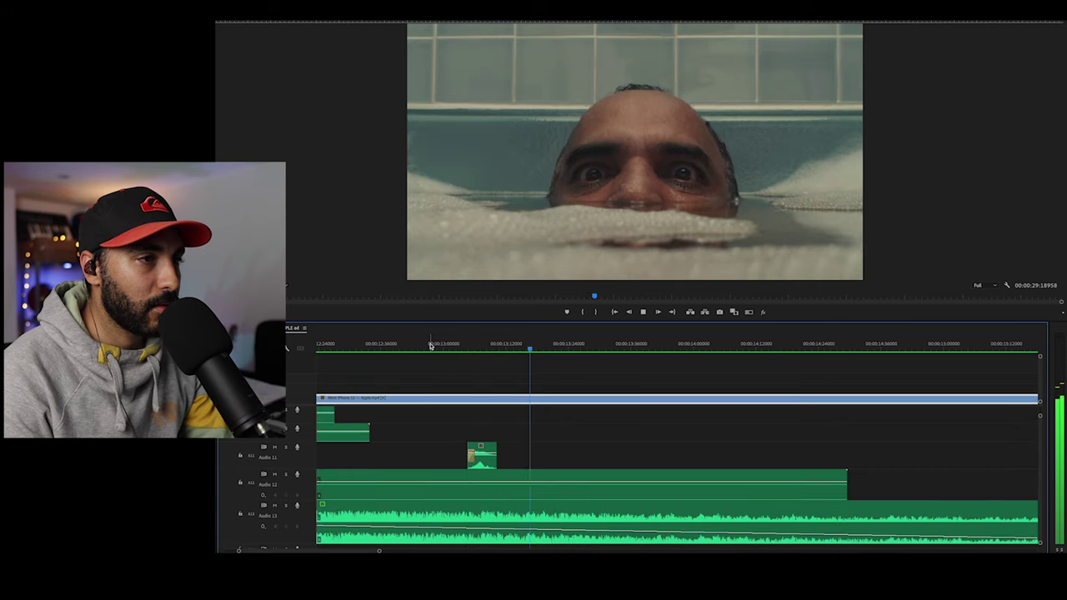
key("space")
scroll(453, 373, "down", 1)
scroll(480, 392, "left", 1)
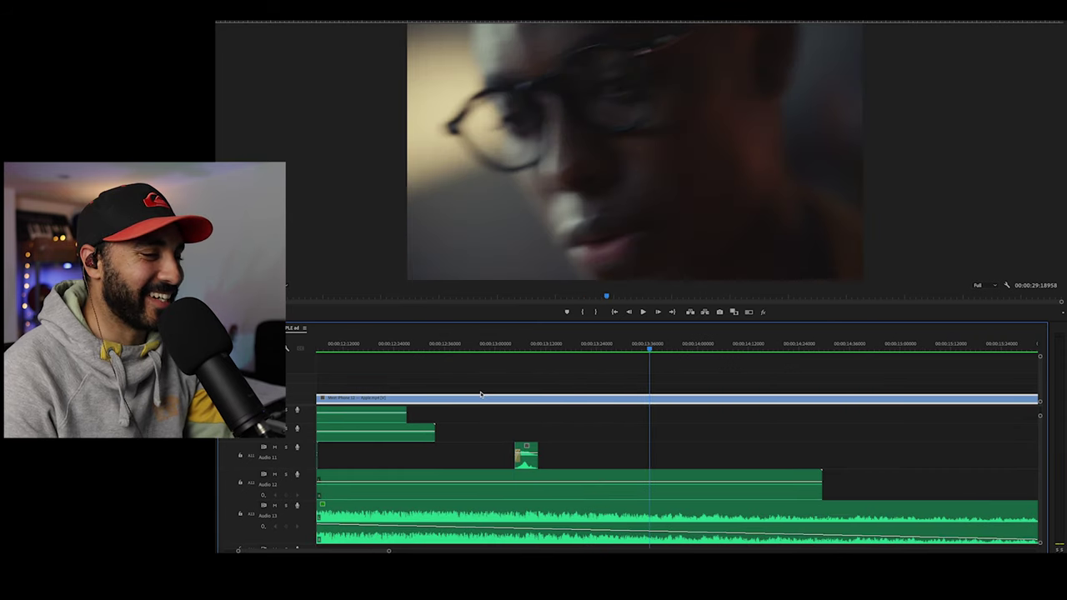
Play the mix from the title bubbles through the half-submerged face into the shot of the man with glasses.
scroll(500, 388, "down", 2)
scroll(514, 391, "up", 3)
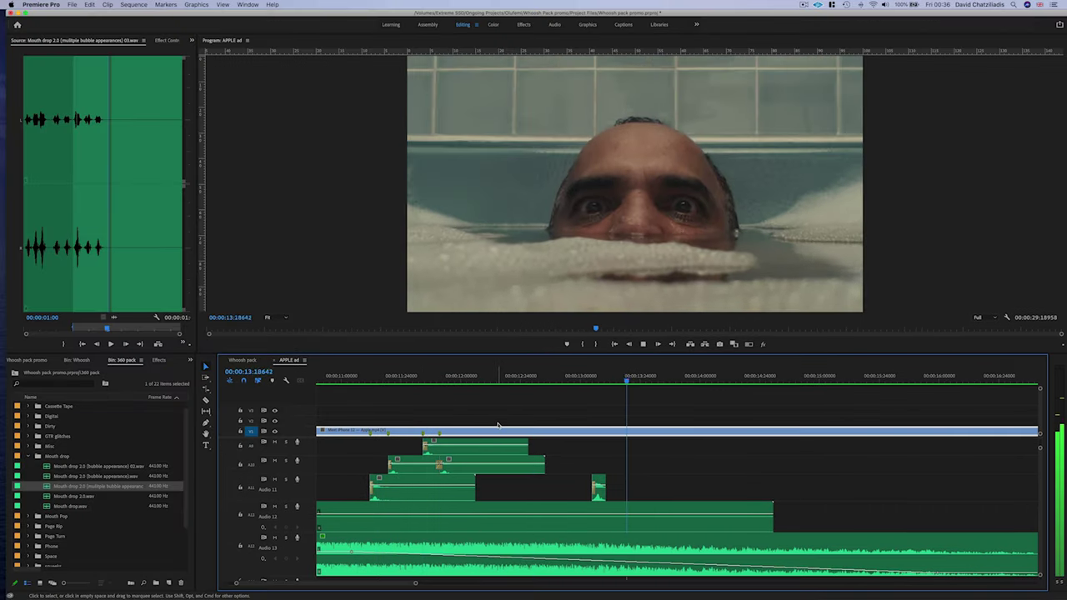
key("space")
scroll(608, 486, "up", 2)
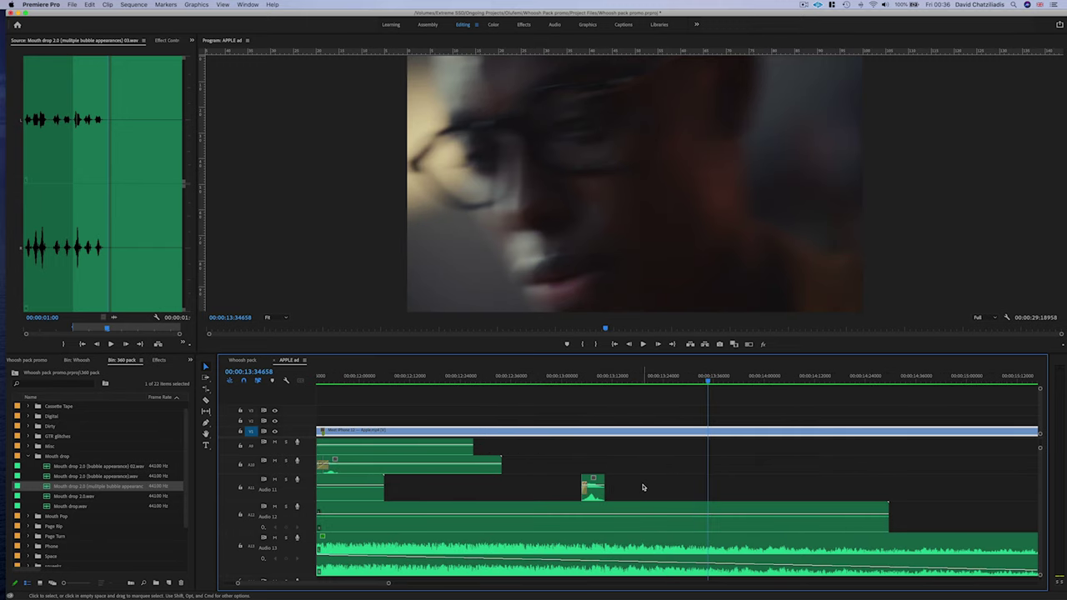
scroll(642, 488, "down", 2)
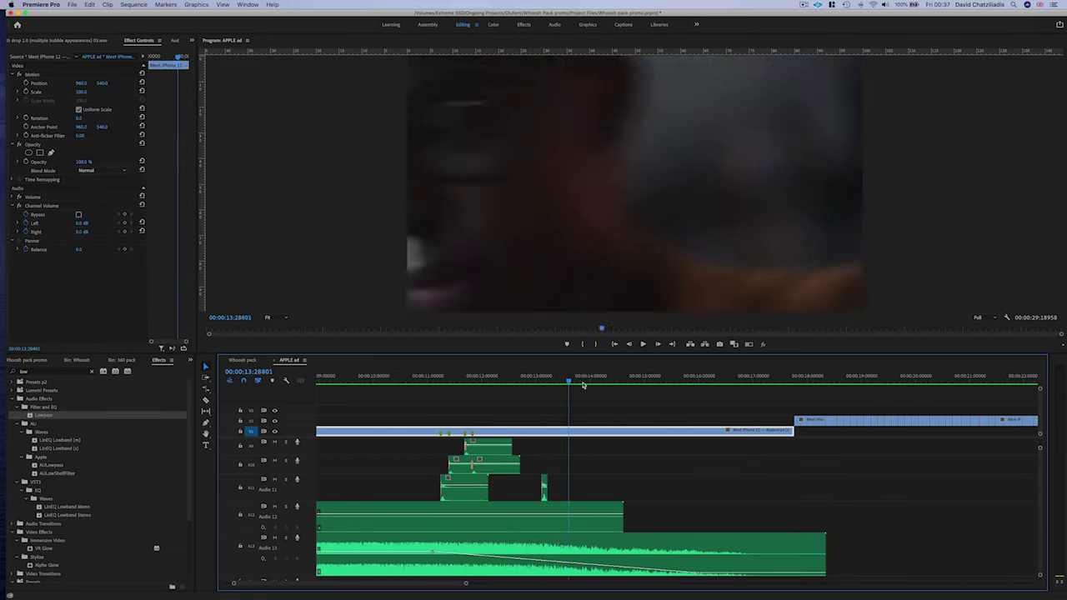
Find the blurred cut into the man with glasses around 13:28 and browse the 360 pack for a whip sound.
mouse_move(582, 385)
left_mouse_down()
mouse_move(555, 388)
mouse_move(581, 388)
mouse_move(569, 388)
left_mouse_up()
scroll(584, 457, "down", 2)
scroll(584, 457, "down", 2)
scroll(575, 485, "down", 1)
scroll(572, 484, "up", 3)
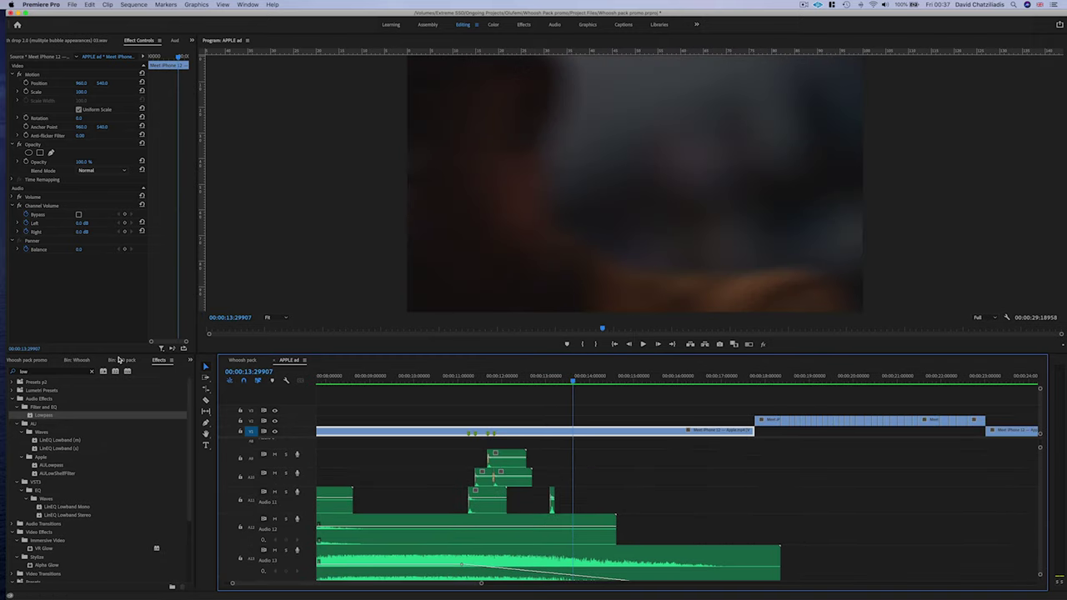
left_click(121, 359)
left_click(28, 456)
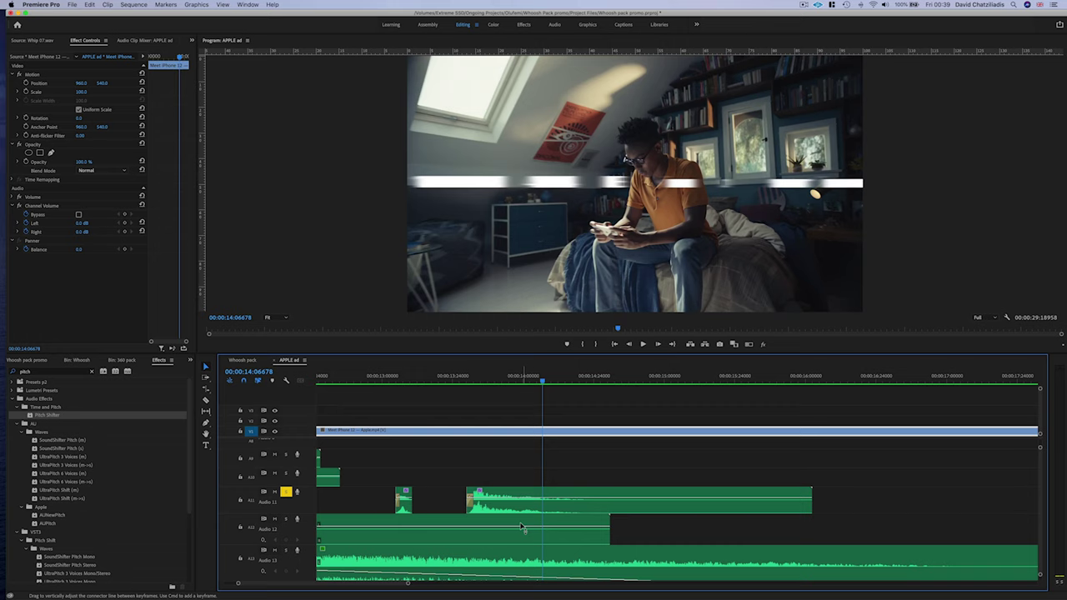
Replace the whip on A11 with Short Whoosh 86 (fireball fly by).wav over the cut to the man with glasses and play it.
left_click(505, 500)
key("Delete")
left_click(125, 361)
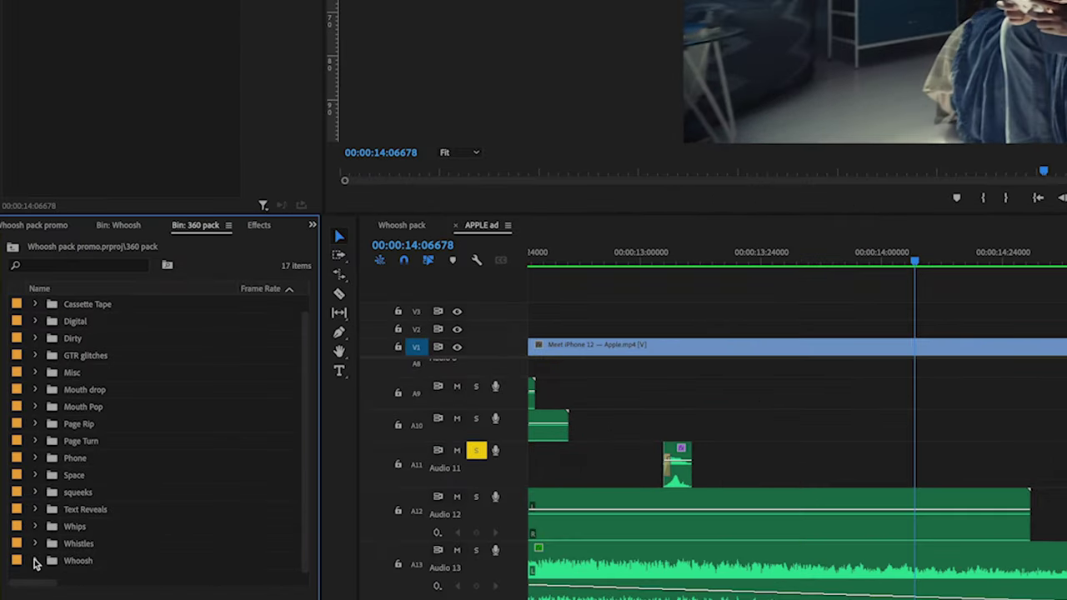
left_click(28, 556)
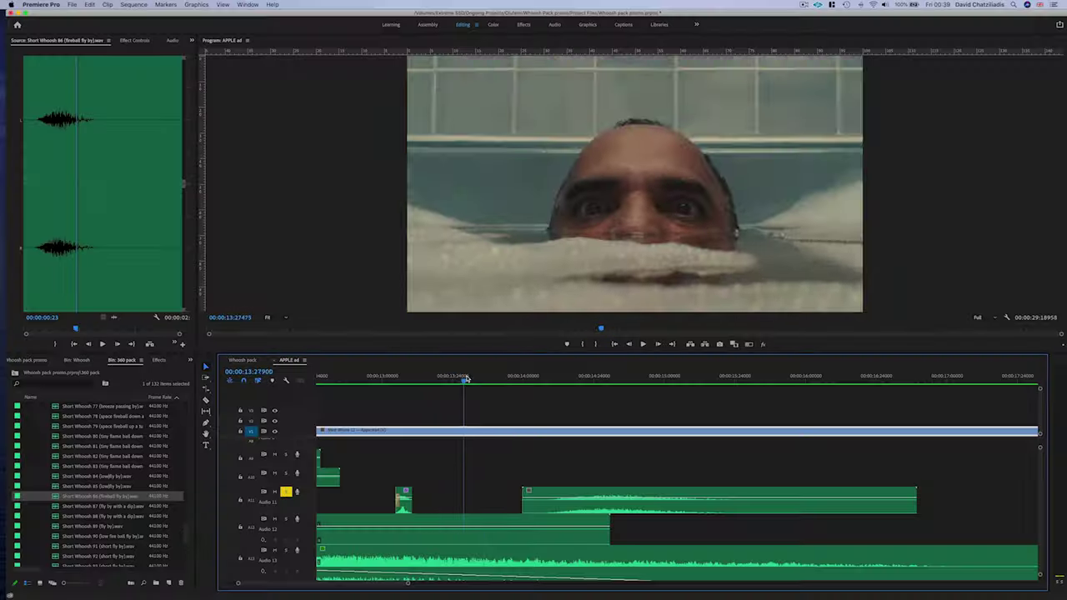
left_click_drag(548, 514, 464, 514)
left_click(440, 381)
key("space")
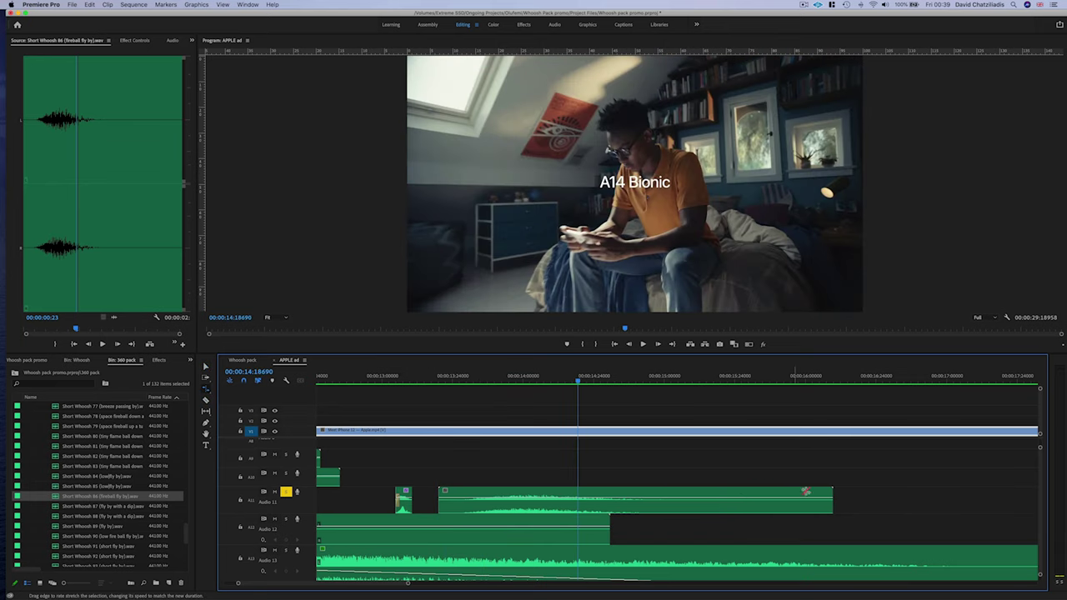
Rate-stretch the whoosh to about half its length, shift it to start around 13:24 and play it back.
left_click_drag(832, 505, 783, 506)
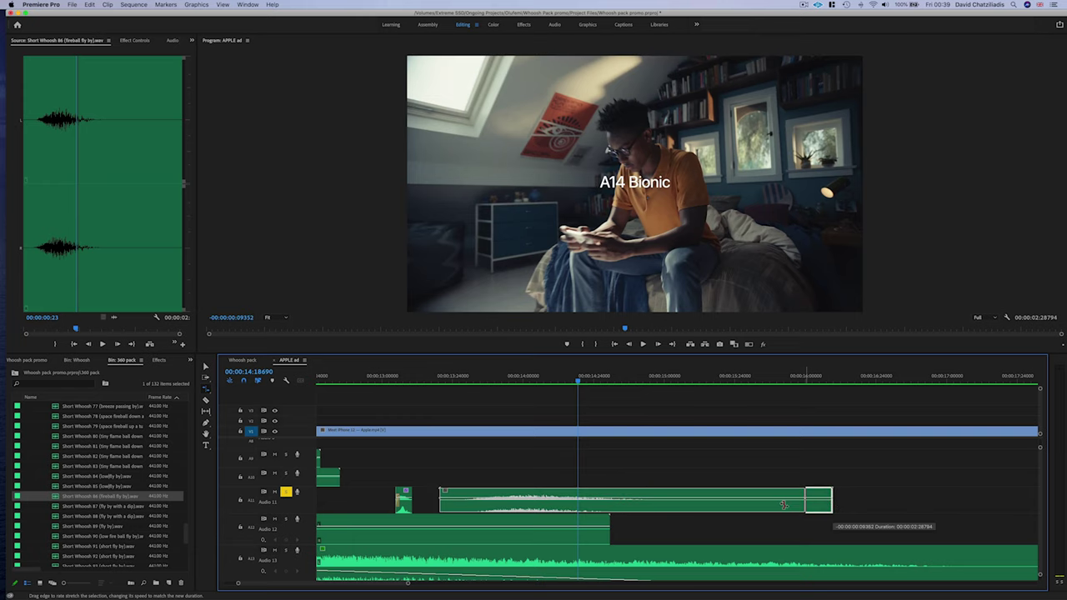
left_click_drag(639, 504, 637, 503)
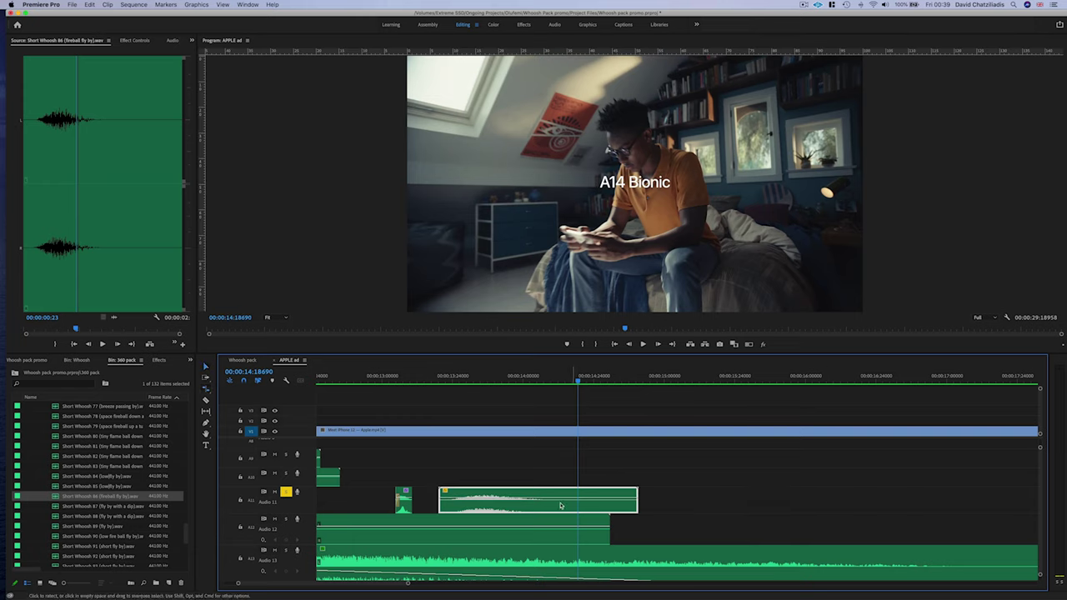
left_click_drag(505, 509, 519, 508)
left_click(445, 376)
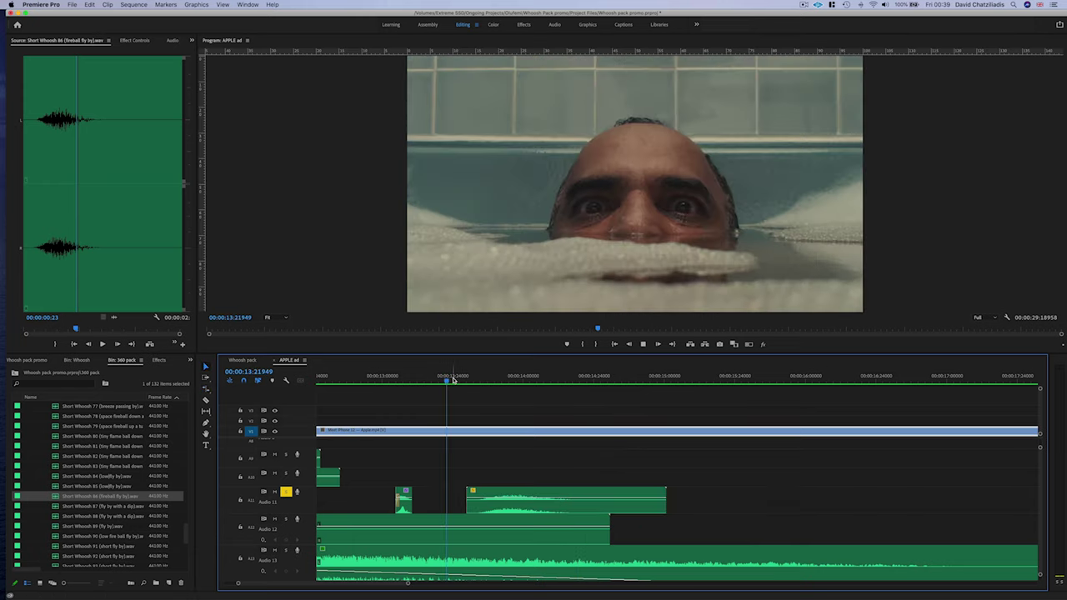
key("space")
left_click(503, 503)
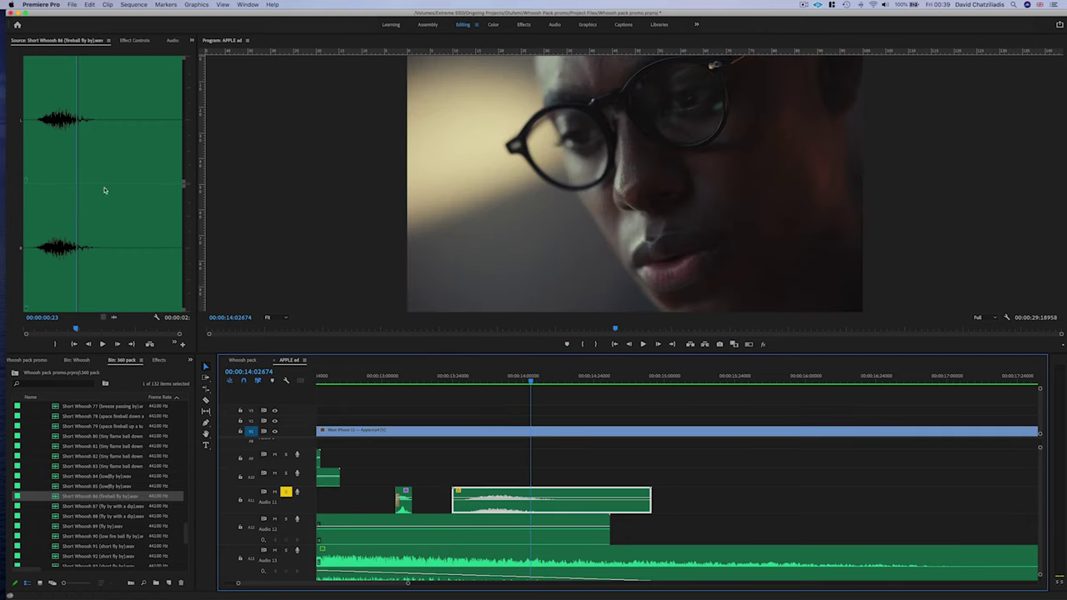
Apply Pitch Shifter to the whoosh, lower it by 4 semitones and play the result.
left_click(134, 40)
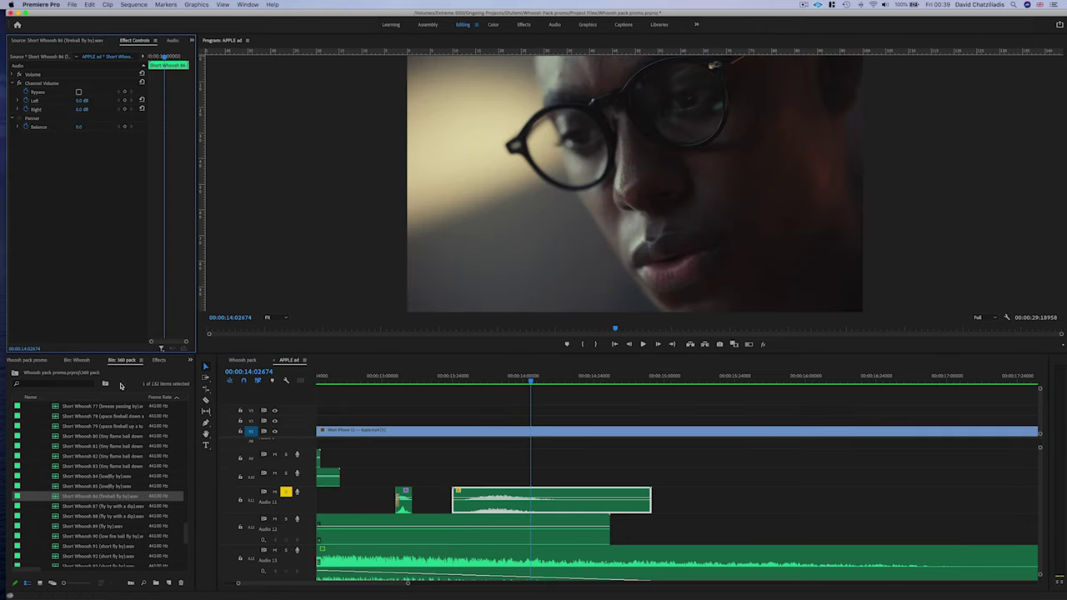
left_click(160, 361)
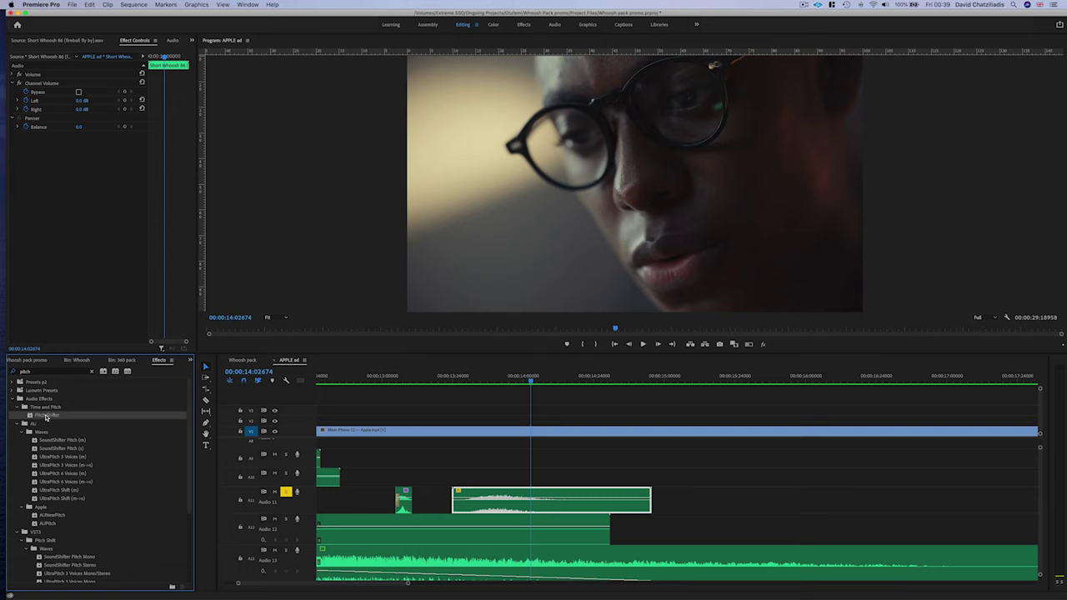
double_click(45, 415)
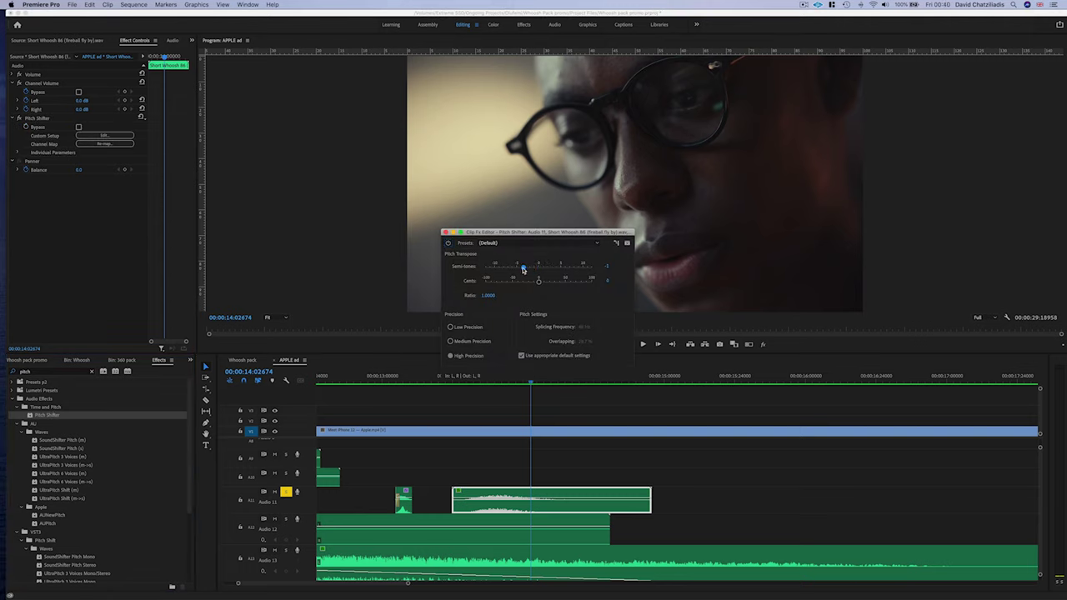
left_click_drag(549, 235, 540, 154)
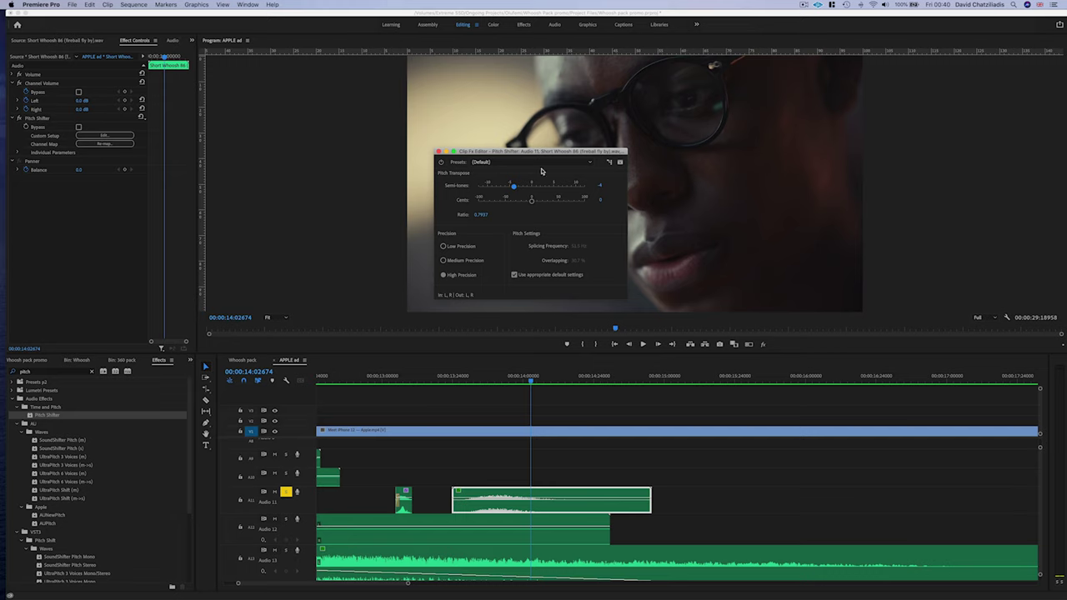
left_click(434, 397)
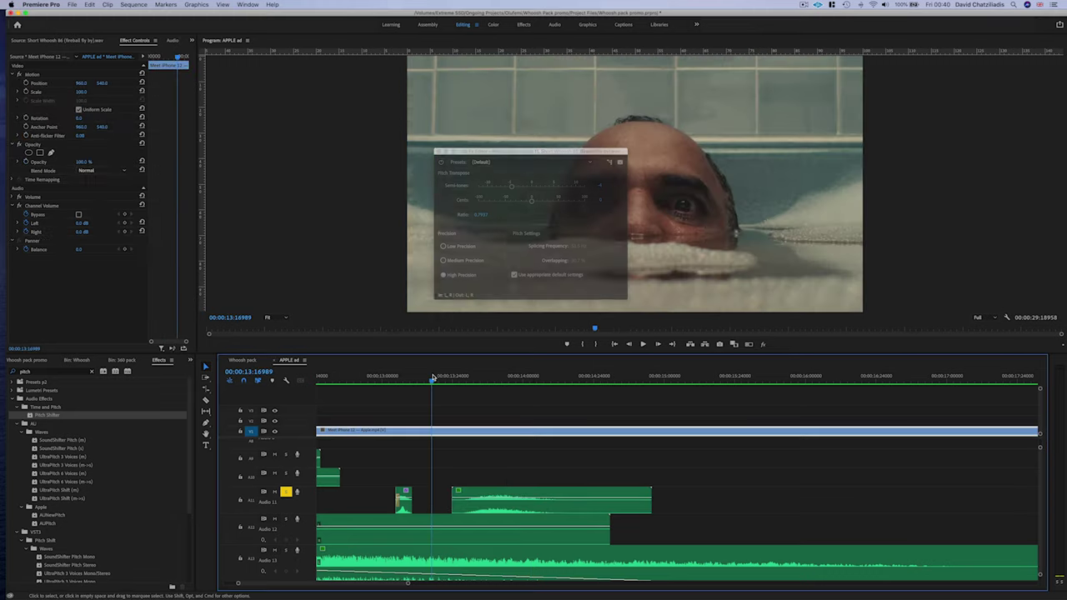
key("space")
Add the Lowpass effect to the whoosh with a cutoff of about 823 Hz and play it over the cut.
left_click(524, 504)
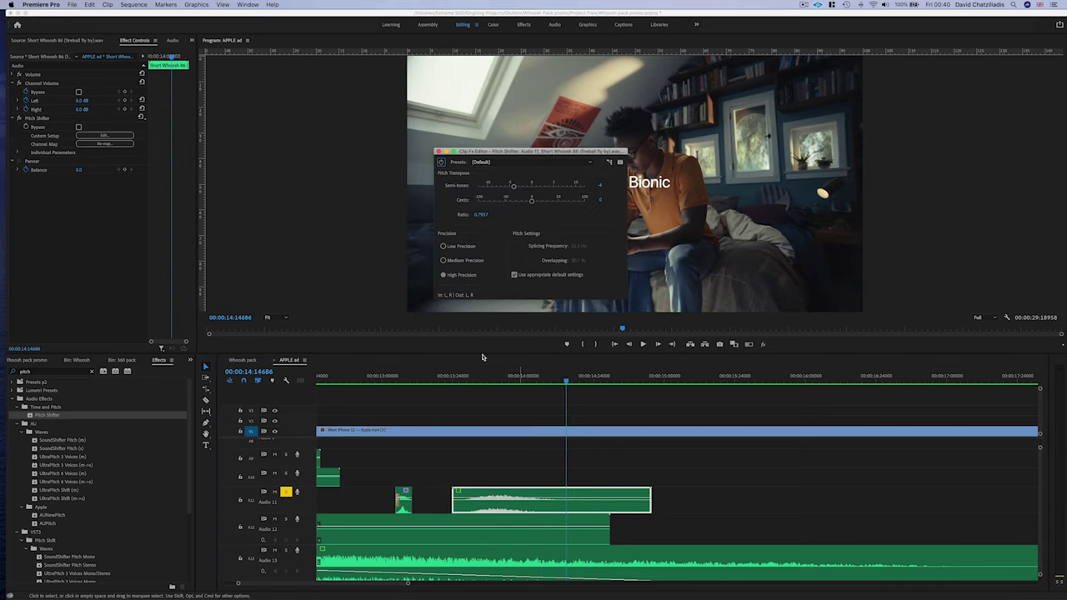
left_click(81, 373)
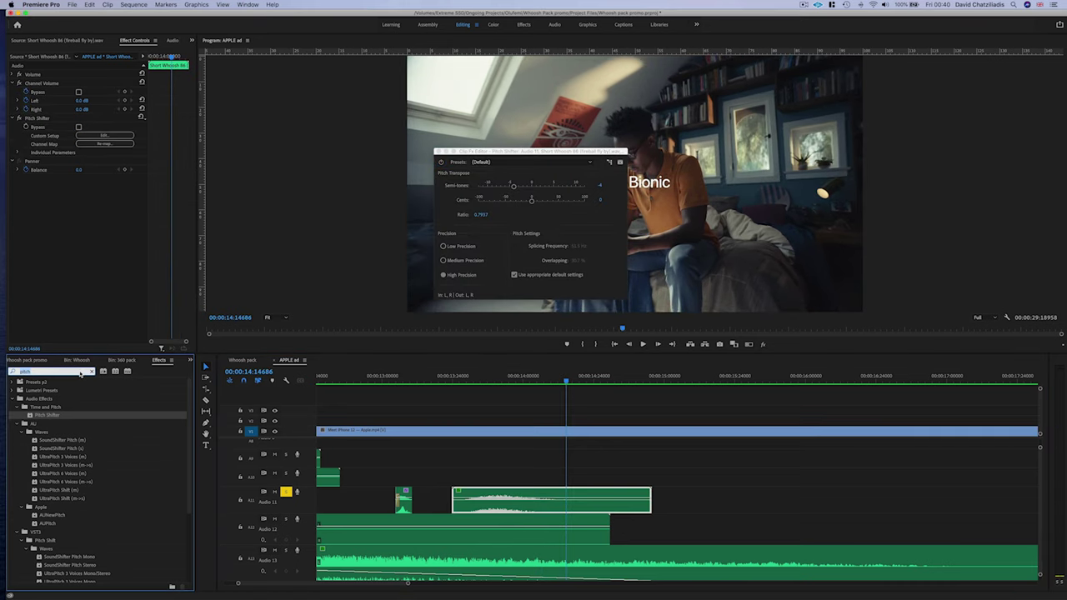
type("lowpa")
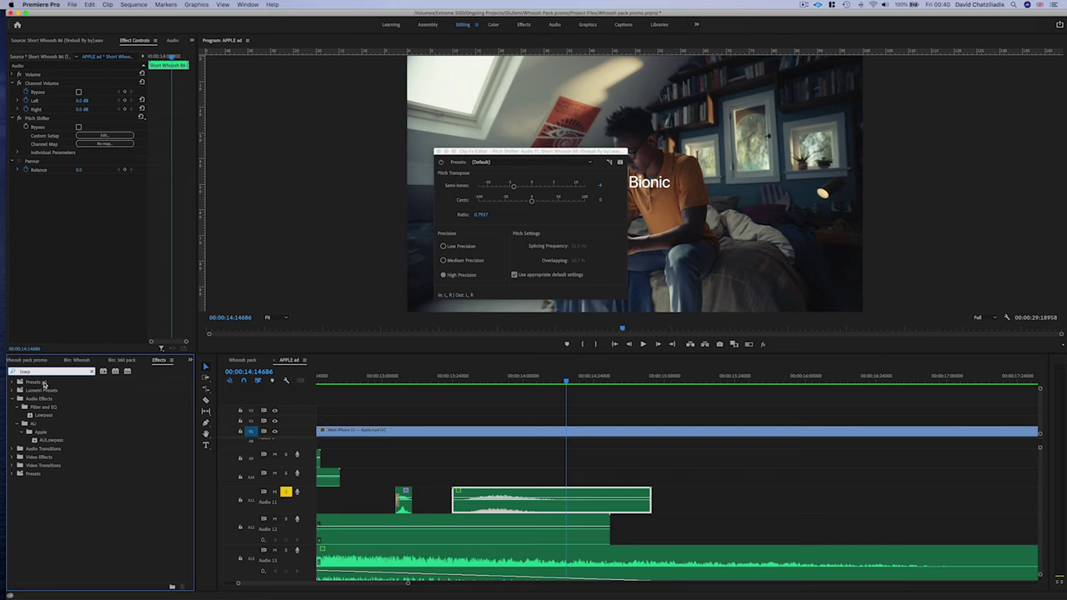
left_click_drag(43, 415, 206, 429)
left_click_drag(498, 505, 498, 504)
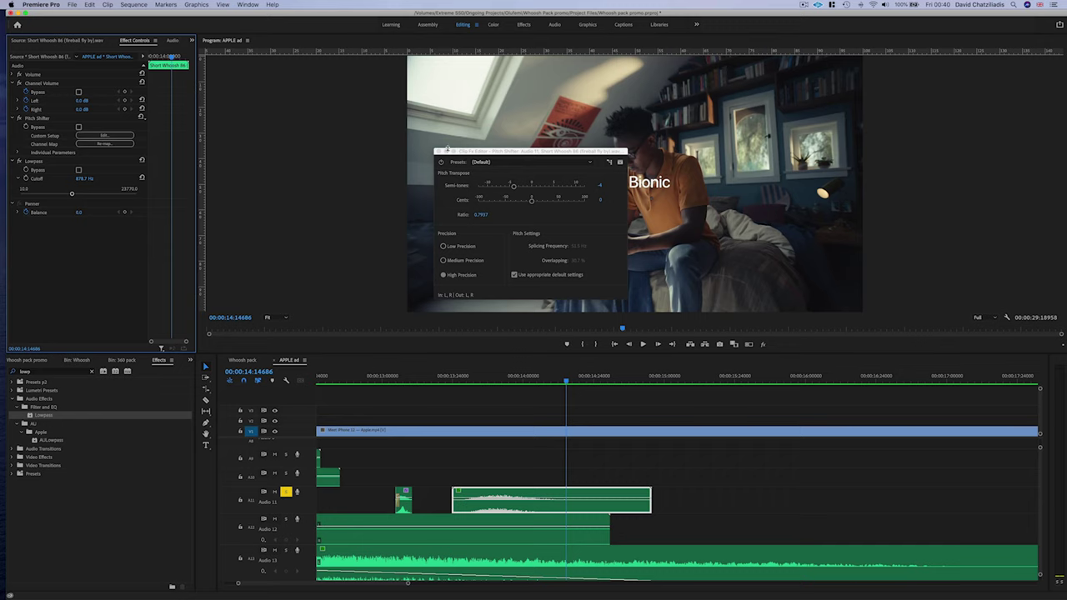
left_click(437, 153)
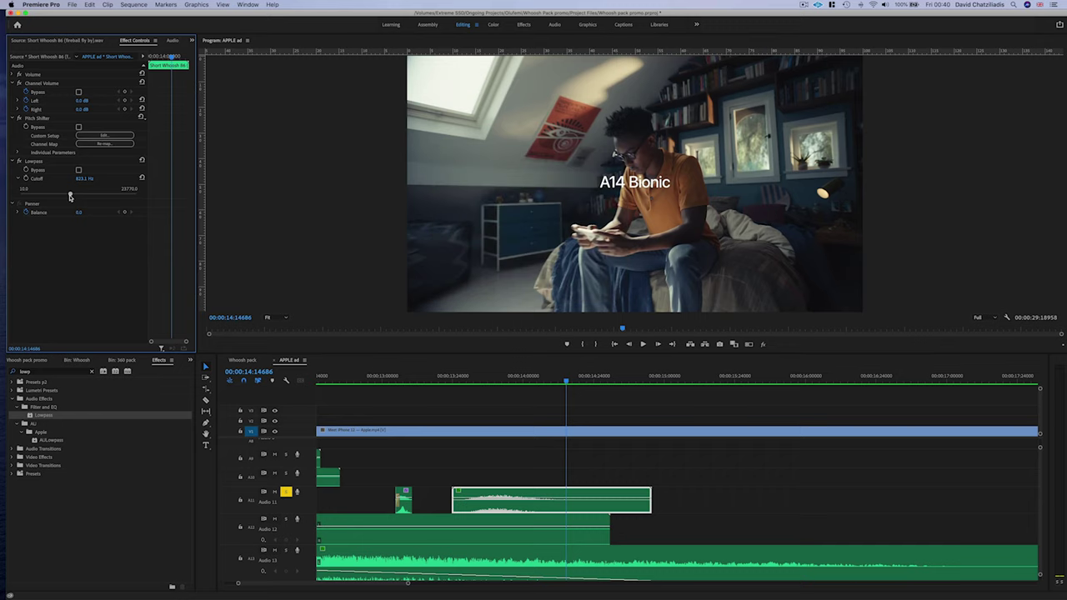
left_click(439, 381)
key("space")
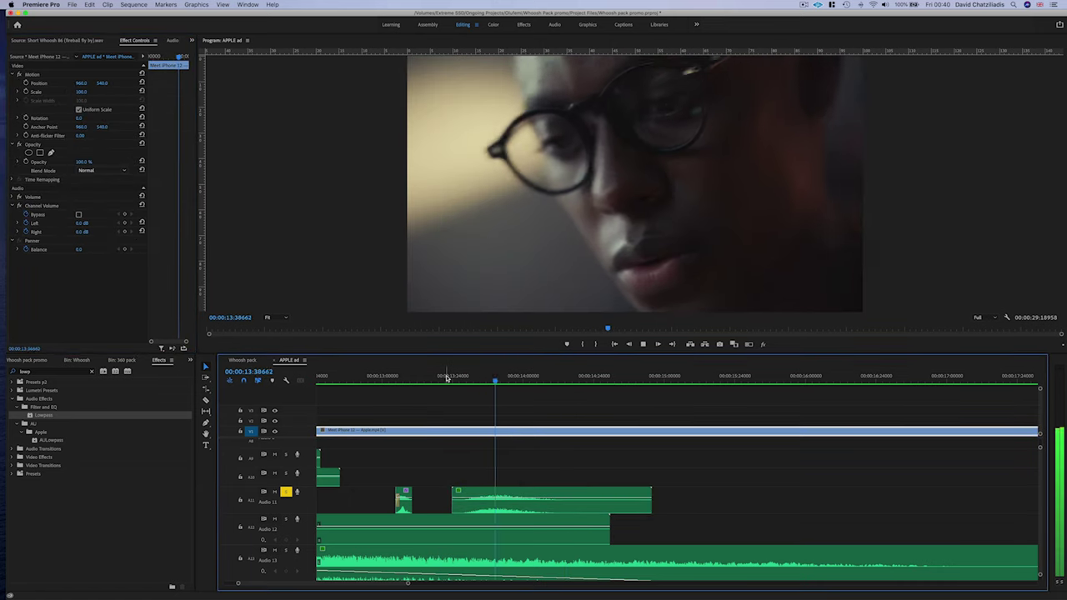
key("space")
Turn off solo on A11 and play the full mix from the title bubbles to the A14 Bionic title.
left_click(289, 492)
scroll(502, 470, "left", 6)
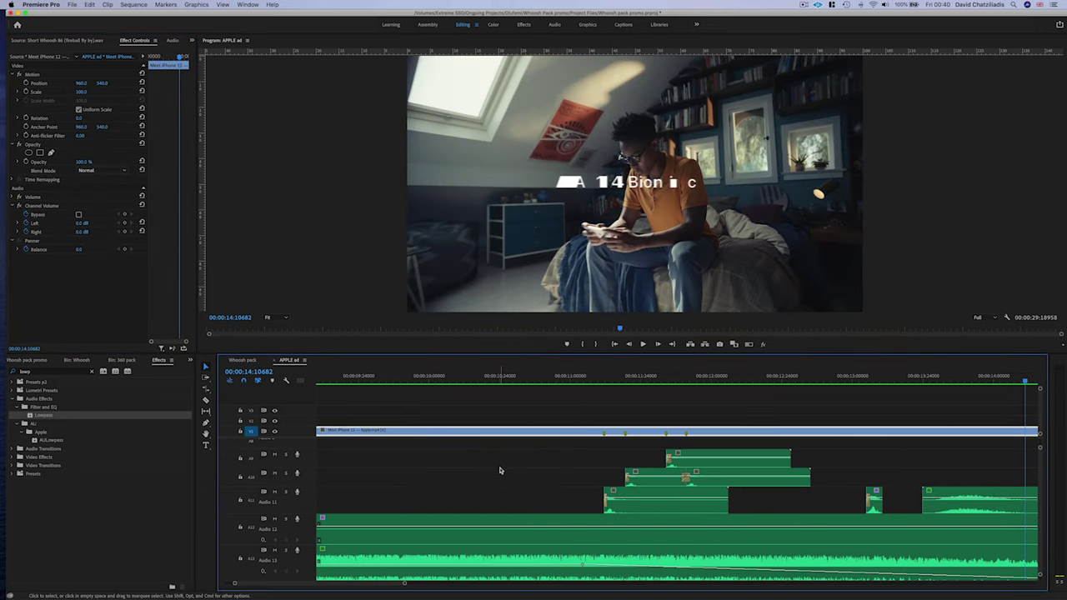
scroll(502, 470, "down", 8)
scroll(572, 479, "up", 4)
scroll(528, 411, "up", 2)
left_click(472, 377)
key("space")
key("space")
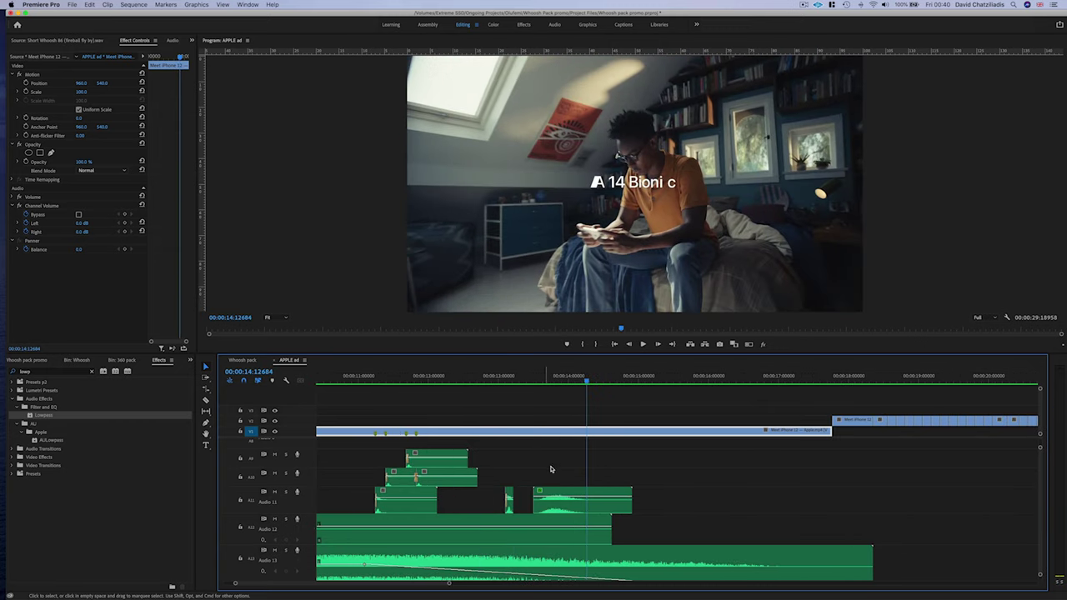
Save the project and play the mix from the half-submerged face just before the cut, around 13:27.
scroll(538, 490, "up", 1)
scroll(542, 511, "down", 3)
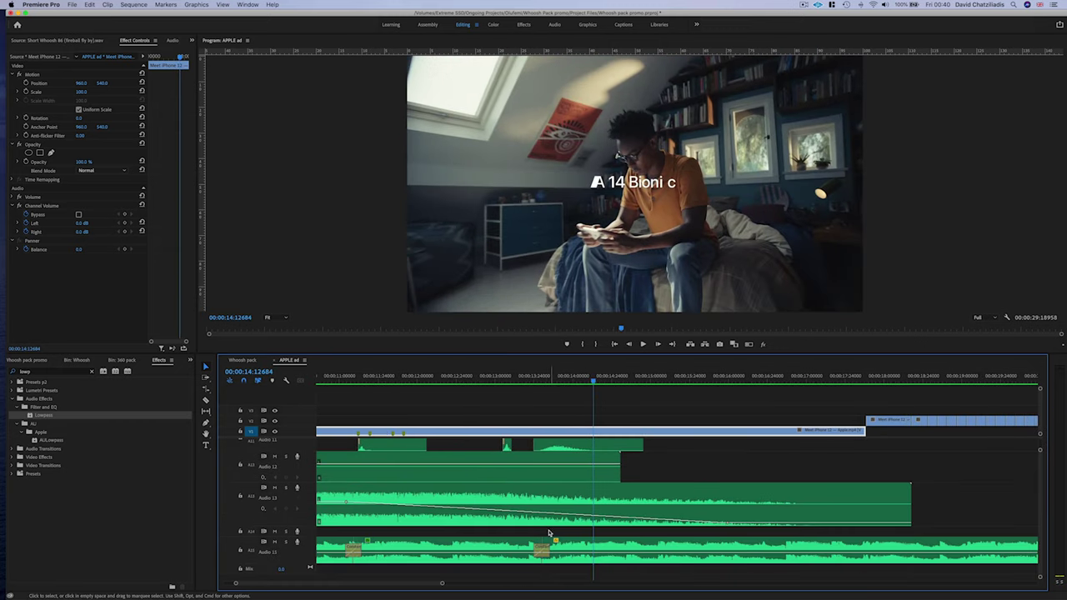
scroll(541, 543, "down", 1)
scroll(548, 486, "up", 1)
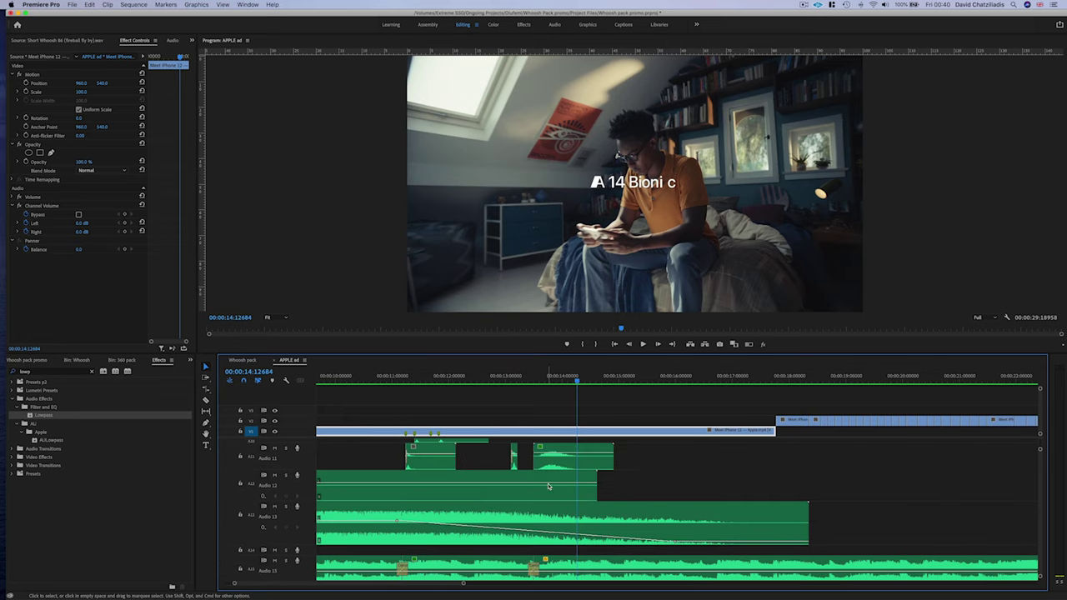
left_click(536, 380)
left_click_drag(536, 381, 539, 385)
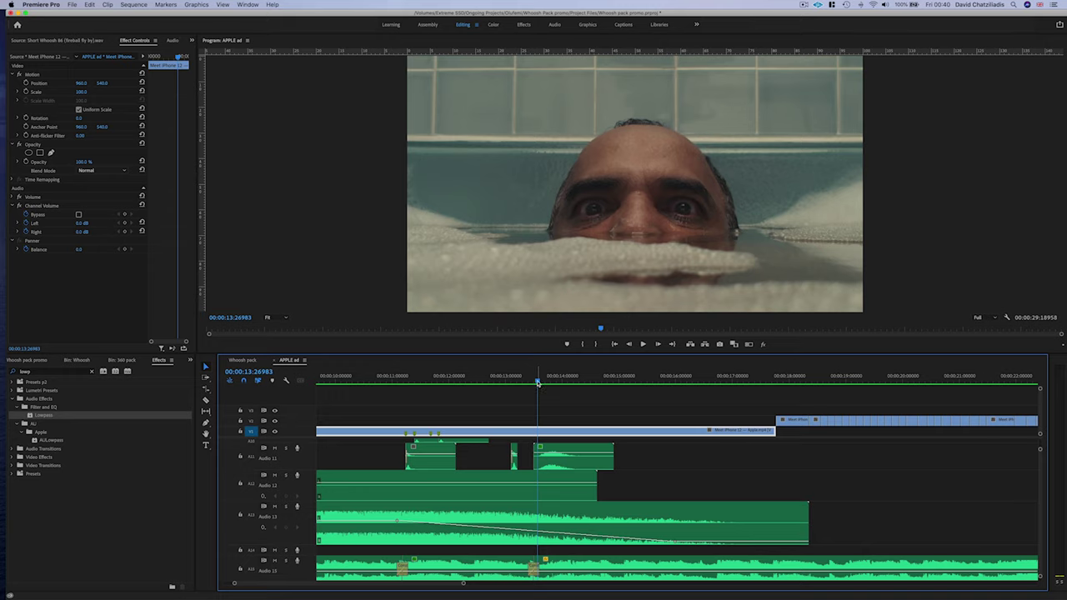
key("super+s")
key("space")
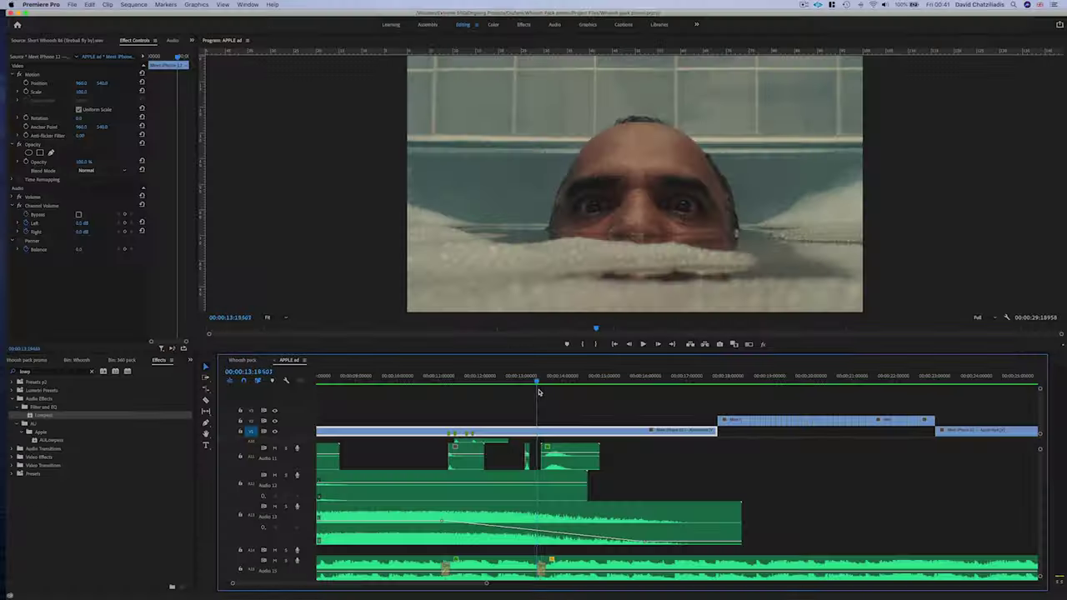
At the A14 Bionic title's light streak around 14:07, load Digital 07 (sword, anime move).wav from the 360 pack's Digital folder.
left_click_drag(538, 392, 568, 400)
scroll(570, 467, "up", 3)
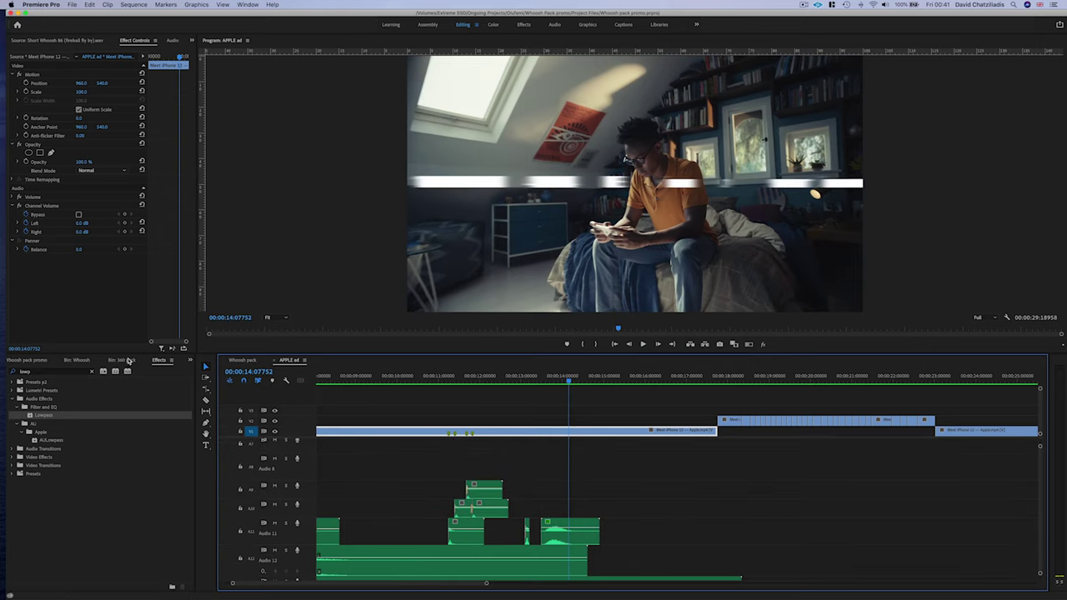
left_click(127, 360)
scroll(62, 486, "up", 5)
scroll(95, 439, "down", 7)
scroll(57, 381, "up", 1)
left_click(44, 340)
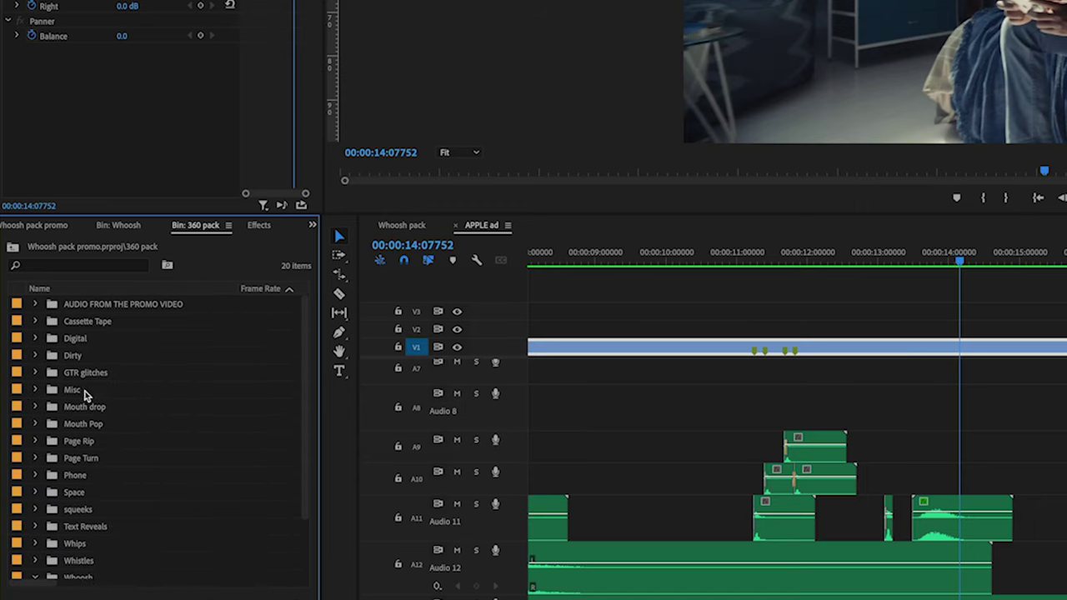
left_click(35, 339)
double_click(125, 356)
double_click(146, 391)
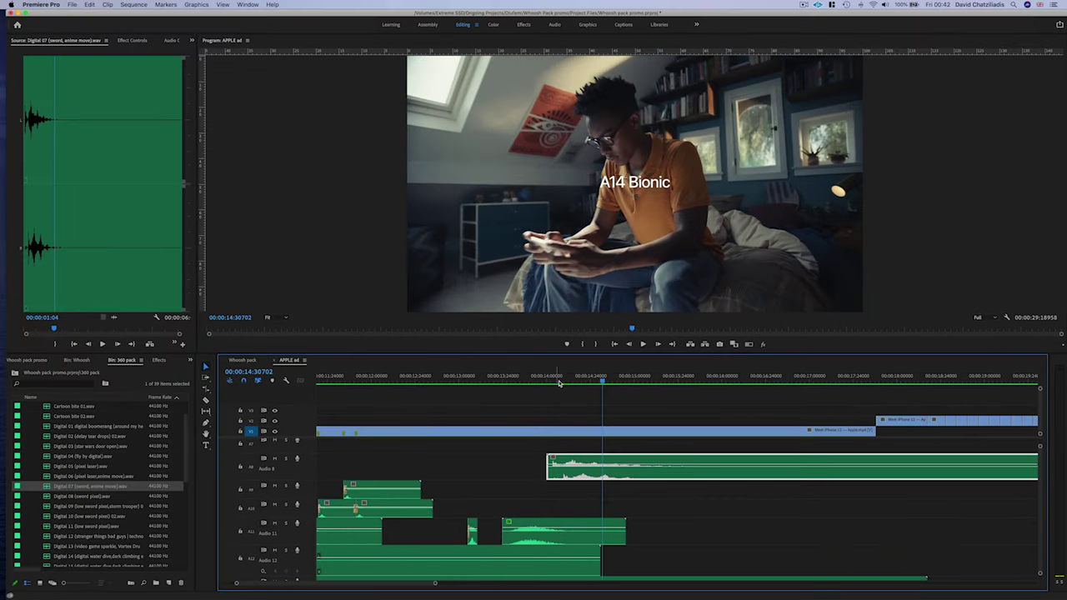
Align the Digital 07 clip on A8 with the title's light streak, give it a brief fade-in and play it soloed.
left_click(547, 383)
left_click_drag(549, 383, 561, 387)
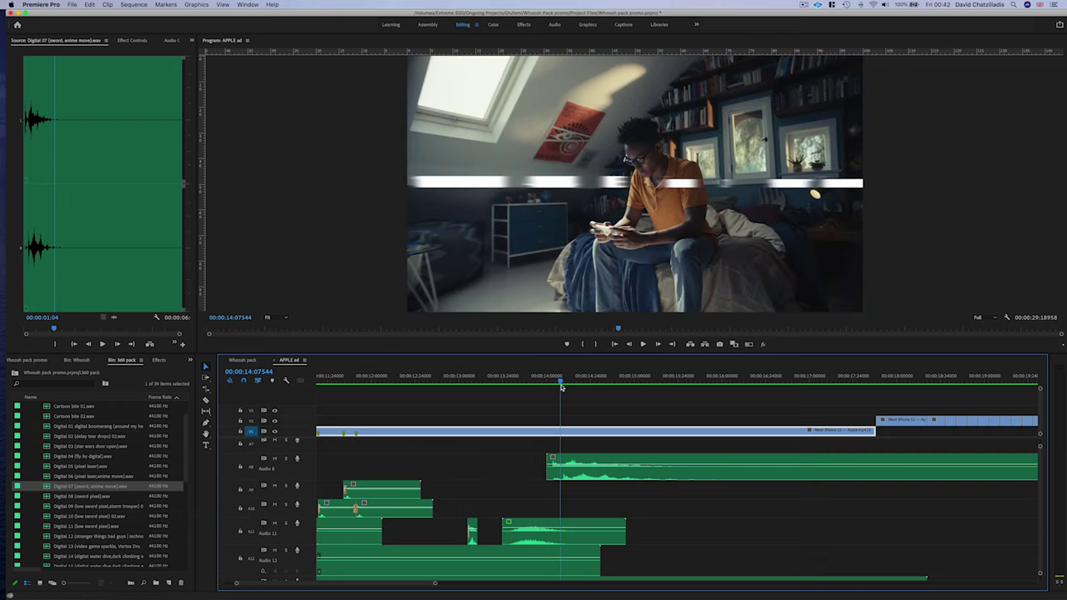
left_click_drag(550, 458, 575, 472)
left_click_drag(501, 382, 548, 383)
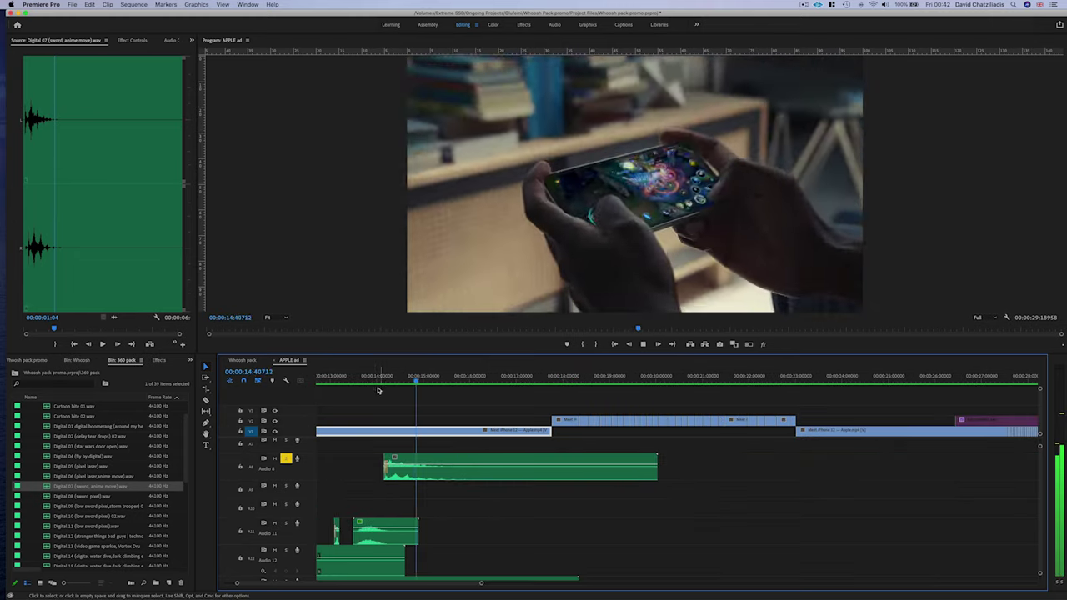
key("space")
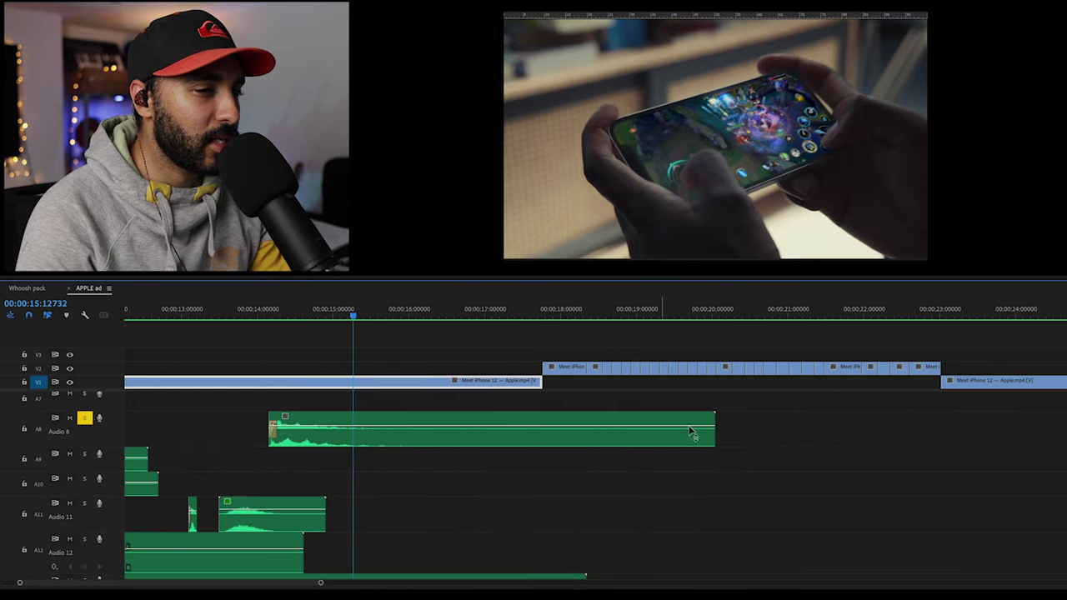
Keyframe the Digital 07 clip's volume to fade to silence shortly after 15:12 and play it back.
left_click_drag(357, 427, 357, 446)
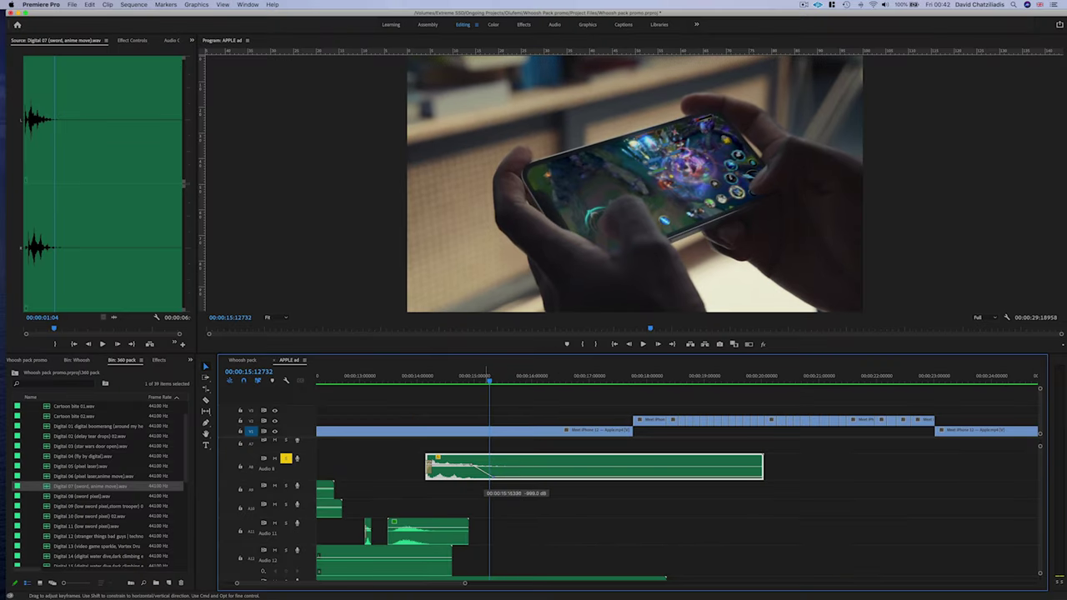
left_click(403, 381)
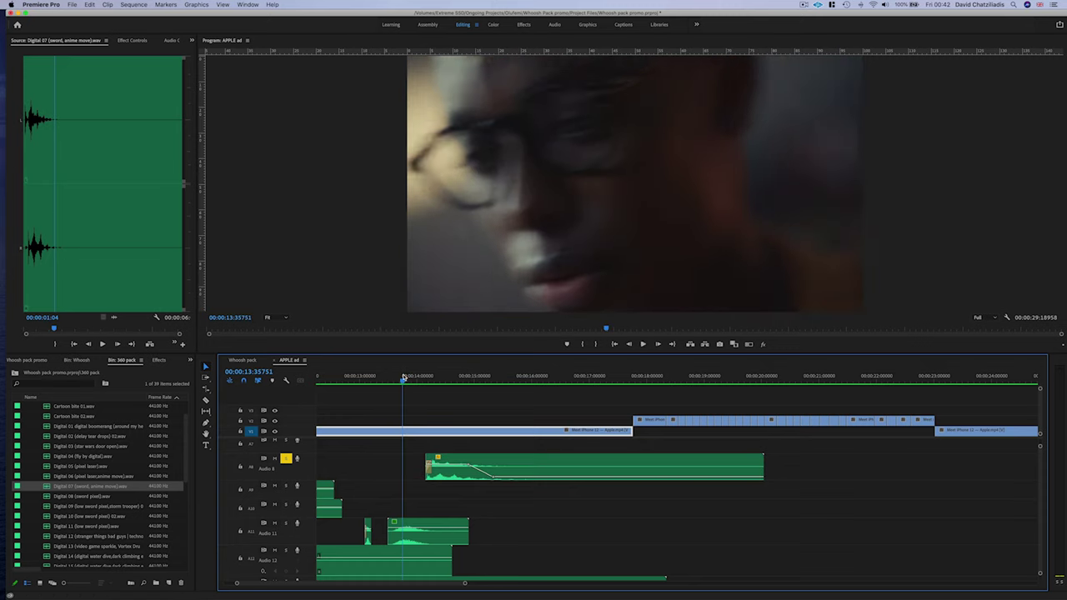
key("space")
left_click(376, 382)
key("space")
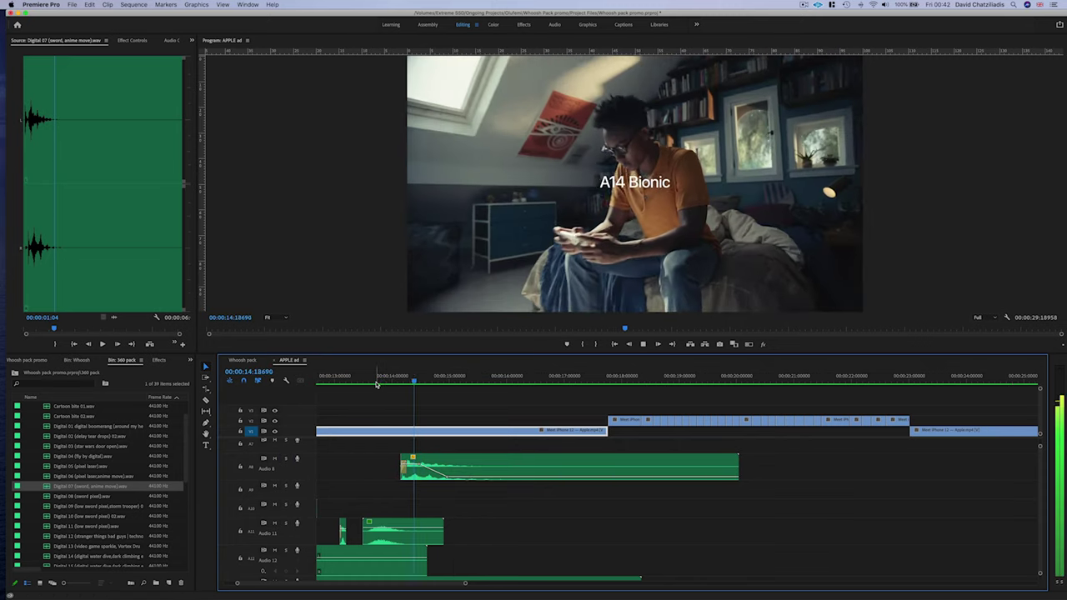
Save the project and load Digital 05 (pixel laser).wav for "The fastest" title around 15:12.
key("super+s")
scroll(448, 441, "down", 2)
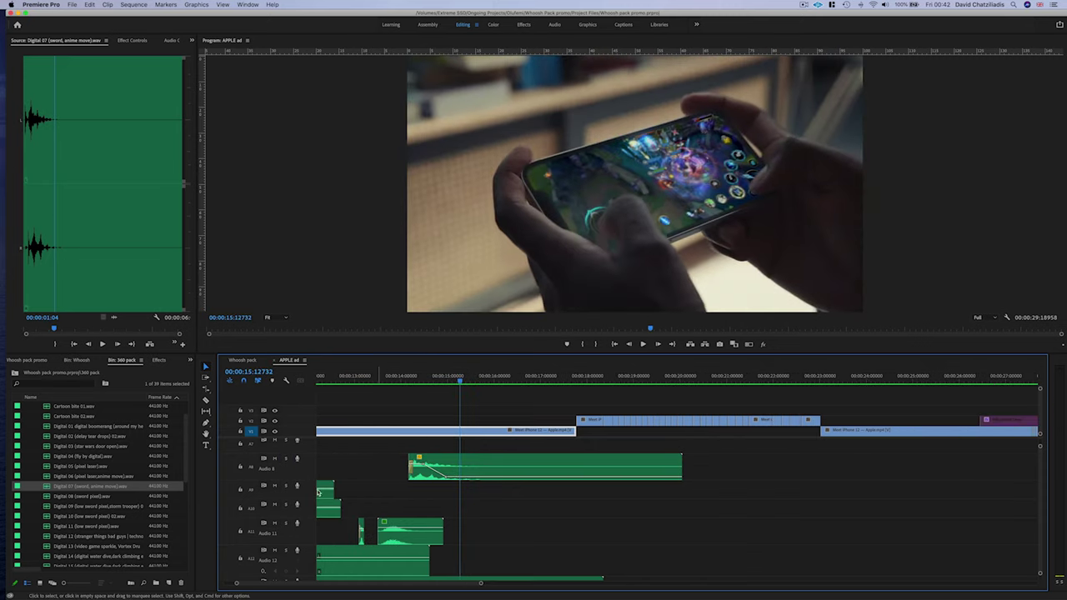
left_click_drag(409, 382, 446, 383)
scroll(86, 472, "up", 1)
double_click(96, 476)
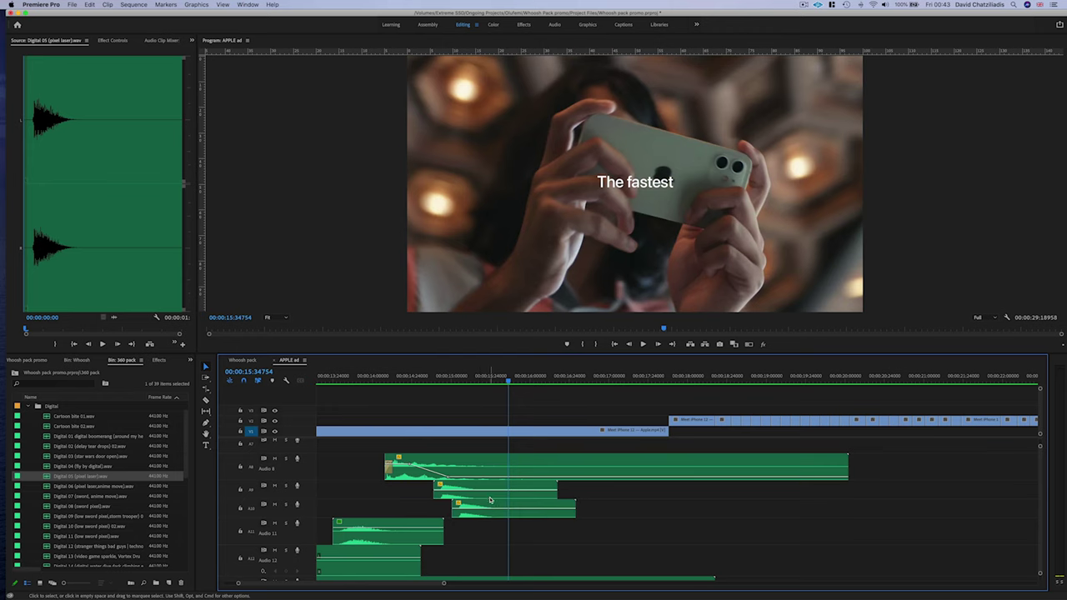
Turn off Balance keyframing on the A10 Digital 05 clip and pan it to 66.3.
left_click(114, 40)
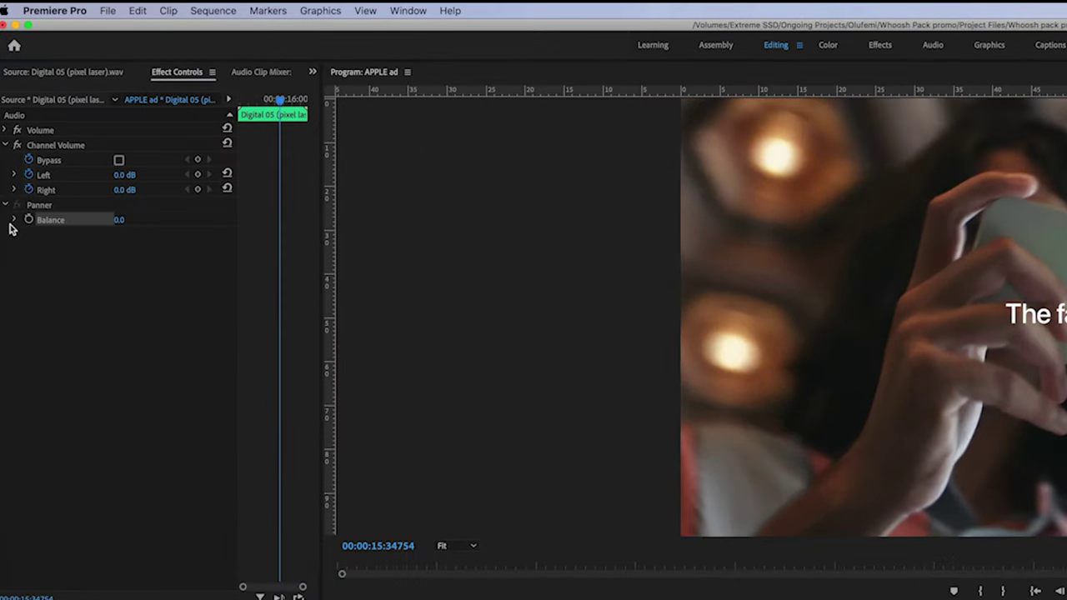
left_click(17, 127)
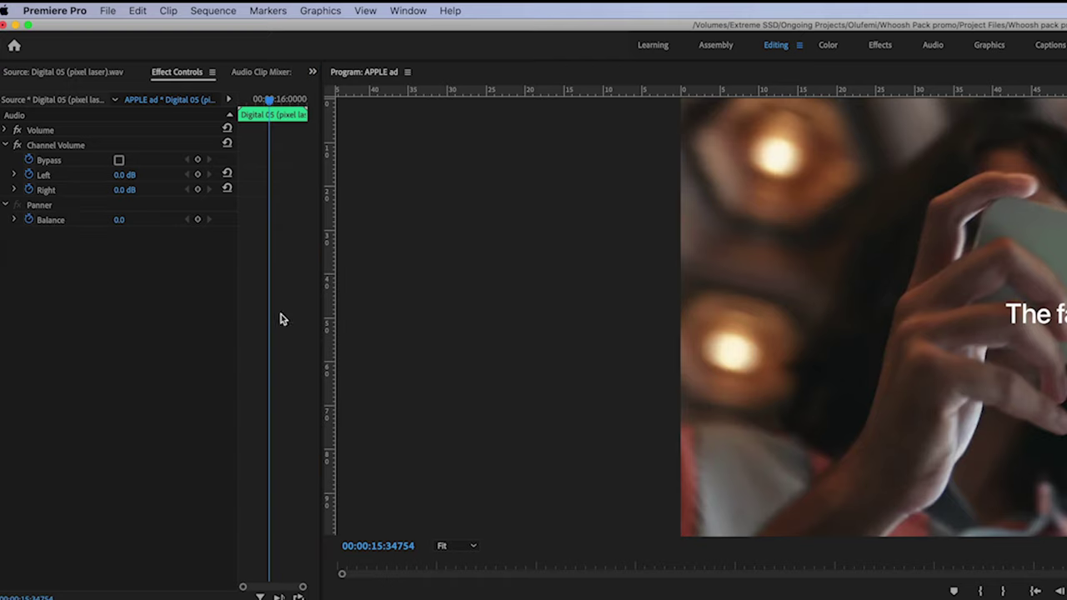
left_click(14, 220)
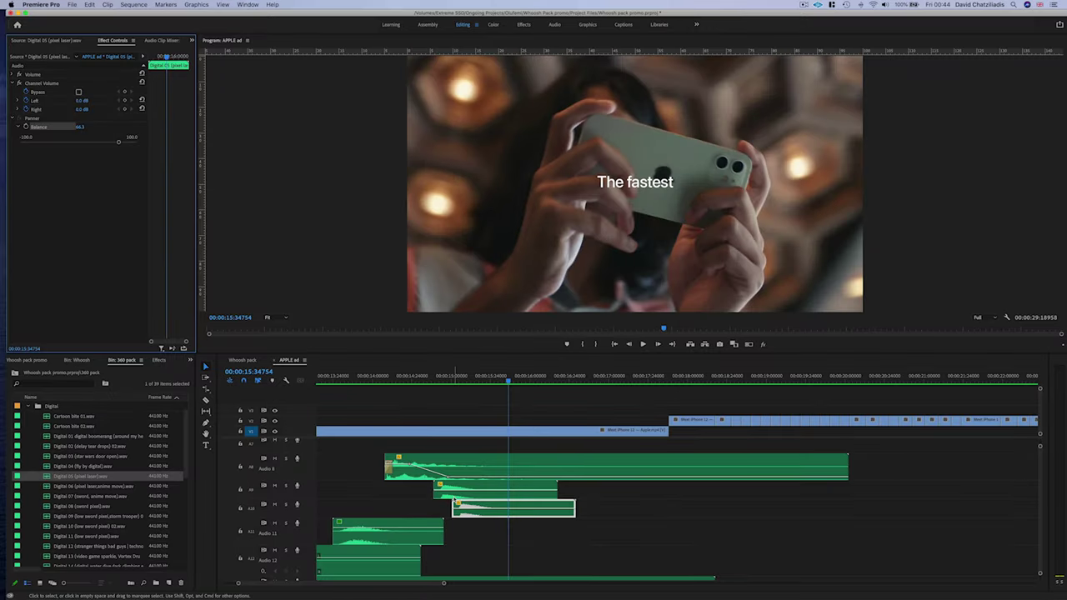
Apply Studio Reverb to the Digital 05 clip on A9 and play it back soloed.
left_click(463, 492)
left_click(157, 360)
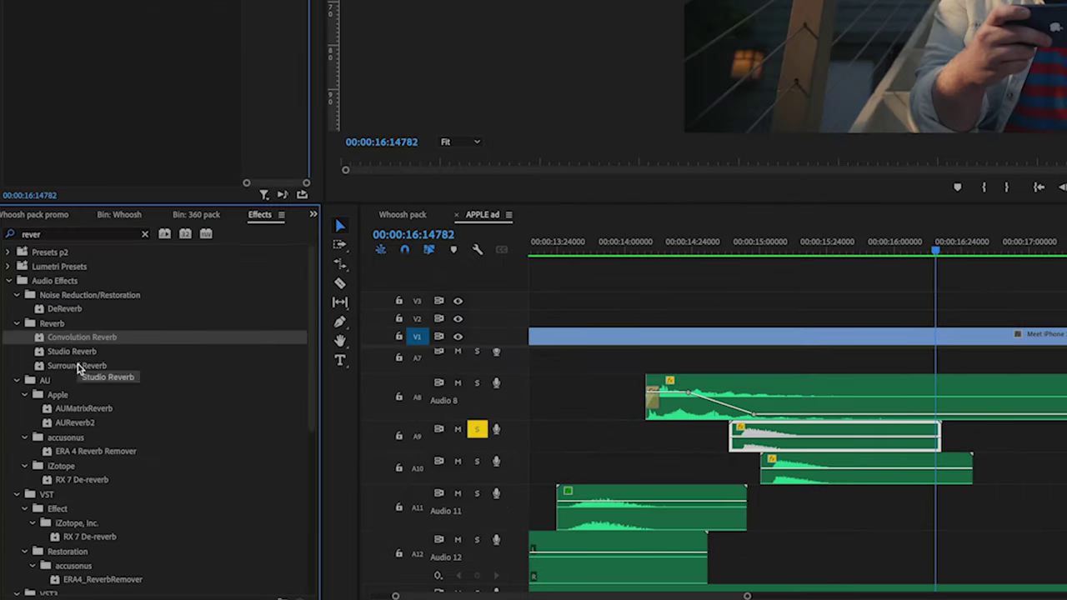
left_click_drag(79, 350, 742, 429)
left_click(708, 250)
key("space")
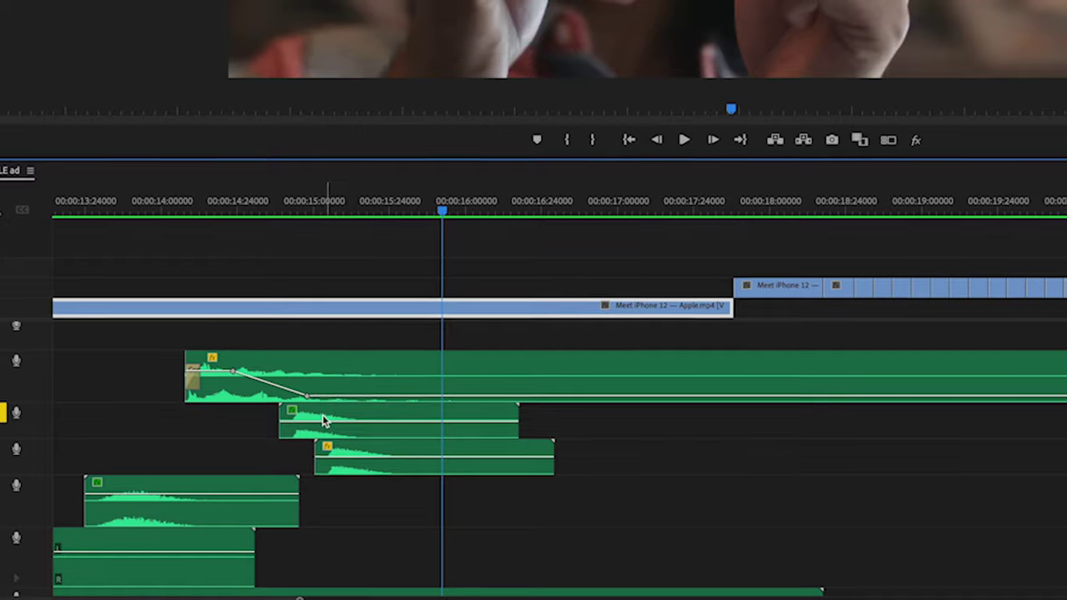
left_click(321, 423)
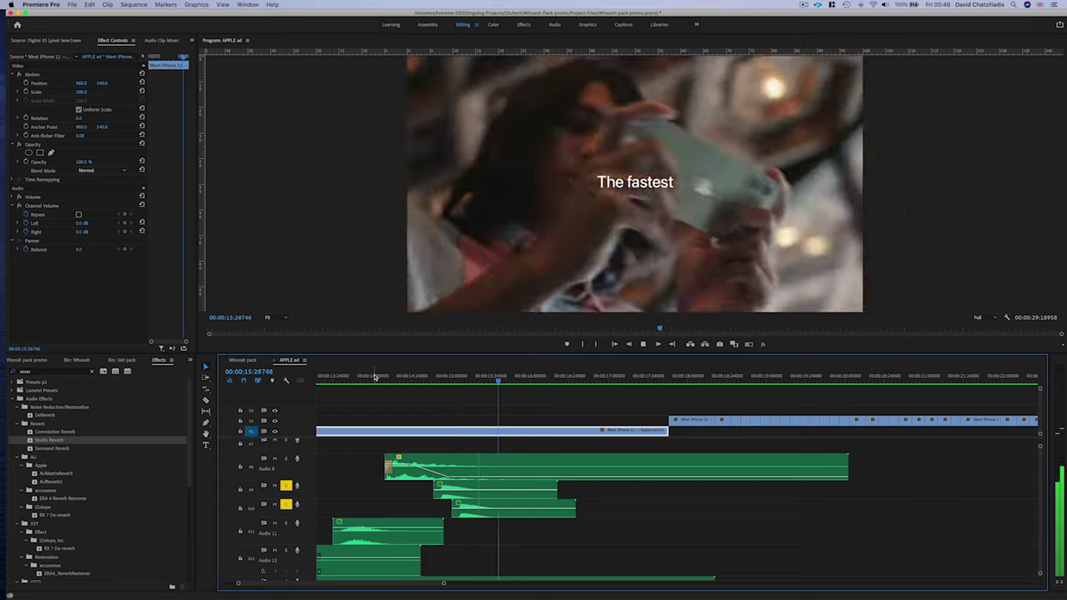
Play the full mix from the half-submerged face around 13:13 through to the "smartphone chip" shot.
scroll(402, 477, "down", 2)
left_click(339, 380)
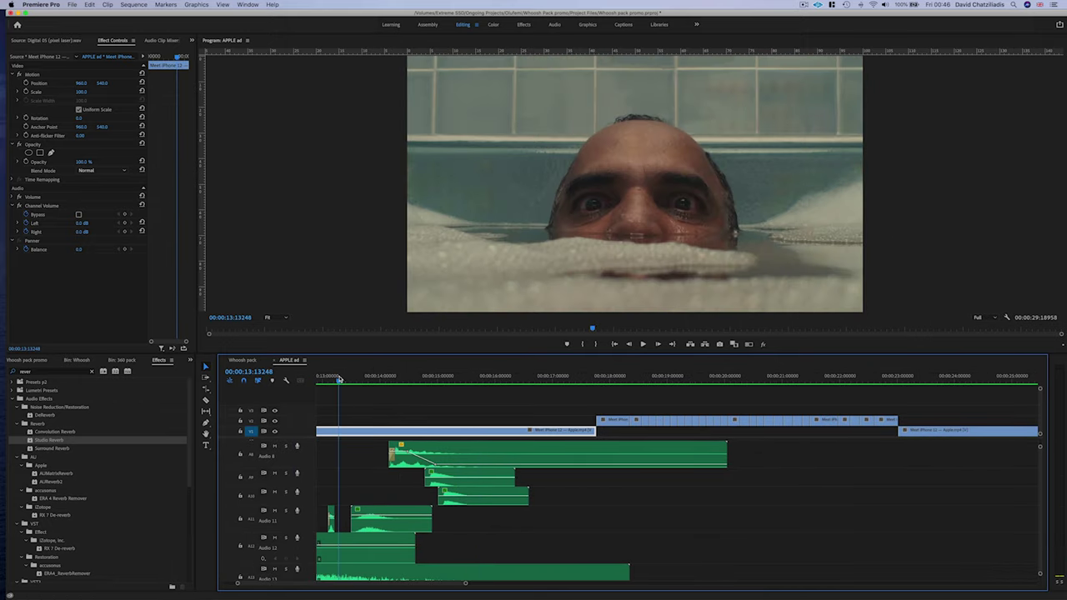
key("space")
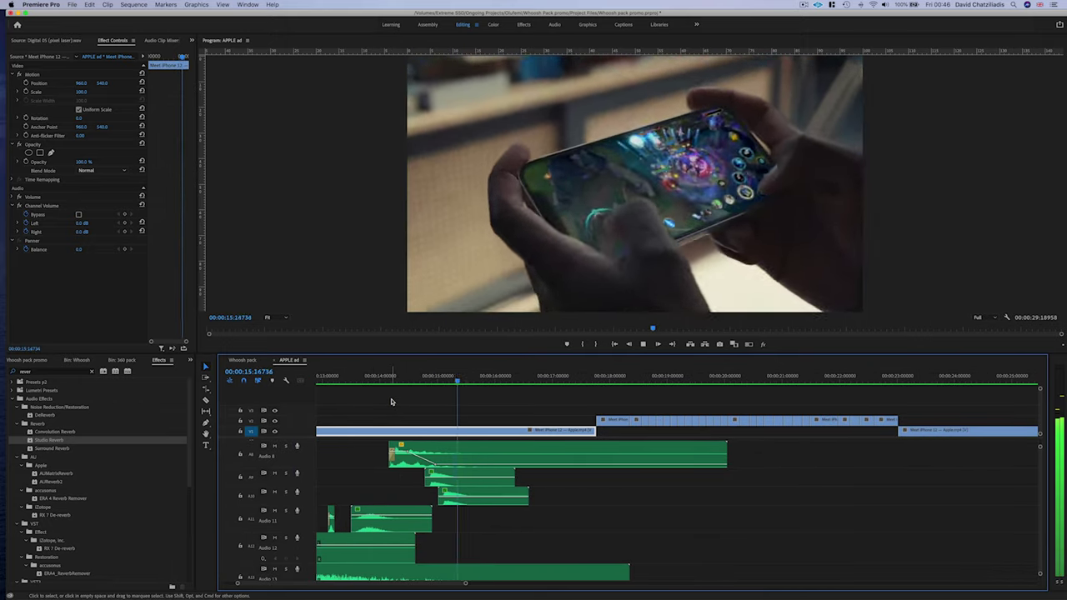
scroll(497, 431, "down", 1, "alt")
left_click(486, 381)
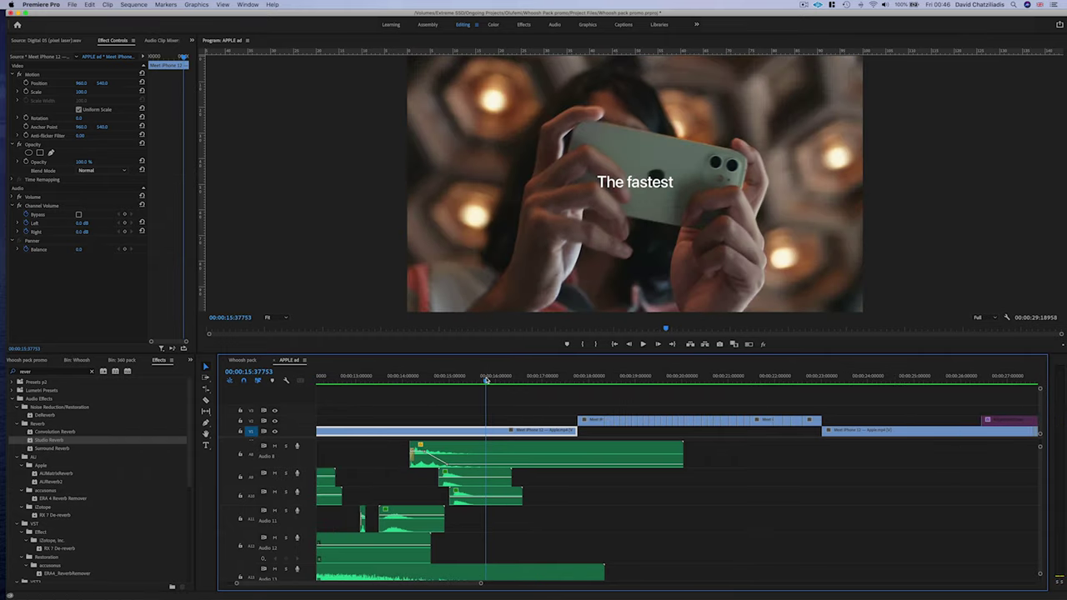
key("space")
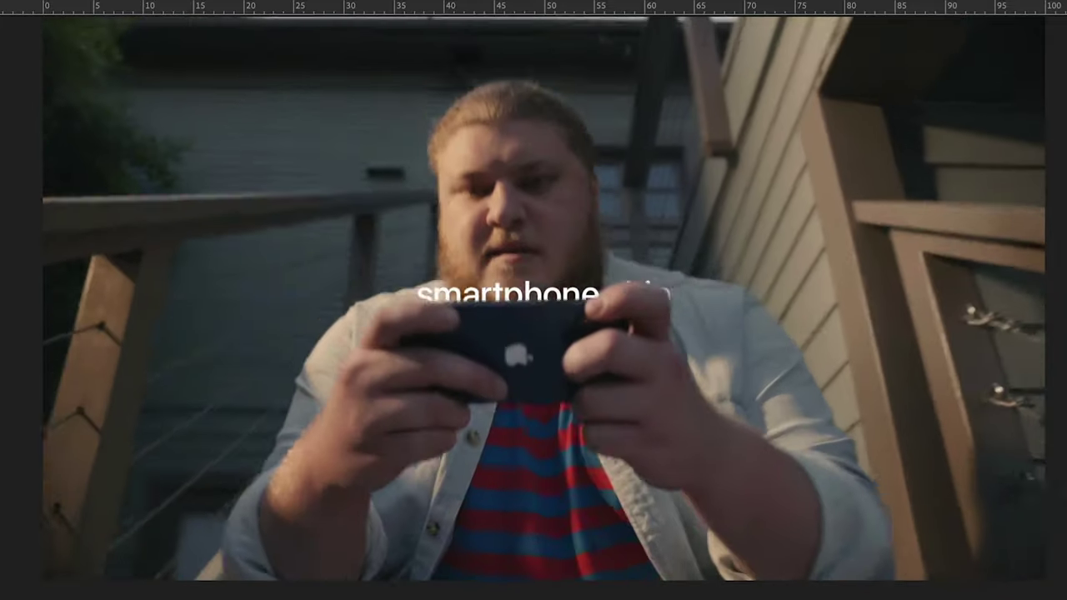
At the phone move on "The fastest" shot, add Short Whoosh 41 Standard (short).wav from the 360 pack's Short whooshes on A11.
left_click_drag(464, 379, 477, 401)
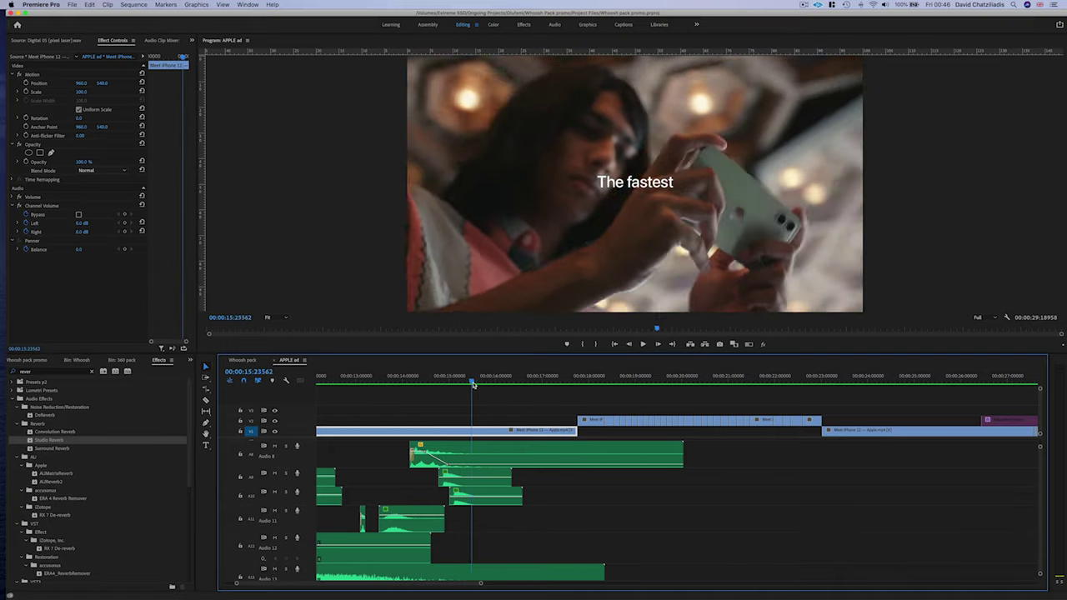
scroll(492, 453, "up", 2)
left_click(123, 361)
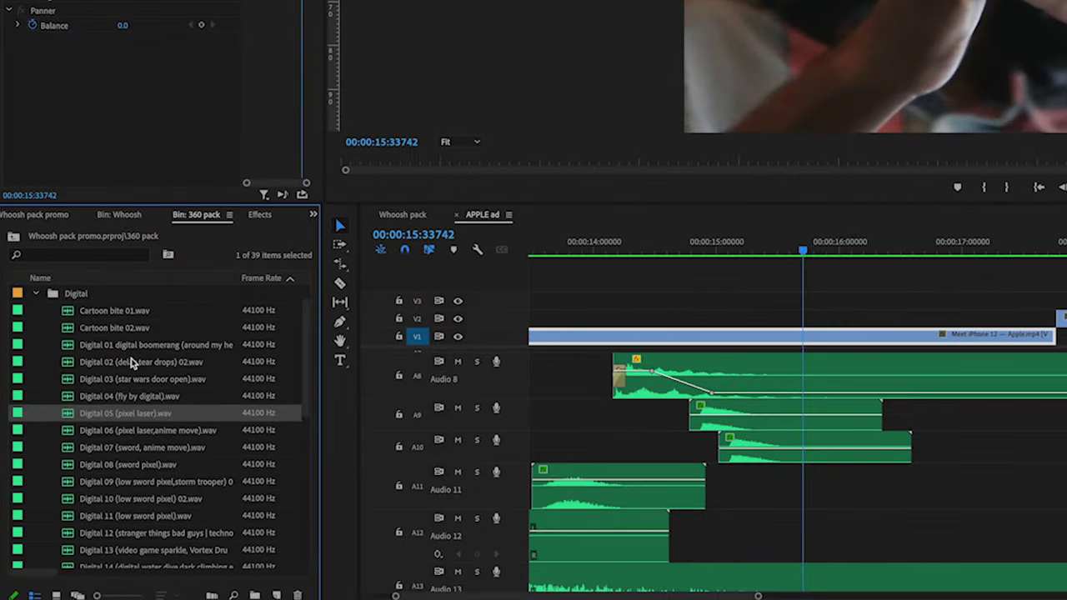
left_click(41, 297)
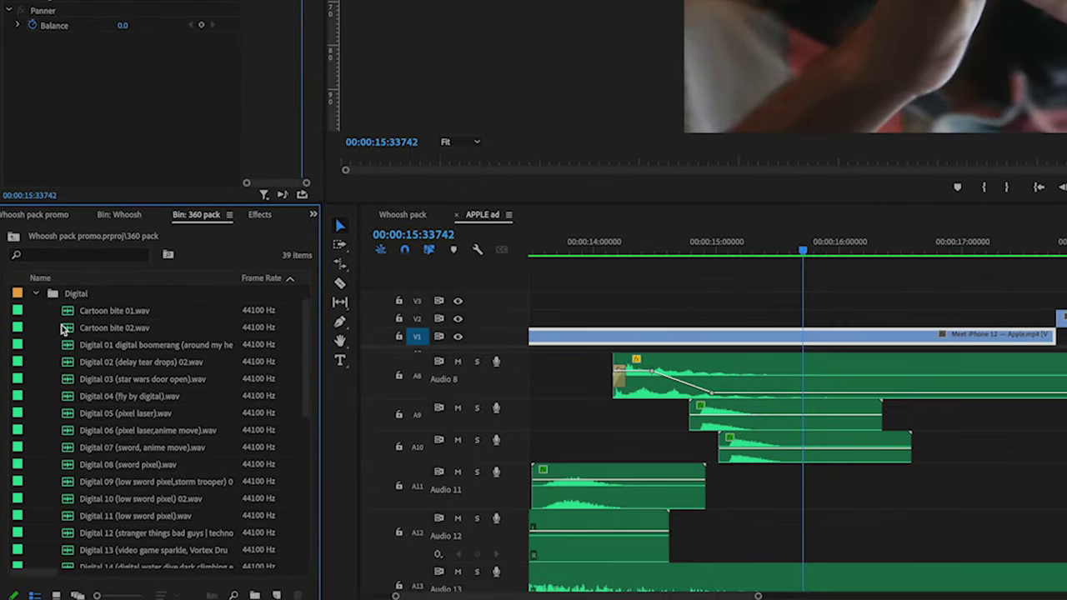
left_click(38, 295)
scroll(70, 329, "down", 2)
left_click(51, 551)
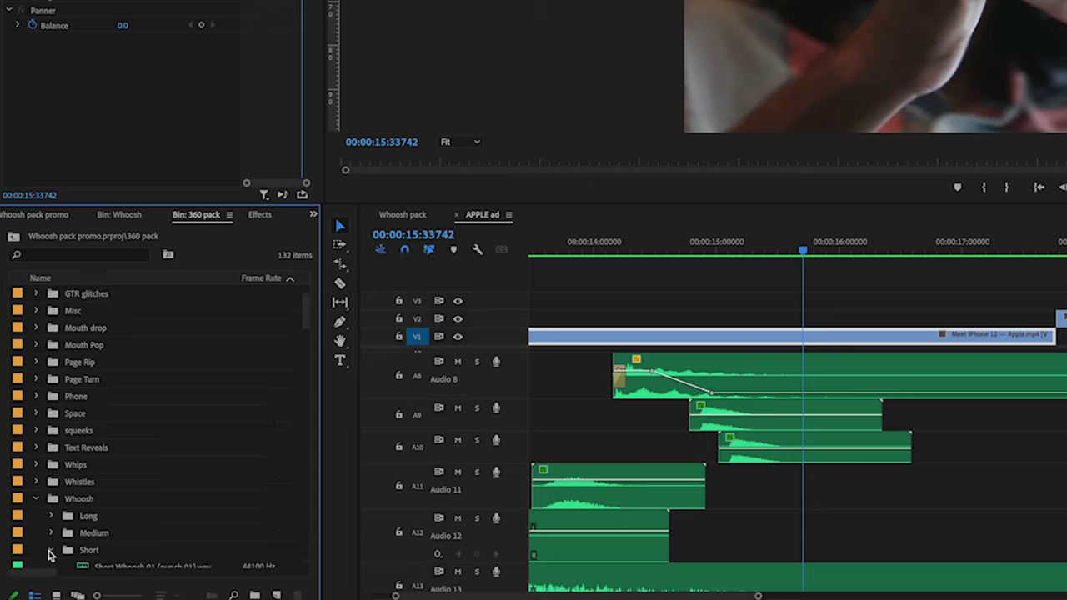
scroll(136, 489, "down", 5)
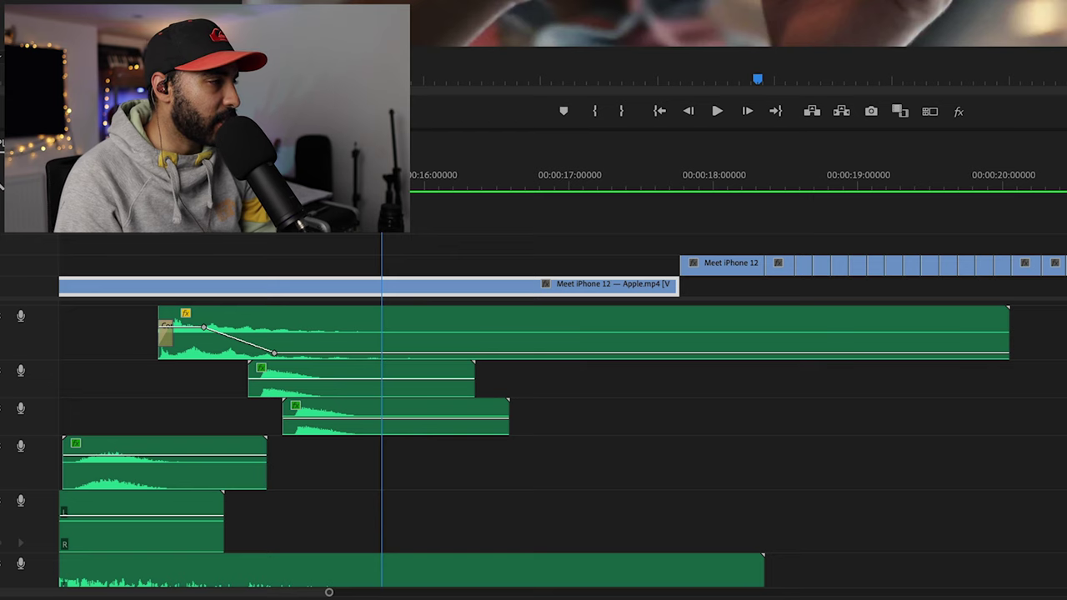
left_click_drag(388, 497, 324, 475)
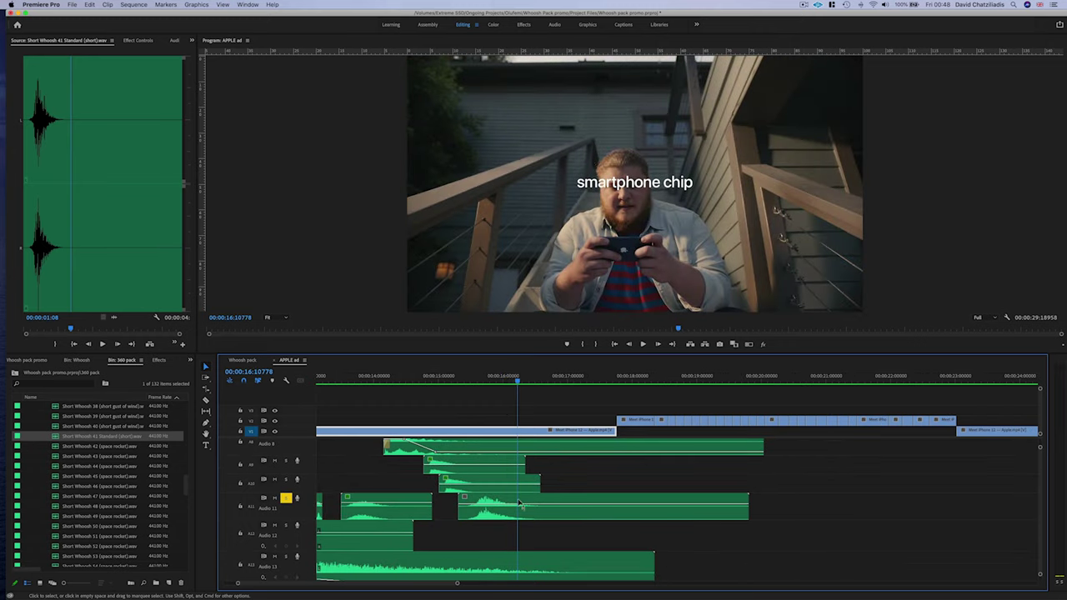
Place Short Whoosh 44 (space rocket).wav on A12 for the "smartphone chip" to "ever" transition around 16:28 and play it soloed.
left_click_drag(452, 384, 541, 382)
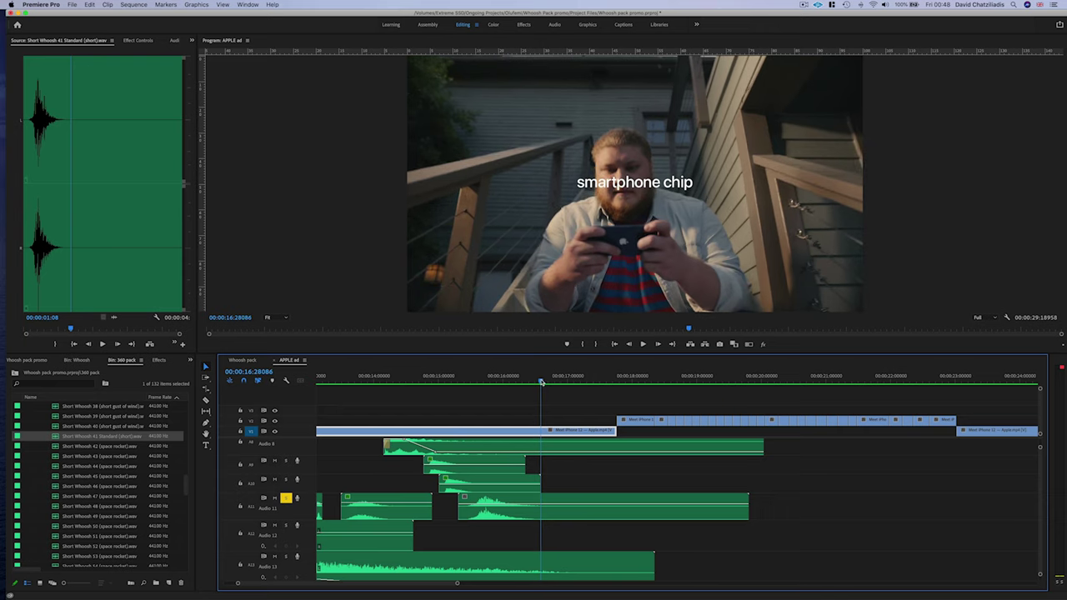
left_click(121, 448)
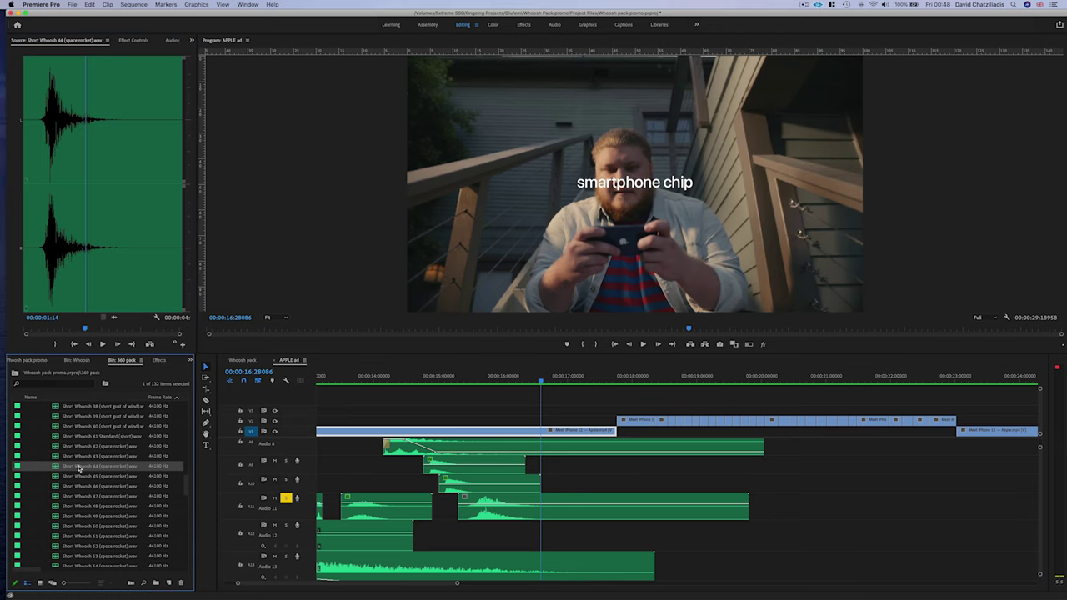
left_click_drag(79, 469, 500, 543)
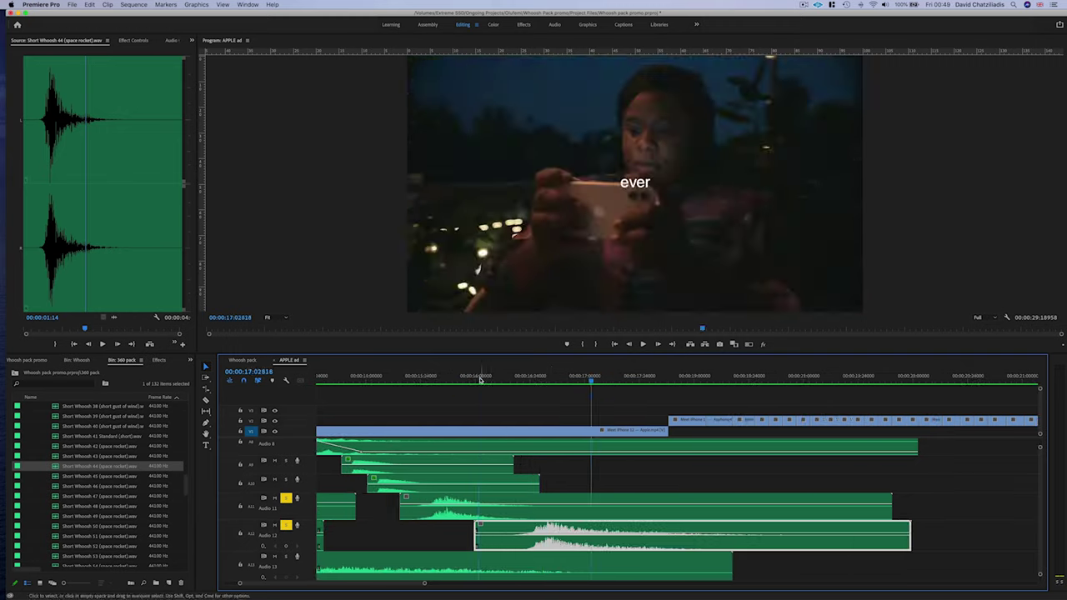
left_click(486, 381)
key("space")
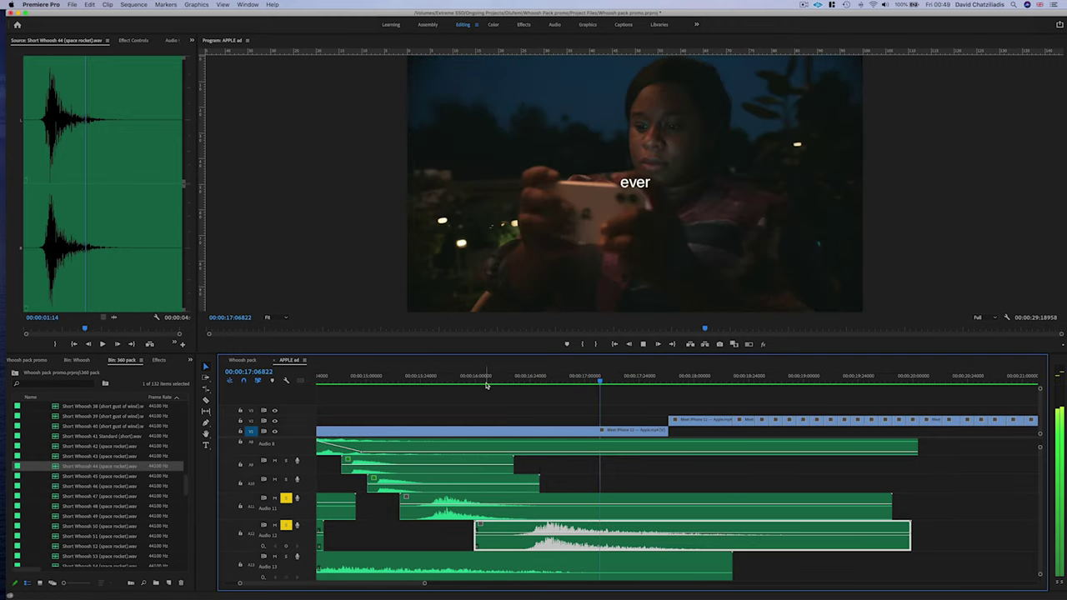
scroll(537, 436, "down", 1)
key("space")
Audition the Medium whooshes and place Medium Whoosh 14 (short gust of wind) on A10 across the cut near 17:35.
scroll(582, 435, "down", 1)
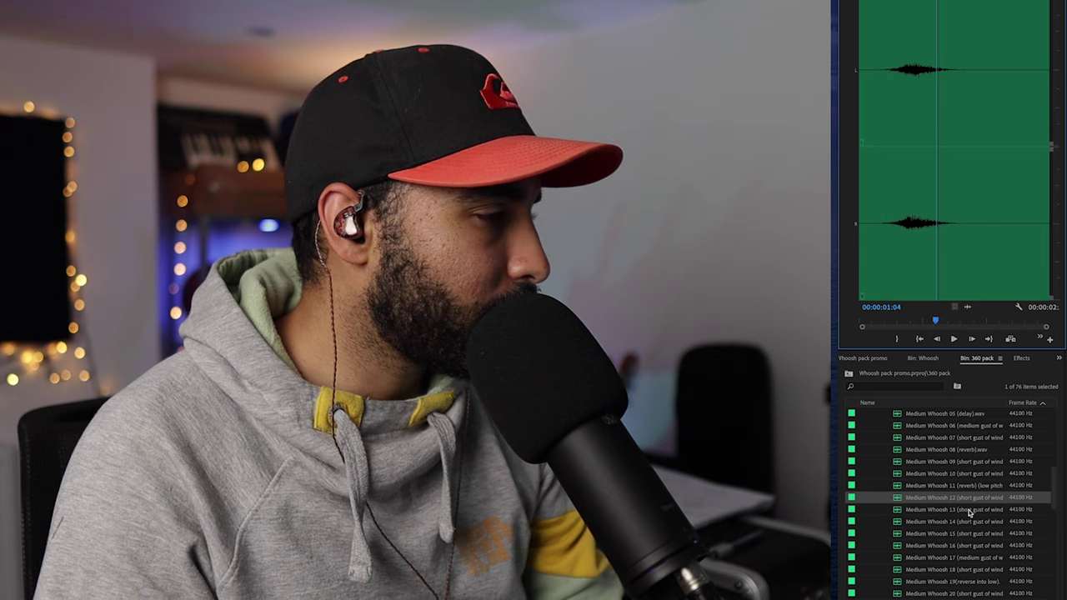
left_click(970, 512)
key("Down")
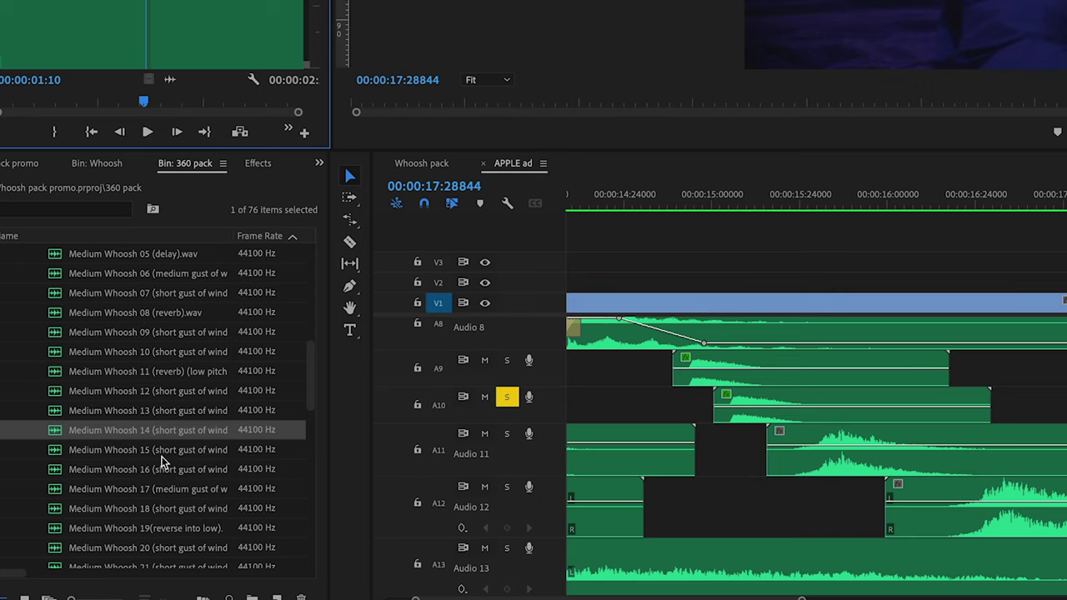
left_click_drag(61, 432, 437, 412)
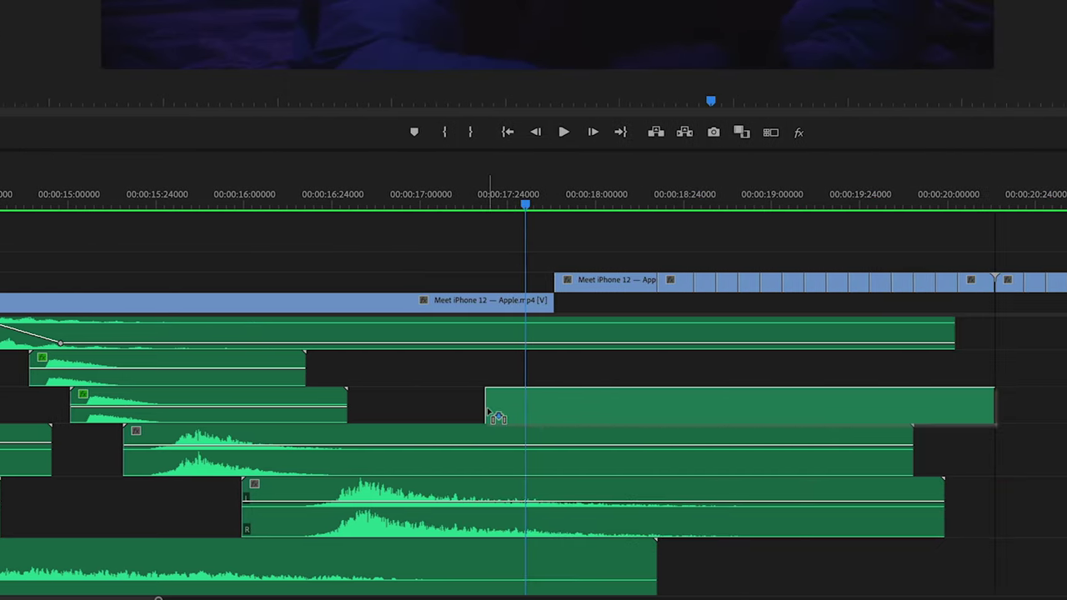
left_click_drag(549, 414, 543, 415)
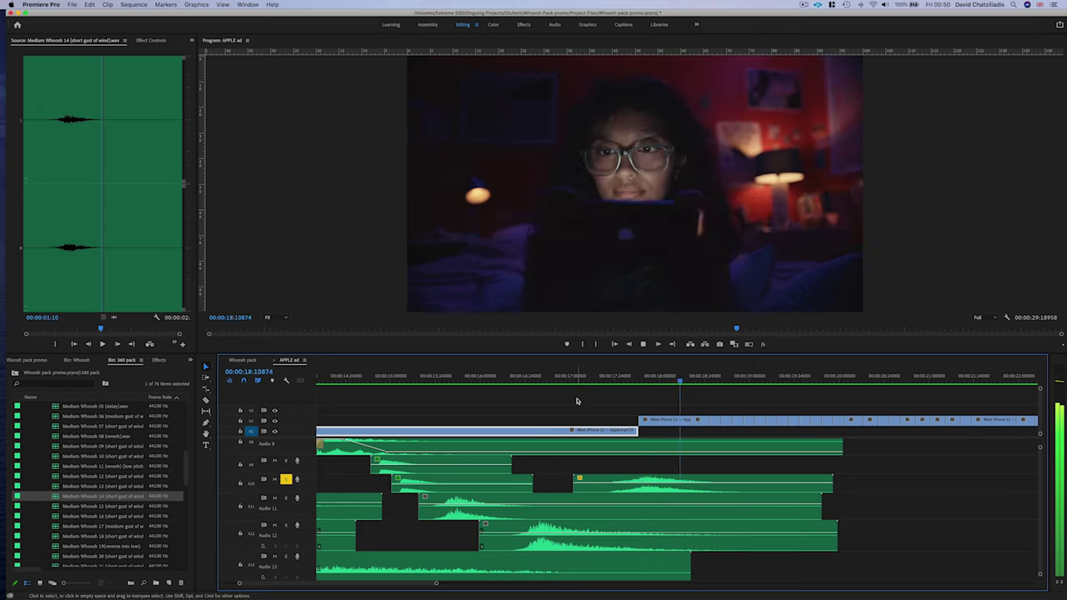
Give the Medium Whoosh 14 clip on A10 a brief fade-in and play it back soloed.
key("space")
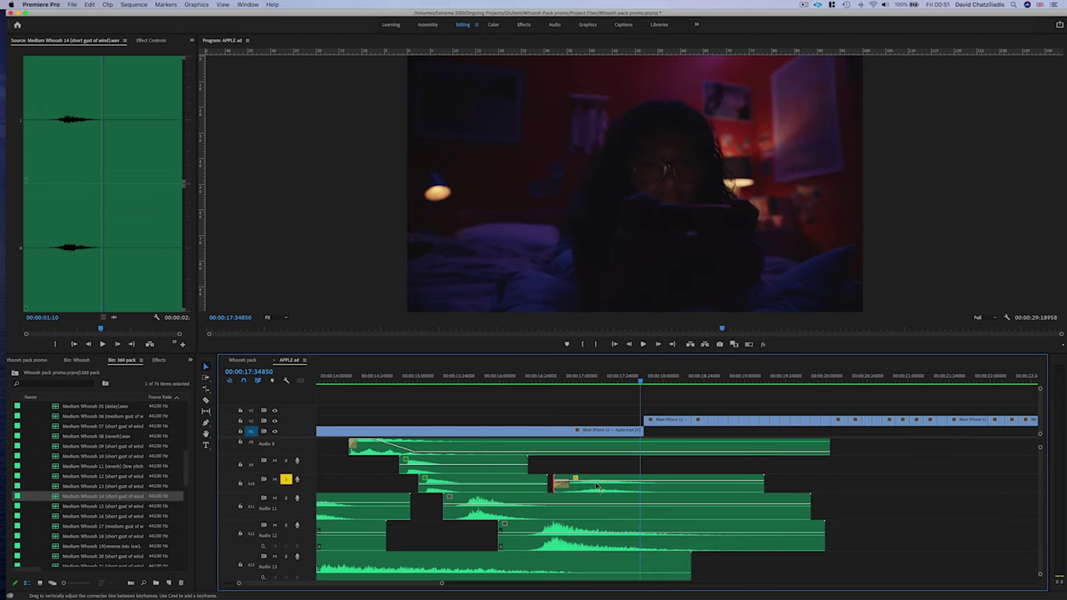
scroll(596, 485, "down", 2)
scroll(603, 483, "down", 1)
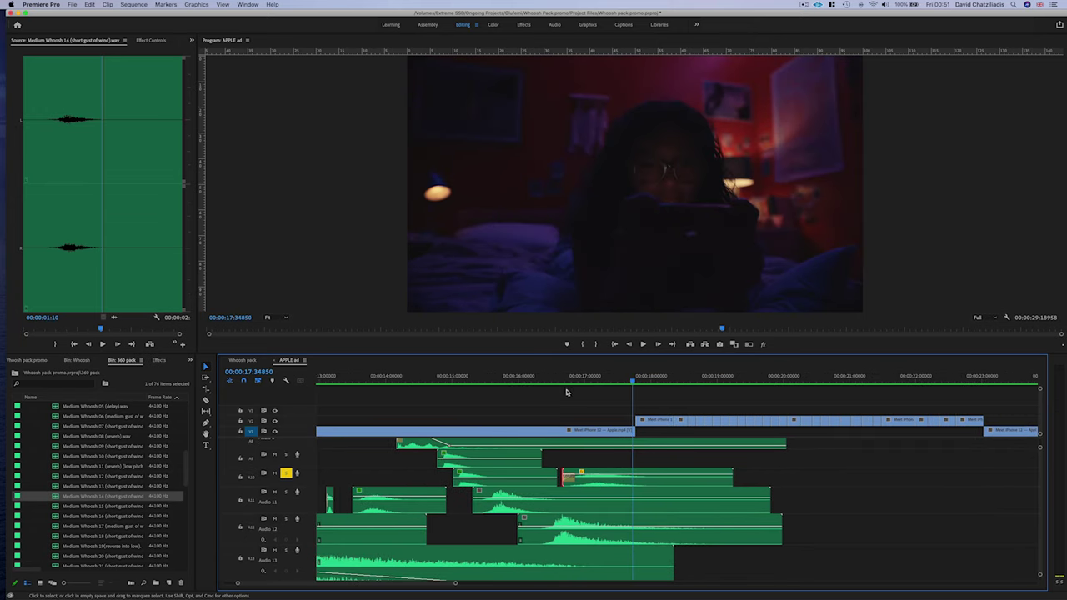
left_click(560, 379)
key("space")
scroll(574, 406, "up", 1)
scroll(576, 407, "down", 3)
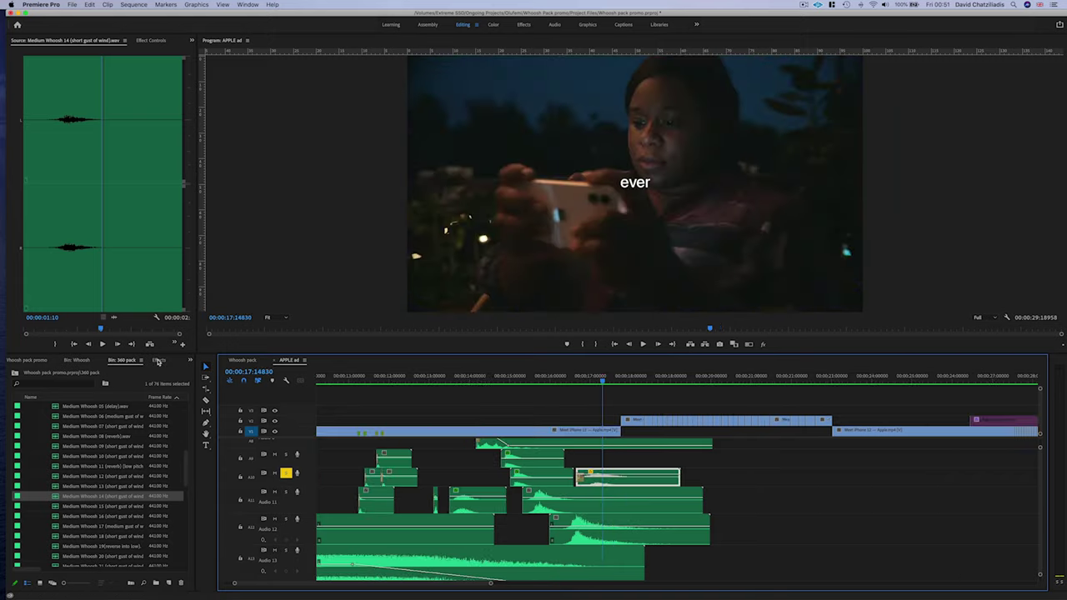
Apply a Lowpass effect with a 1393.2 Hz cutoff to the Medium Whoosh 14 clip and raise its volume.
left_click(157, 361)
left_click(65, 371)
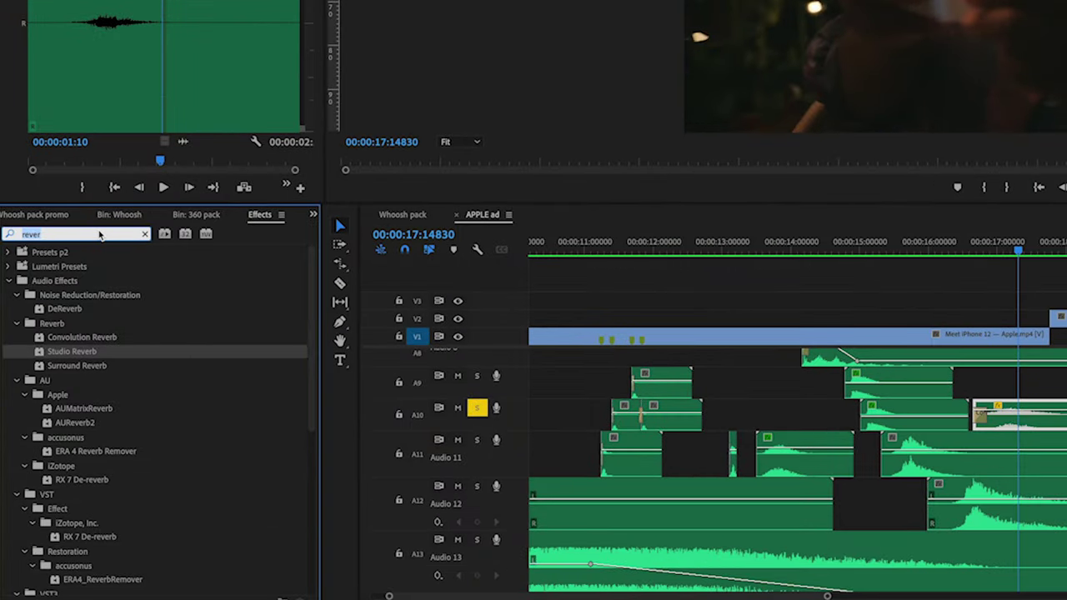
type("pi")
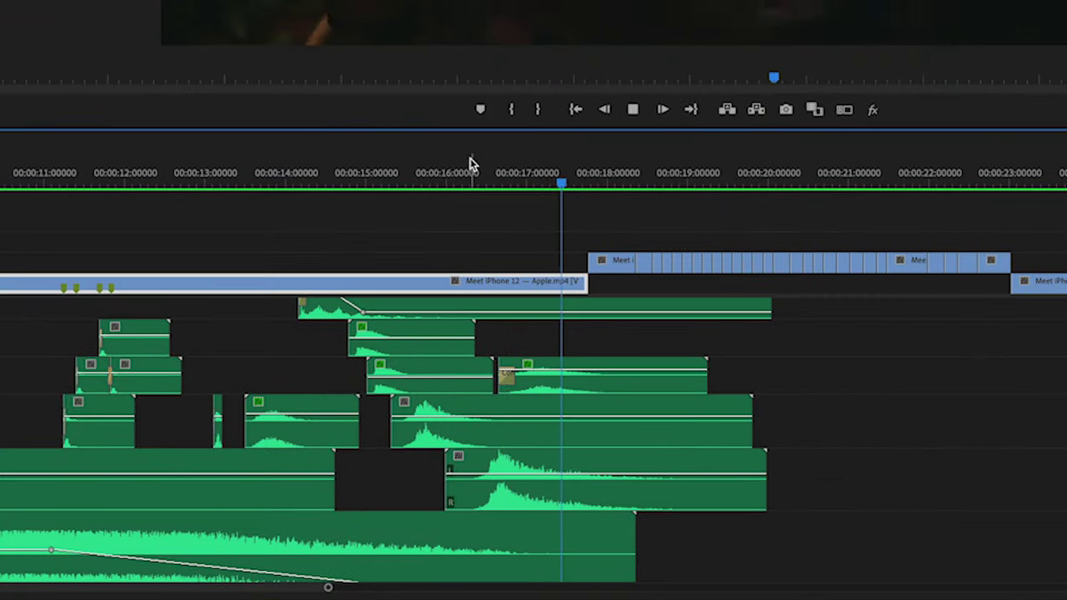
key("space")
left_click(588, 385)
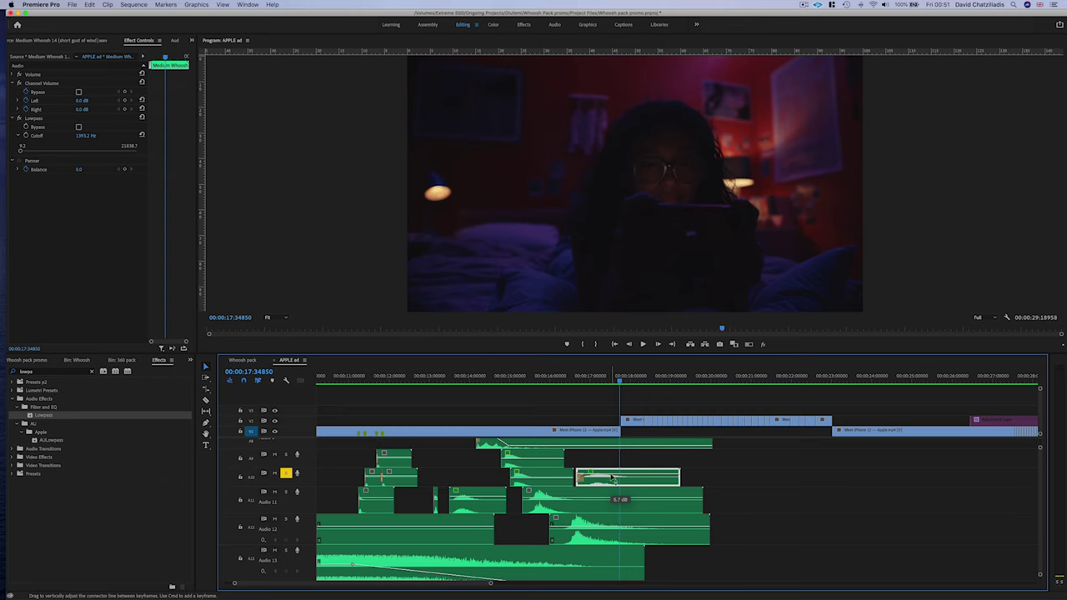
Duplicate the low-passed Medium Whoosh 14 clip onto A9 just before the next cut near 17:40, shorten its end and play it.
left_click_drag(558, 381, 625, 381)
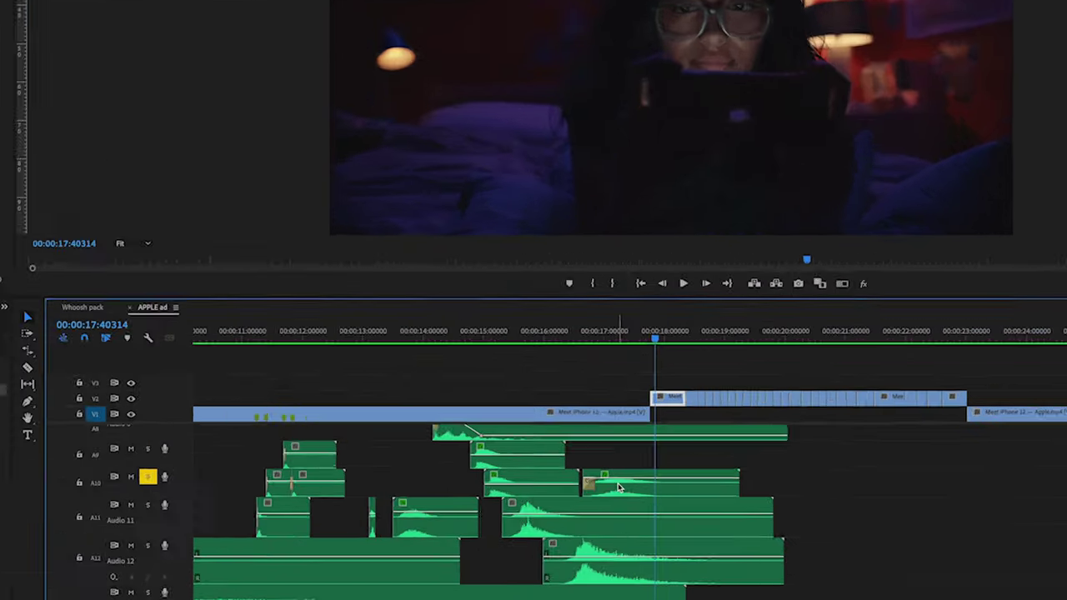
left_click_drag(602, 478, 605, 469)
left_click_drag(635, 415, 709, 411)
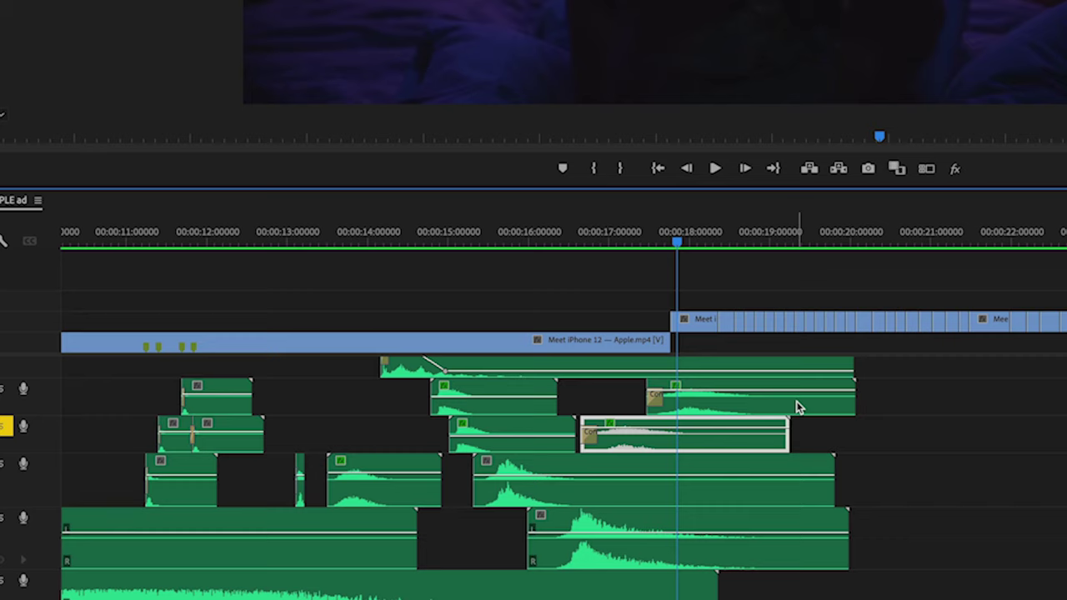
left_click_drag(852, 402, 792, 403)
key("space")
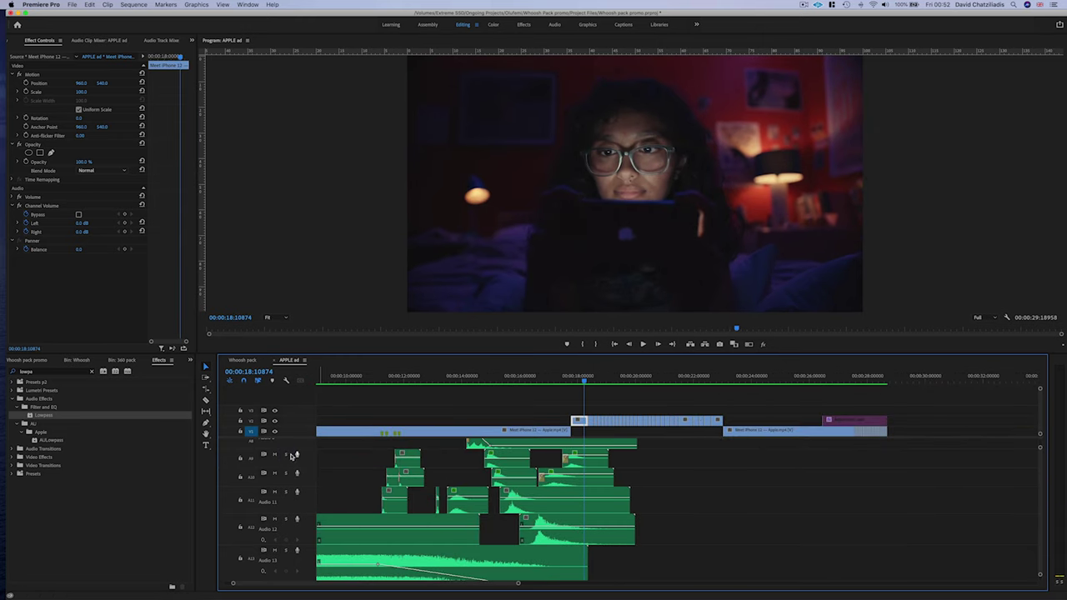
Pan the Short Whoosh 41 clip on A11 to -44.1 and the Medium Whoosh 14 copy on A9 to 66.3, checking by playback.
key("space")
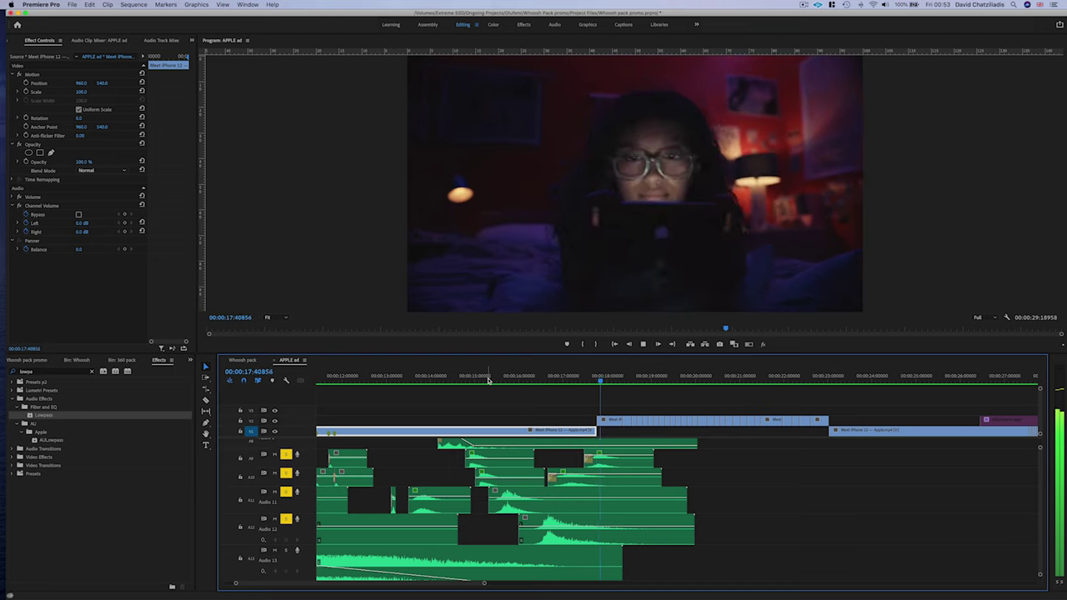
key("space")
key("minus")
left_click(540, 507)
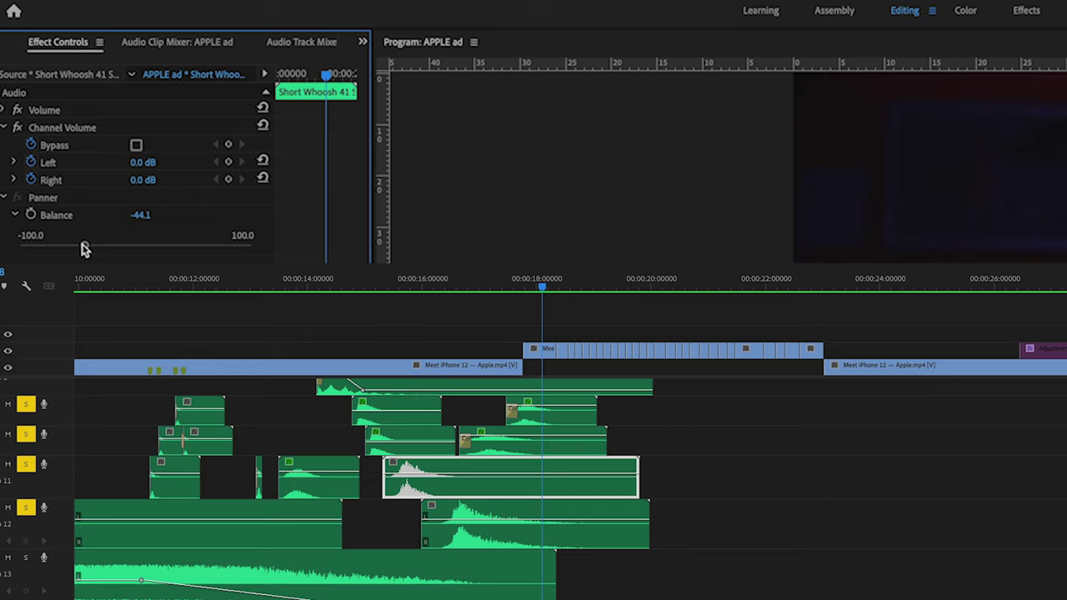
left_click(480, 542)
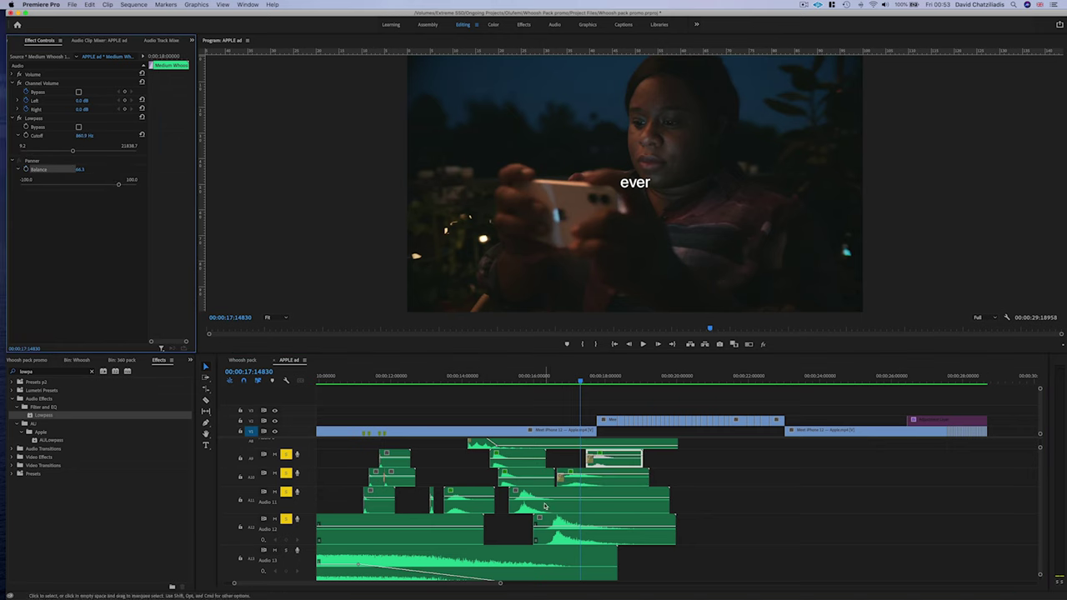
left_click(487, 373)
key("space")
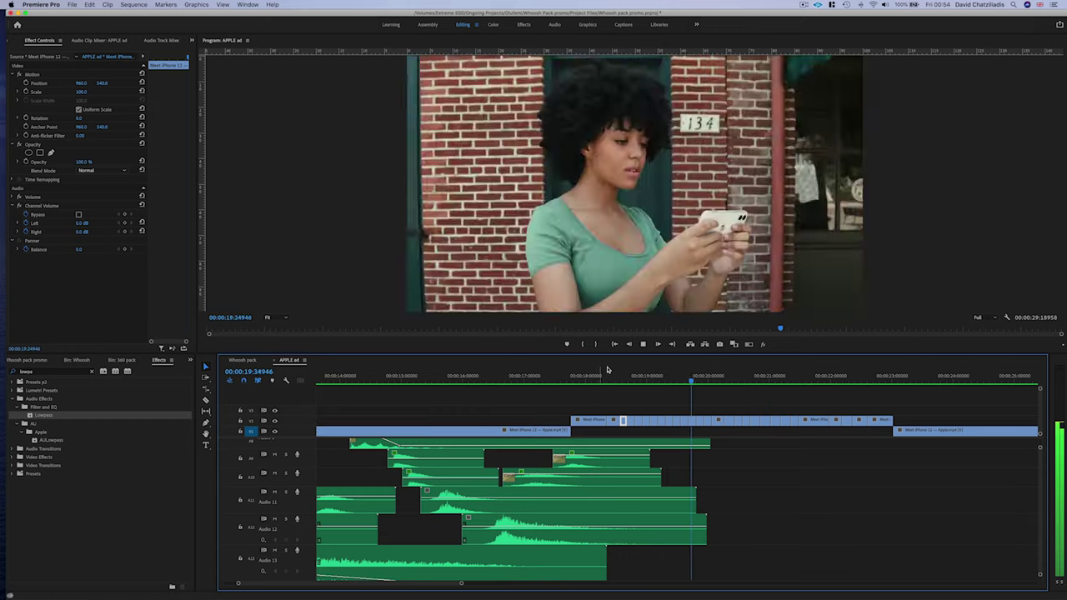
Play and scrub the rapid-cut section on V2 starting near 18:00 to review its picture changes.
scroll(681, 411, "down", 2)
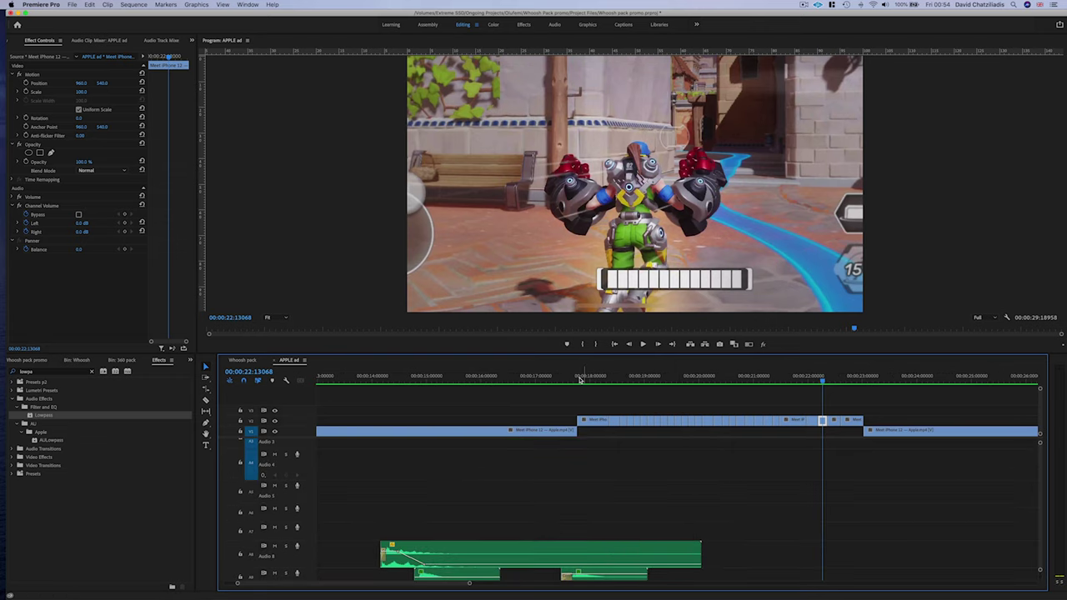
left_click(580, 380)
key("space")
left_click_drag(691, 388, 599, 397)
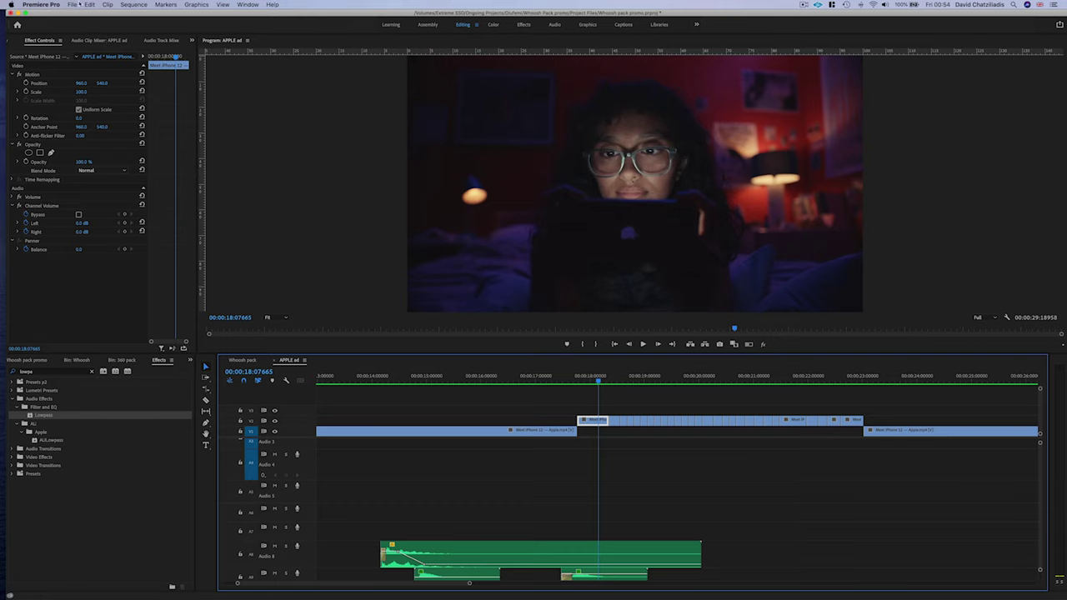
Locate the Scene Edit Detection command for the selected V2 clip without running it, and save the project.
left_click(87, 4)
mouse_move(105, 4)
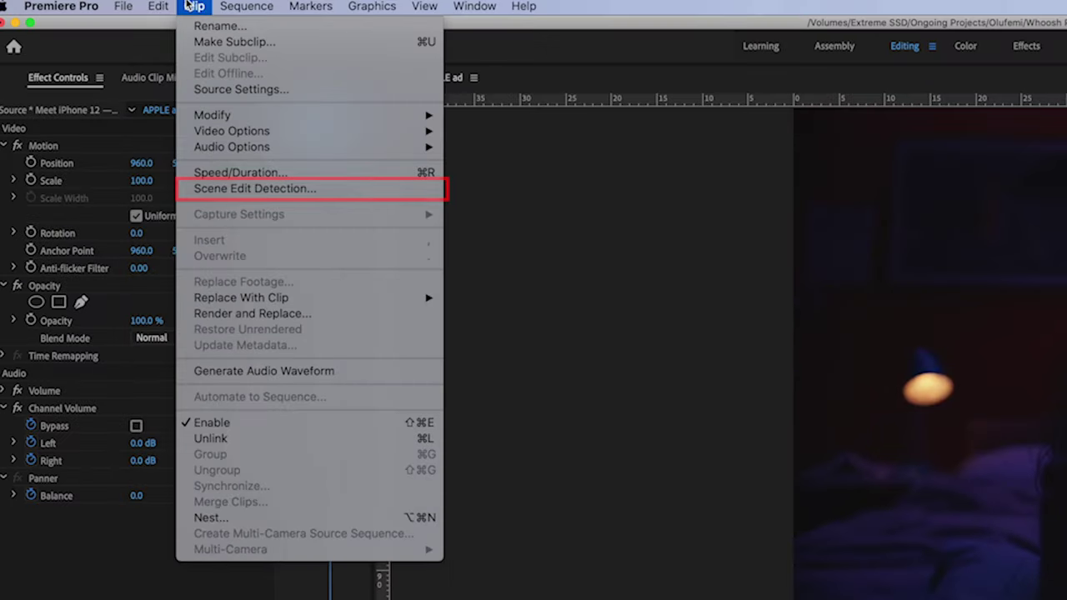
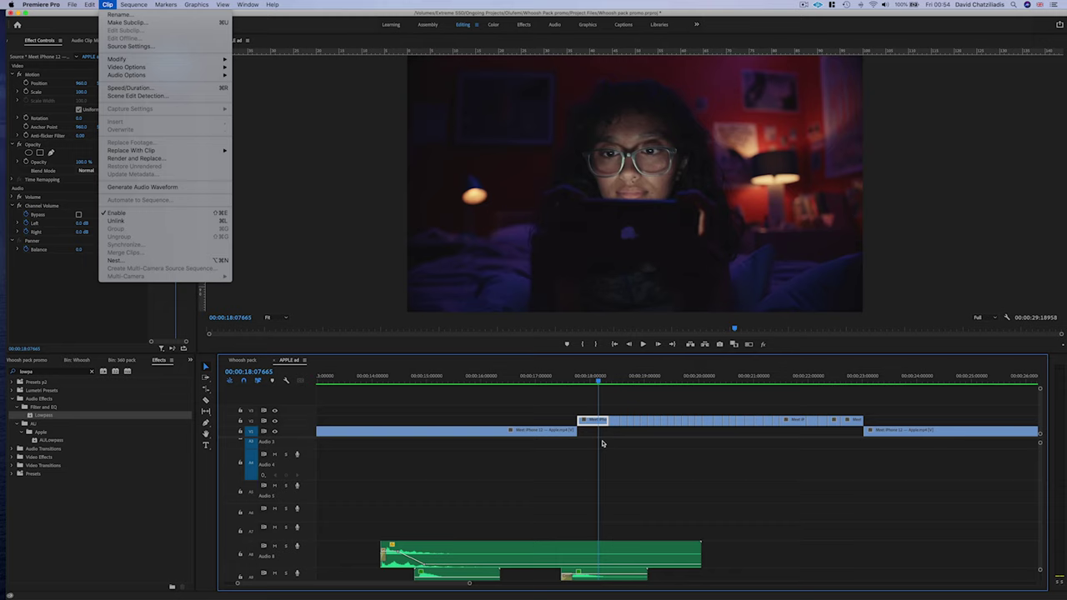
key("Escape")
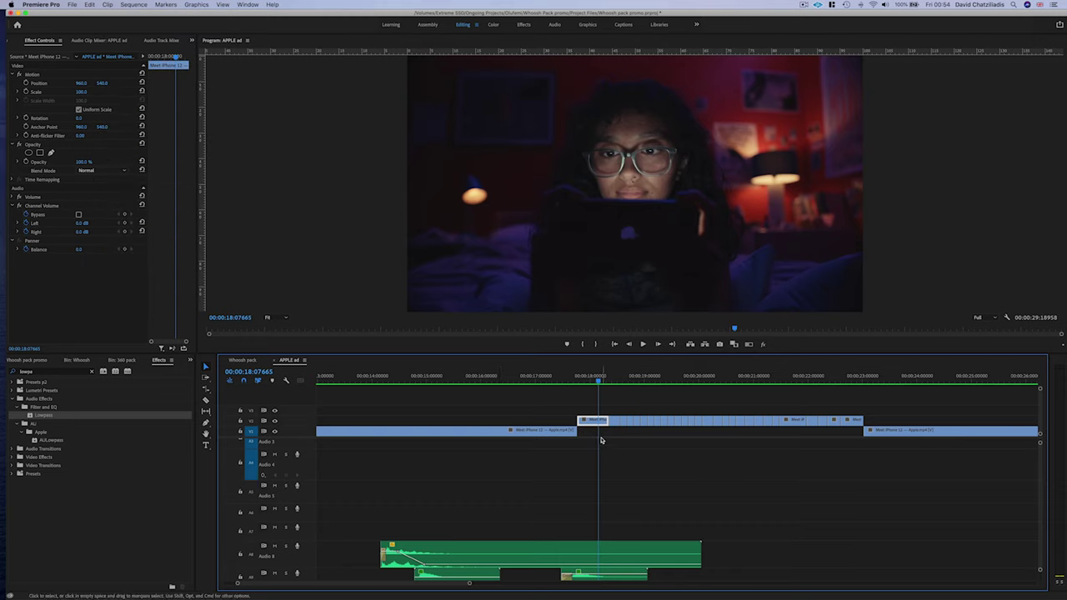
key("cmd+s")
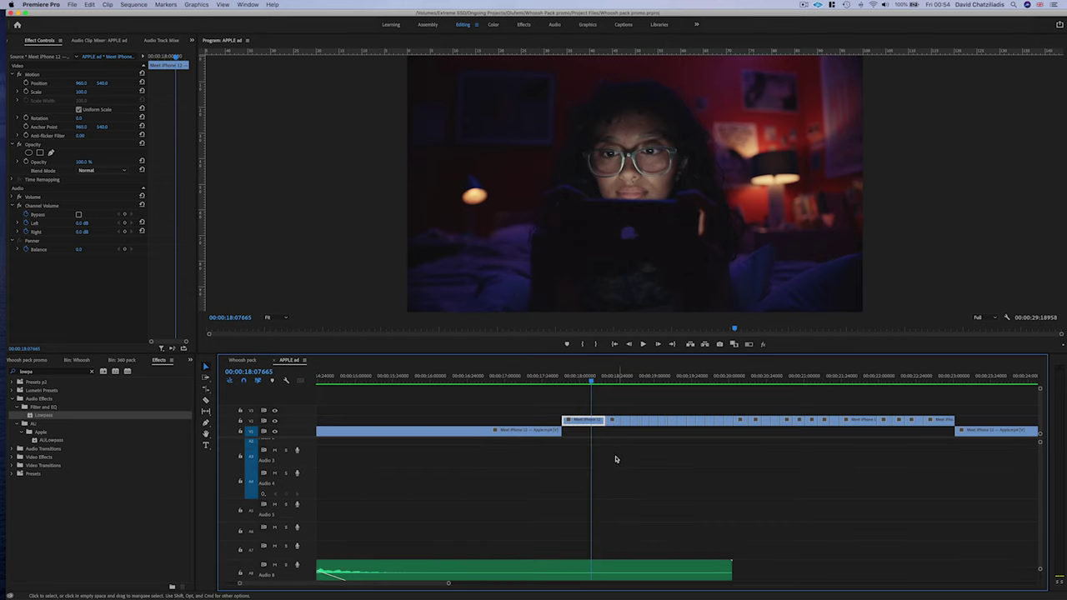
Place a short section of Camera snap 003 (Multiple).wav from the 360 pack's Misc bin on A3 at the V2 cut near 18:18.
left_click_drag(584, 385, 608, 389)
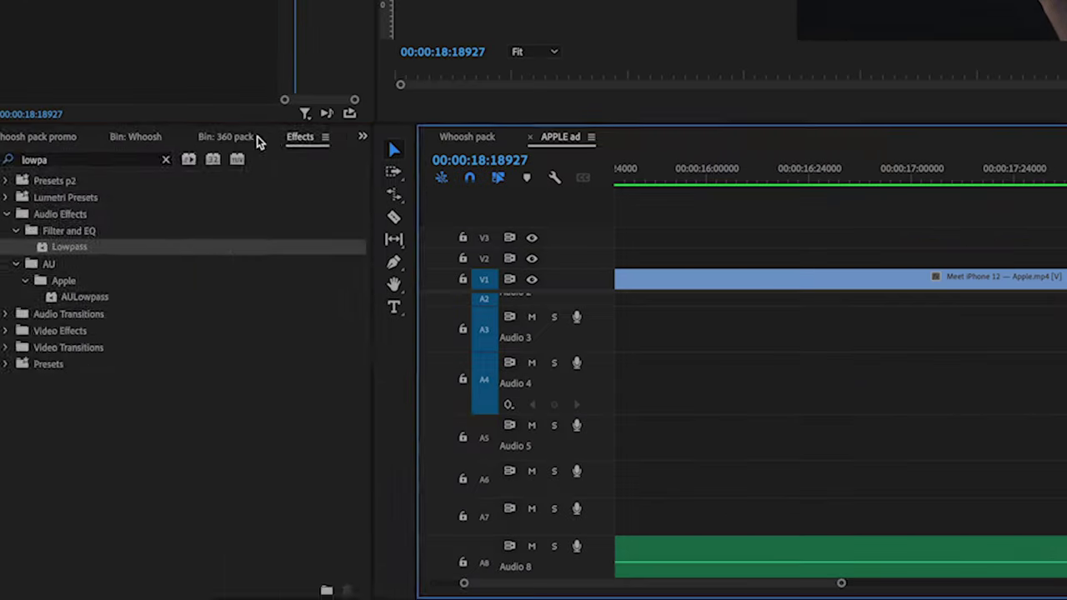
left_click(126, 362)
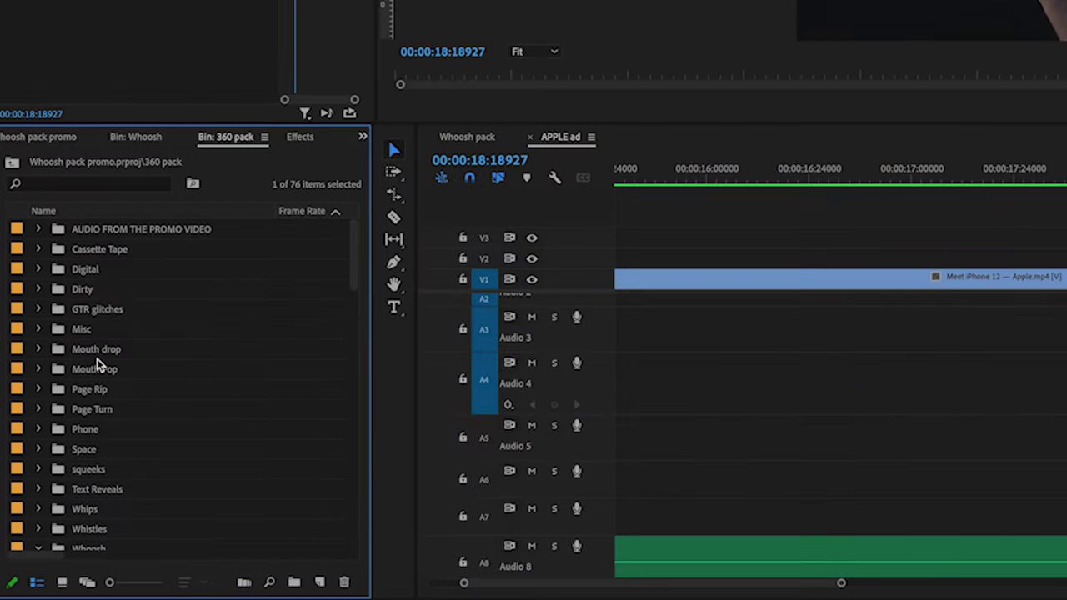
scroll(56, 475, "down", 5)
left_click(56, 289)
left_click_drag(47, 364, 265, 367)
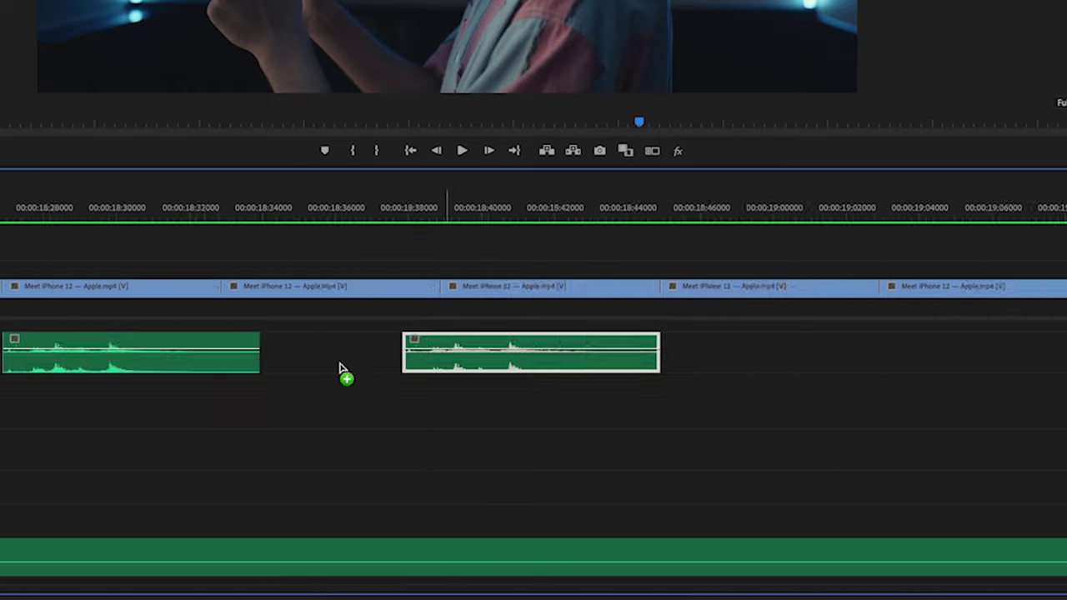
Duplicate the camera snap along A3, aligning the copies with the rapid V2 cuts through the last one before 23:00.
scroll(265, 367, "down", 5)
left_click_drag(284, 367, 388, 367)
left_click_drag(440, 367, 492, 369)
scroll(492, 369, "right", 5)
left_click_drag(55, 366, 107, 367)
left_click_drag(267, 367, 367, 368)
left_click_drag(367, 368, 418, 368)
left_click_drag(418, 368, 503, 372)
scroll(467, 368, "down", 3)
left_click_drag(379, 367, 488, 373)
scroll(417, 365, "right", 5)
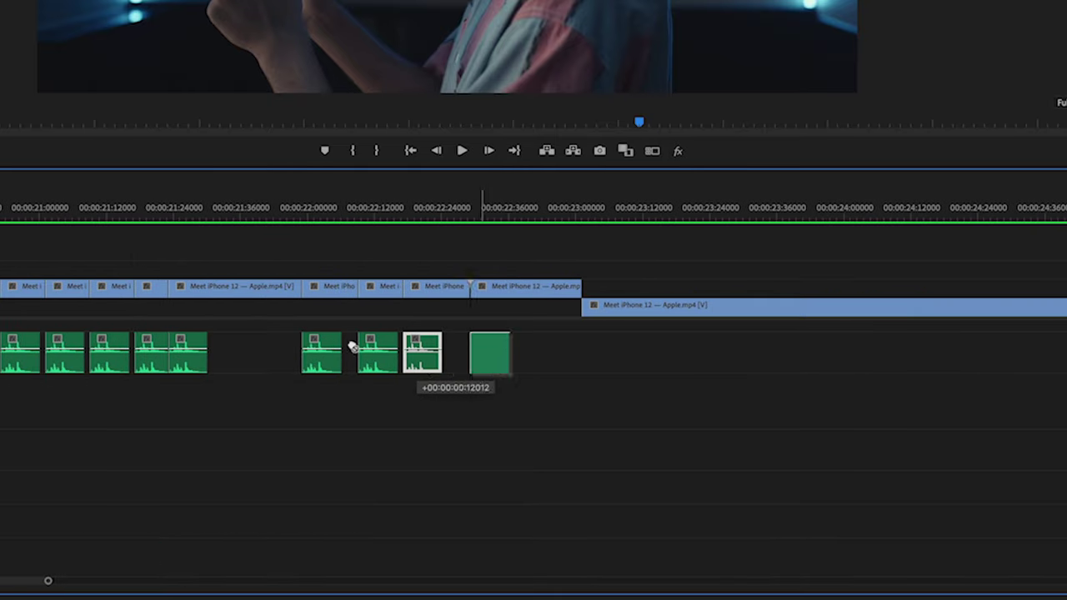
Play back the camera snaps on A3 soloed against the rapid V2 cuts.
scroll(354, 348, "down", 3)
scroll(269, 331, "left", 5)
scroll(269, 331, "down", 2)
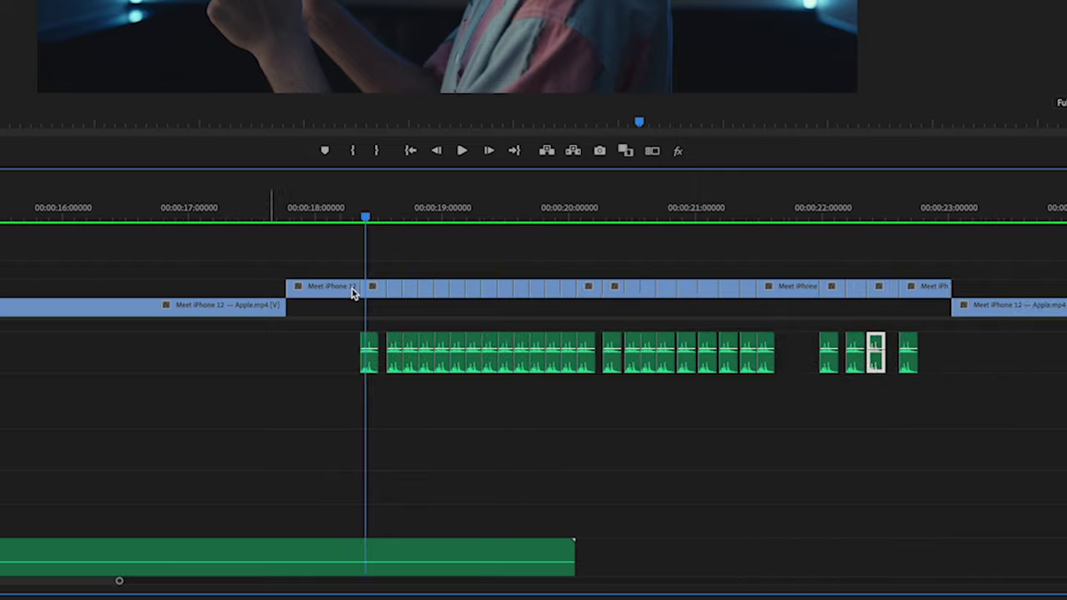
left_click(276, 209)
key("space")
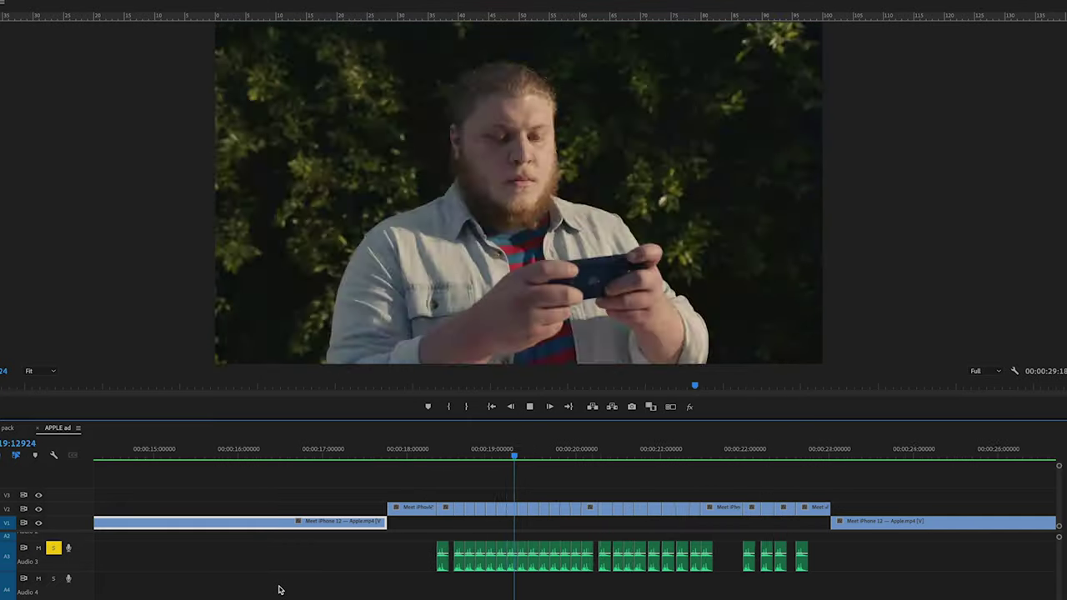
scroll(281, 590, "down", 1)
scroll(281, 591, "right", 3)
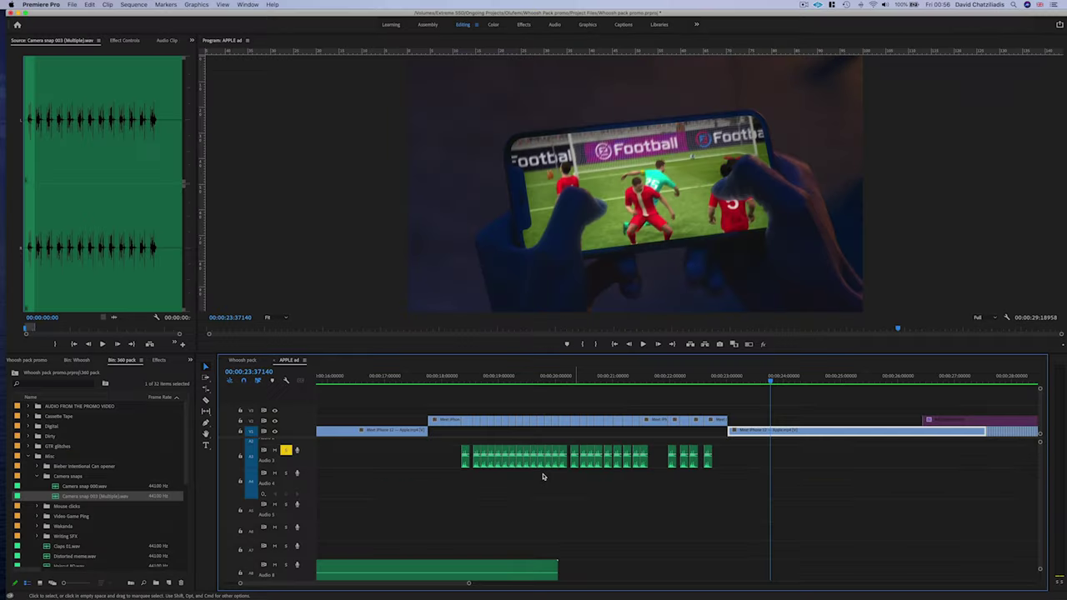
scroll(464, 473, "up", 1)
scroll(469, 469, "down", 1)
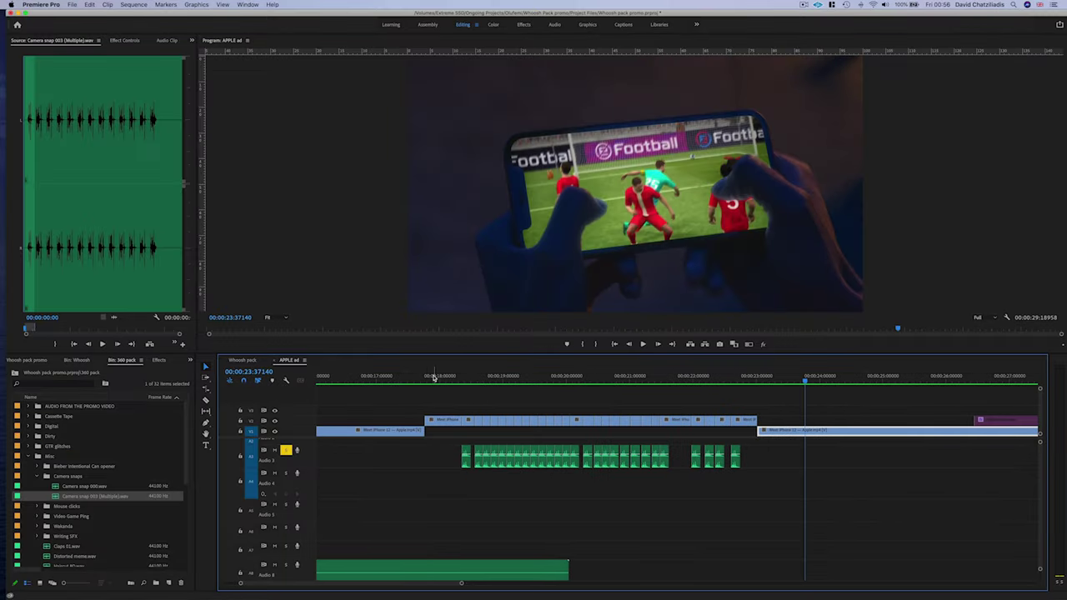
Preview Digital 08 (sword pixel).wav, place it on A4 under the game clip near 21:14, and play the section.
left_click_drag(421, 381, 655, 400)
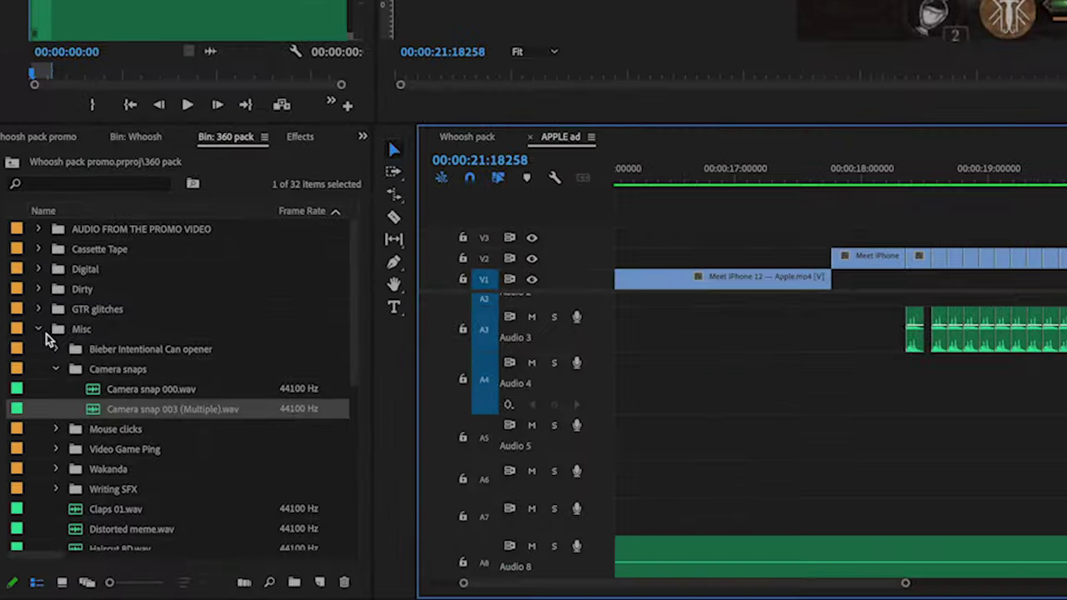
left_click(38, 331)
left_click(39, 270)
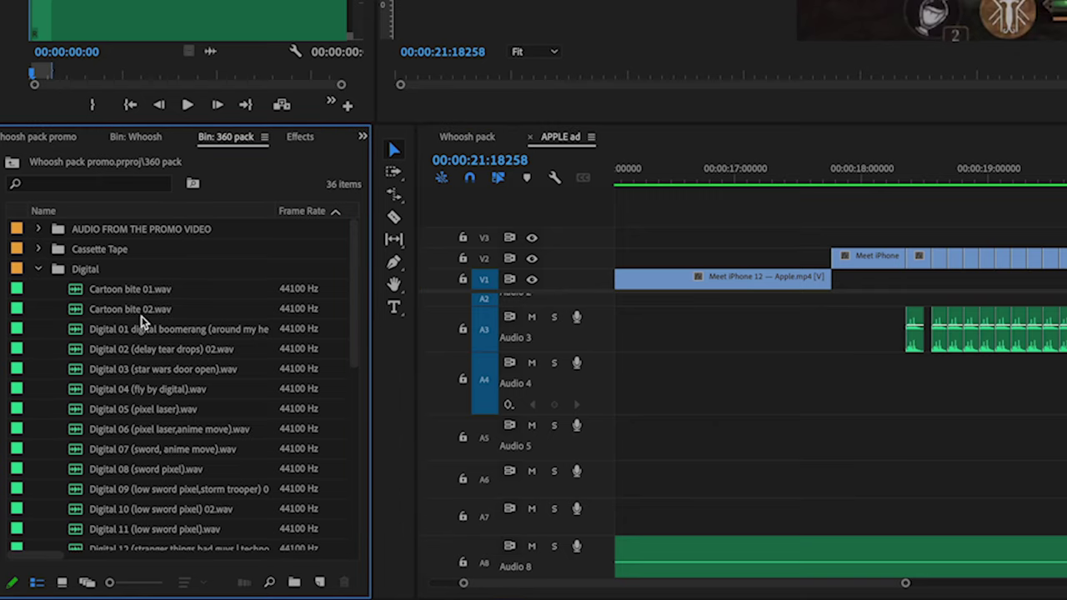
scroll(141, 323, "down", 3)
scroll(208, 331, "down", 1)
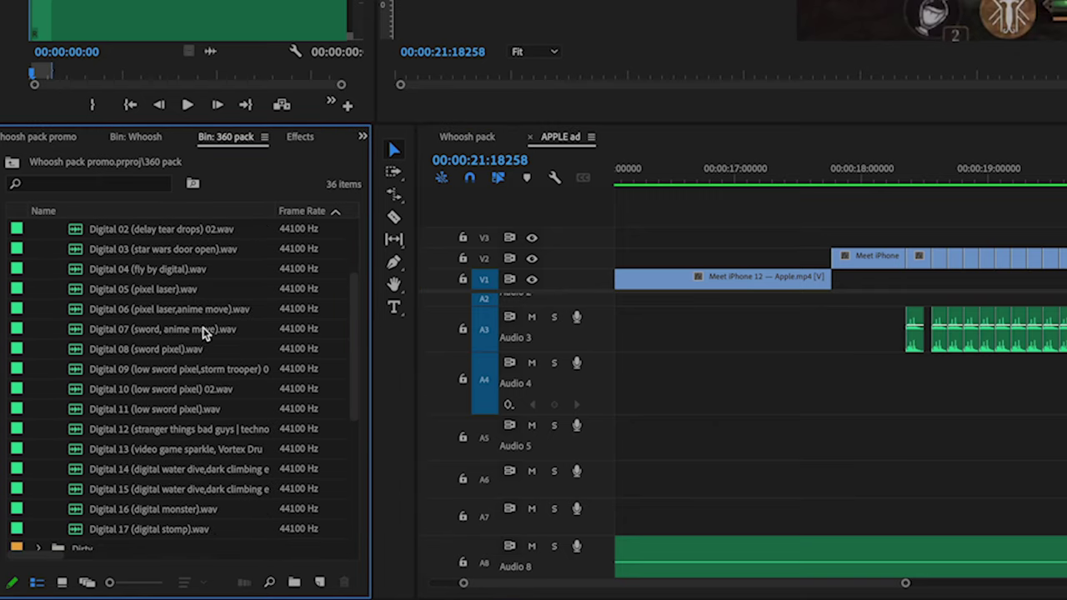
double_click(180, 354)
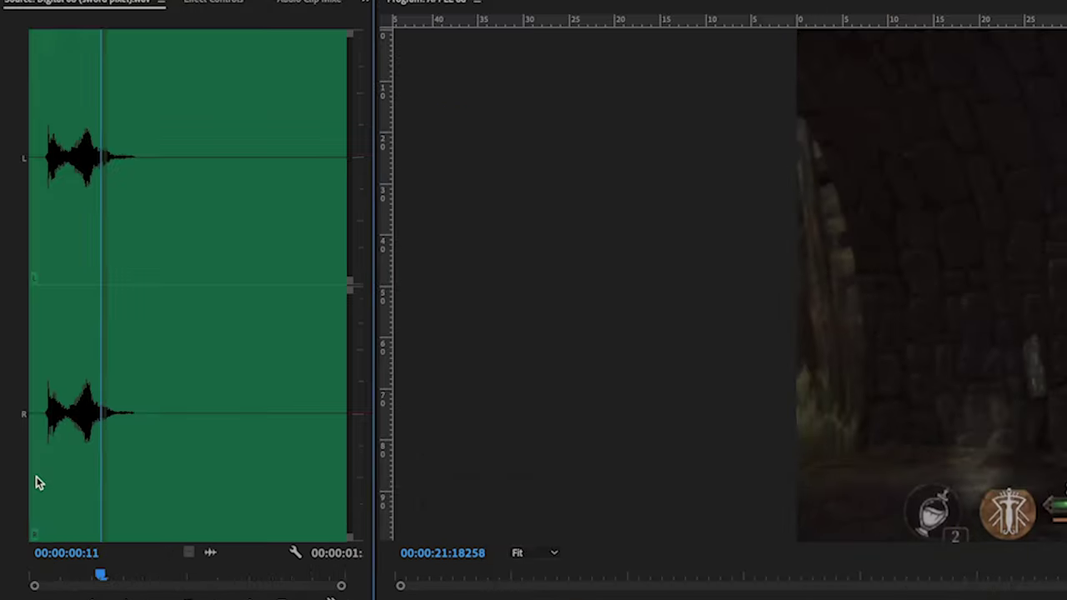
left_click_drag(215, 556, 307, 400)
key("=")
scroll(270, 384, "up", 3)
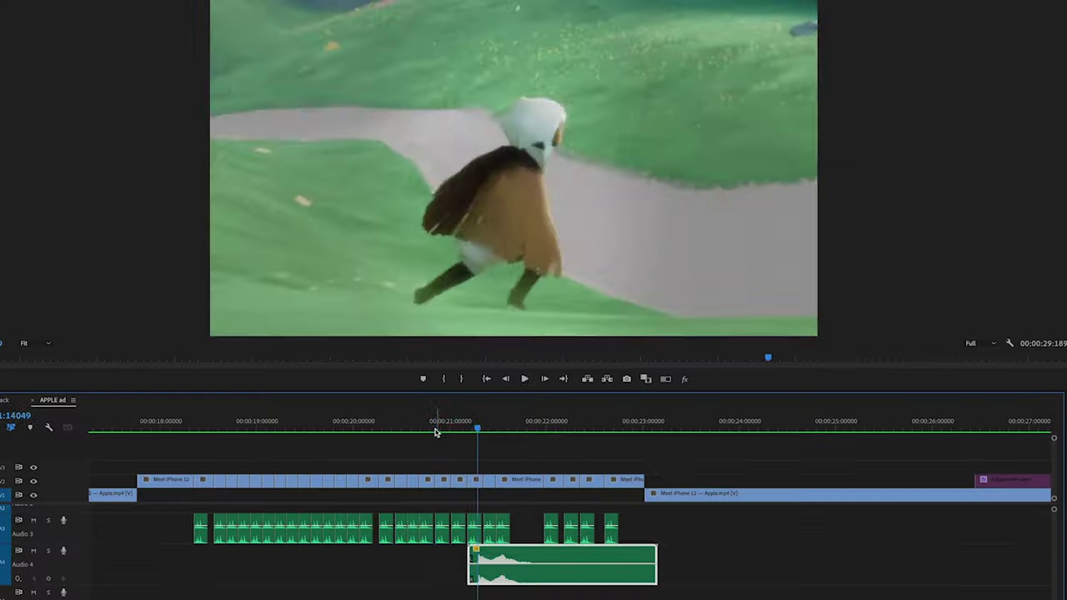
left_click(435, 430)
key("space")
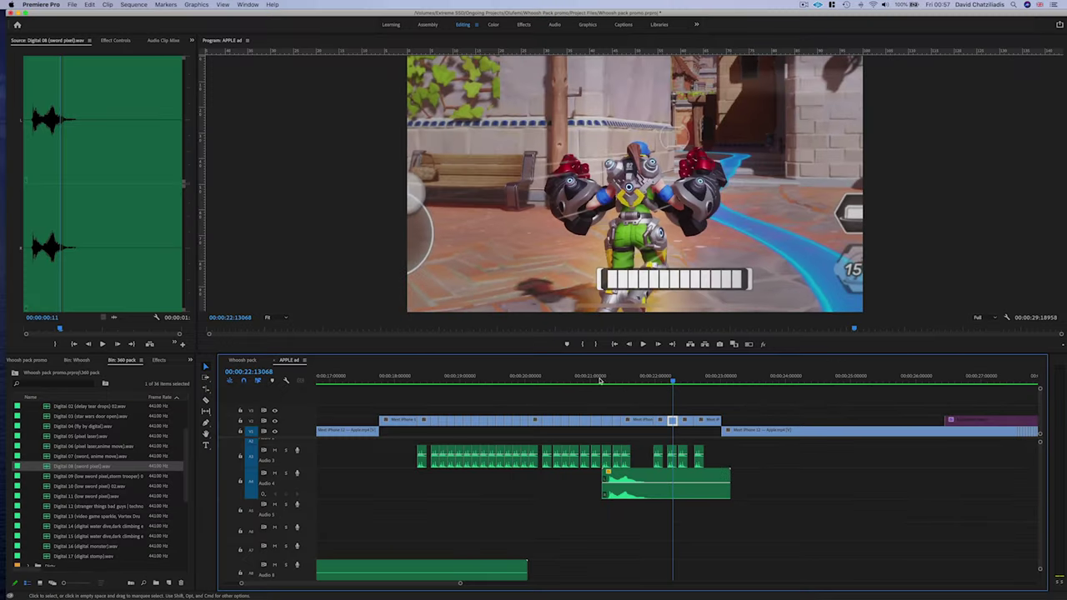
Place the Whip 03.1 sound from the Whips bin on A5 at the football shot near 21:31 and play it back.
left_click_drag(600, 380, 633, 387)
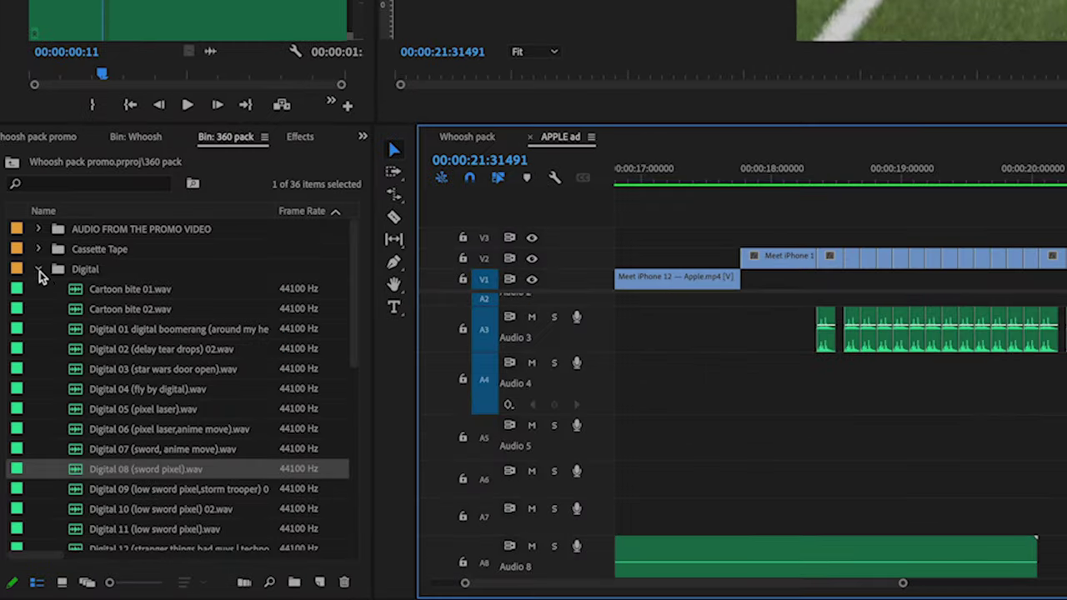
scroll(39, 275, "down", 10)
left_click(79, 372)
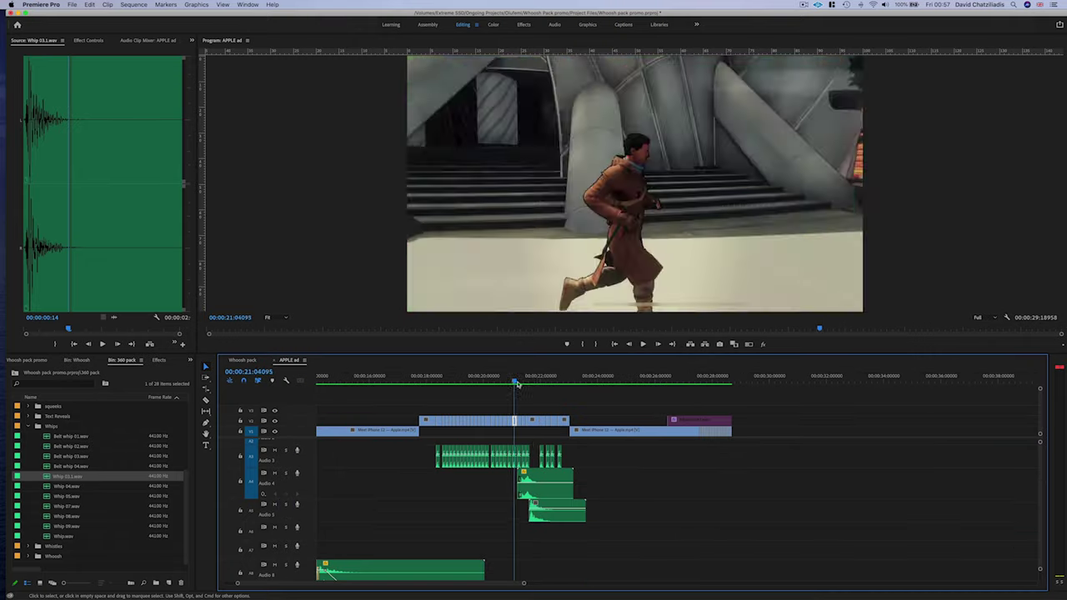
key("space")
scroll(541, 477, "up", 3)
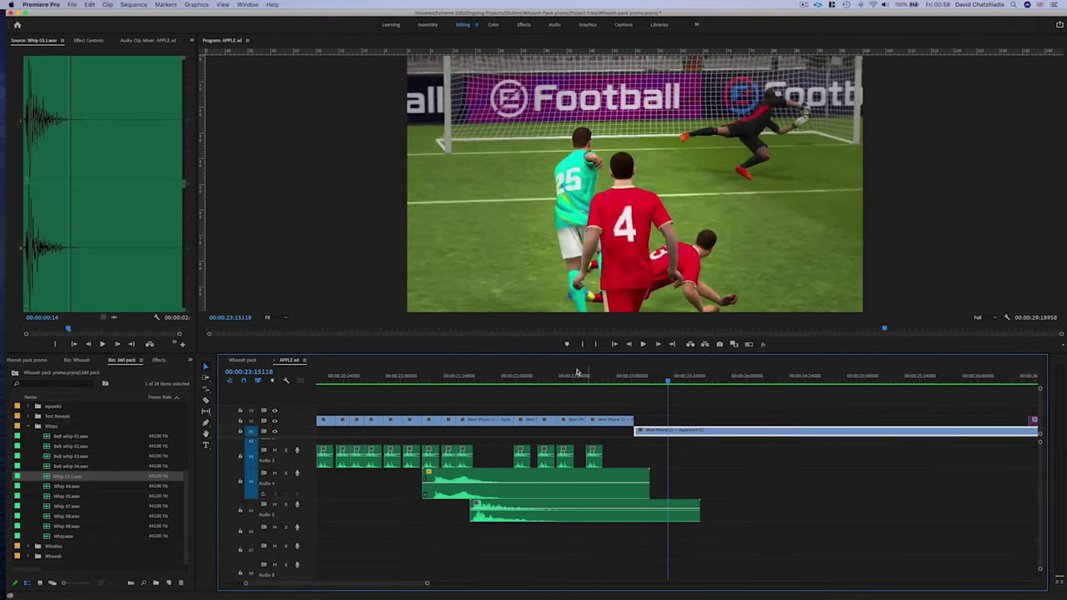
Place Long Whoosh 15 (rise to whoosh hit) 02 on A7 at the football kick before 23:00, and extend the clip's end.
left_click(545, 375)
mouse_move(603, 381)
left_mouse_down()
mouse_move(624, 383)
mouse_move(568, 384)
mouse_move(628, 385)
mouse_move(572, 386)
mouse_move(602, 396)
left_mouse_up()
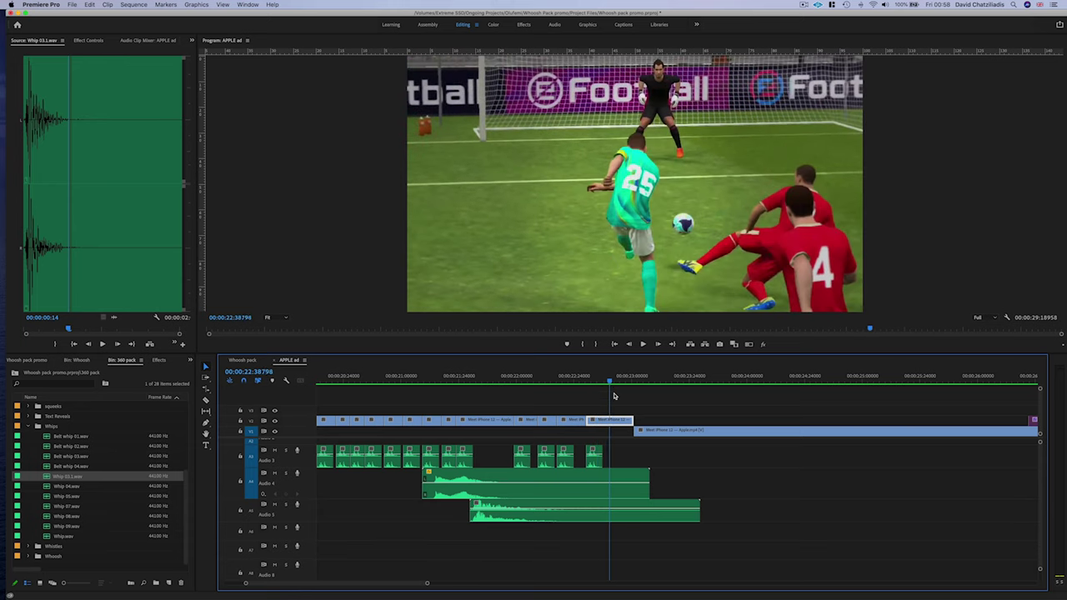
double_click(60, 486)
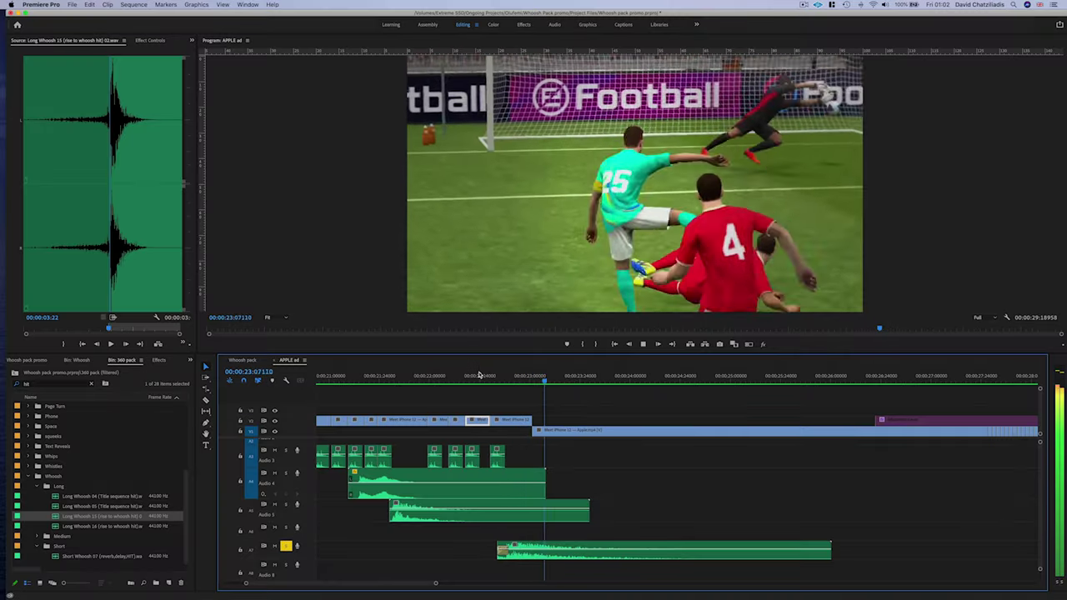
left_click(560, 557)
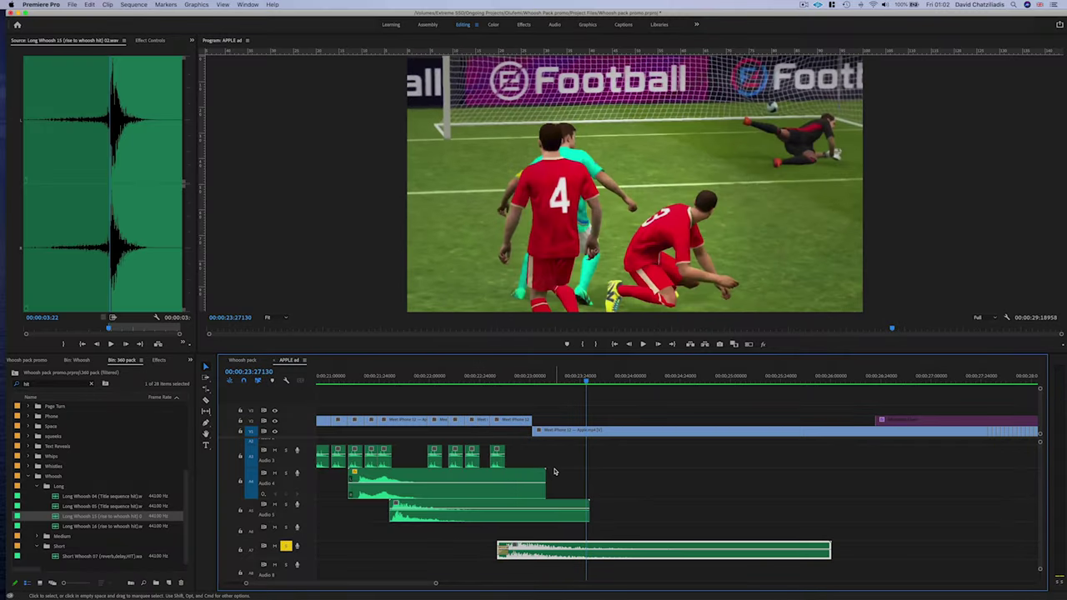
left_click_drag(830, 553, 857, 521)
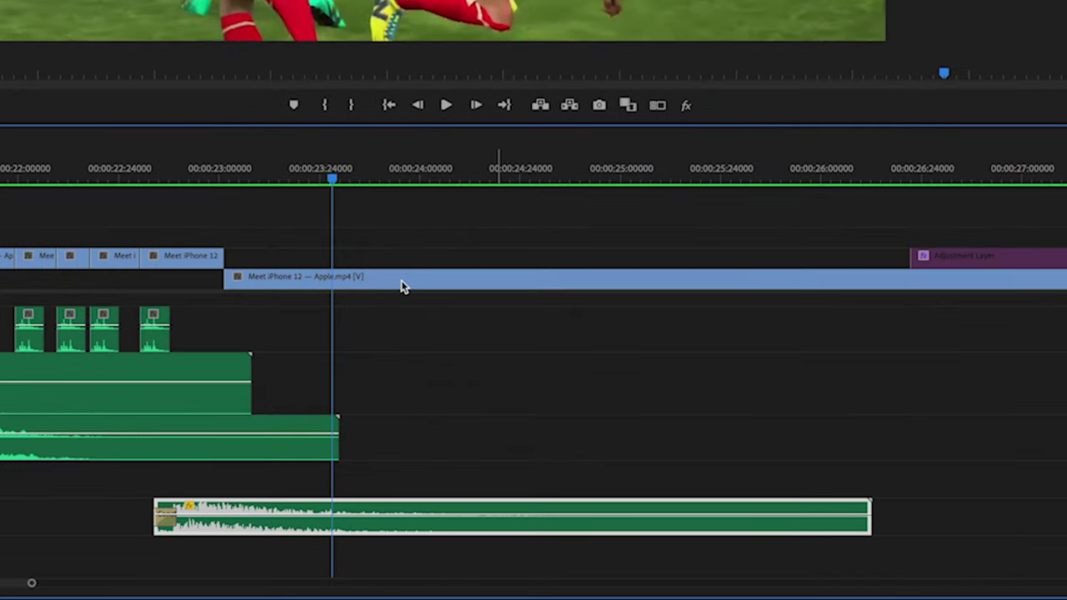
left_click(115, 175)
key("space")
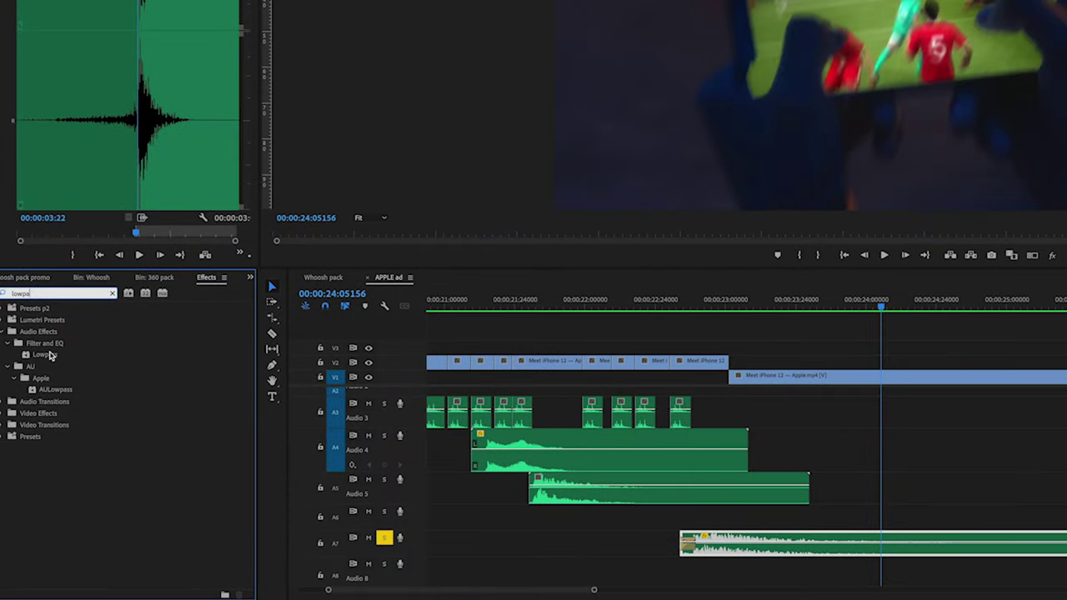
Apply a Lowpass effect to the Long Whoosh 15 clip on A7, test a 998.4 Hz cutoff, and raise it to about 1600 Hz.
left_click_drag(45, 354, 865, 478)
left_click(239, 22)
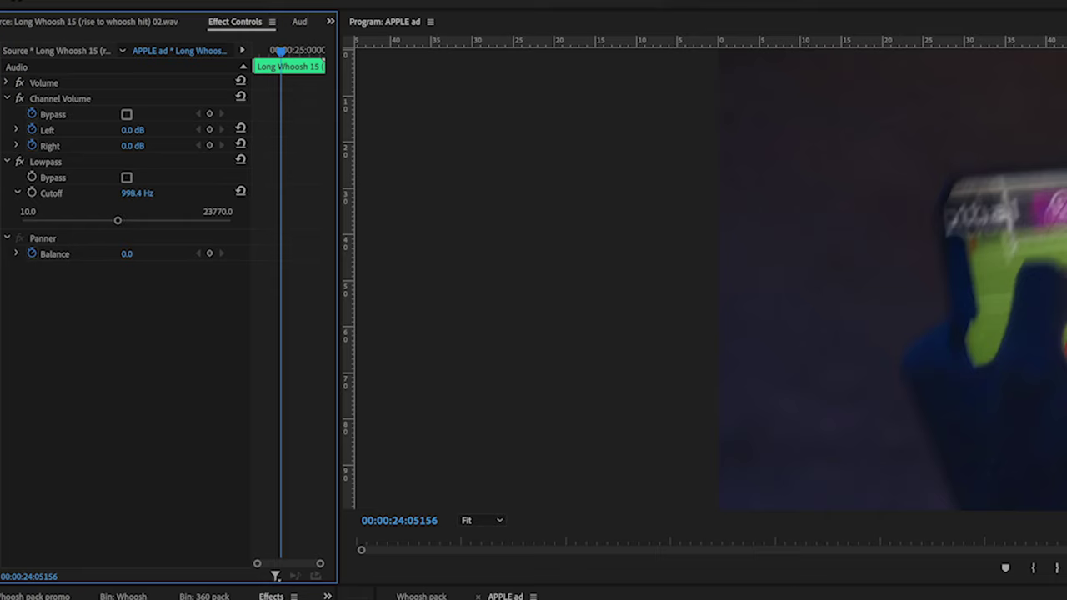
left_click(470, 376)
key("space")
key("space")
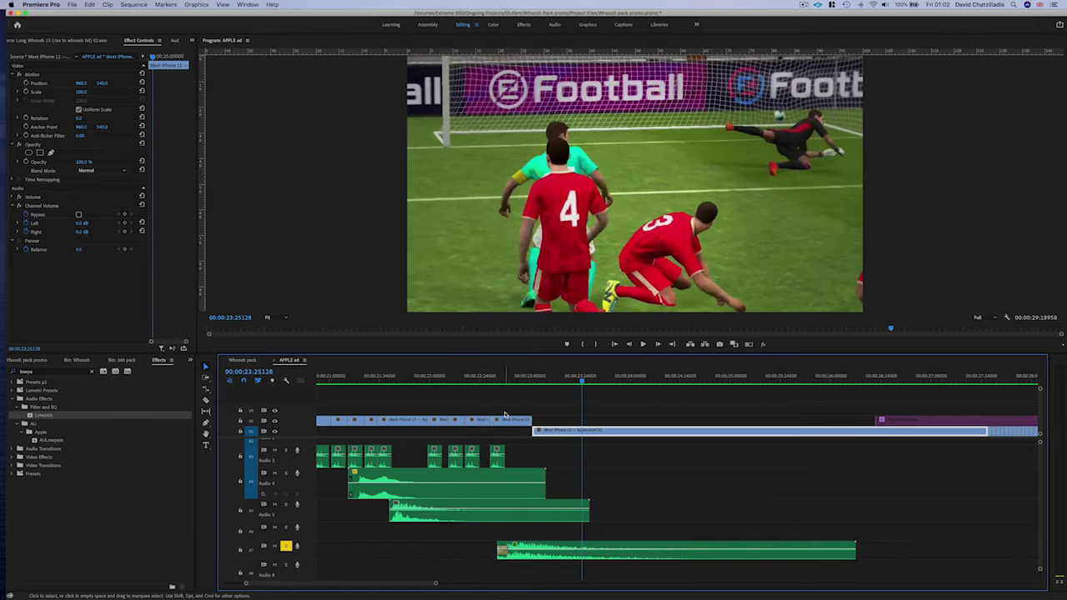
left_click(504, 544)
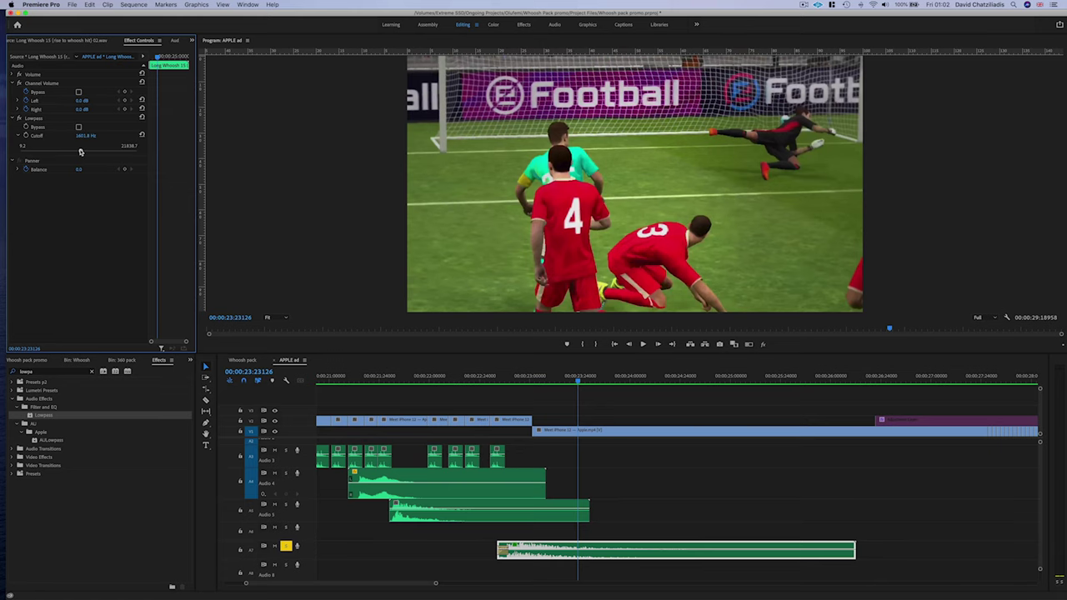
Play the football kick section around 23:00 to check the low-passed whoosh on A7 against the picture.
left_click(458, 375)
key("space")
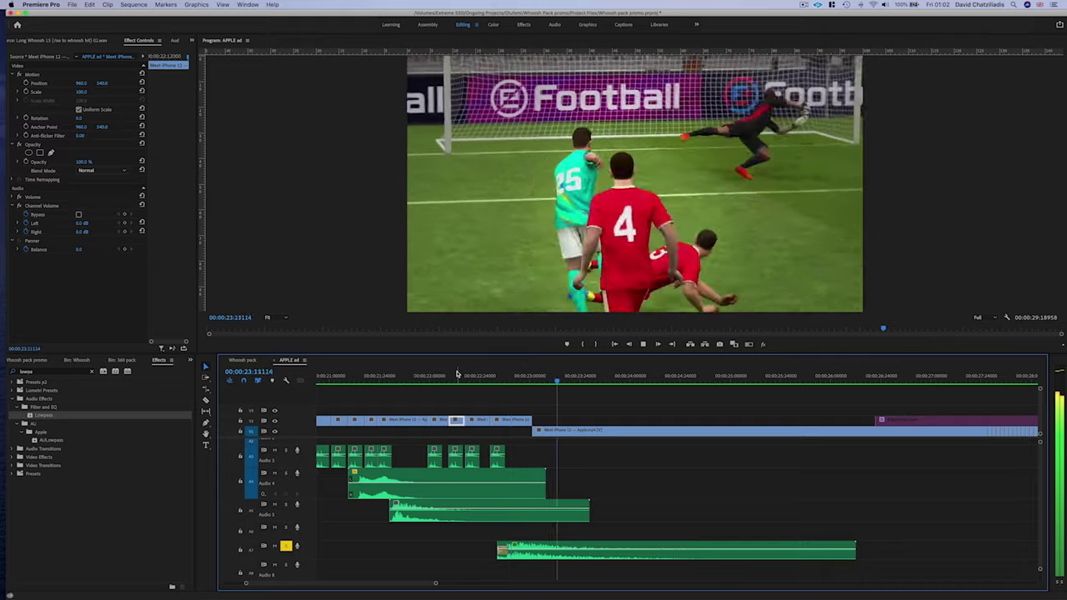
key("space")
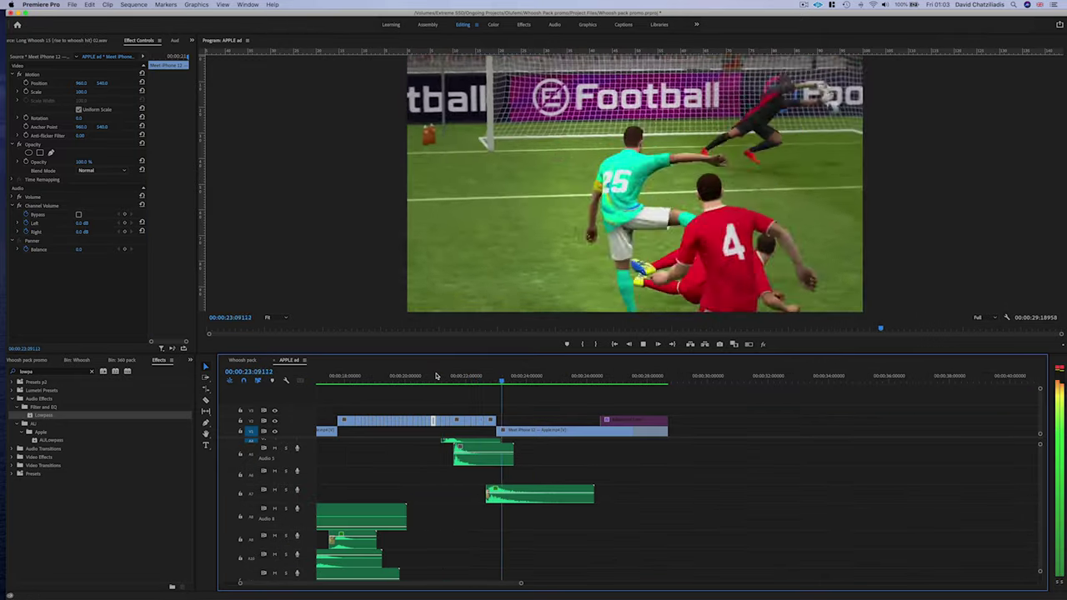
left_click(501, 382)
left_click_drag(502, 386, 500, 386)
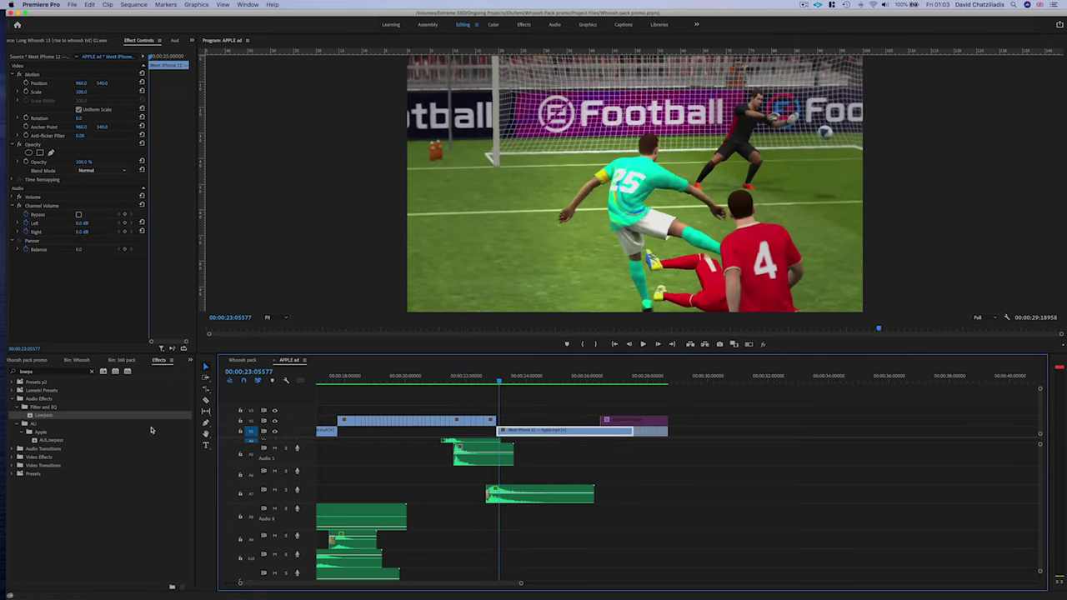
Find Space 20 (space extinguisher).wav in the 360 pack bin and place it on A8 at the football kick, under the A7 whoosh.
left_click(122, 360)
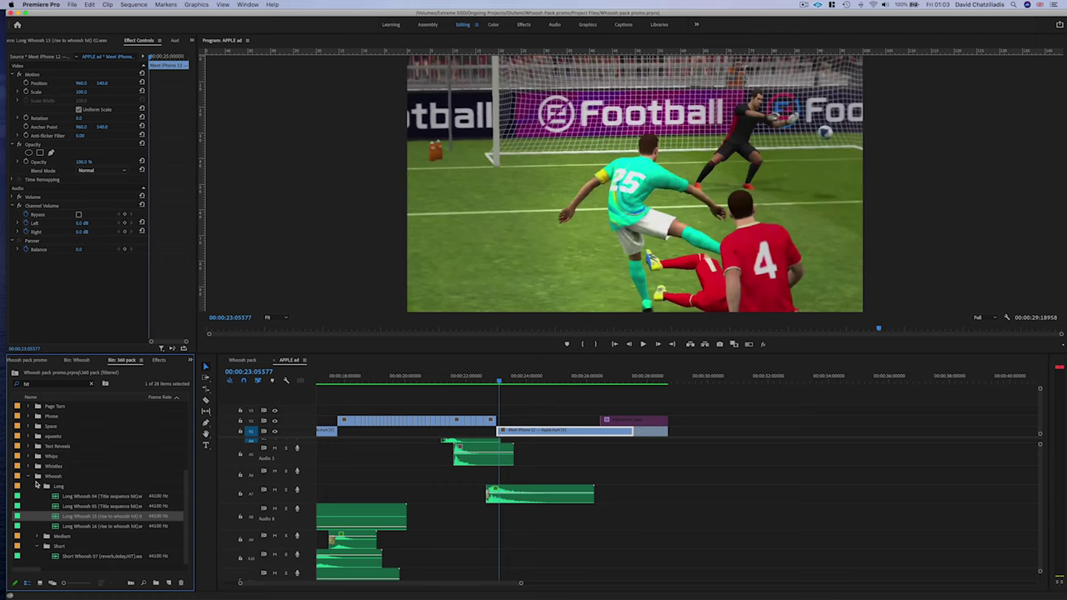
left_click(36, 486)
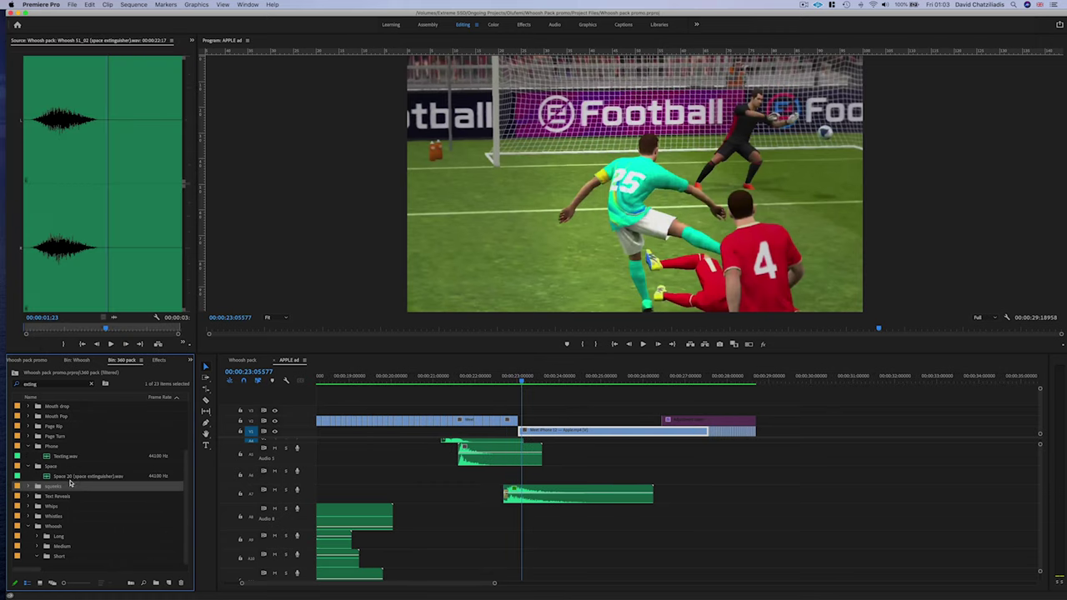
left_click_drag(60, 481, 538, 524)
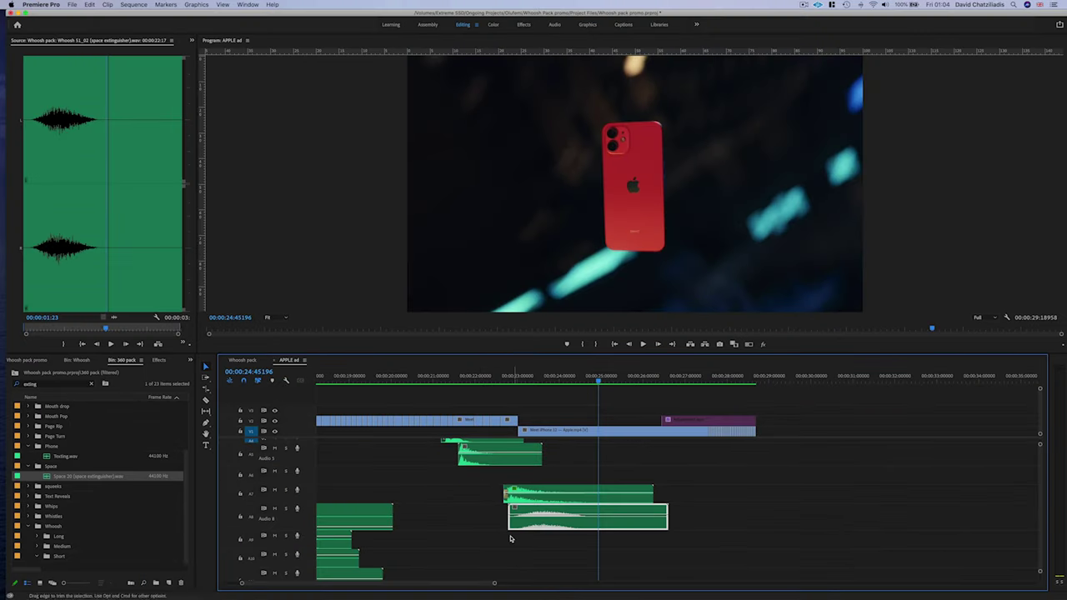
Apply the bx_solo effect to the Space 20 clip on A8, set its Stereo-Width to 400 %, and play the section.
left_click(503, 383)
left_click(141, 42)
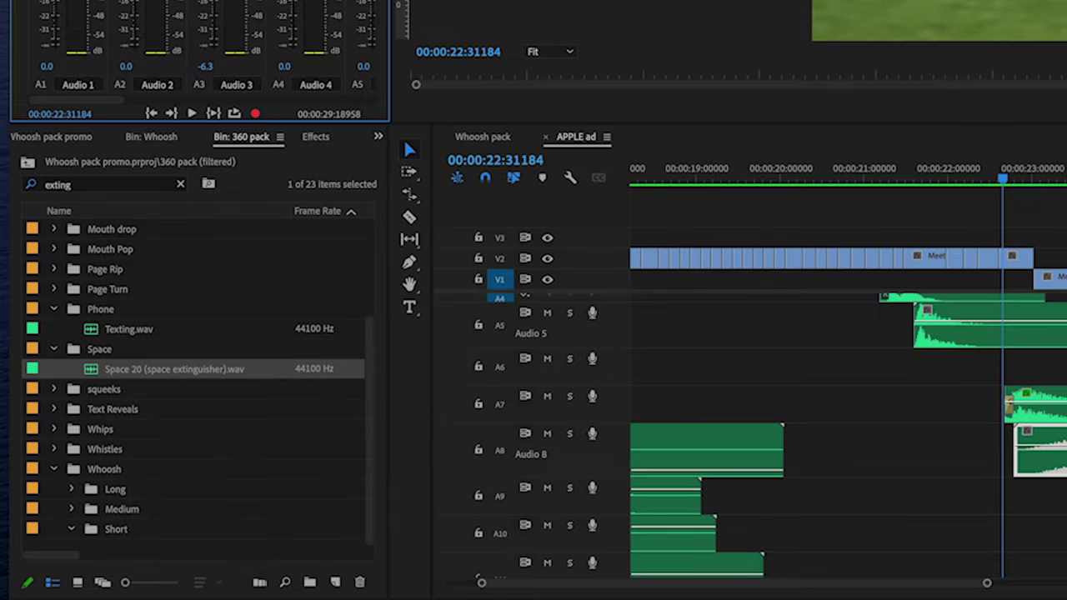
key("shift+7")
key("BackSpace")
type("bx")
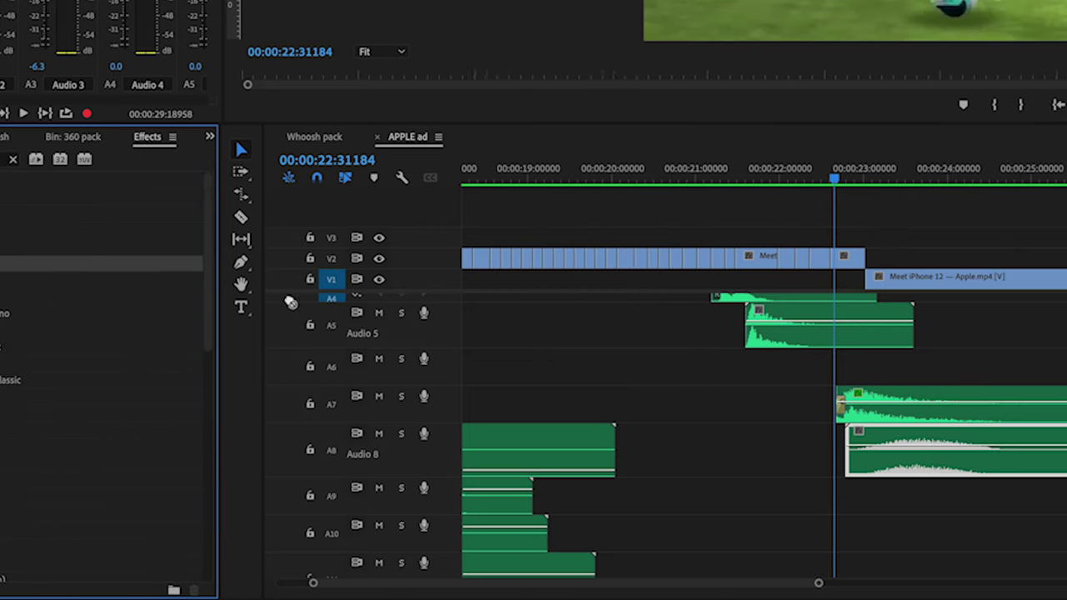
left_click(389, 456)
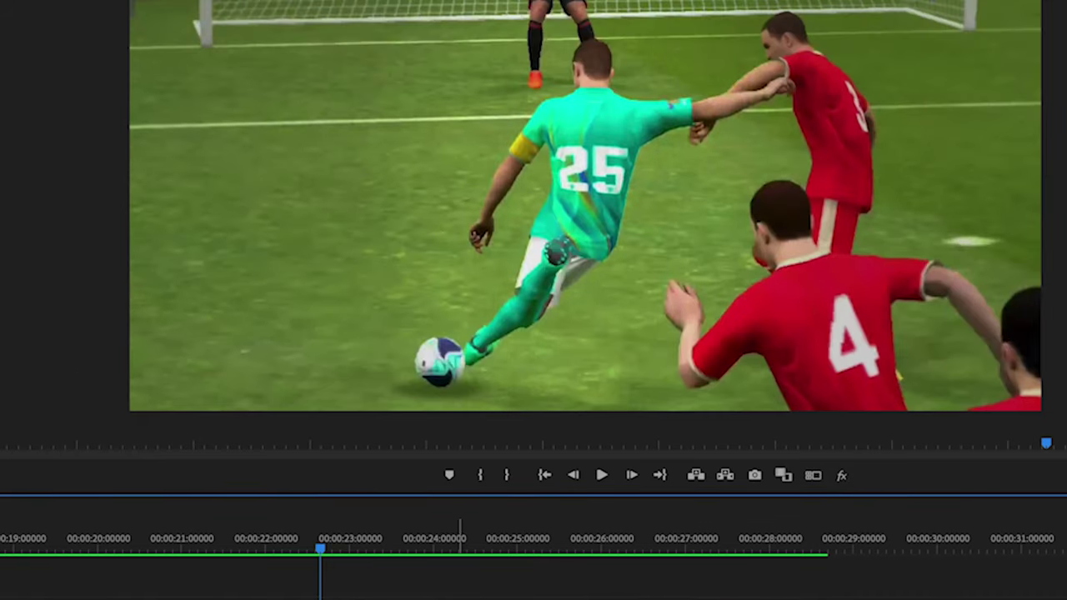
key("space")
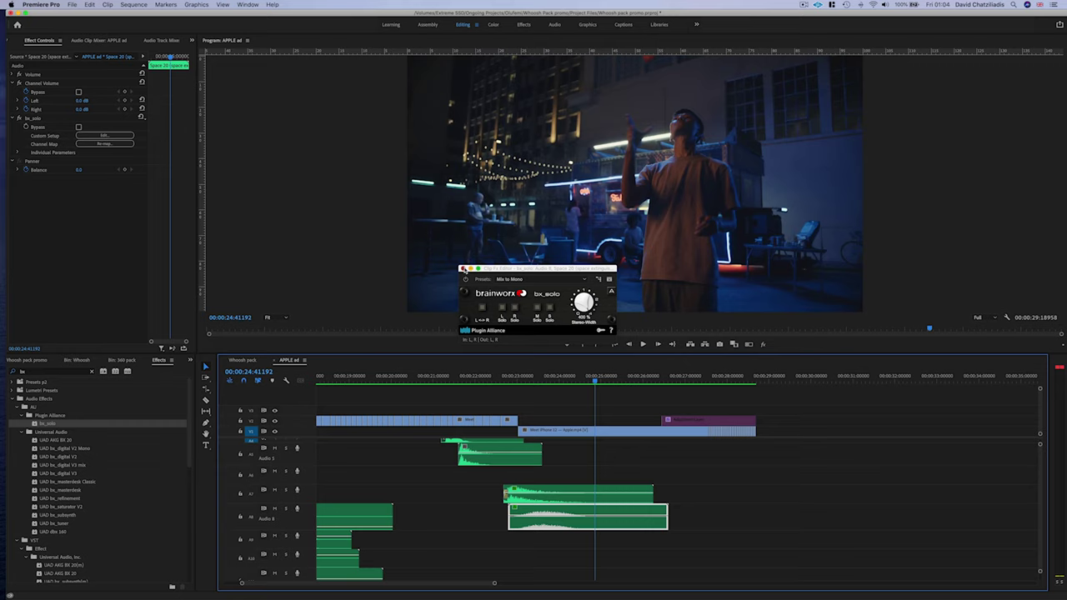
left_click(242, 324)
Search the effects for reverb and apply Surround Reverb to the Space 20 clip on A8.
double_click(79, 371)
type("reverb")
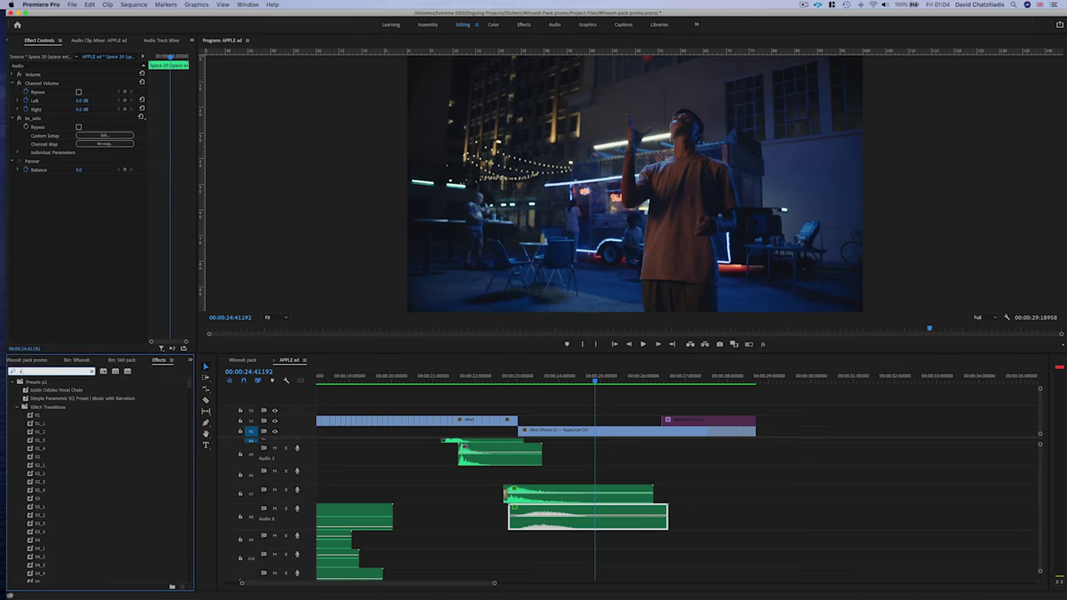
scroll(72, 491, "down", 7)
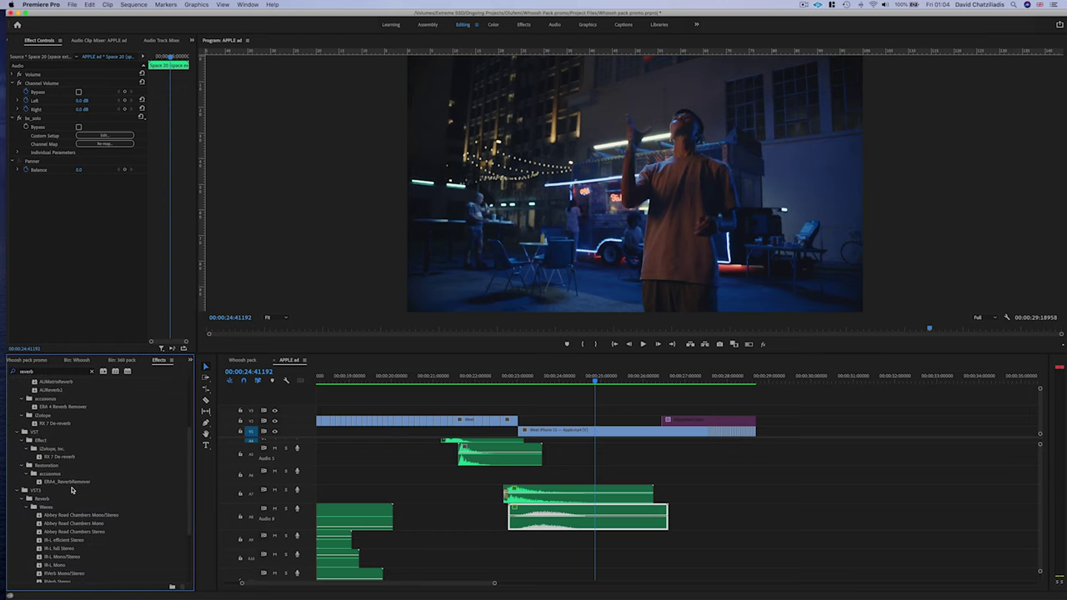
scroll(99, 490, "up", 7)
left_click(45, 450)
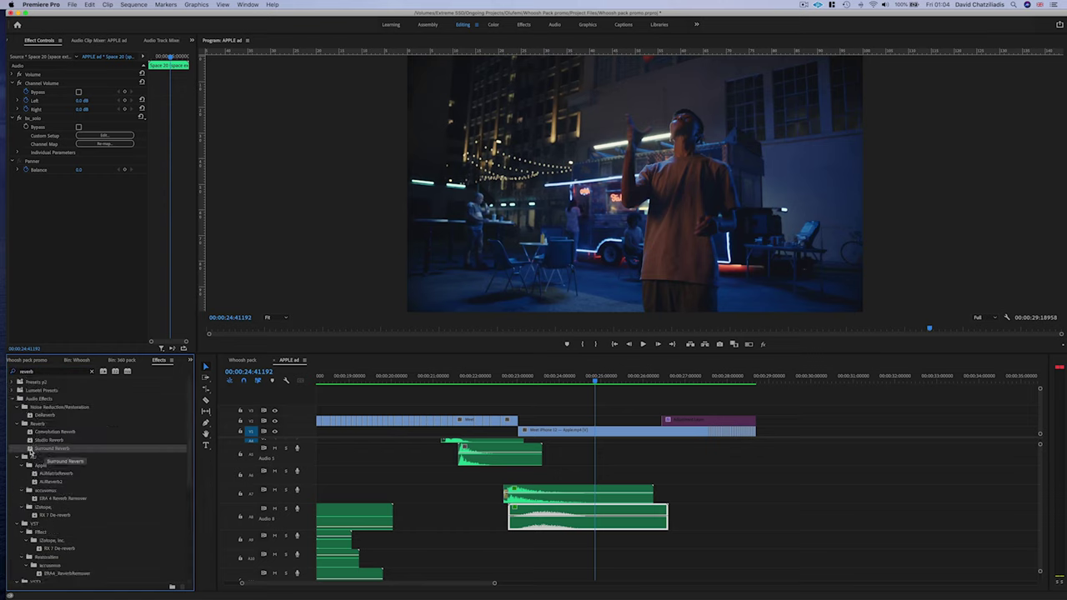
left_click(514, 383)
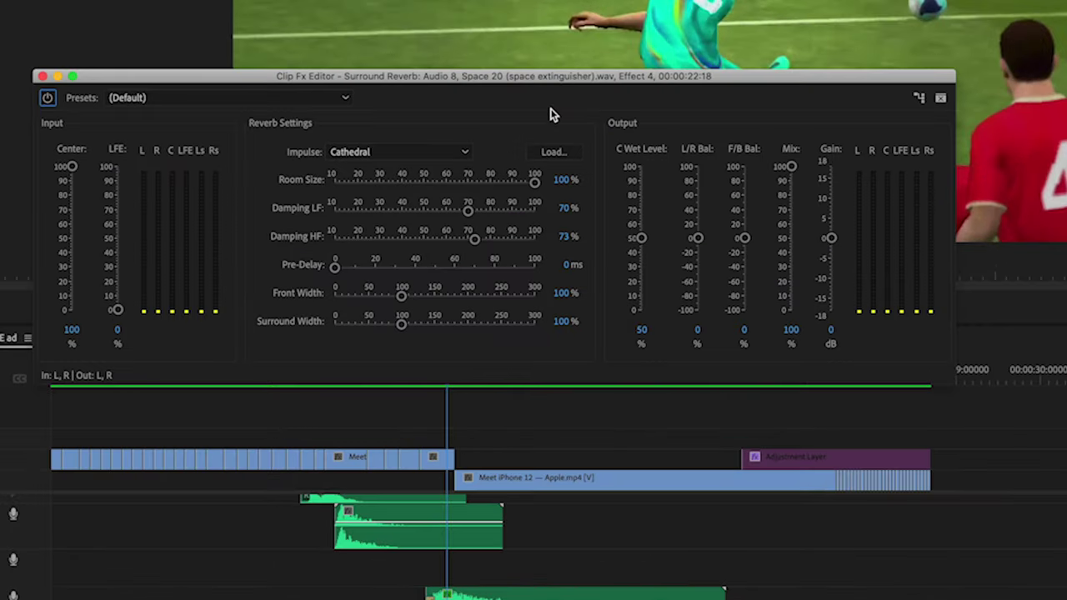
While playing, set the Surround Reverb to 92 % C Wet Level, 190 % Surround Width, 61 % Mix and about 3.1 dB Gain.
left_click_drag(512, 78, 457, 1)
left_click_drag(586, 159, 586, 128)
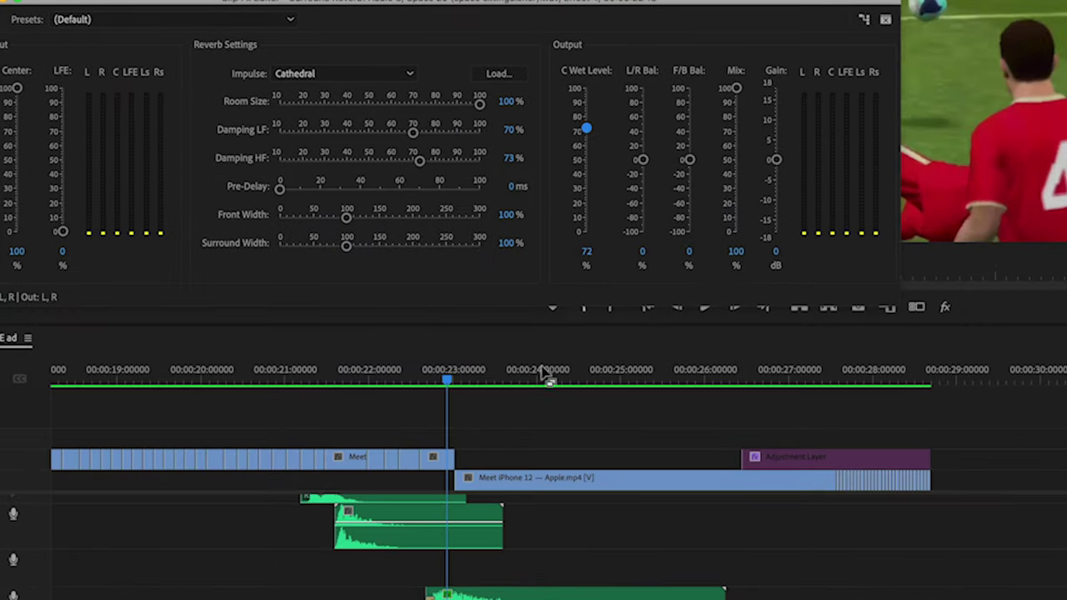
left_click(431, 380)
key("space")
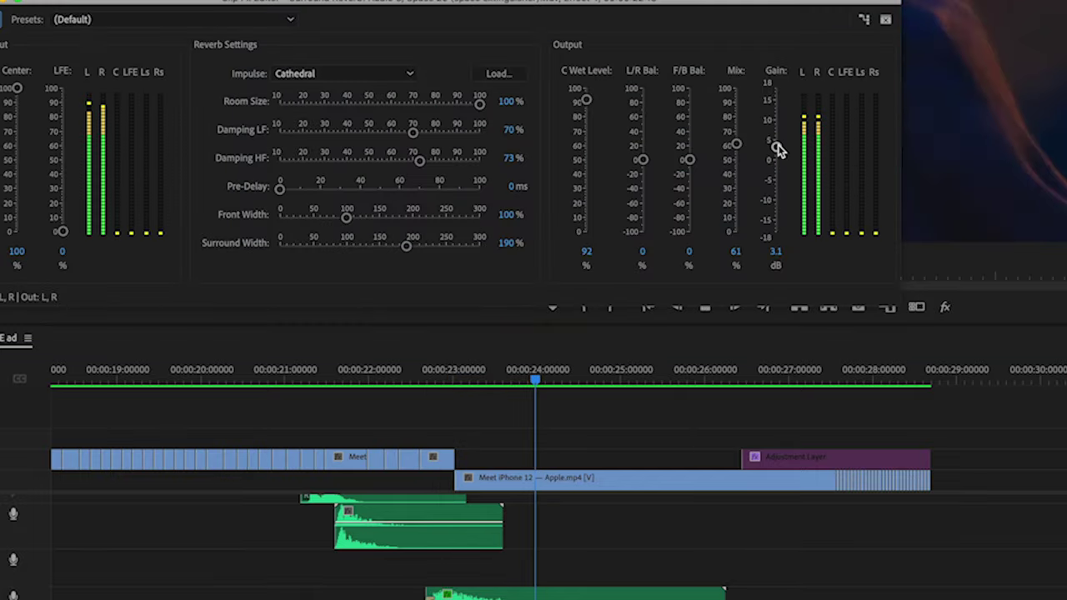
key("space")
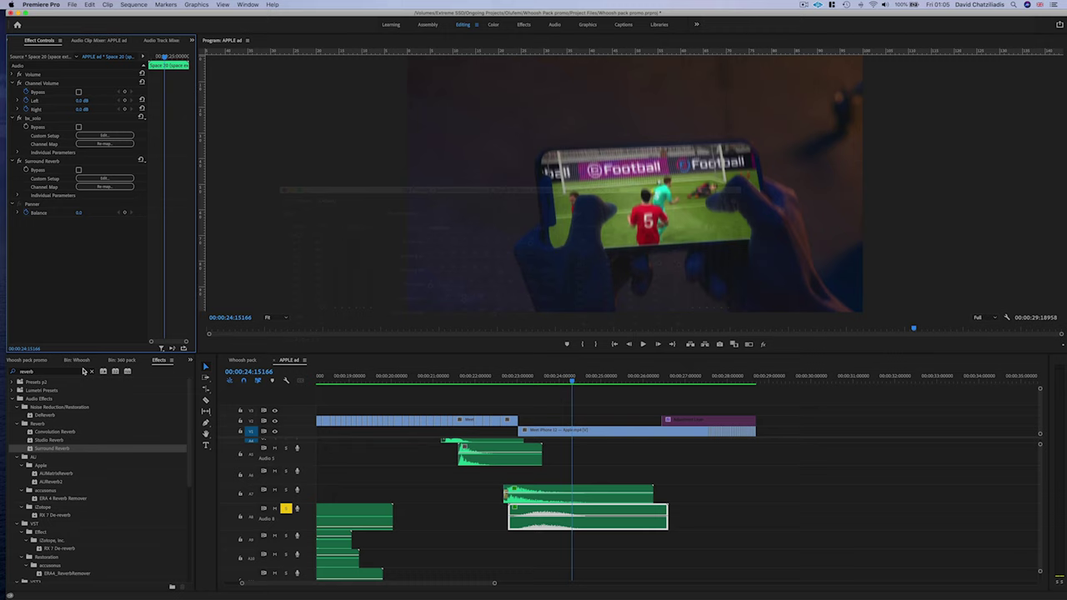
Search the effects for the Valhalla plug-ins and apply ValhallaFreqEcho to the Space 20 clip on A8.
left_click(73, 372)
type("va,h")
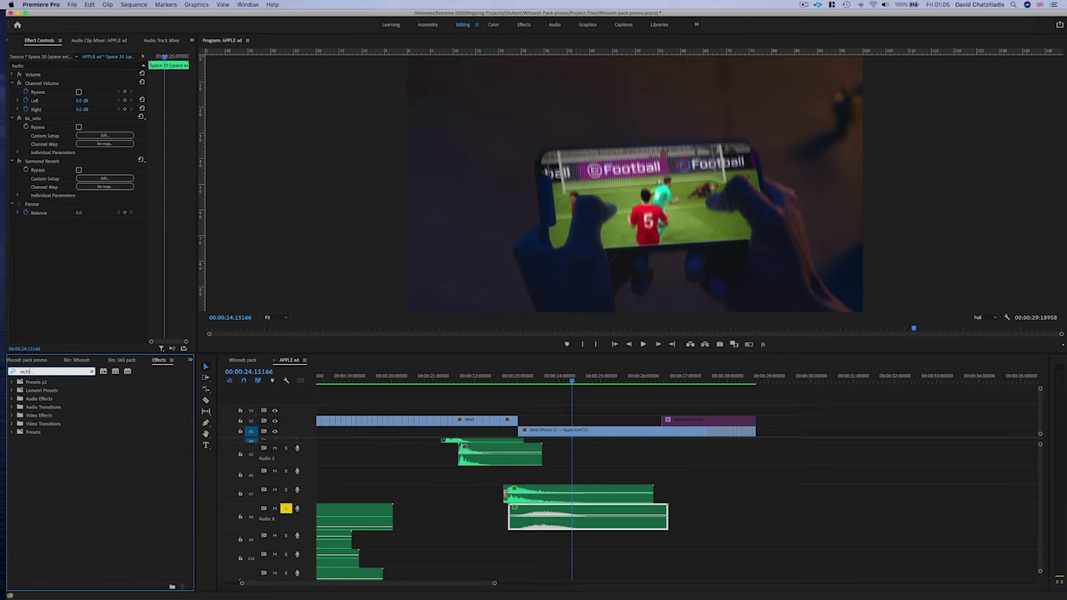
type("c")
key("BackSpace")
key("BackSpace")
key("BackSpace")
key("BackSpace")
type("a")
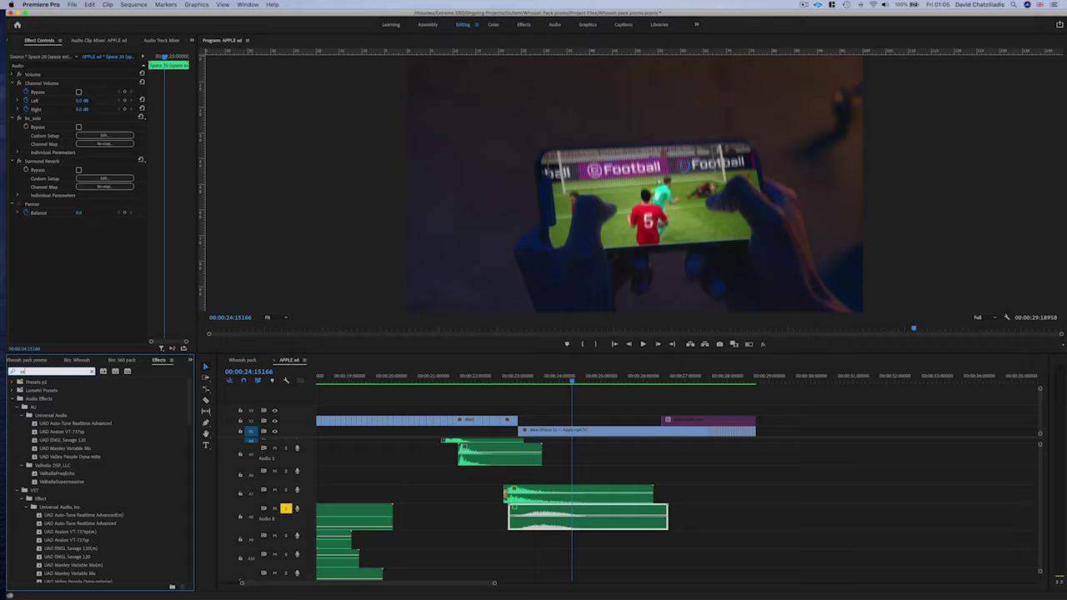
type("lha")
left_click_drag(55, 424, 554, 517)
Set ValhallaFreqEcho to 57.6 % Mix, 85.52 ms Delay, 121.67 Hz Shift and 62.40 % Feedback, and close its editor.
left_click_drag(965, 489, 965, 490)
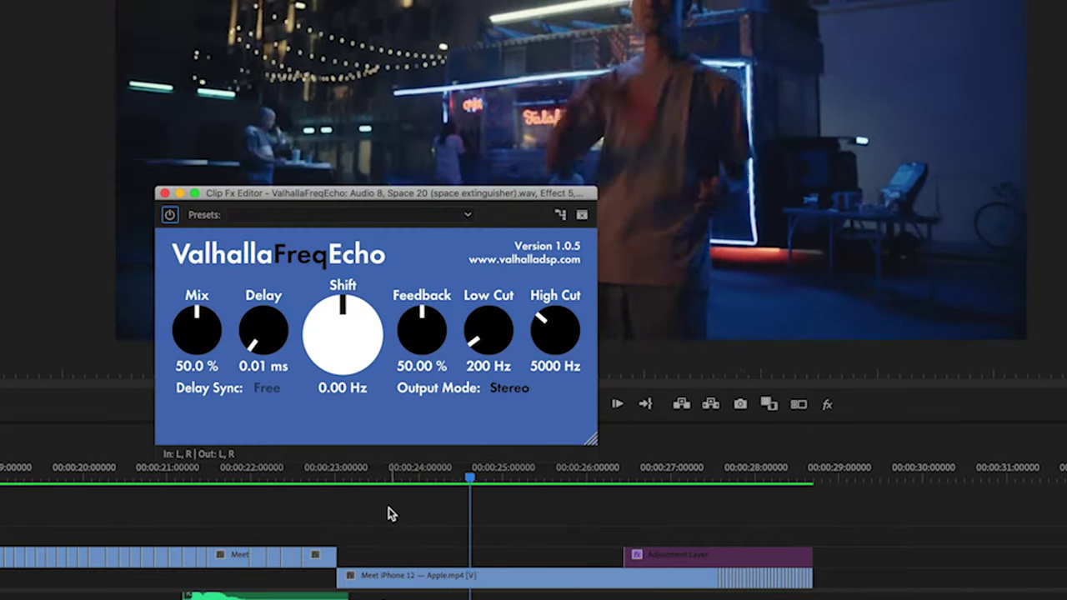
left_click_drag(252, 321, 252, 314)
left_click_drag(415, 324, 414, 299)
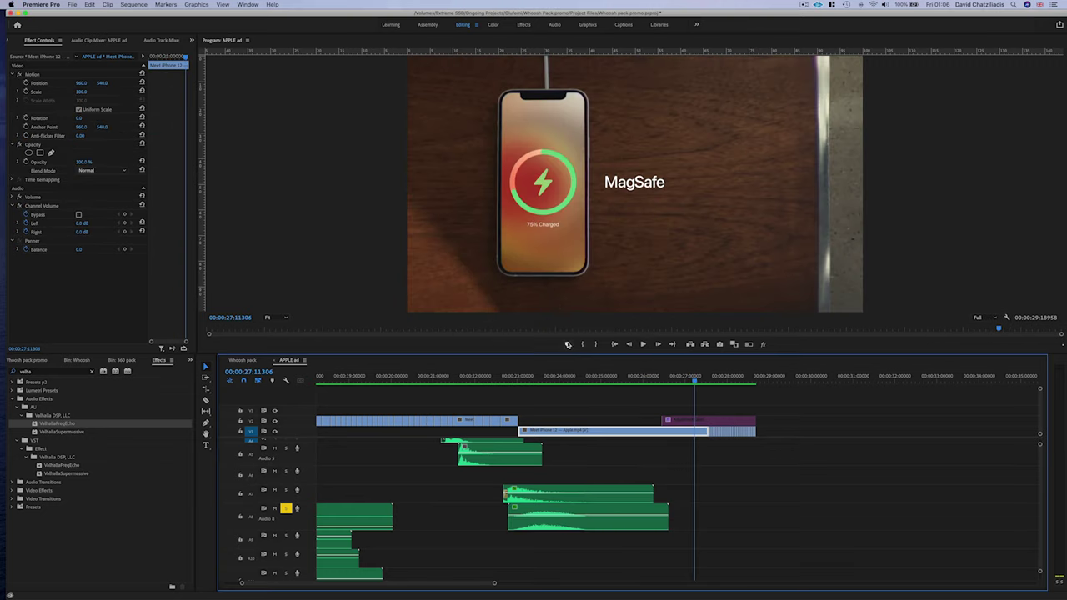
left_click(573, 509)
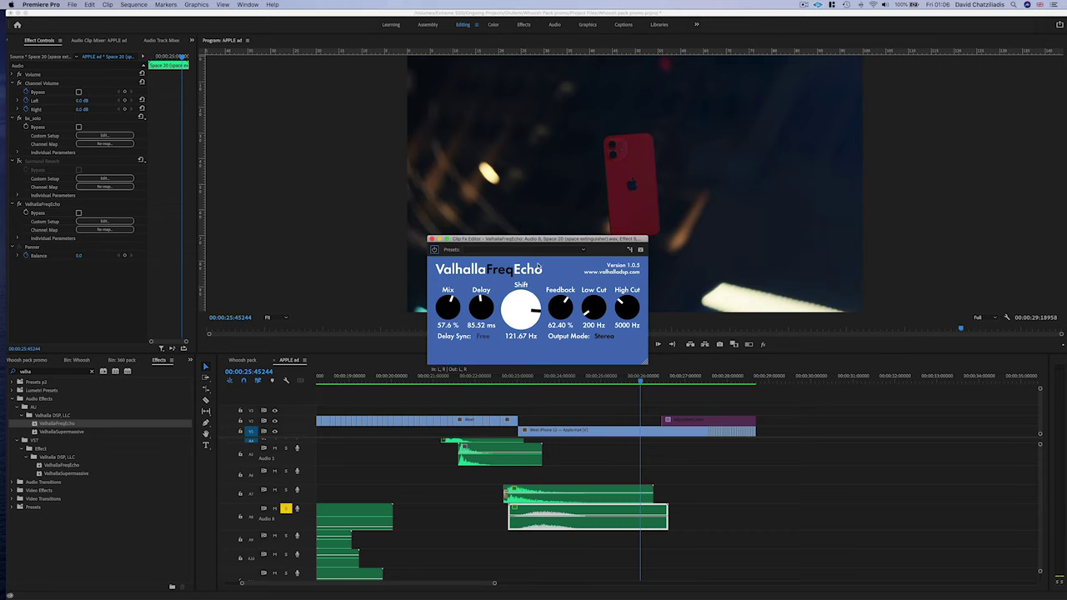
left_click(432, 241)
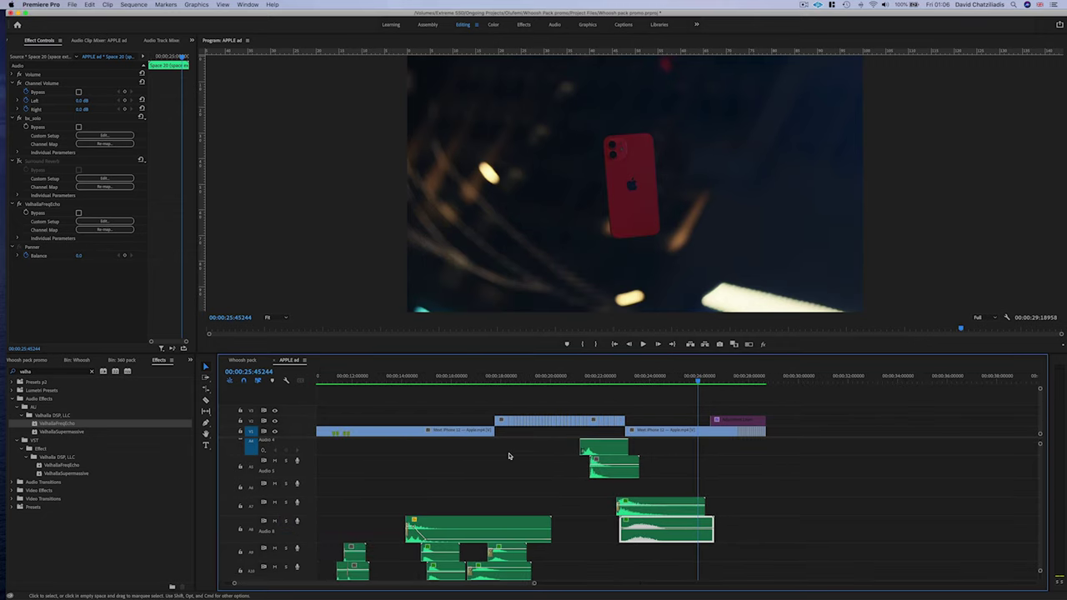
Play the sequence from about 17:00 through the rapid cuts to 25:00, and examine the clips around the football kick.
key("space")
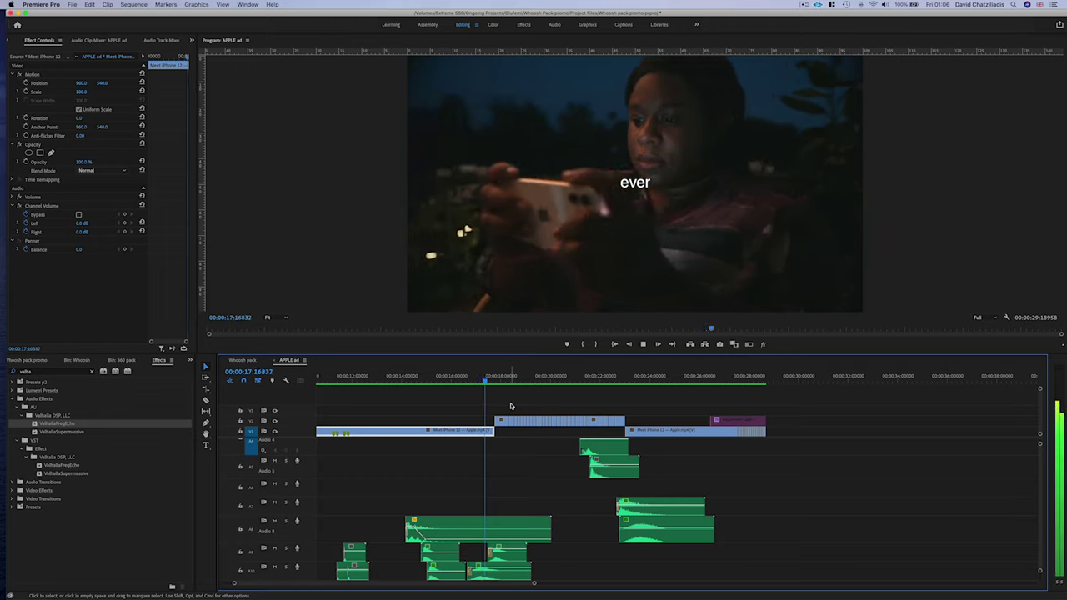
scroll(530, 442, "up", 2)
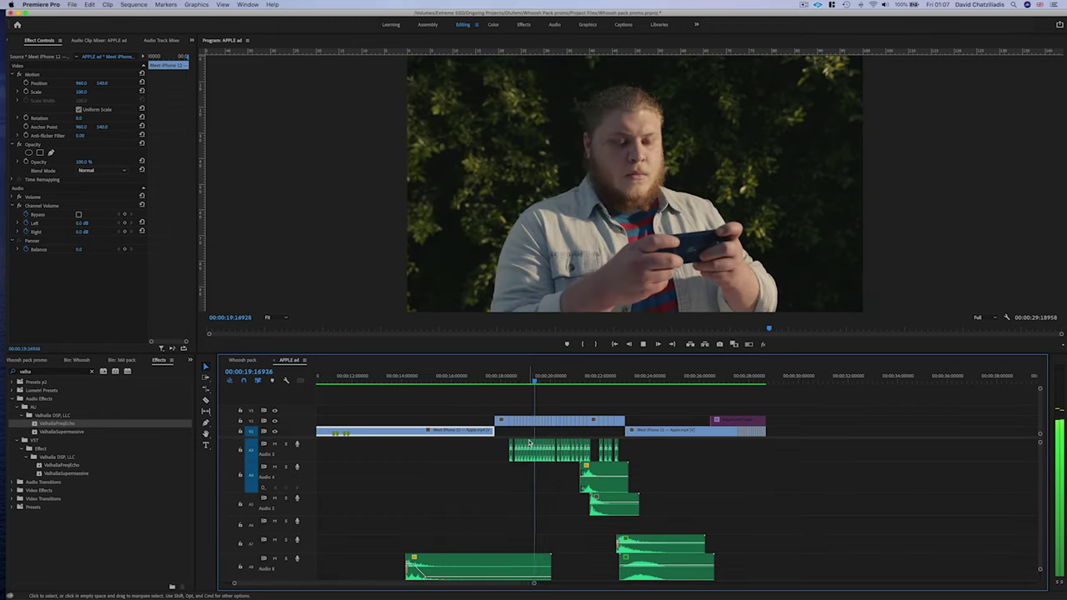
scroll(542, 463, "up", 1)
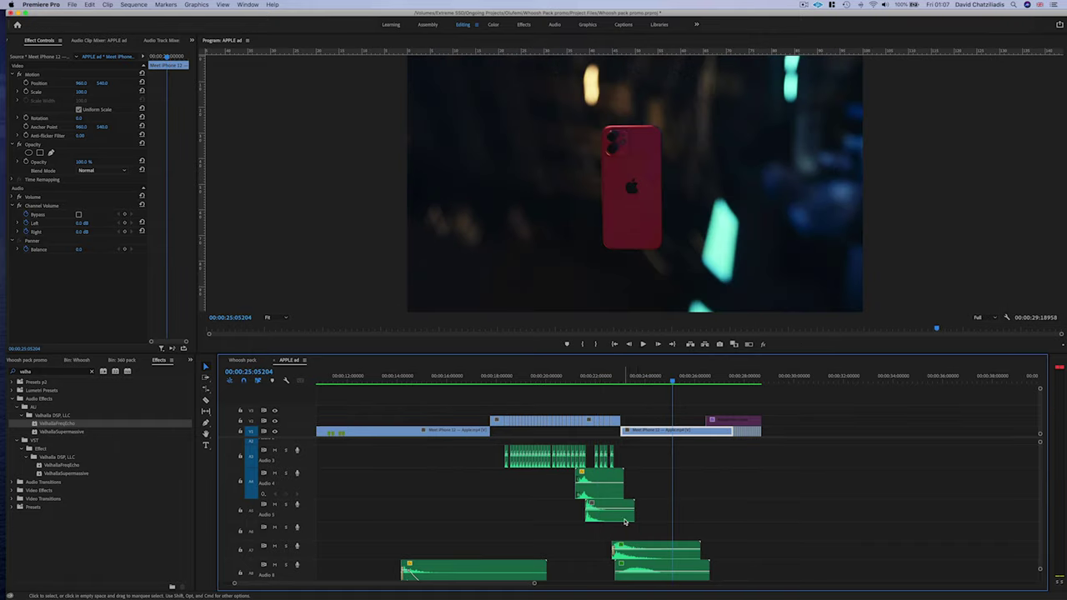
scroll(595, 522, "up", 5)
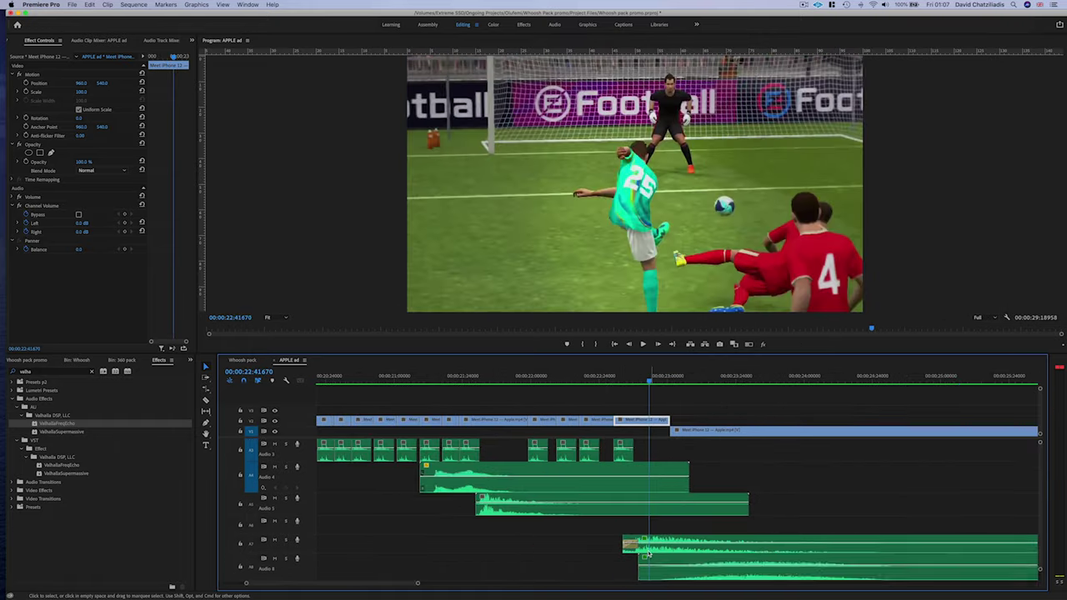
scroll(646, 555, "right", 3)
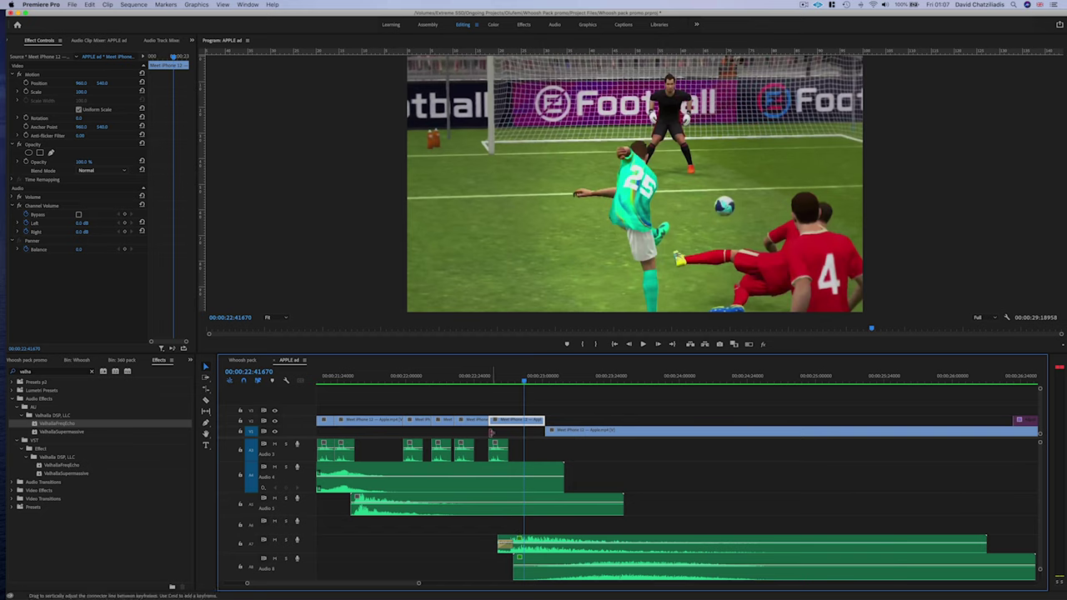
Place Whip 03.1.wav from the Whips folder of the 360 pack bin on A6 at the football kick near 22:33, and play it.
left_click(501, 379)
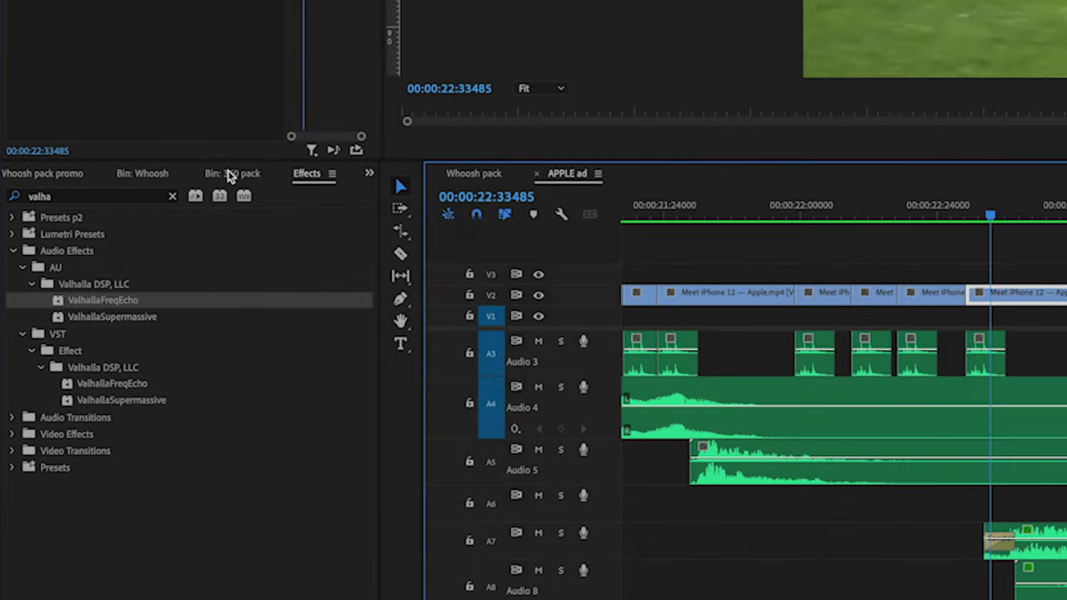
left_click(117, 360)
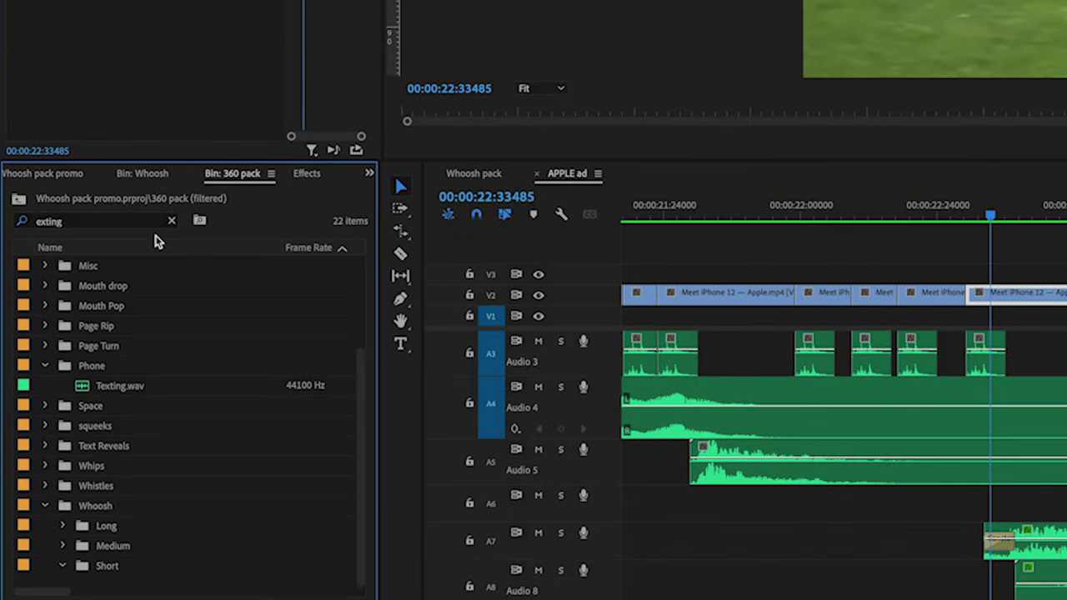
left_click(170, 220)
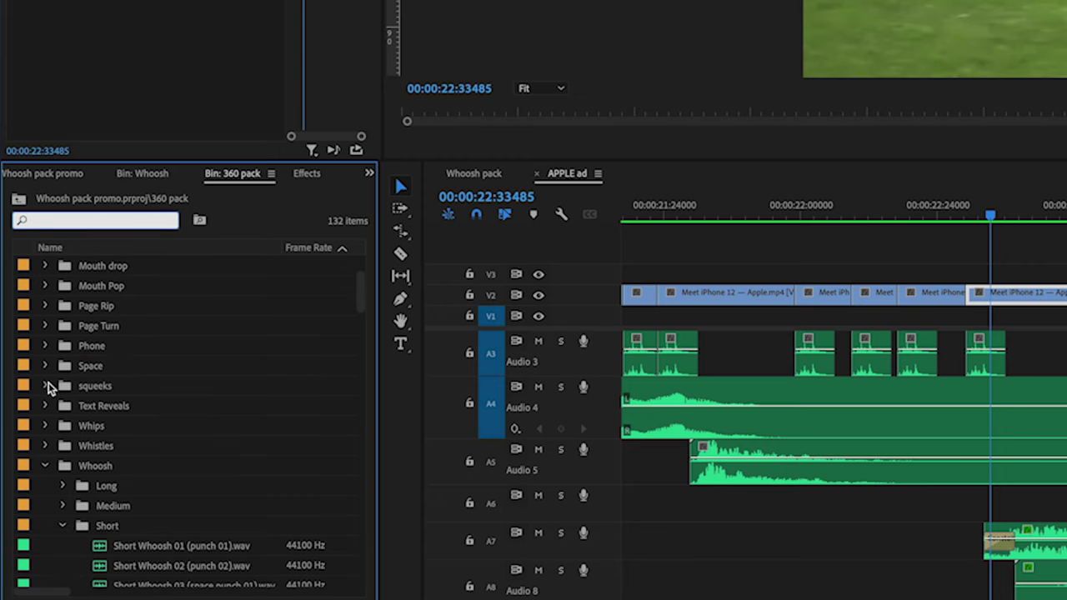
left_click(60, 526)
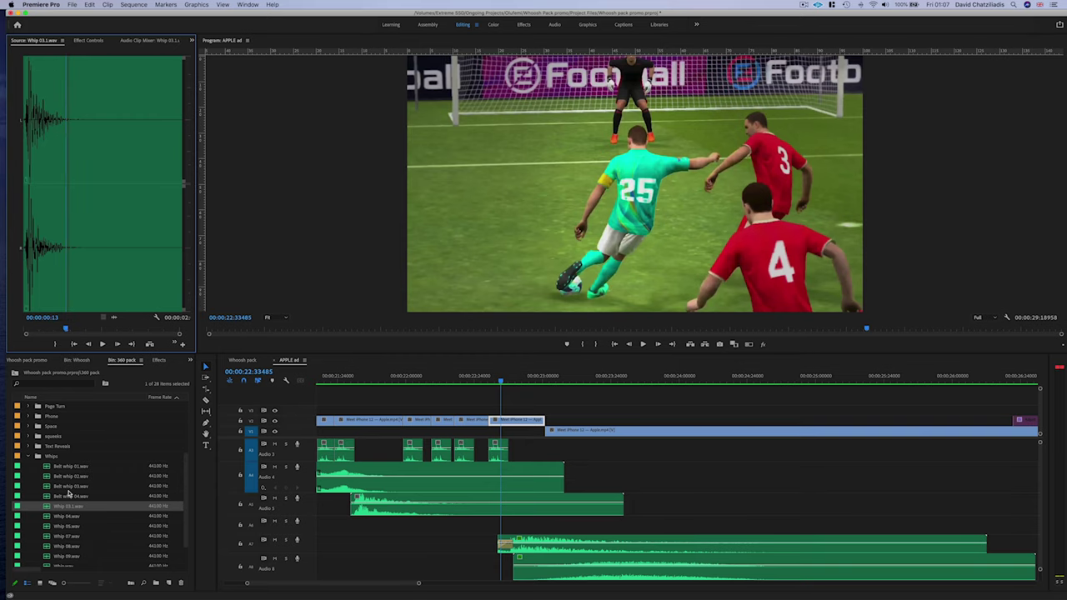
key("space")
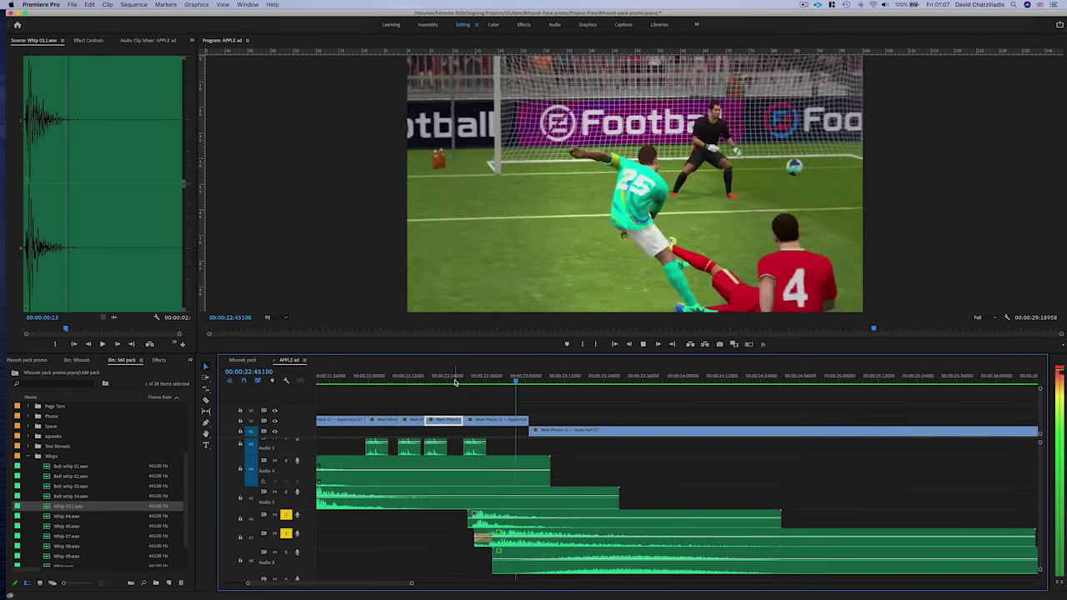
Shift the whip clip on A6 slightly later to match the kick, fade out its end, and play the section.
key("space")
left_click_drag(479, 524, 485, 525)
left_click(453, 378)
key("space")
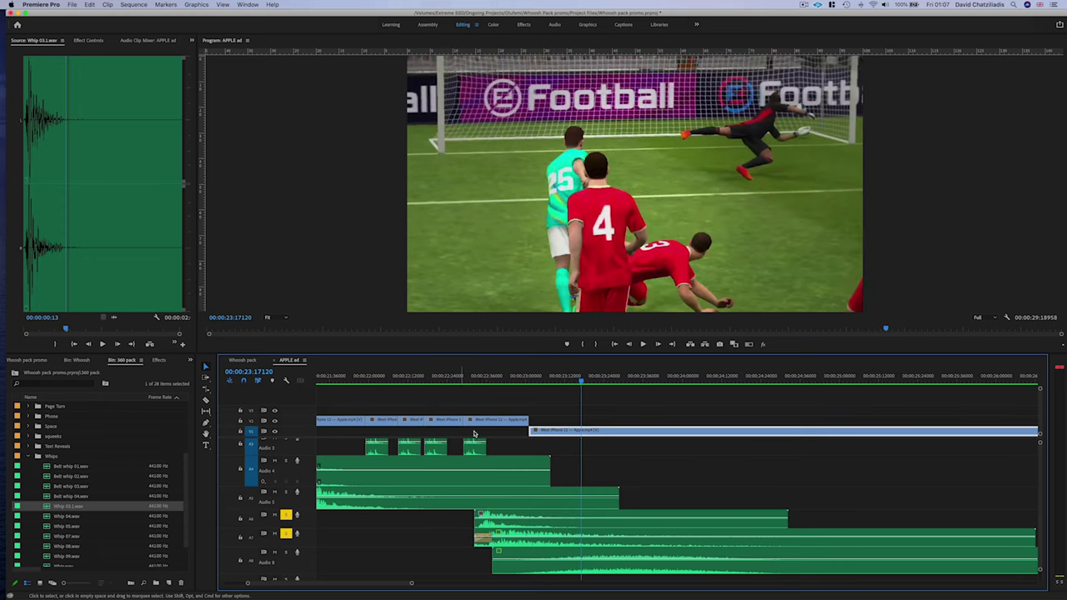
scroll(471, 526, "up", 3)
left_click_drag(466, 521, 475, 521)
left_click(485, 522)
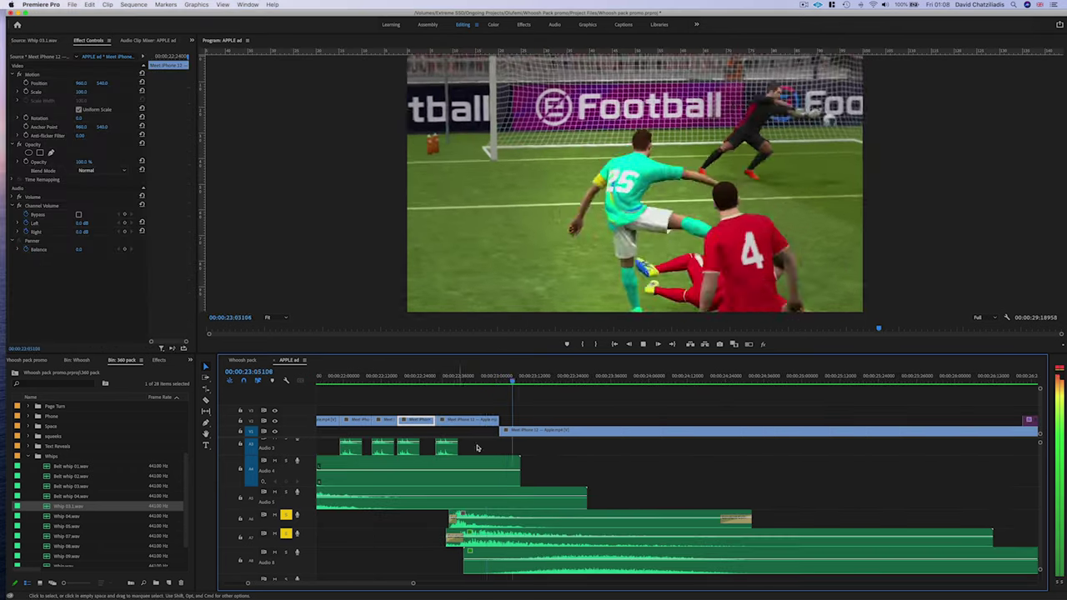
Place Video game ping (correct answer).wav from the Video Game Ping folder on A3 at the phone gaming shot near 23:40, and play it.
scroll(477, 448, "down", 3)
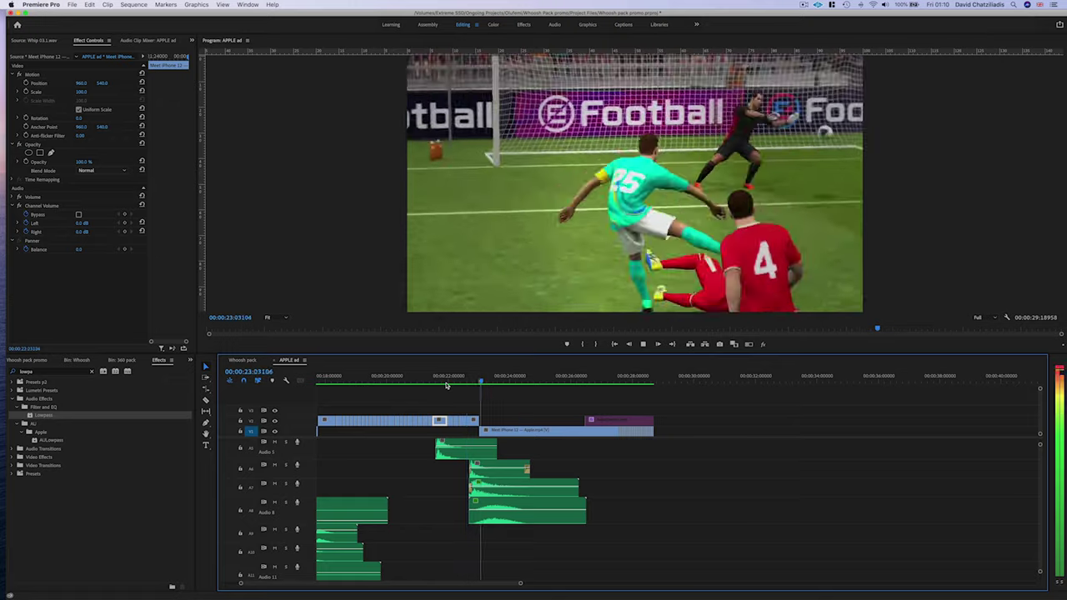
key("space")
key("equal")
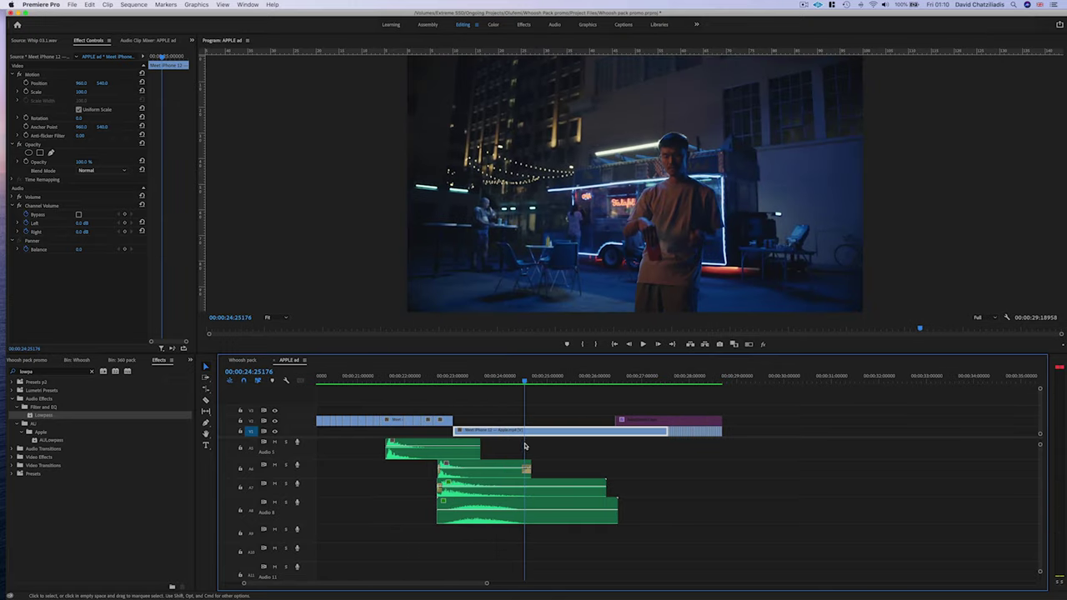
left_click_drag(444, 379, 491, 418)
scroll(491, 457, "up", 4)
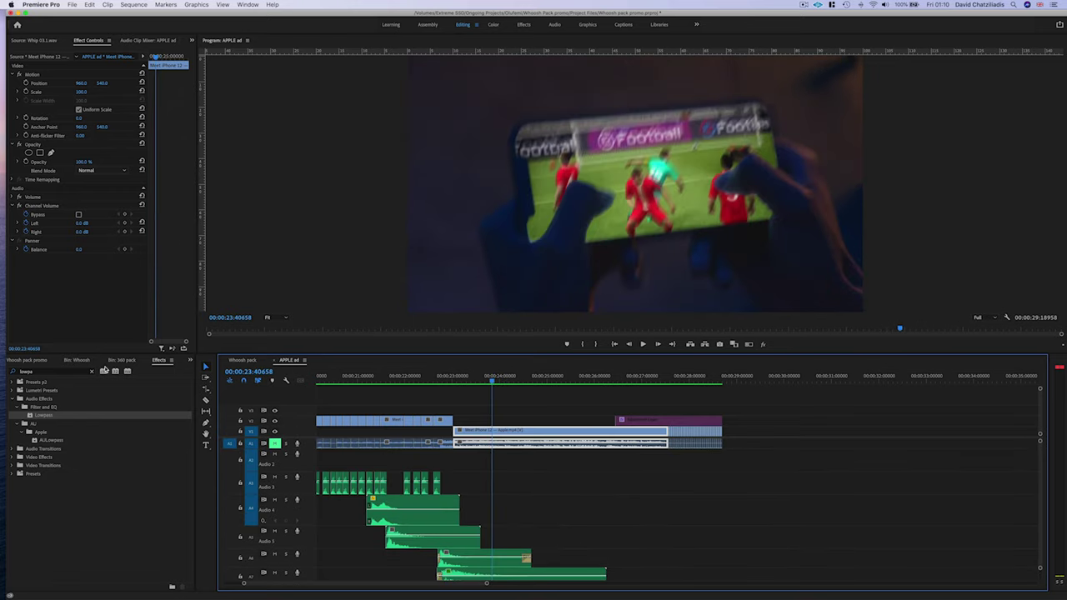
left_click(124, 361)
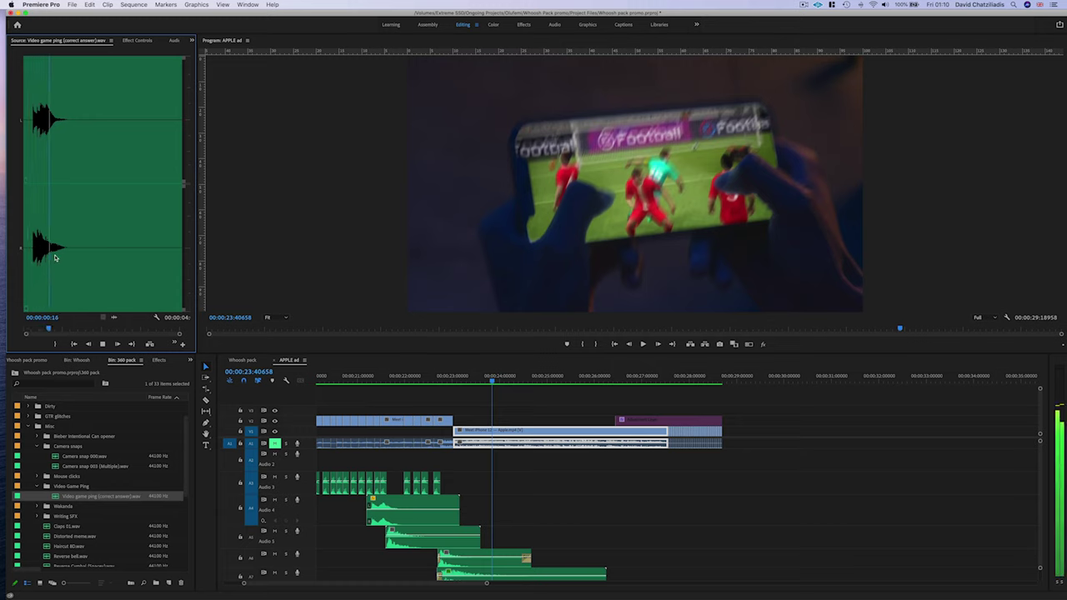
left_click_drag(592, 471, 482, 486)
key("=")
key("space")
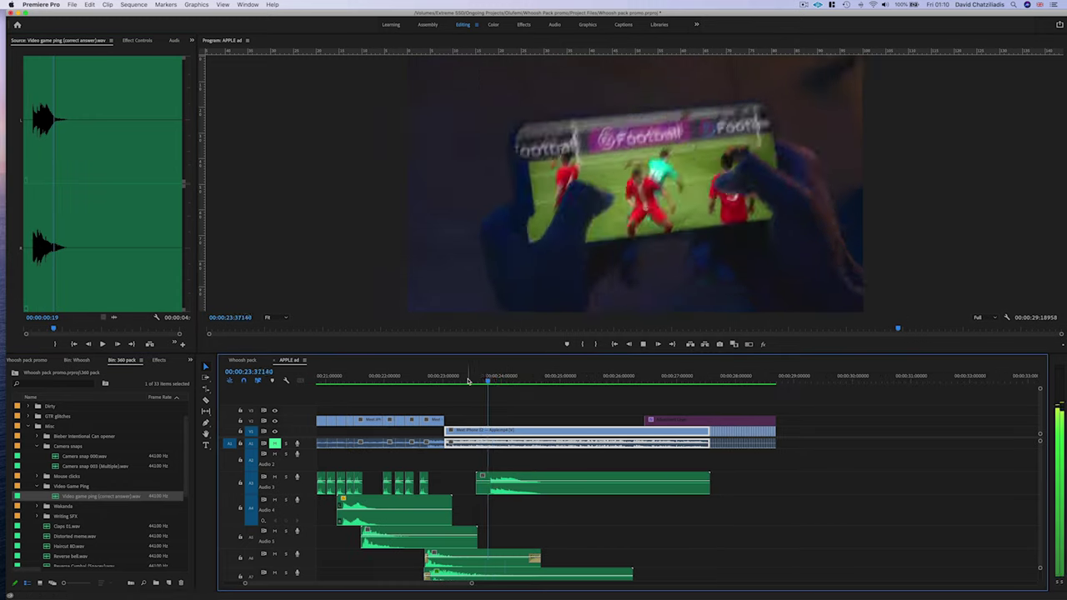
key("space")
Find a whoosh in the 360 pack bin for the phone throw and move its clip on A2 to start at about 24:20.
scroll(533, 454, "down", 2)
left_click_drag(475, 383, 546, 385)
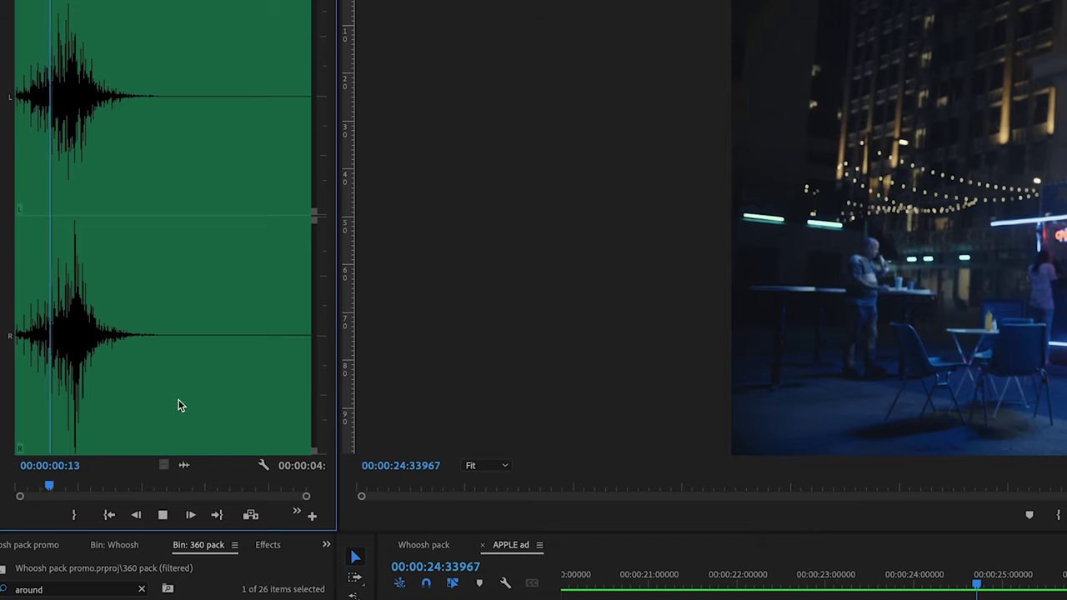
key("space")
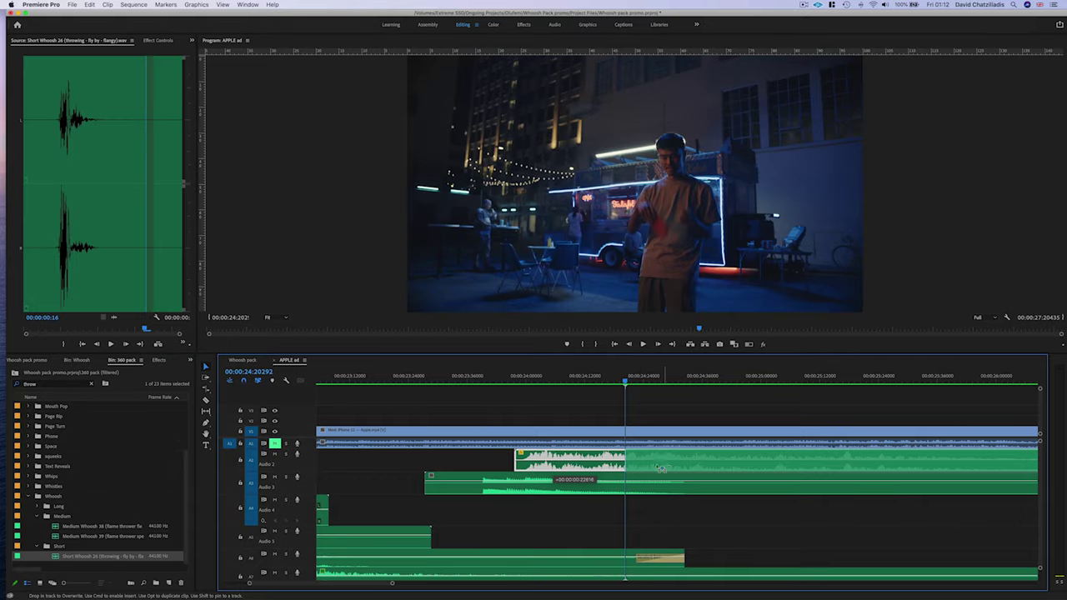
left_click_drag(661, 469, 660, 469)
scroll(568, 467, "down", 8)
scroll(572, 466, "right", 2)
scroll(577, 467, "down", 1)
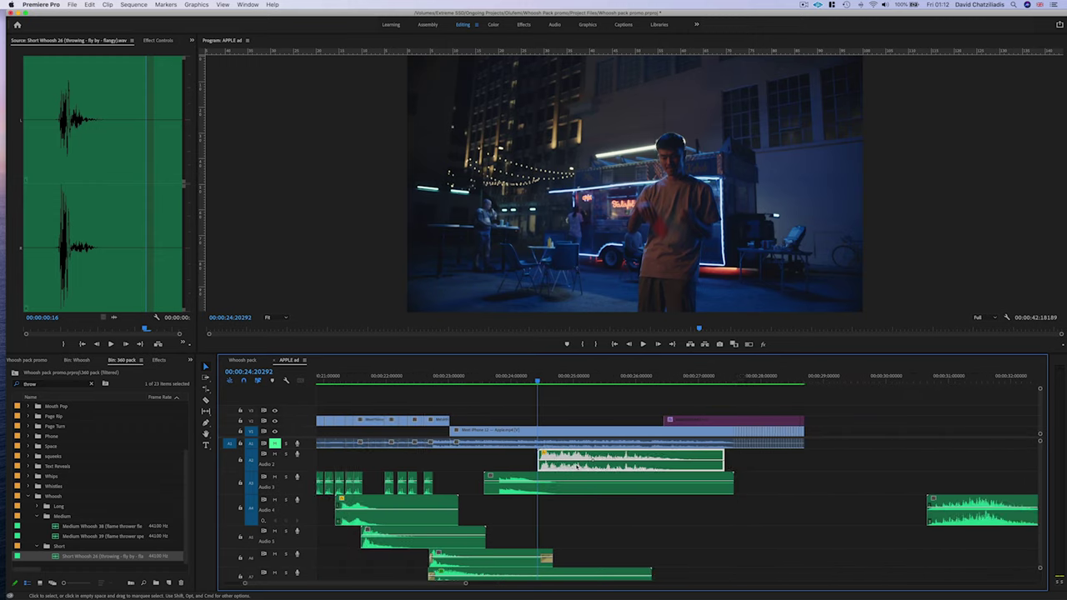
Play the section from just before 24:20 to check the A2 whoosh against the phone throw.
scroll(577, 466, "down", 2)
left_click_drag(539, 380, 507, 380)
key("space")
scroll(546, 425, "up", 4)
scroll(540, 434, "down", 1)
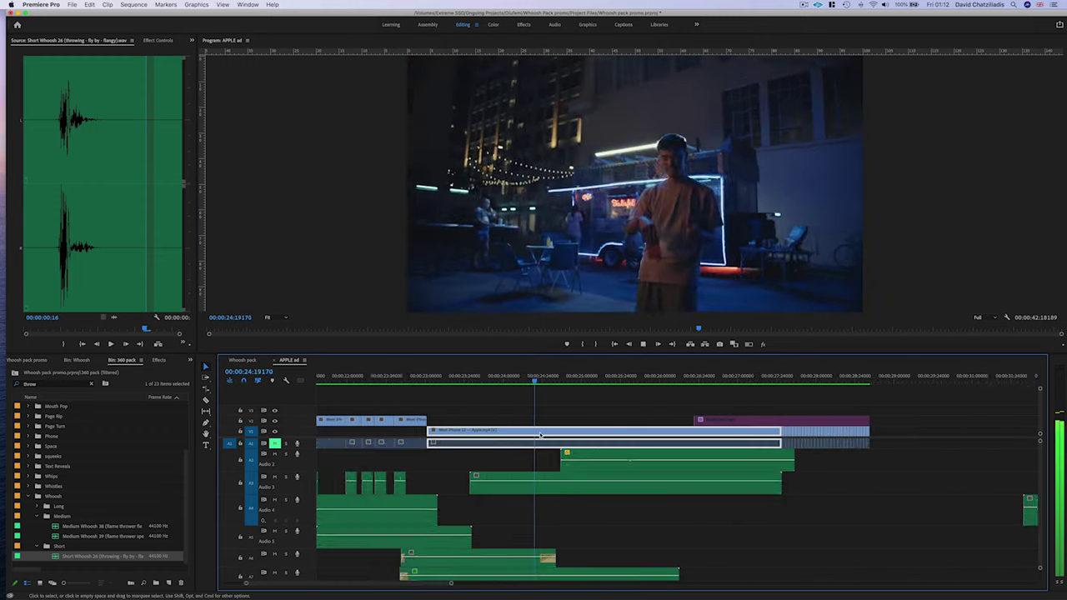
key("minus")
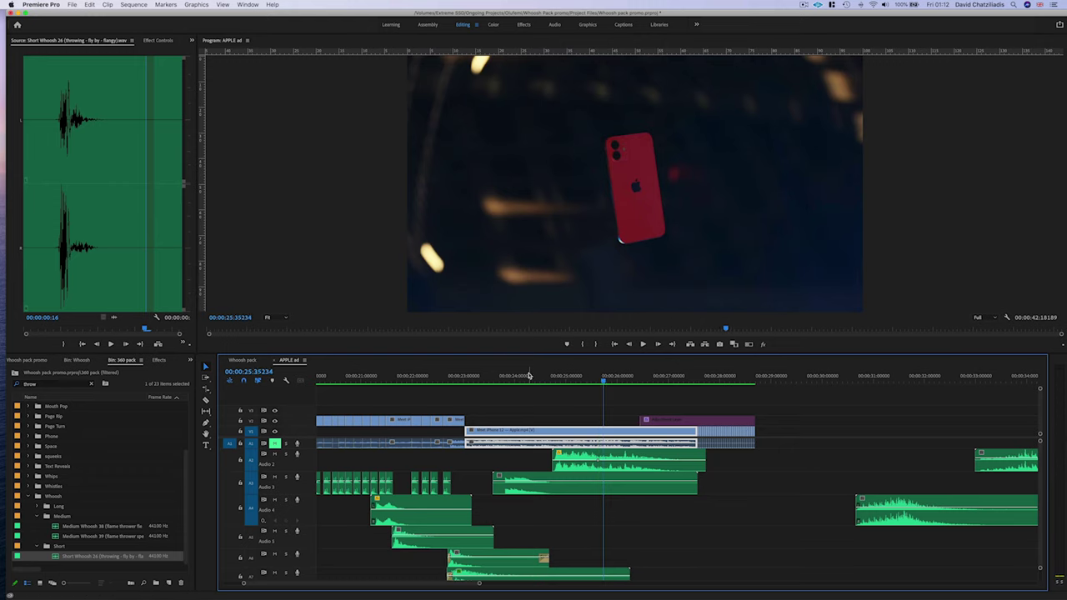
left_click(529, 376)
key("space")
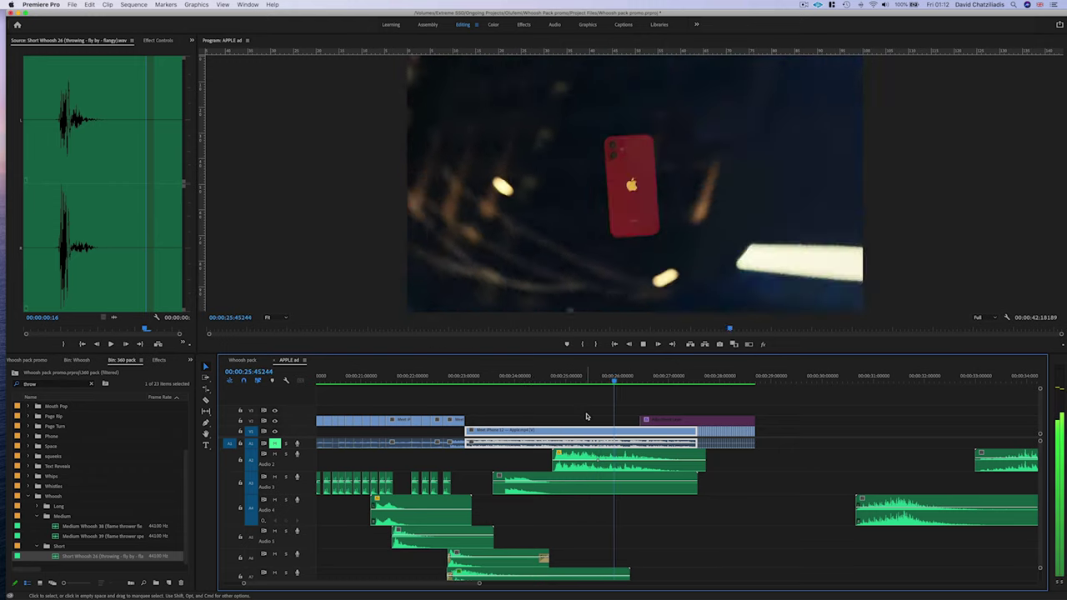
Scrub through the spinning phone shot and play on into the MagSafe shot near 27:01 to check the whoosh on A5.
key("space")
left_click_drag(547, 377, 575, 379)
mouse_move(592, 381)
left_mouse_down()
mouse_move(616, 380)
mouse_move(604, 381)
left_mouse_up()
scroll(700, 573, "down", 1, "alt")
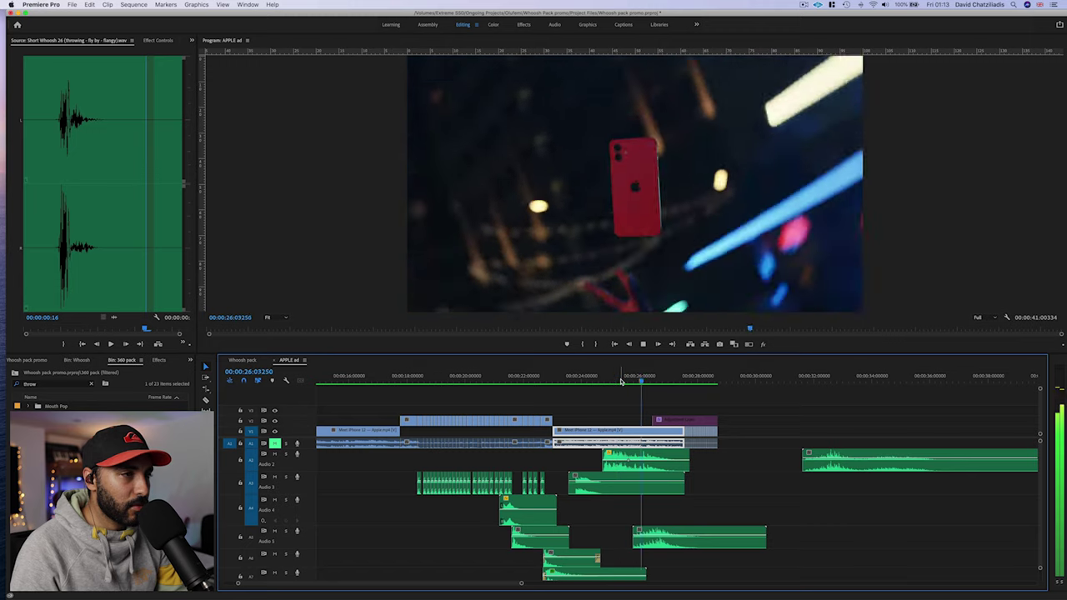
key("space")
scroll(658, 492, "up", 3, "alt")
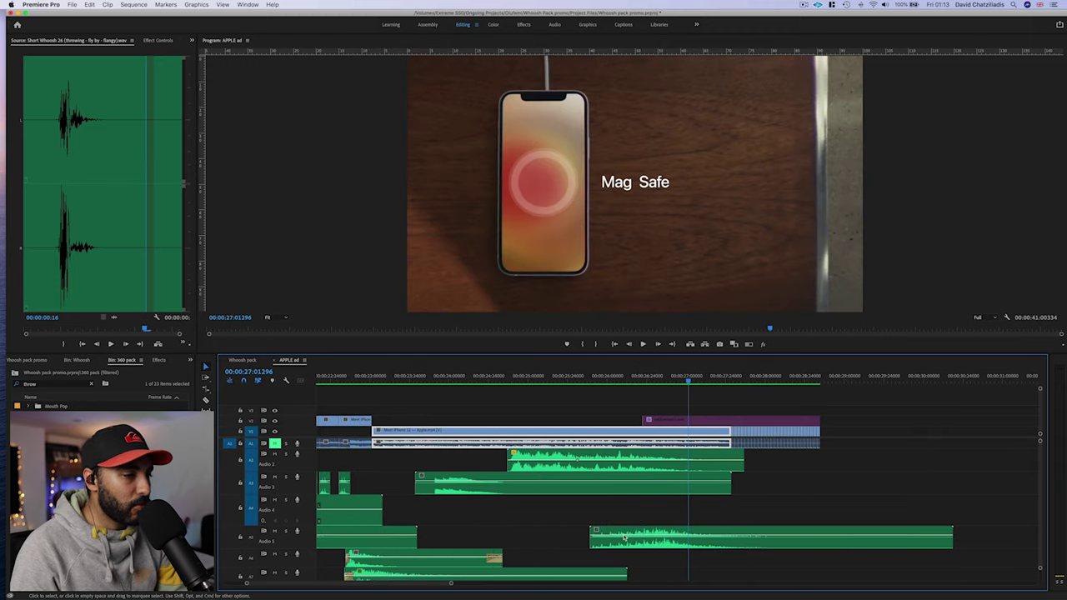
Shift the A5 whoosh earlier with a fade-in at its start, lower its volume after the peak near 27:00, and play it.
left_click_drag(594, 543, 649, 549)
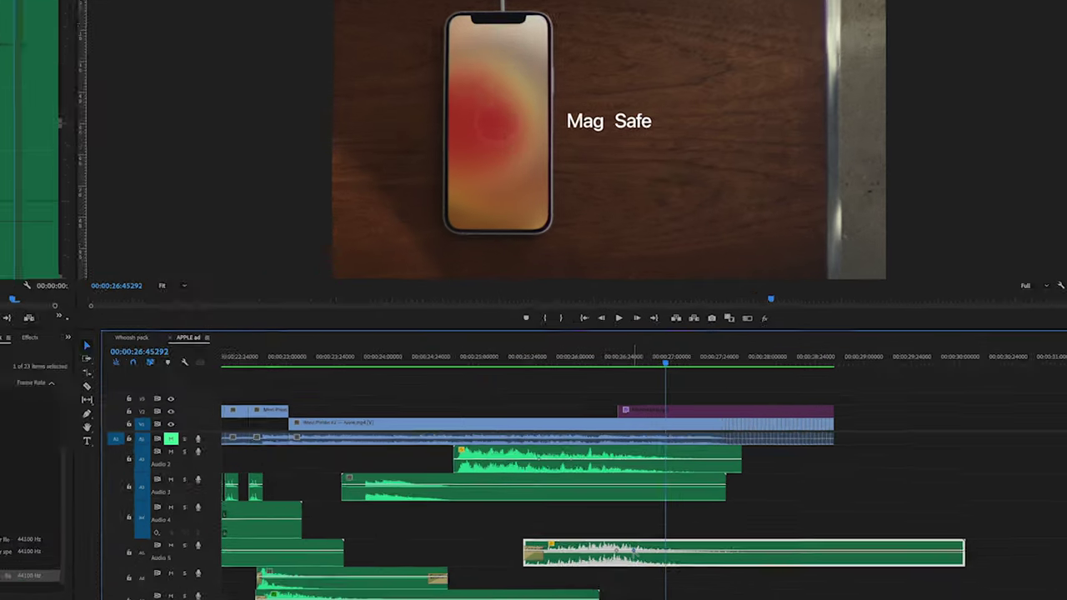
left_click_drag(678, 536, 693, 545)
left_click(169, 177)
key("space")
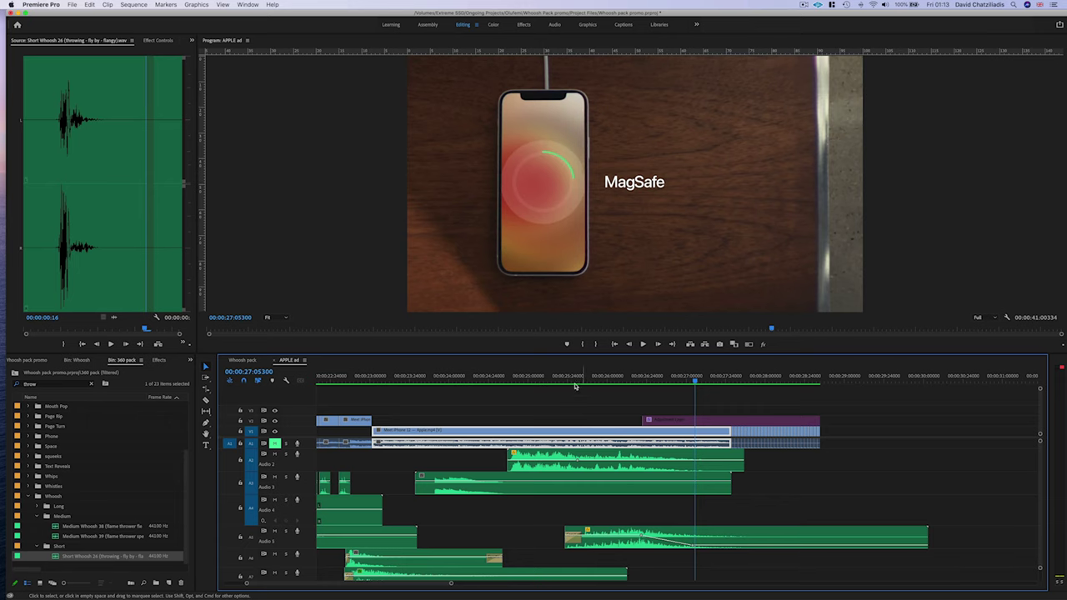
key("space")
Place a short part of Intentional Bieber can opening 02.wav on A4 near 26:26 where the phone meets the charger, and play it.
left_click_drag(532, 379, 651, 398)
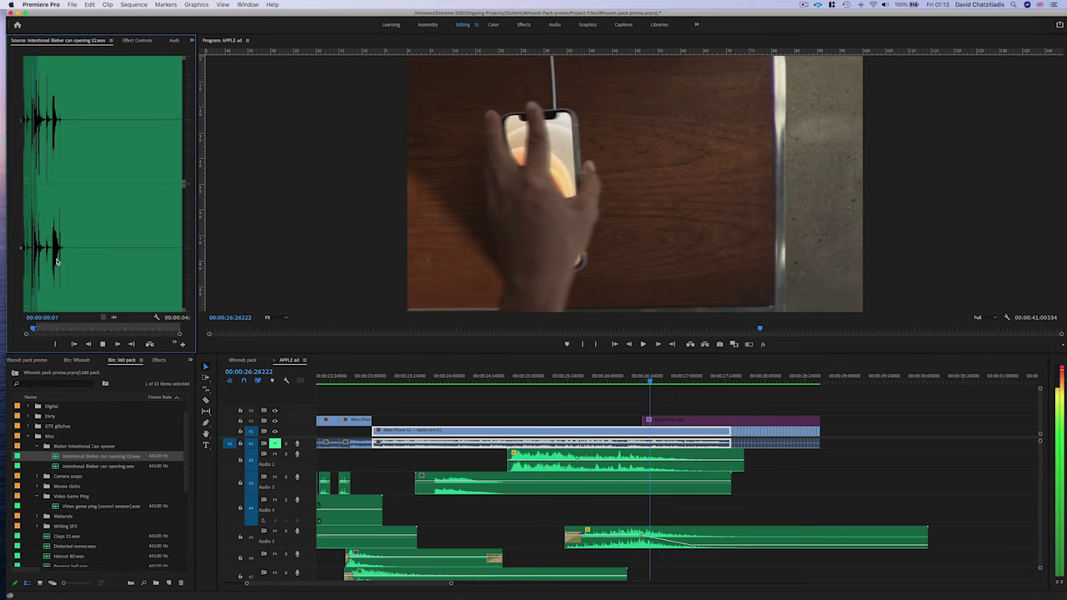
left_click(52, 260)
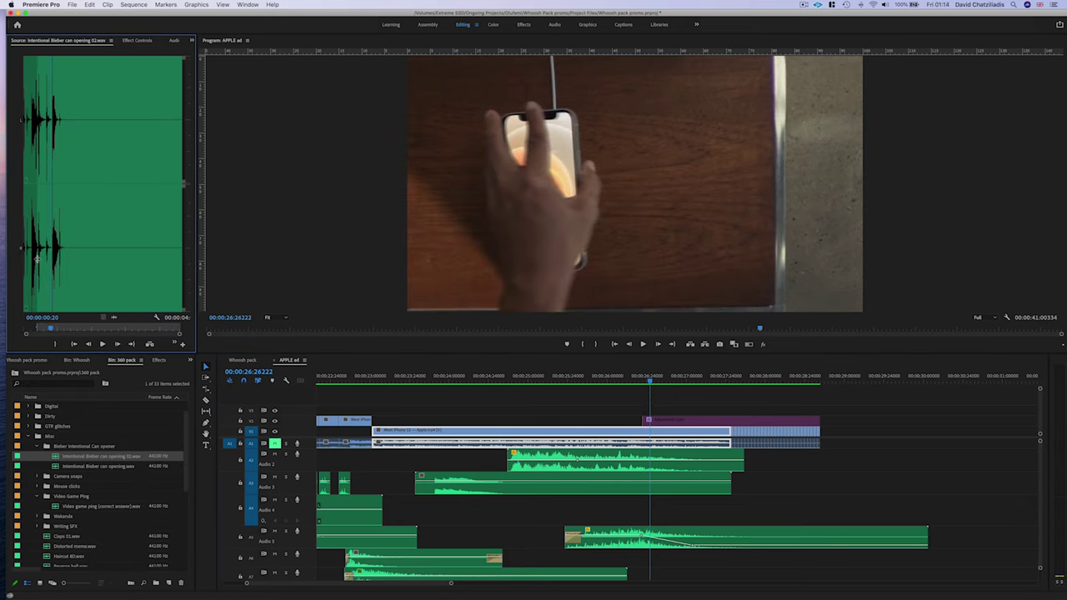
key("o")
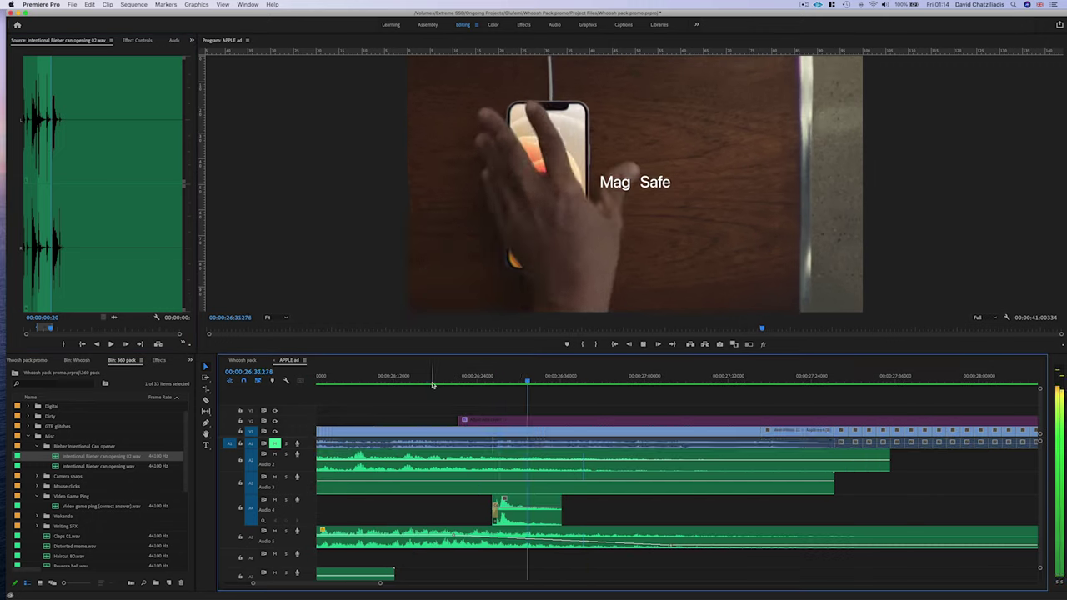
left_click(417, 377)
key("space")
key("space")
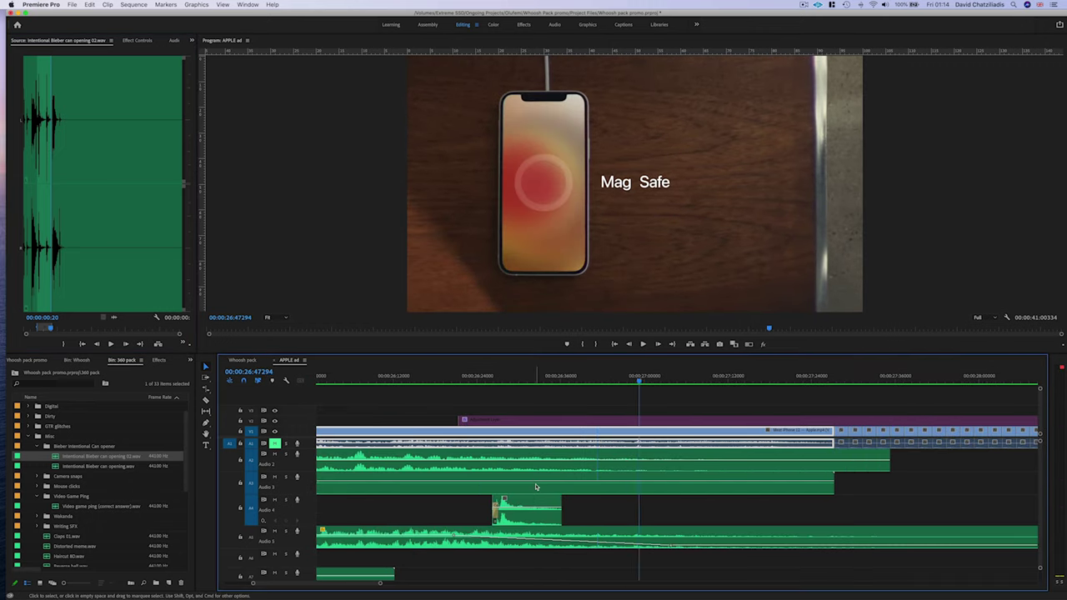
Place Reverse bell.wav on A6 with its peak at the MagSafe title animation just after 27:00, and adjust its volume.
scroll(537, 487, "down", 5)
left_click(406, 377)
key("space")
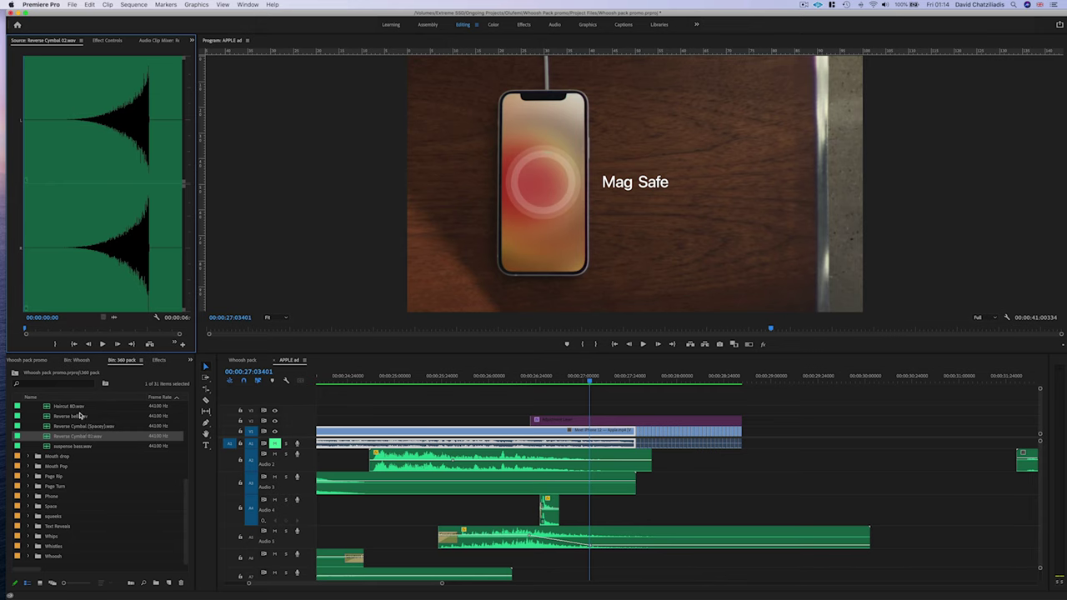
double_click(80, 416)
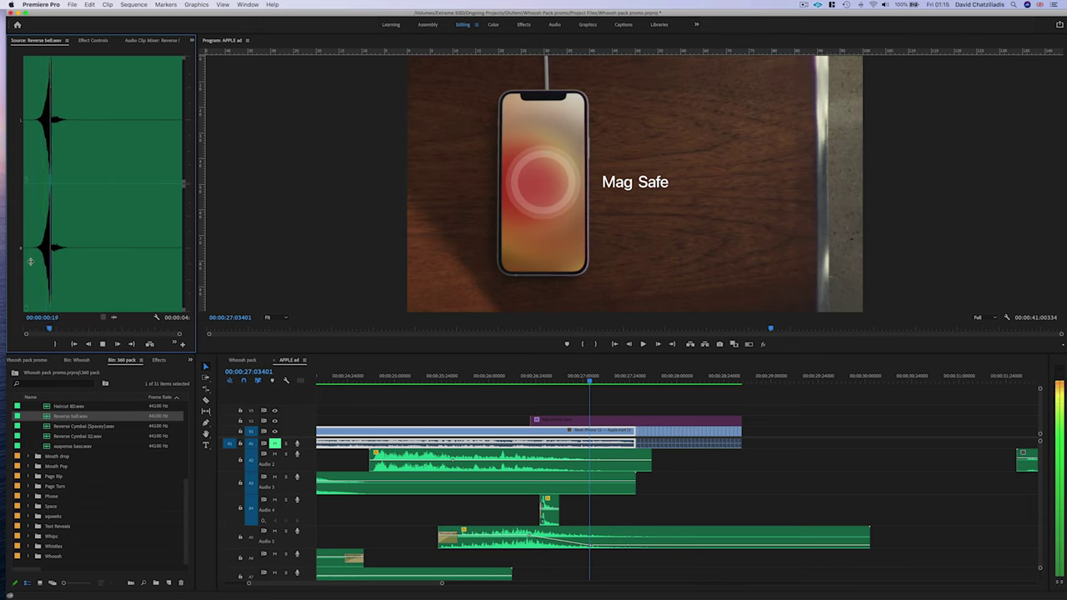
left_click_drag(137, 326, 588, 520)
scroll(589, 521, "down", 5)
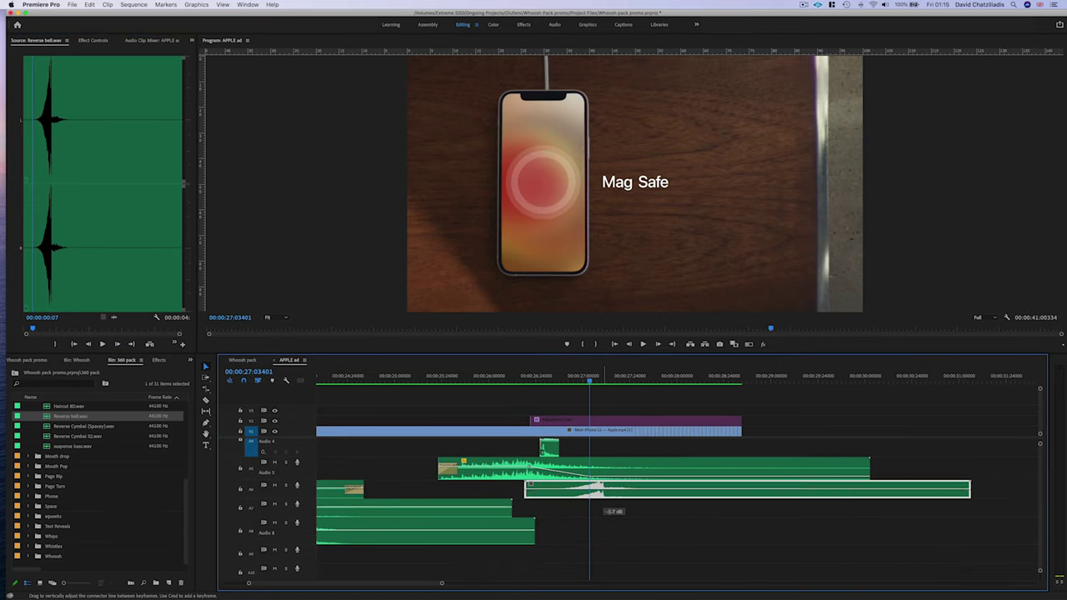
left_click_drag(604, 491, 606, 494)
Play the MagSafe section repeatedly through the end of the video to check the reverse bell on A6.
left_click(514, 378)
key("space")
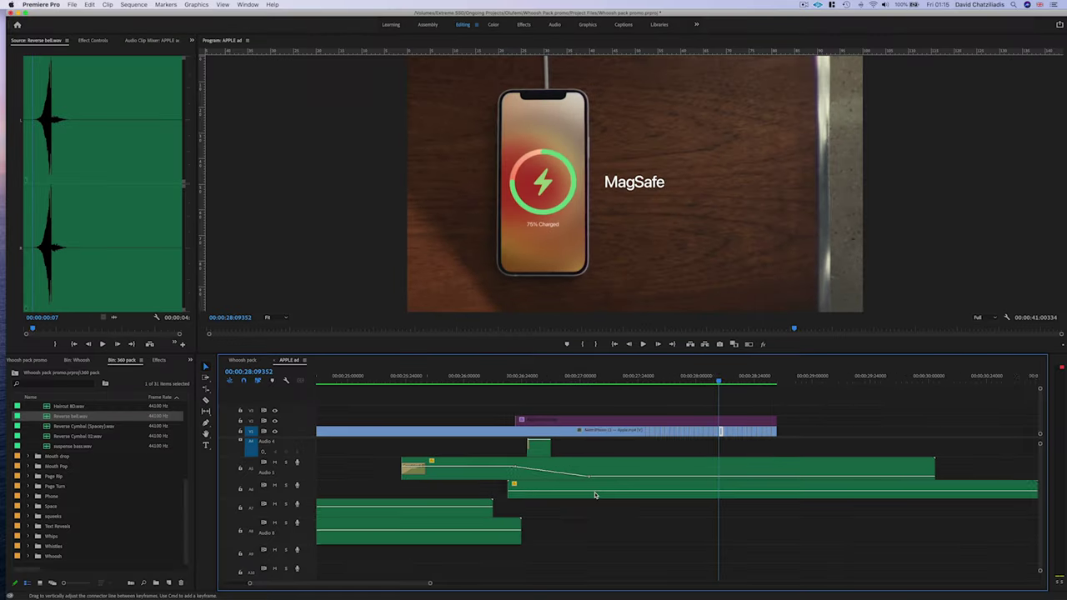
scroll(595, 495, "up", 2)
scroll(605, 498, "down", 5)
left_click(539, 383)
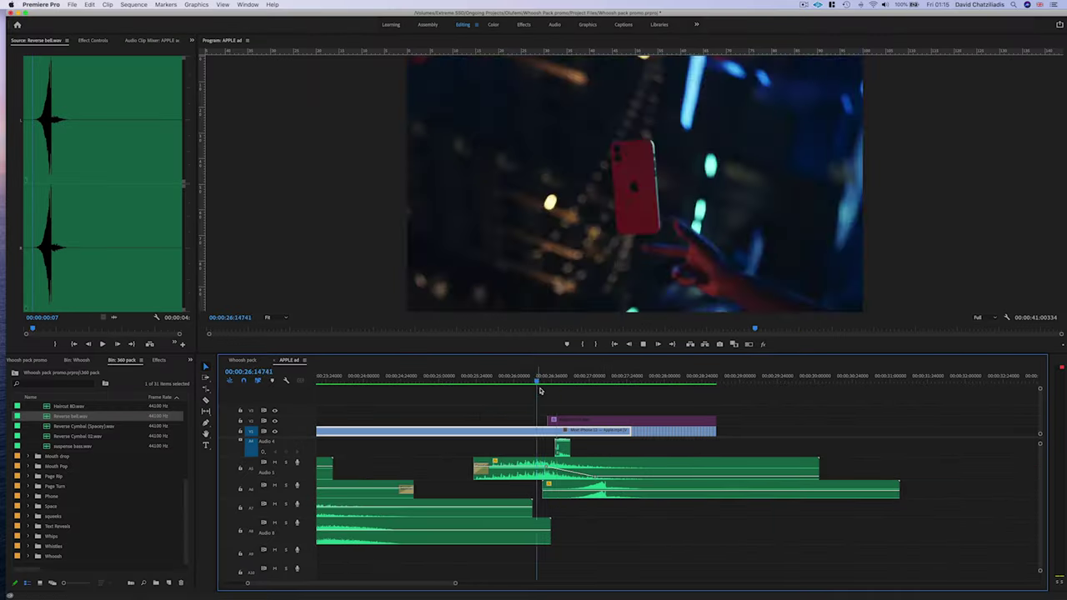
key("space")
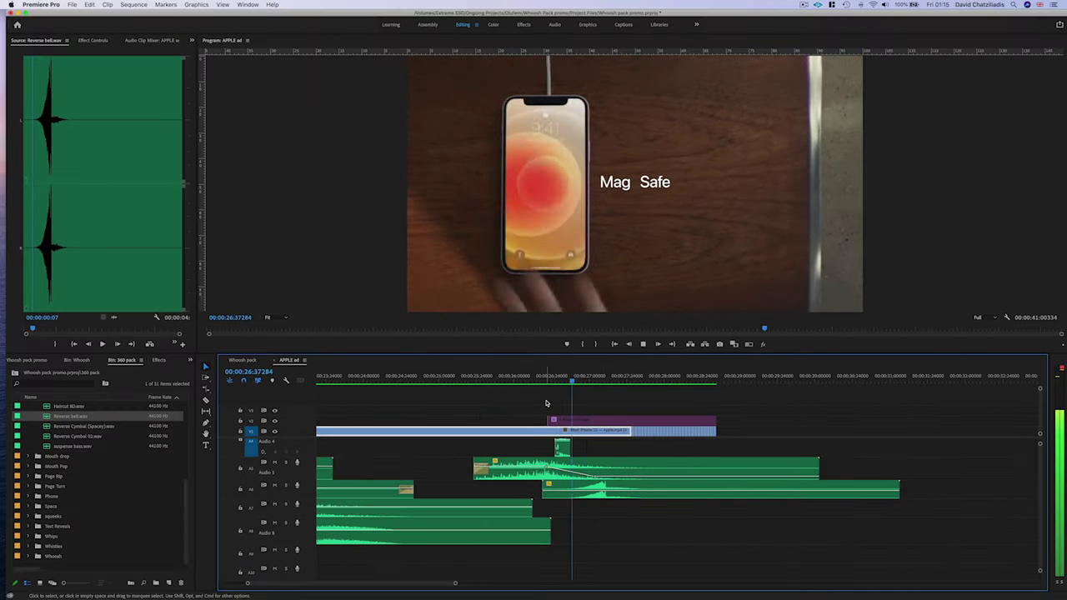
scroll(609, 467, "down", 3)
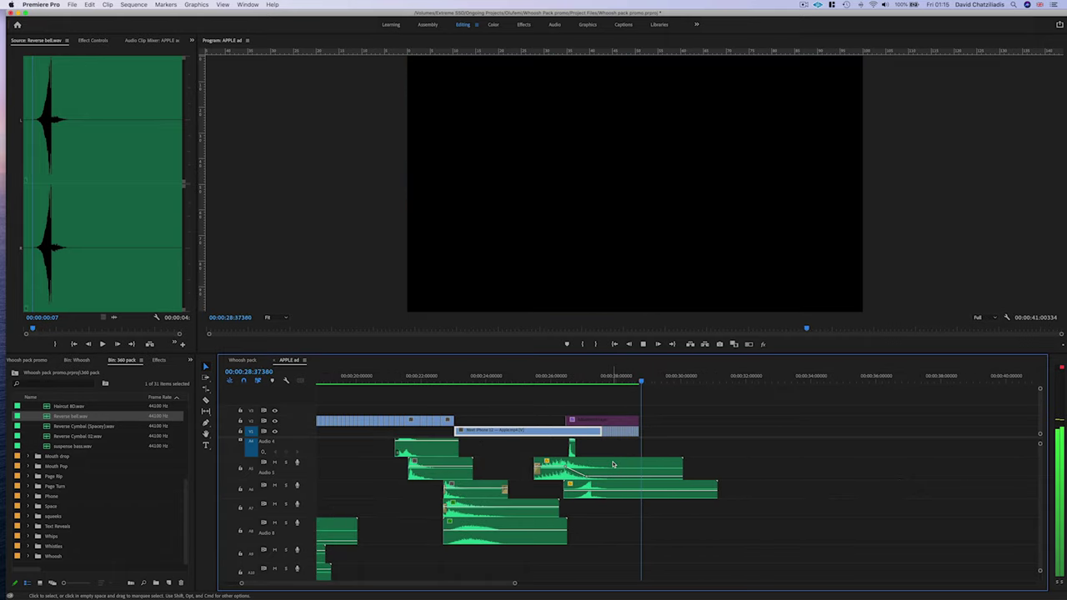
key("space")
Cut the music clip on A15 at about 27:12 in the MagSafe shot and delete the part after the cut.
scroll(612, 489, "down", 10)
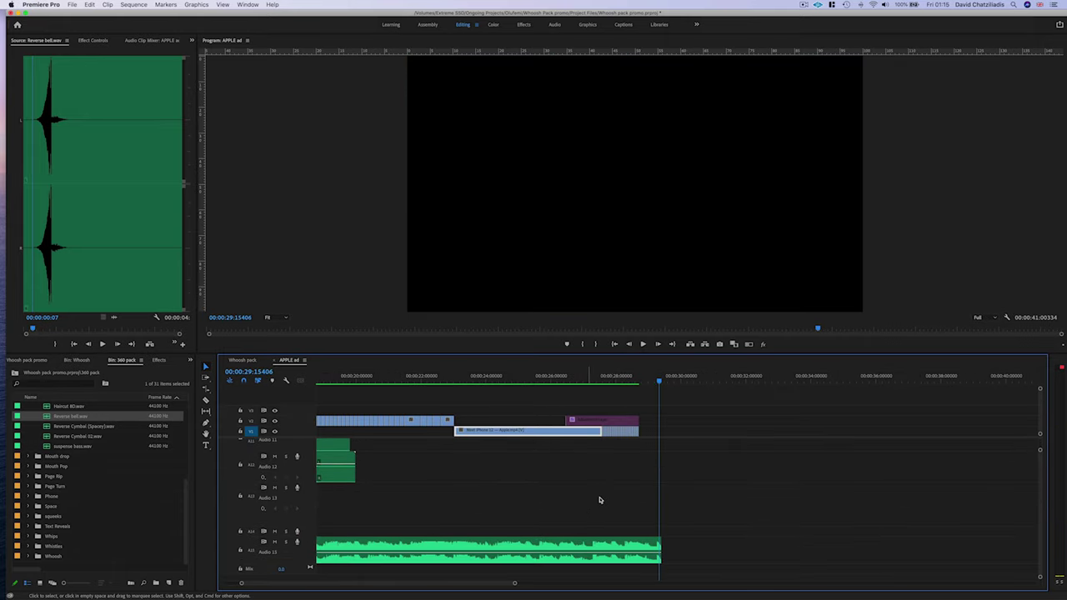
scroll(607, 498, "up", 3)
scroll(584, 494, "up", 5)
left_click_drag(553, 382, 563, 382)
scroll(579, 526, "down", 5)
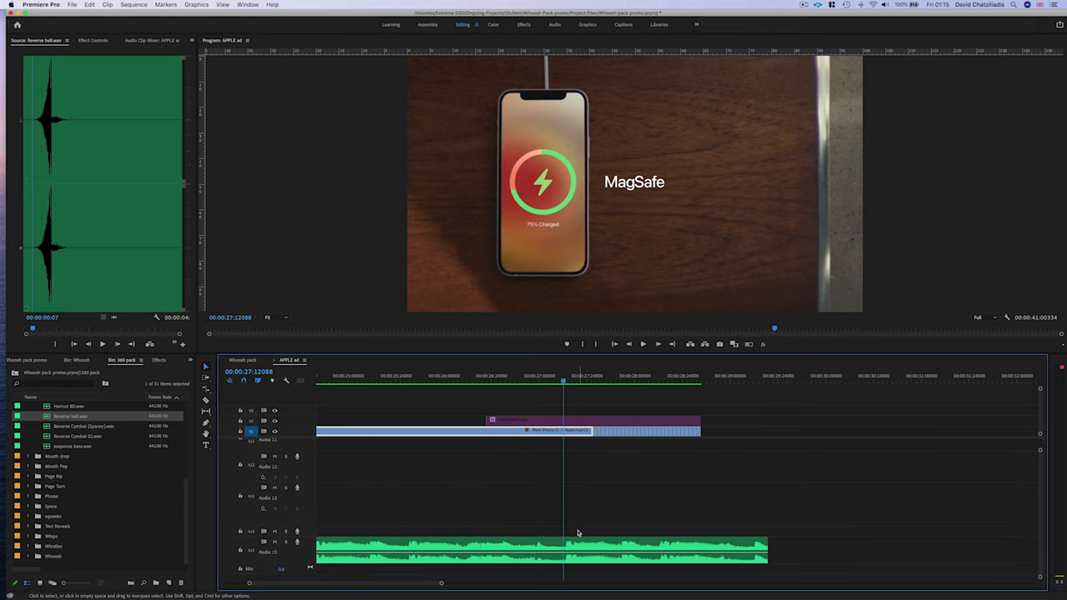
left_click(594, 543)
key("Delete")
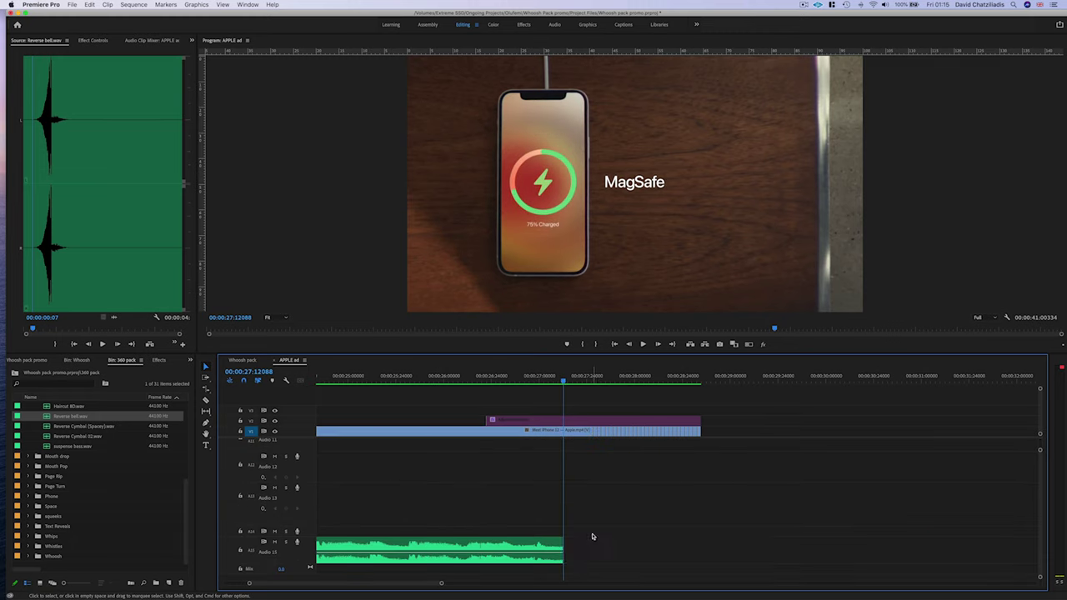
Delete the spare sound clip on A2 that lies beyond the end of the video.
key("minus")
key("minus")
scroll(566, 534, "up", 2)
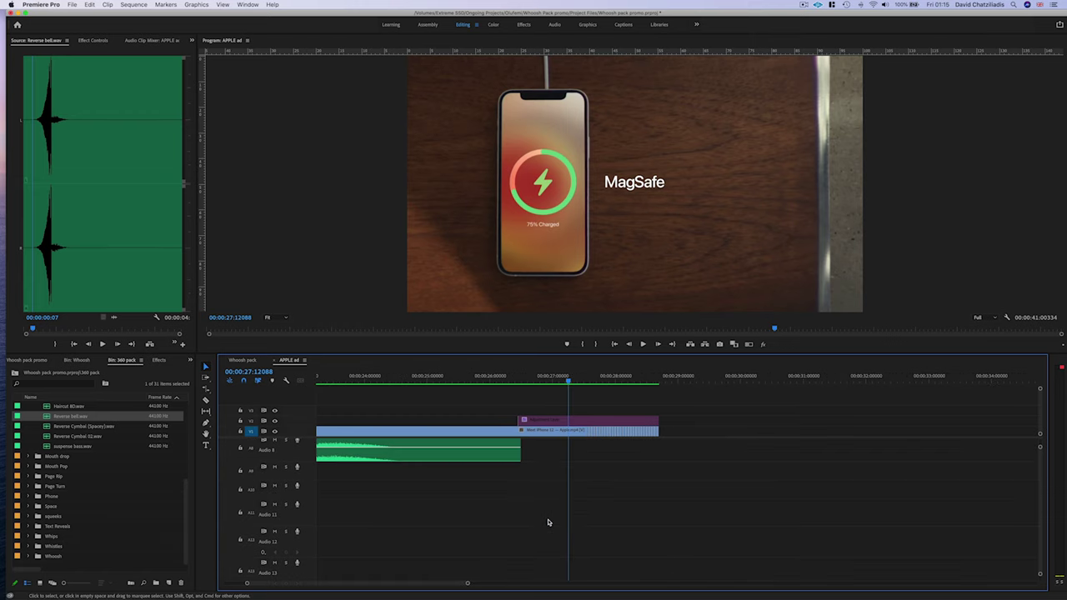
scroll(548, 522, "up", 4)
key("minus")
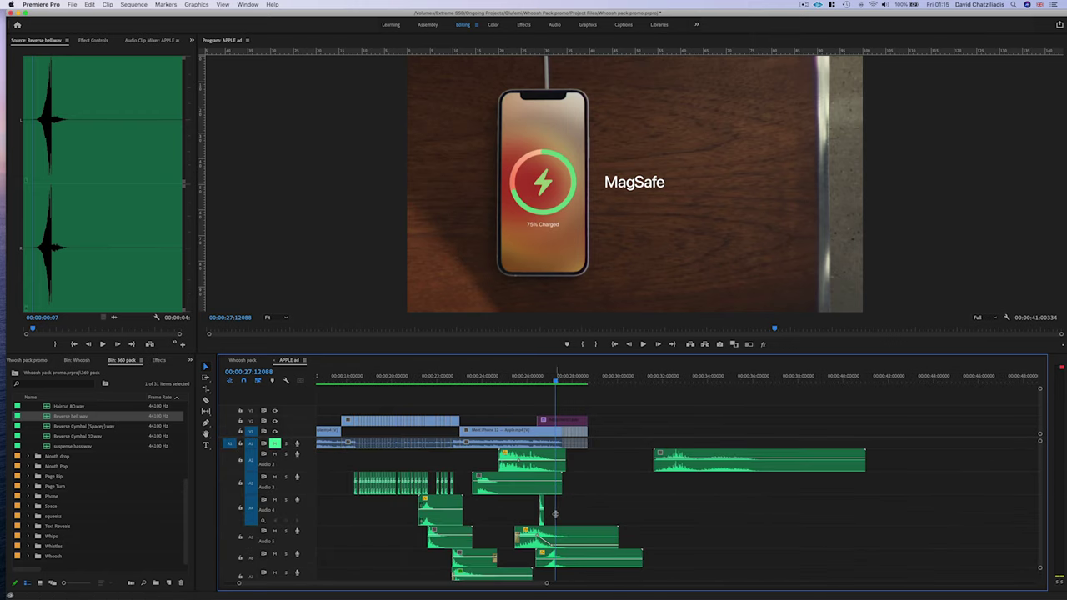
scroll(555, 514, "up", 3)
scroll(577, 519, "down", 5)
left_click(663, 468)
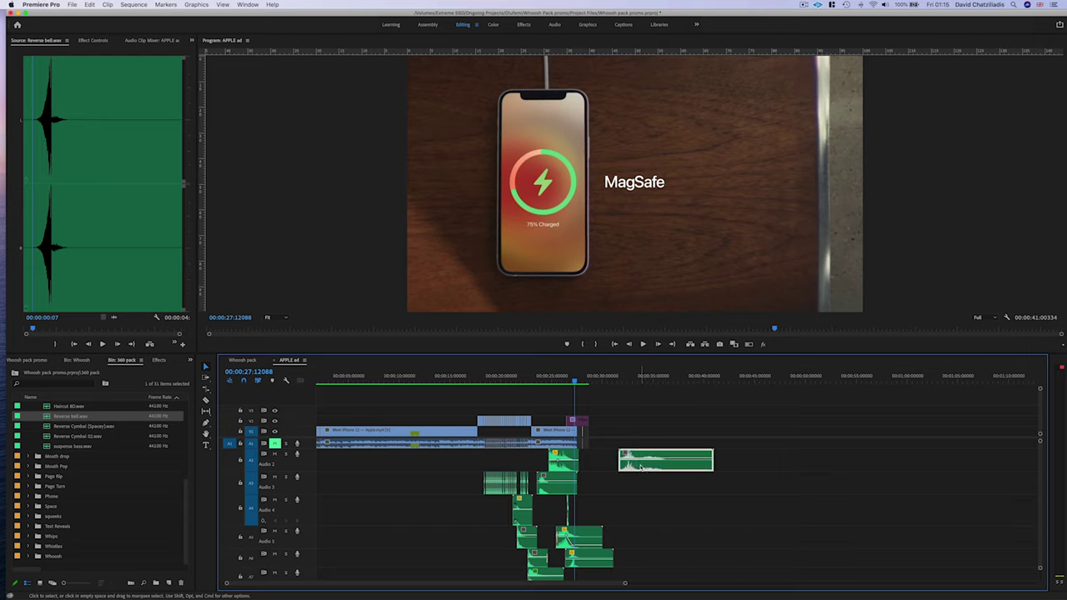
key("Delete")
Play the ending through the MagSafe shot to check the shortened music with the sound effects.
key("equal")
left_click(518, 380)
key("space")
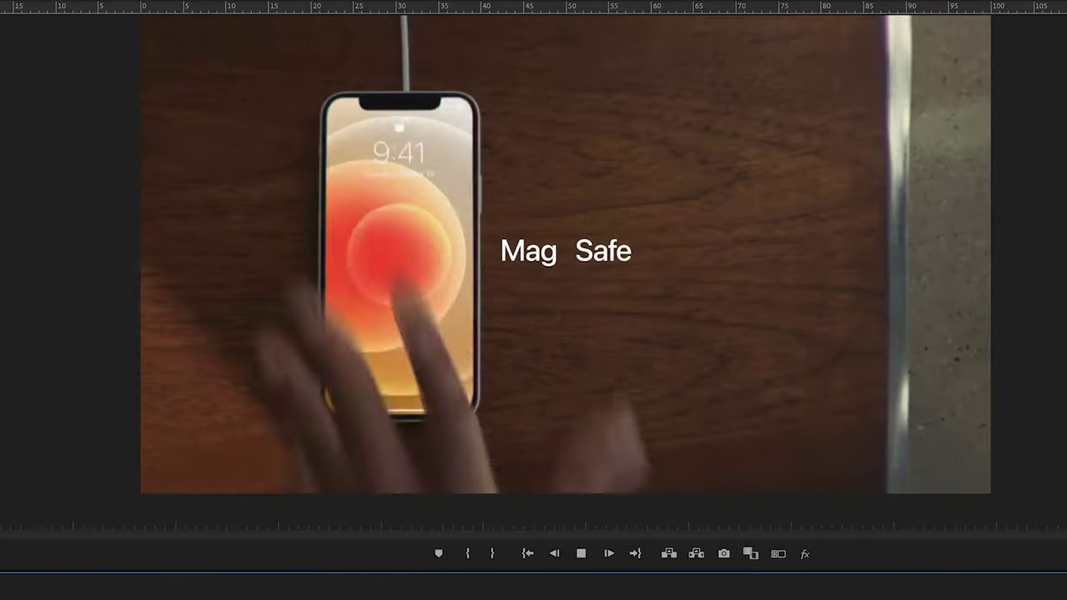
key("space")
Find the Blackhole audio effect by searching for "blackhole" and apply it to the reverse bell clip on A6.
scroll(557, 561, "down", 3)
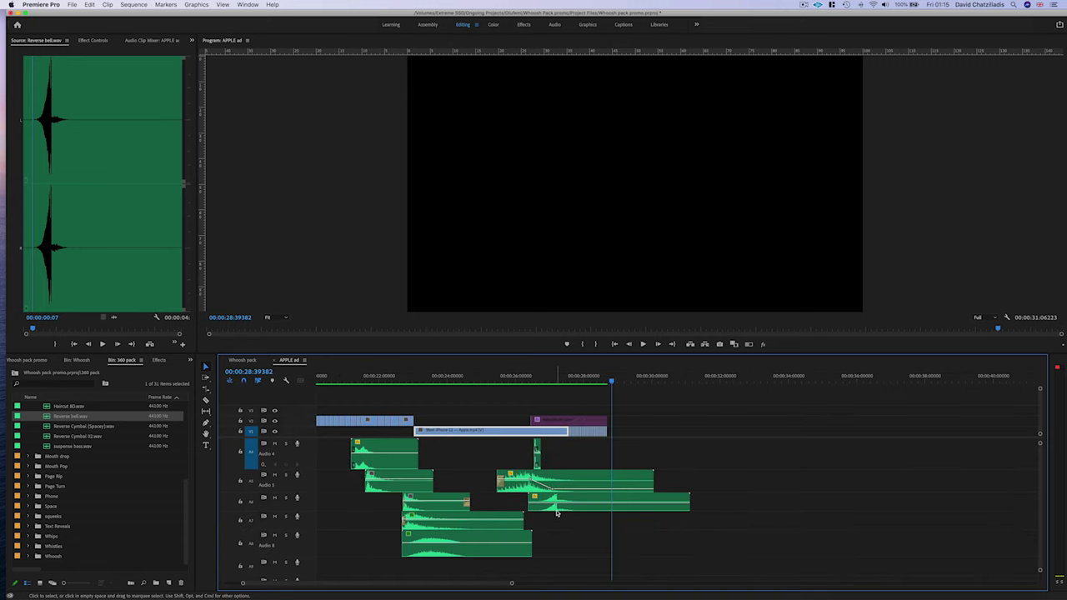
left_click(557, 510)
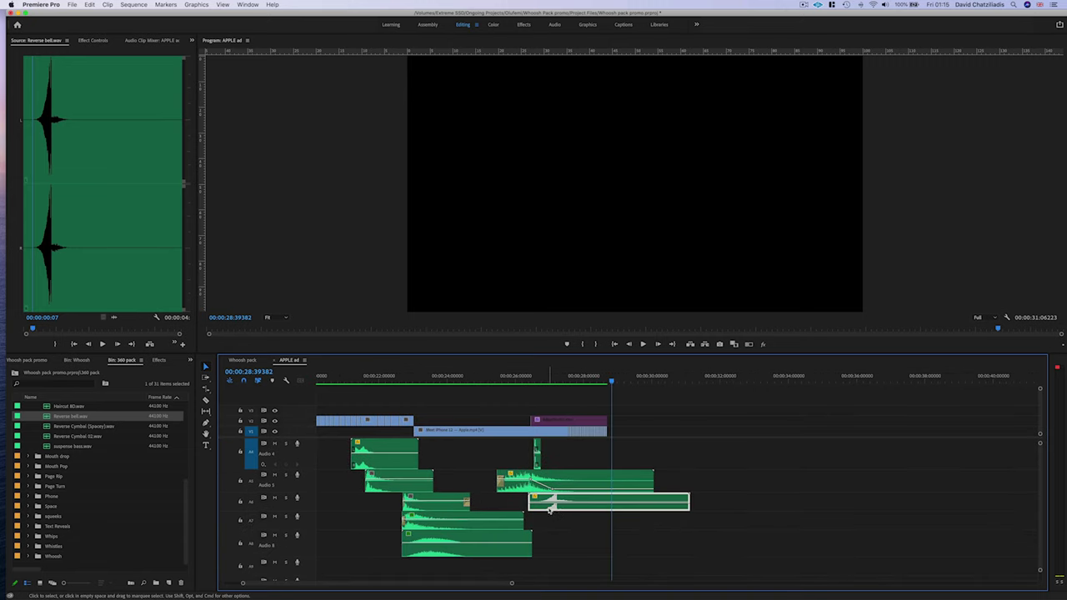
scroll(557, 510, "up", 3)
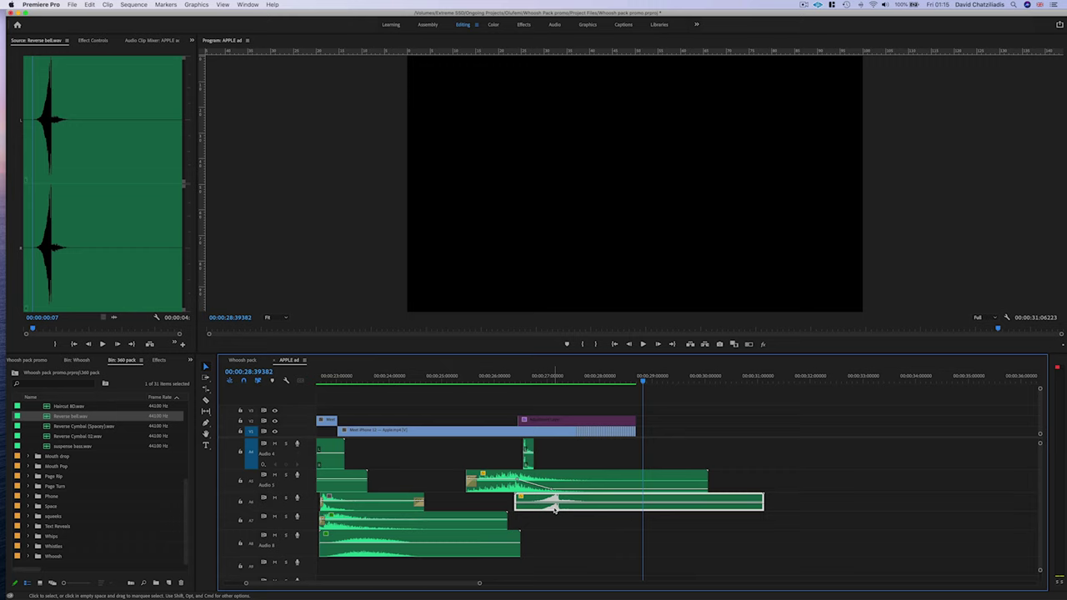
left_click(159, 361)
left_click(59, 374)
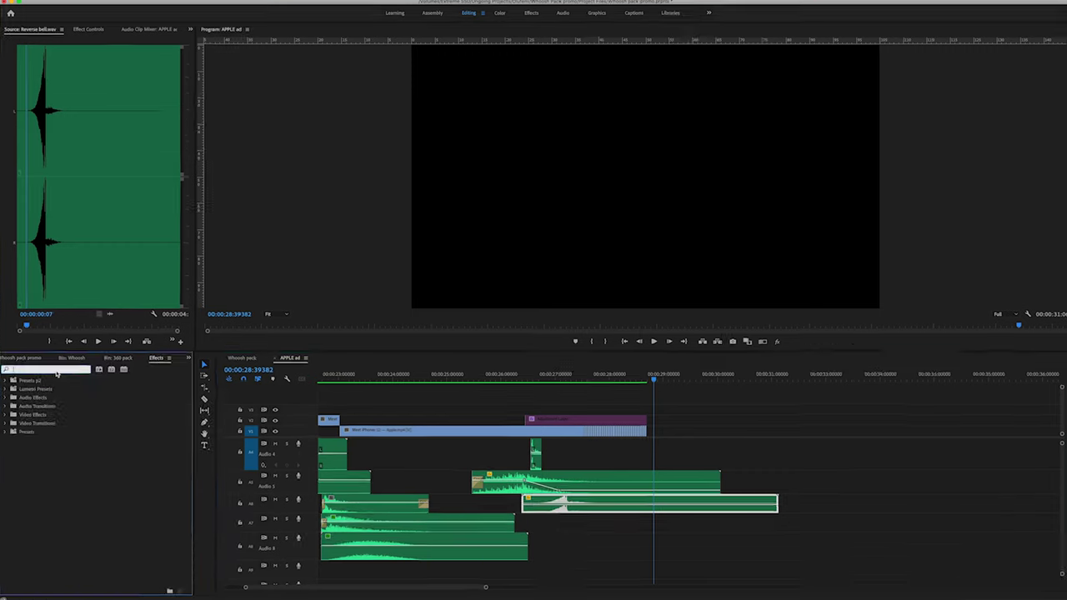
type("b")
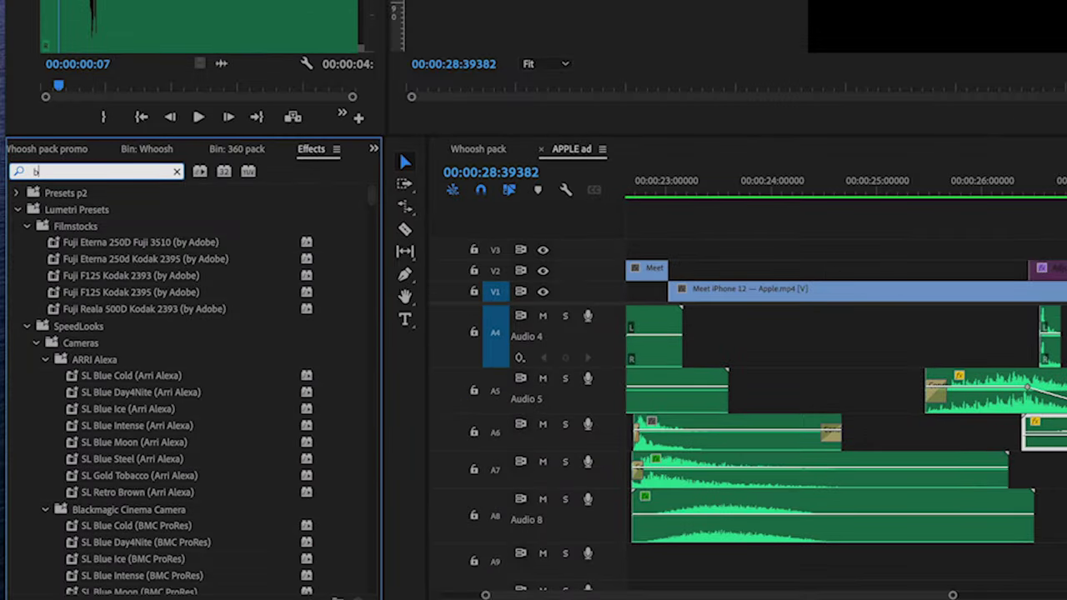
type("lack")
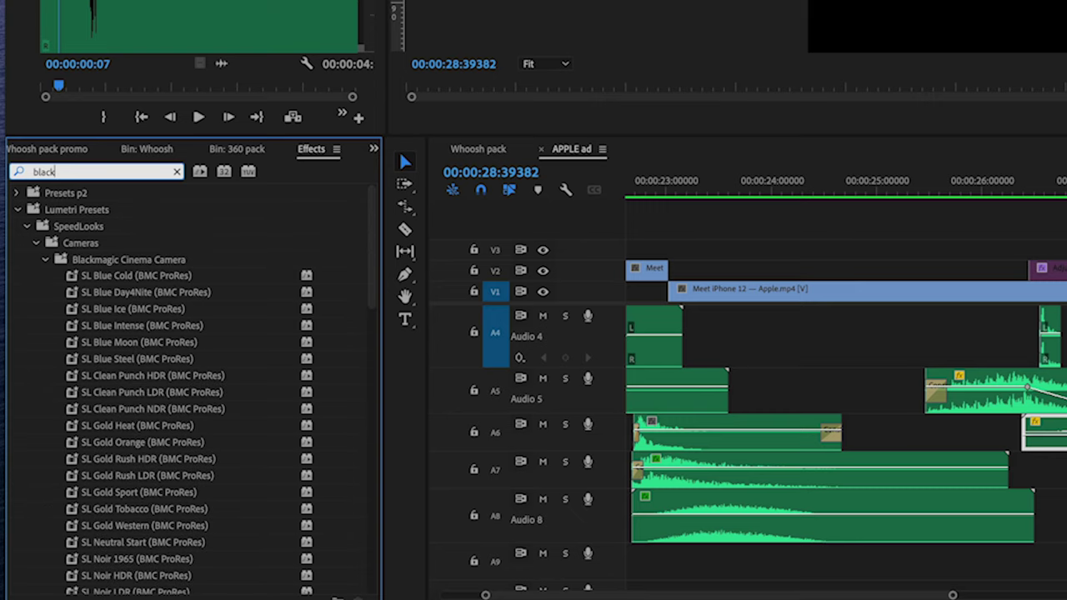
type("hole")
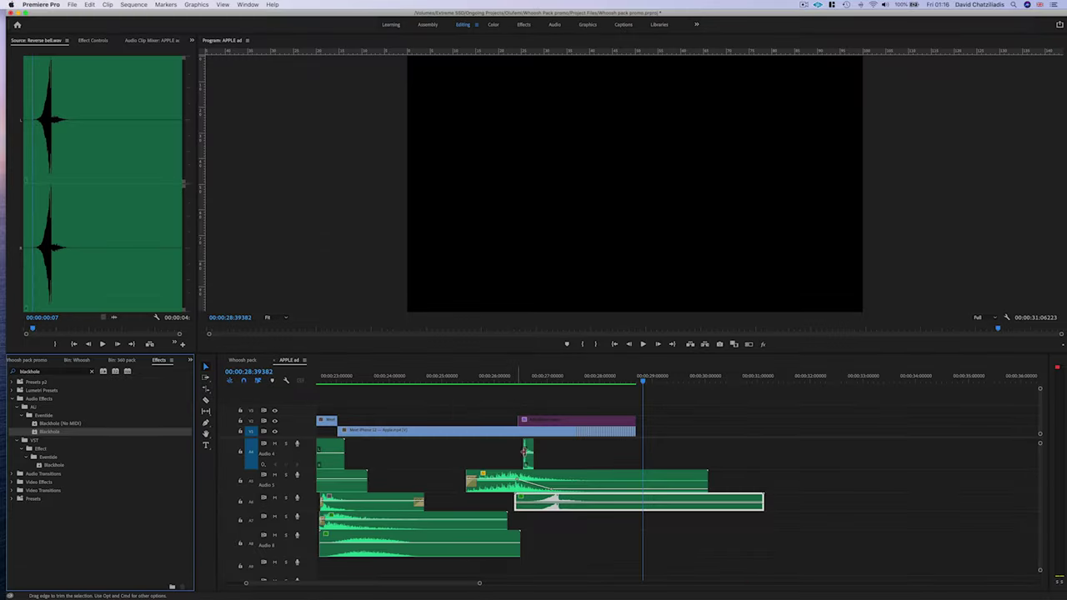
Play the MagSafe shot to check the Blackhole reverb on the reverse bell.
left_click(503, 377)
key("space")
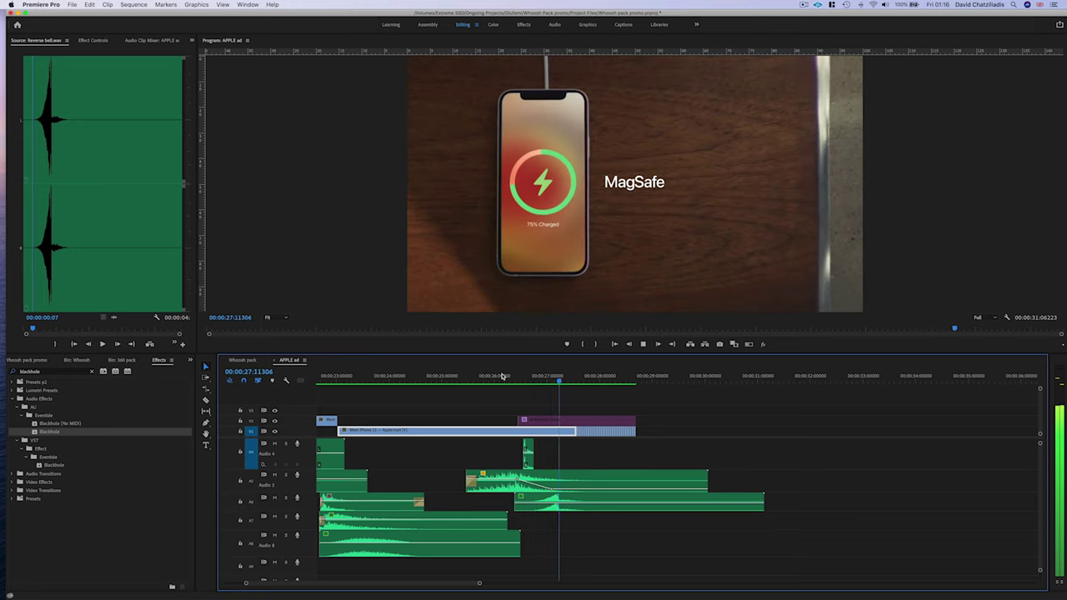
key("space")
Open the Blackhole editor for the reverse bell clip on A6 and set its Mix to 30.
left_click(588, 502)
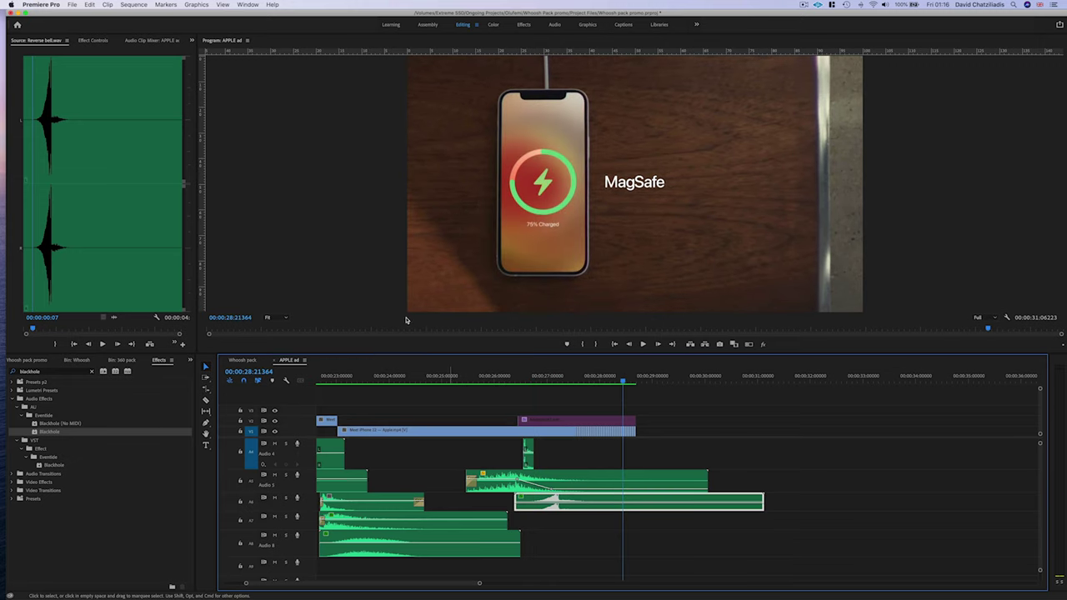
left_click(93, 40)
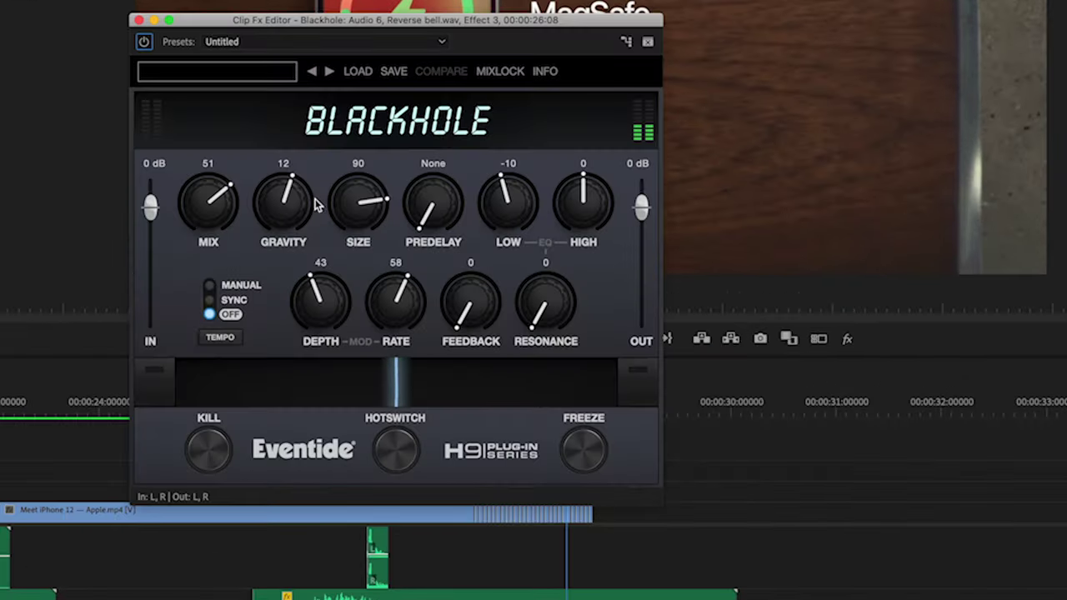
left_click_drag(205, 232, 209, 253)
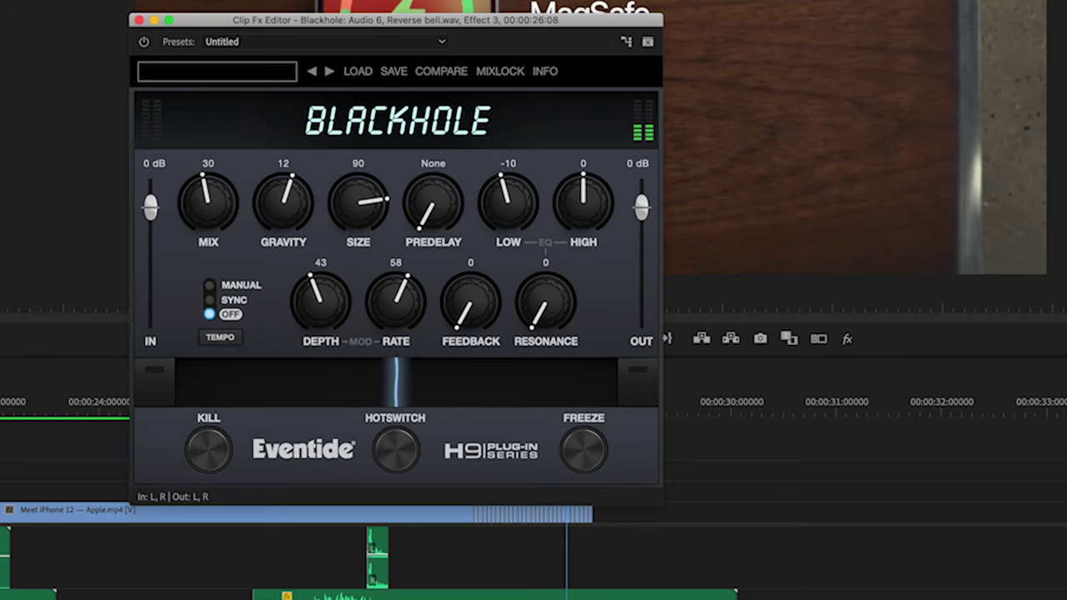
Fade out the reverse bell clip on A6 with volume keyframes, shifting the end keyframe slightly earlier.
left_click(784, 475)
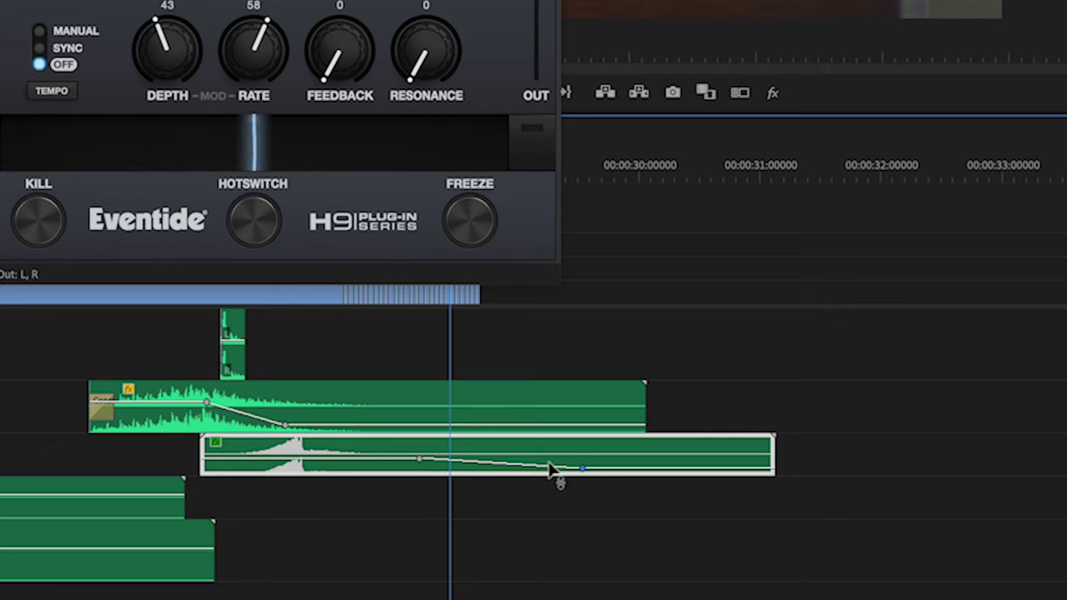
left_click_drag(584, 469, 570, 469)
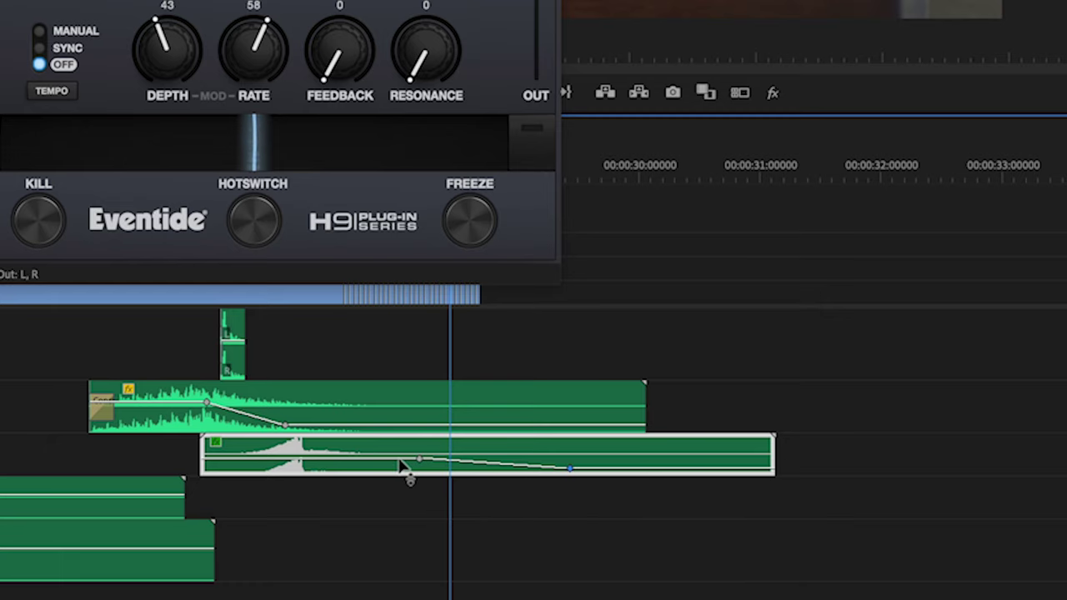
left_click(420, 460)
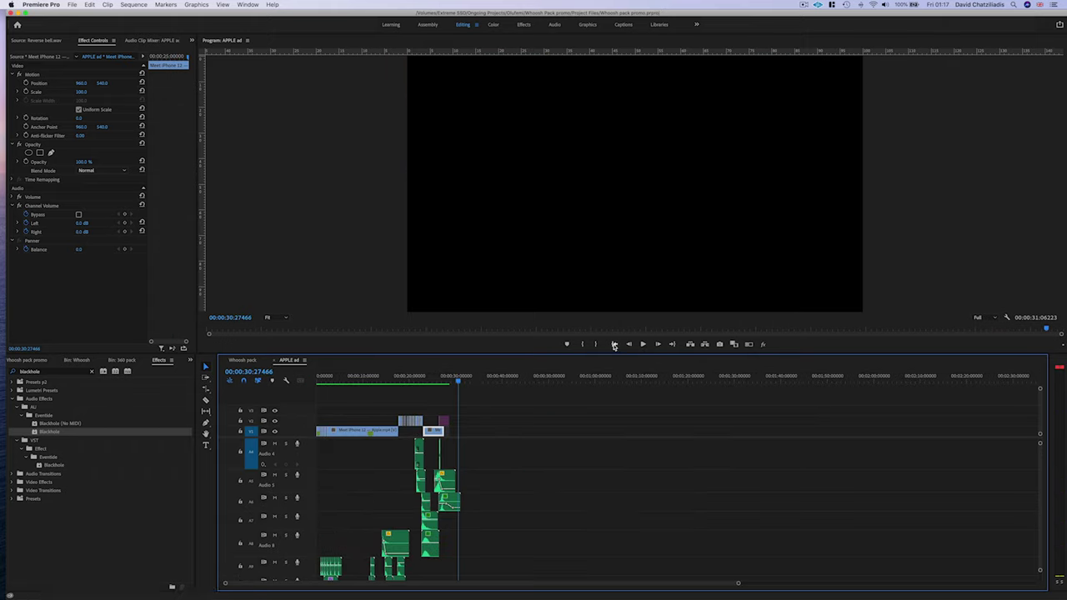
Play the whole APPLE ad sequence from the start to review the complete sound design.
key("Home")
key("equal")
scroll(417, 473, "left", 5)
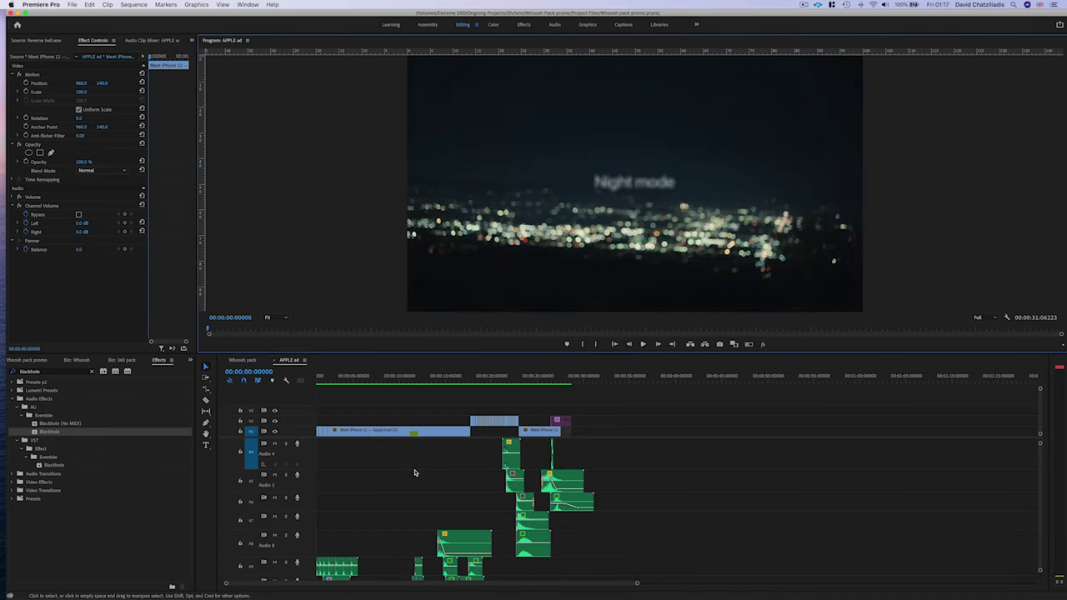
key("equal")
scroll(420, 472, "down", 5)
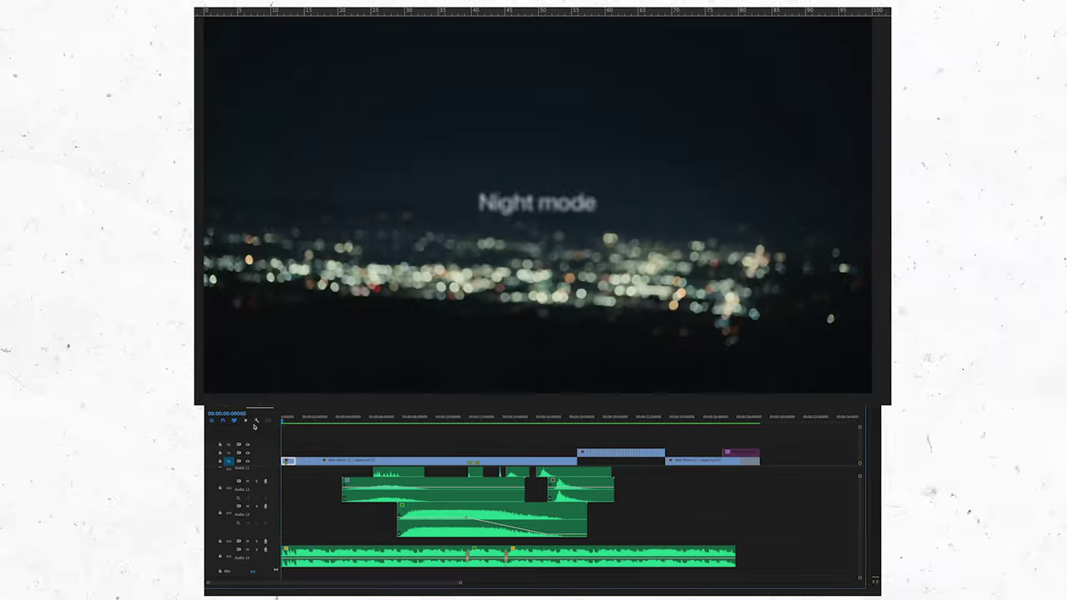
key("space")
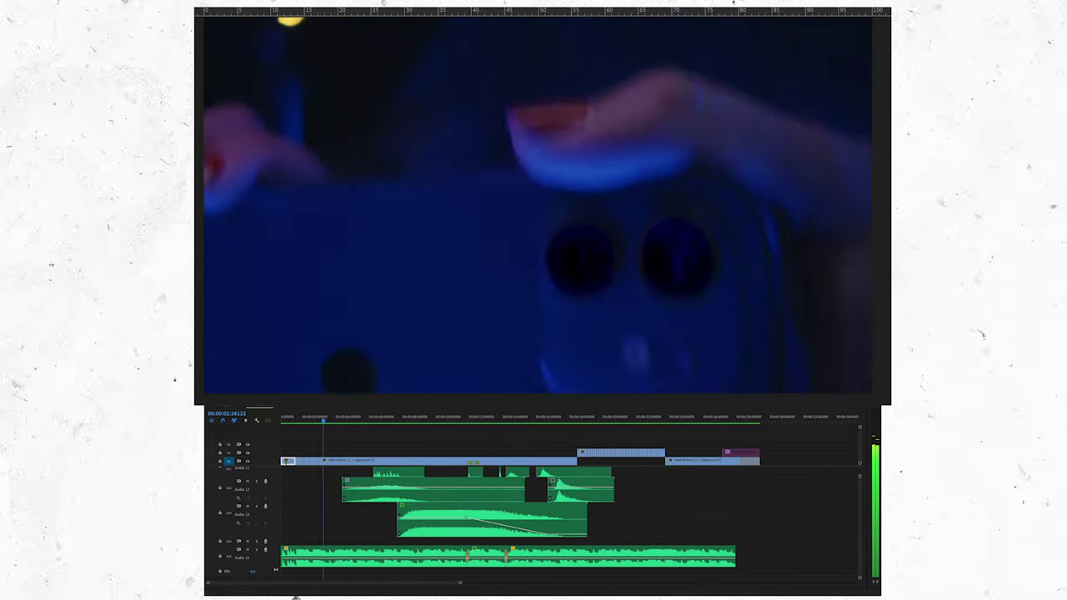
key("minus")
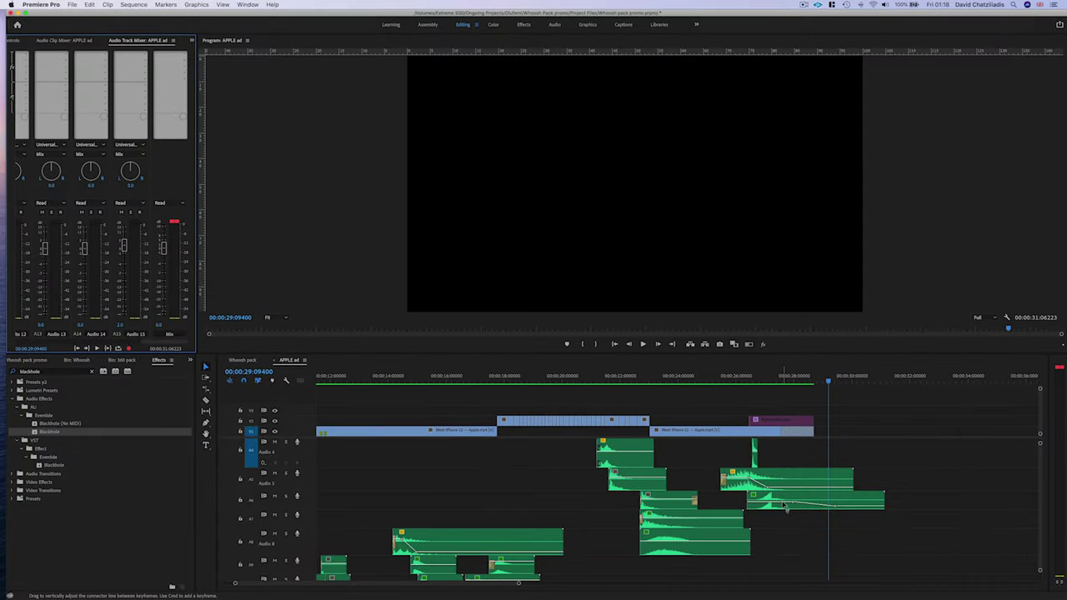
Look over the layered sound effects and music across the audio tracks of the APPLE ad sequence.
left_click(783, 505)
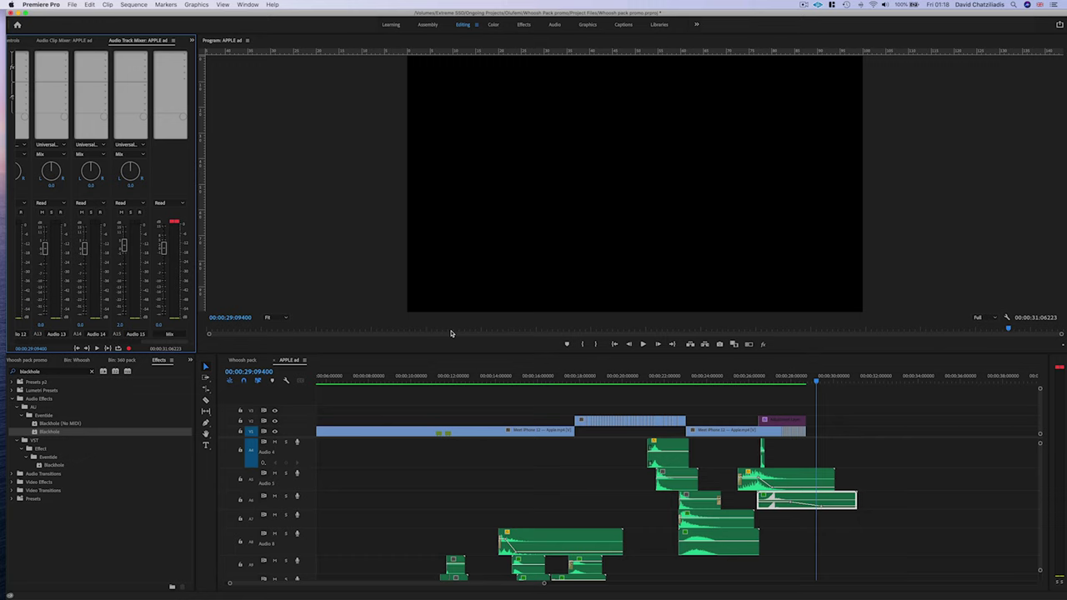
scroll(429, 453, "down", 2)
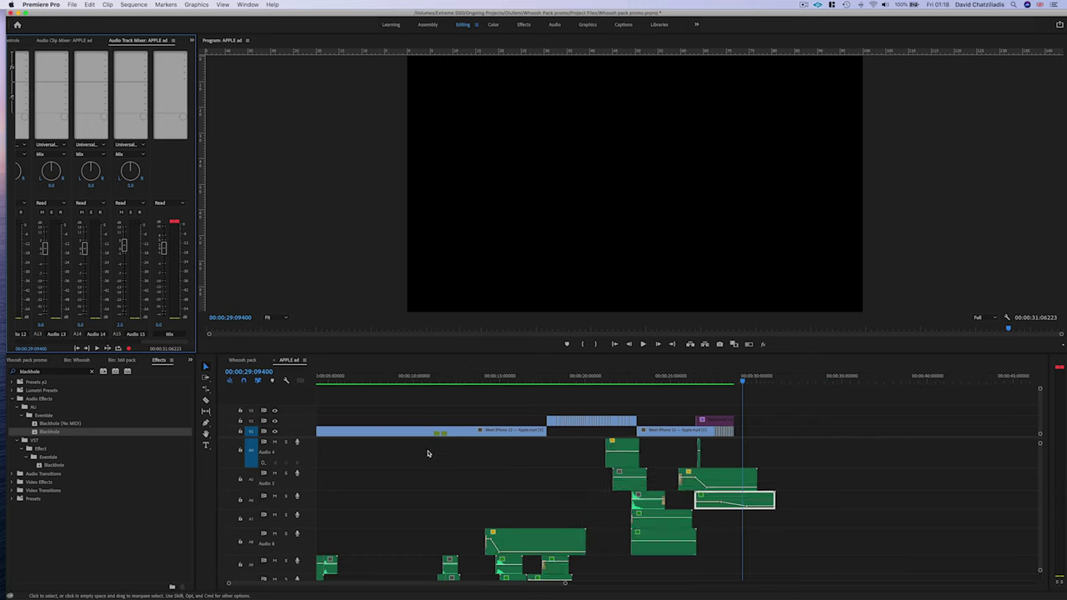
scroll(436, 442, "left", 3)
scroll(436, 443, "down", 6)
scroll(449, 467, "down", 1)
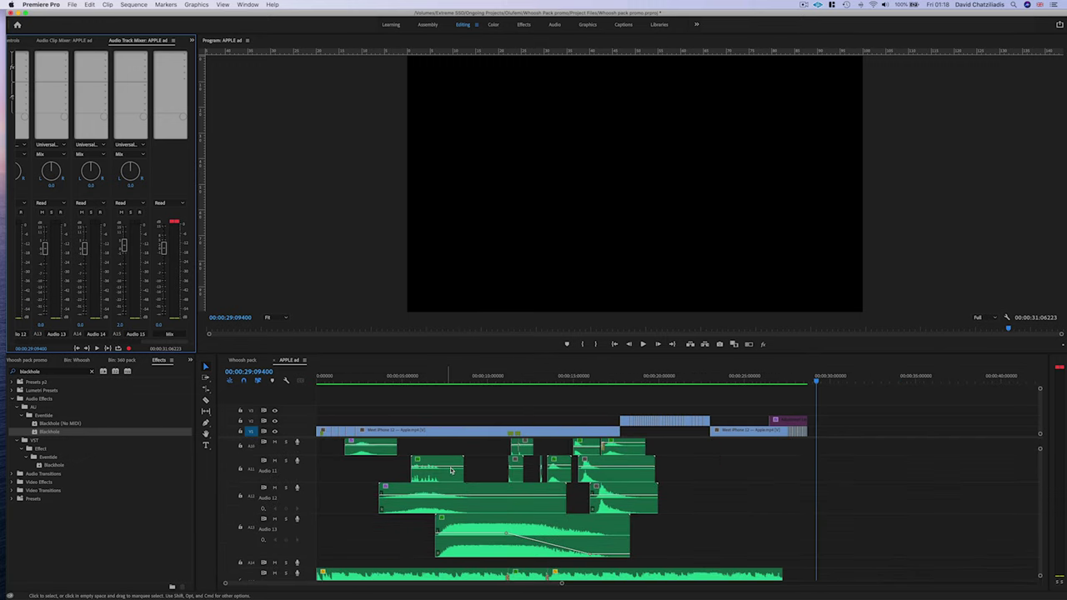
scroll(451, 472, "down", 1)
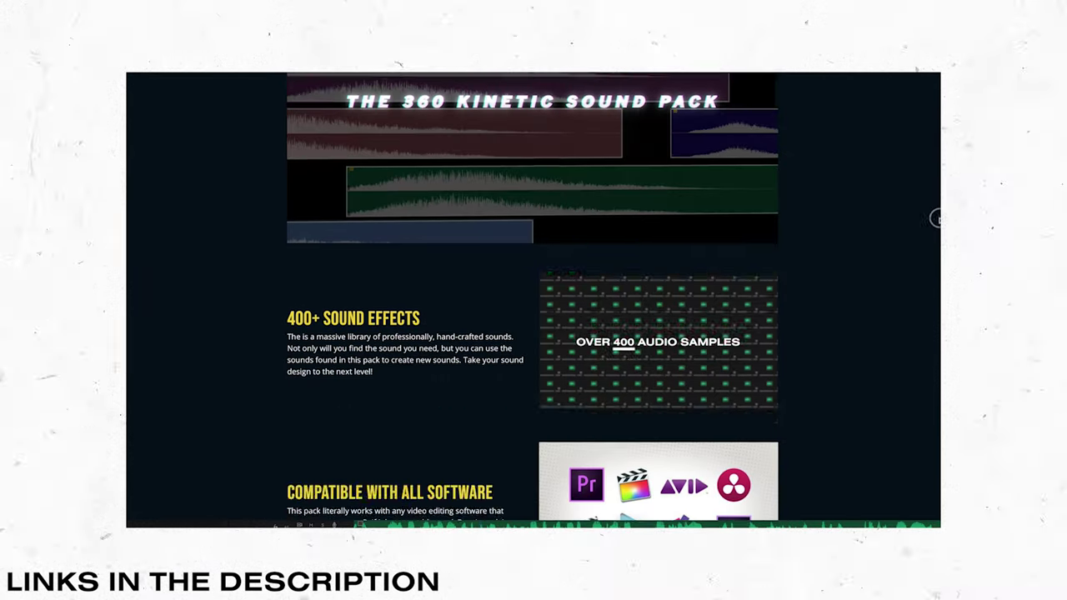
Switch to the 360 Kinetic Sound Pack web page and look through its feature sections.
scroll(901, 225, "down", 6)
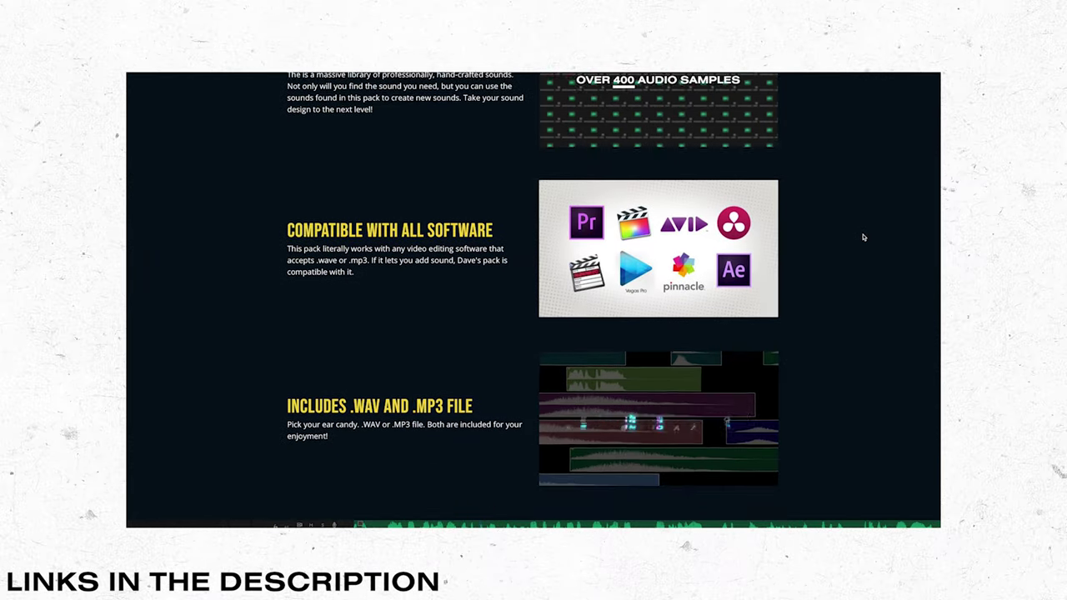